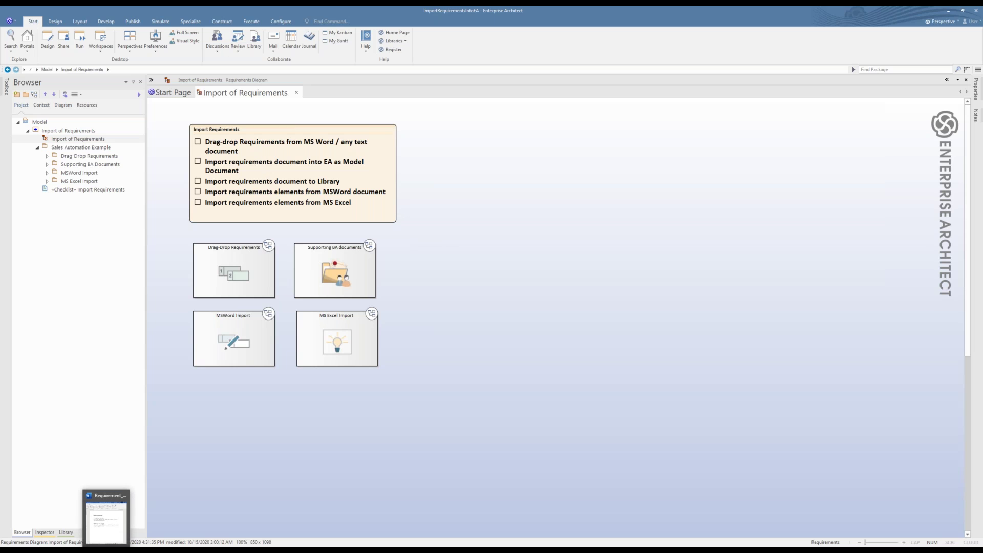
- Open the Drag-Drop Requirements diagram and place the Word document Requirement_Text.docx over its free area, beside the model tree
click(119, 546)
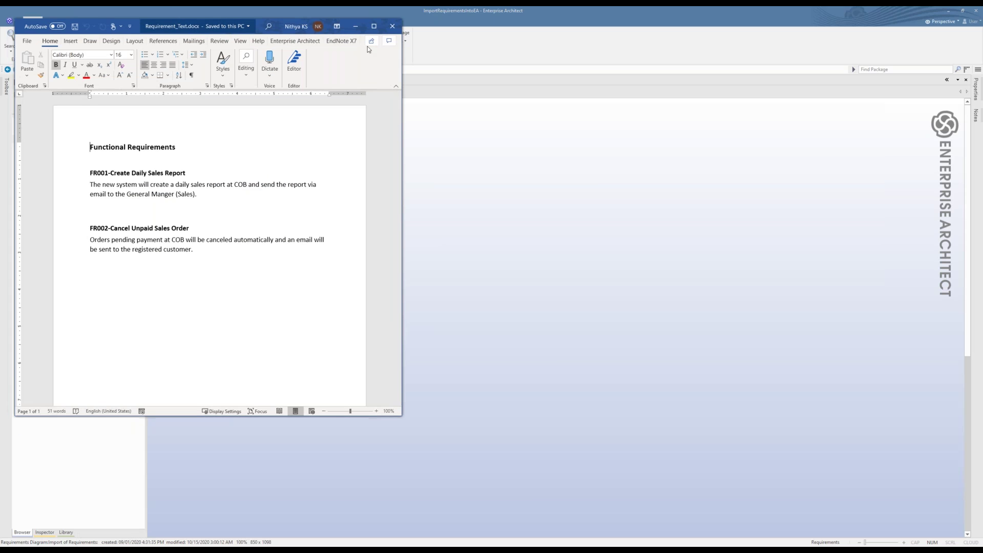
drag(204, 24, 611, 77)
double_click(243, 266)
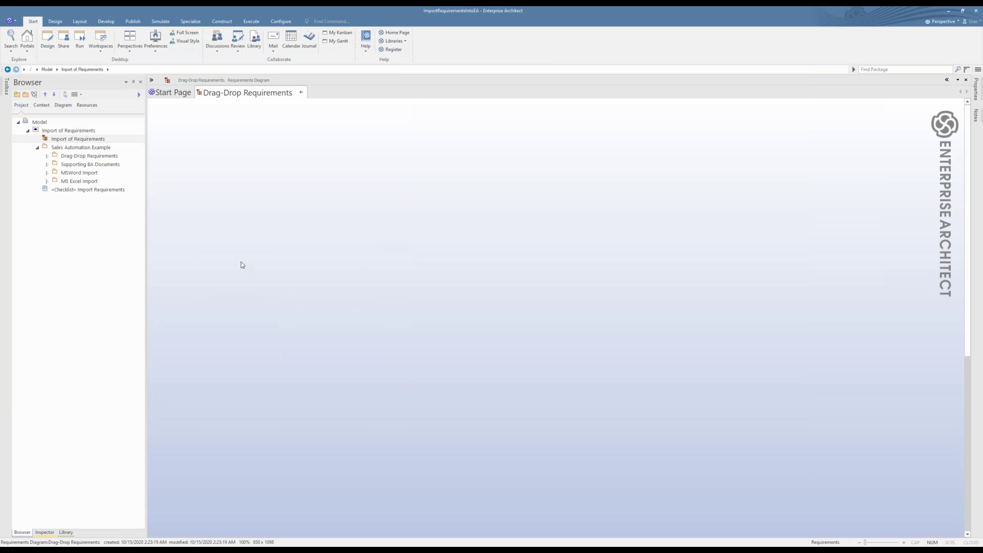
click(119, 546)
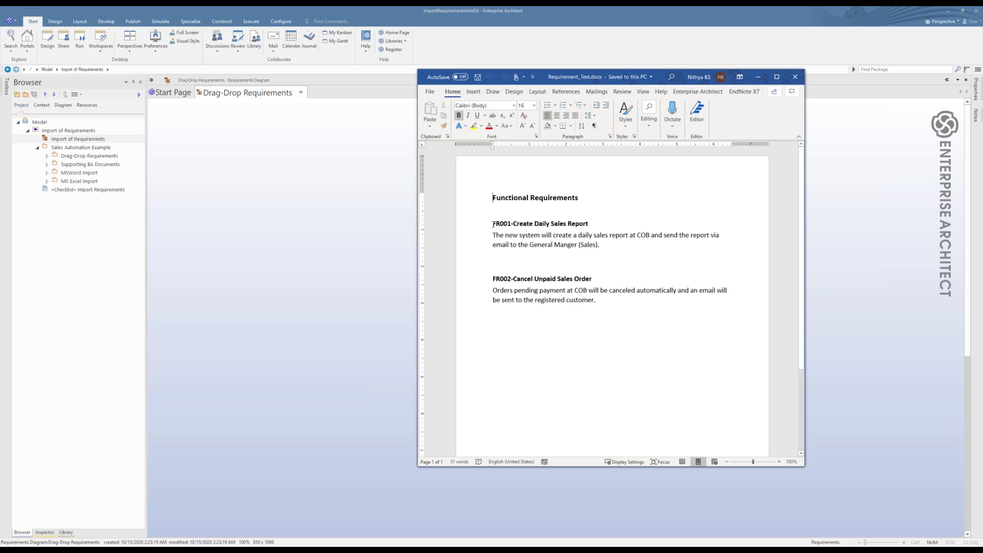
- Create a Requirement element on the diagram from the Word heading "FR001-Create Daily Sales Report" and reposition it
triple_click(579, 224)
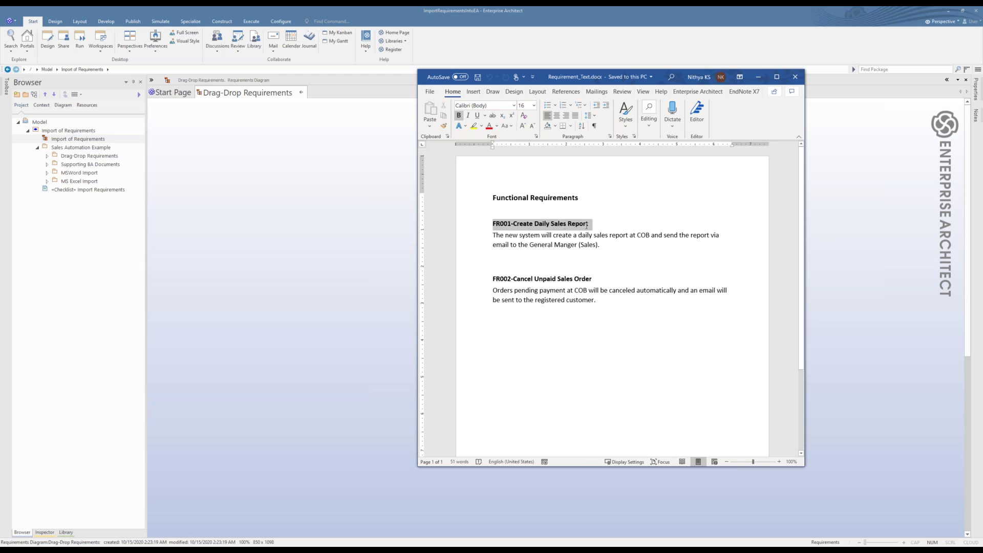
drag(545, 229, 299, 250)
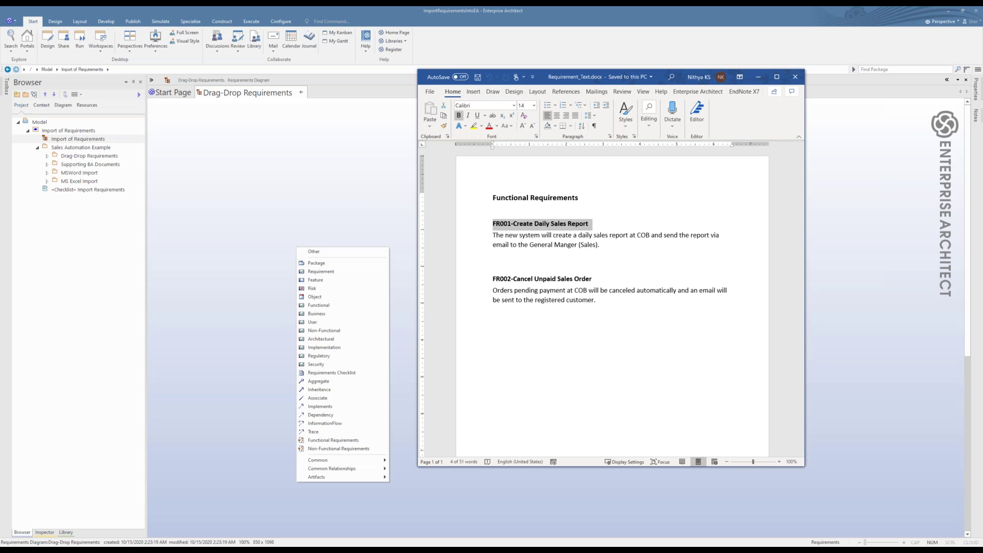
click(322, 271)
click(351, 282)
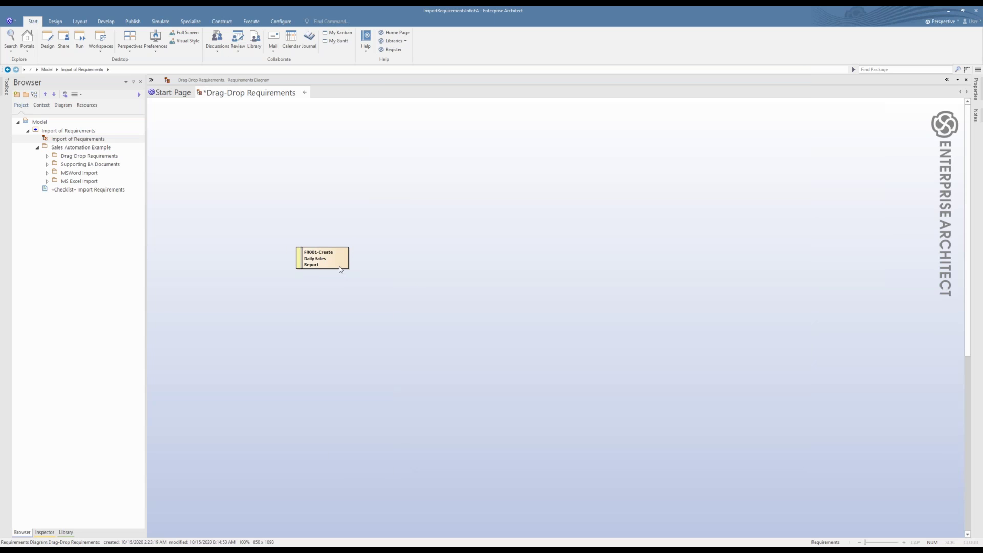
drag(328, 260, 289, 238)
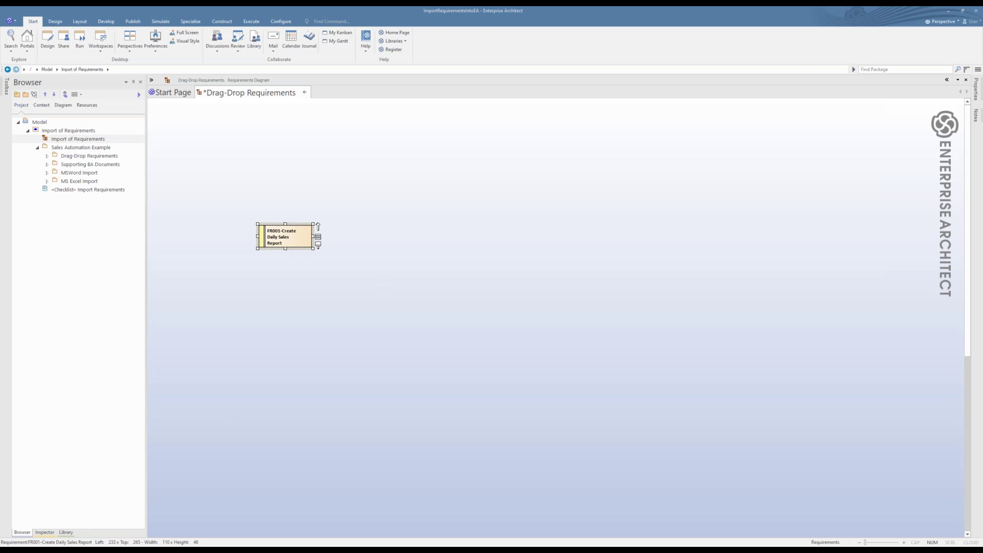
- Create a second Requirement from the FR001 heading together with its description in Word, placed below the first element
key(alt+Tab)
key(Left)
shift+click(605, 249)
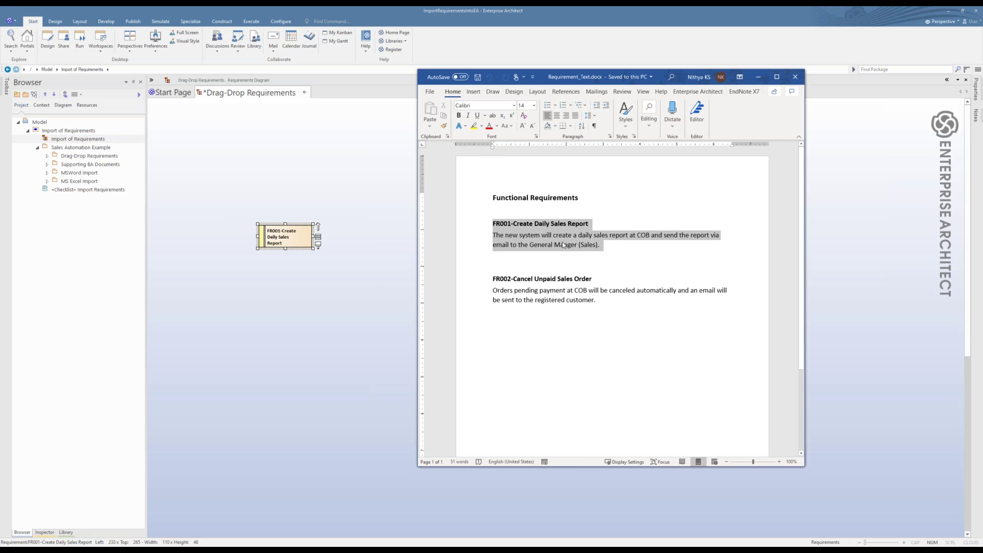
drag(563, 245, 262, 287)
click(359, 332)
key(Return)
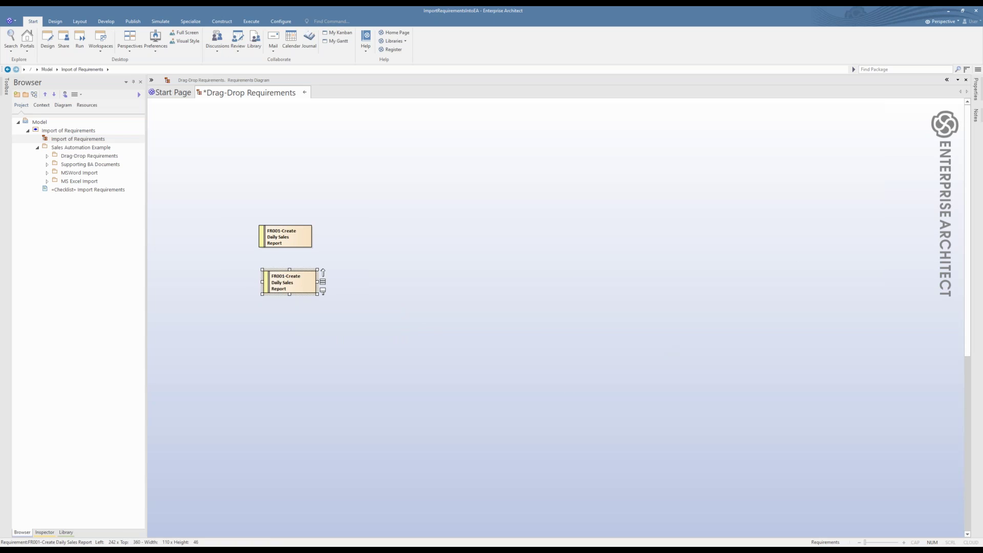
- Keep the Properties and Notes windows open, with Notes docked underneath Properties
mouse_move(976, 116)
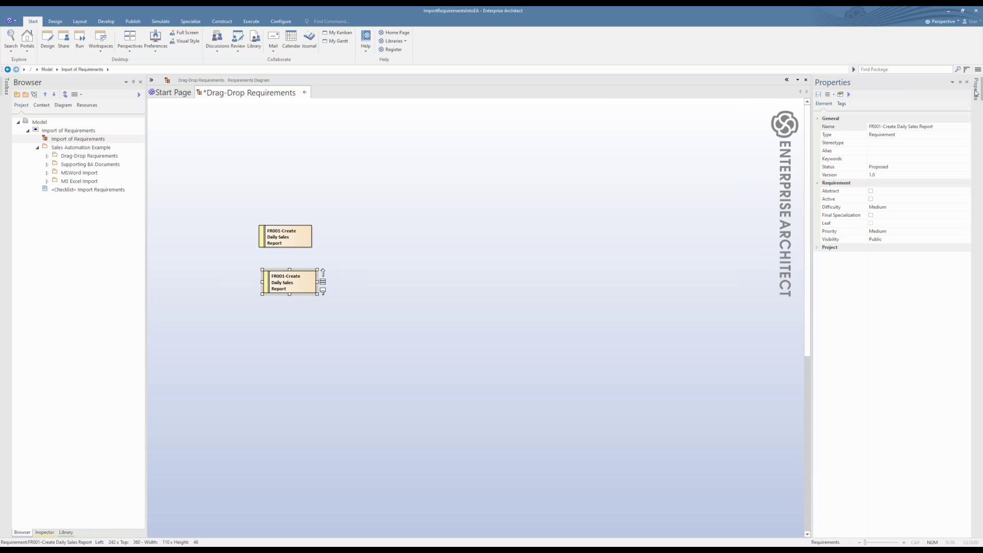
click(960, 81)
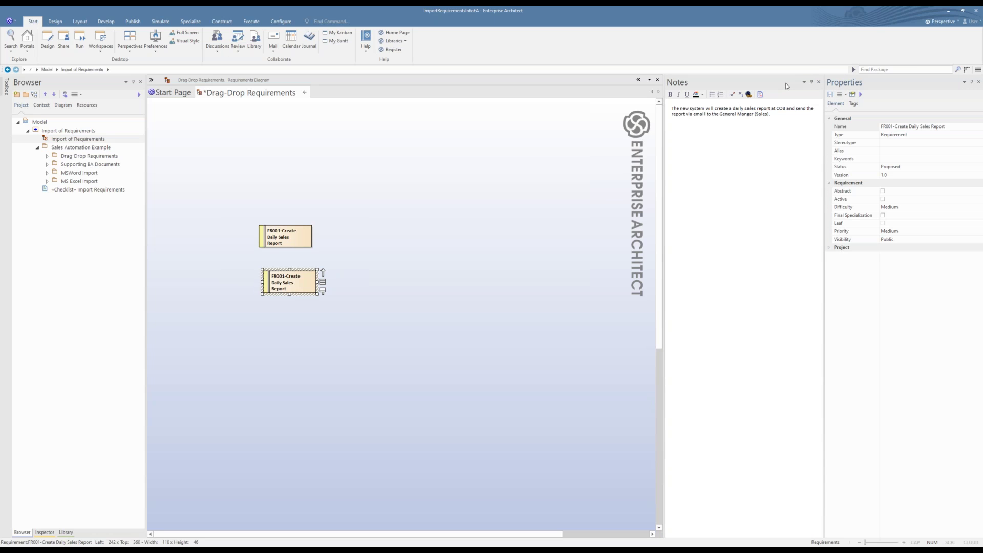
drag(785, 84, 885, 264)
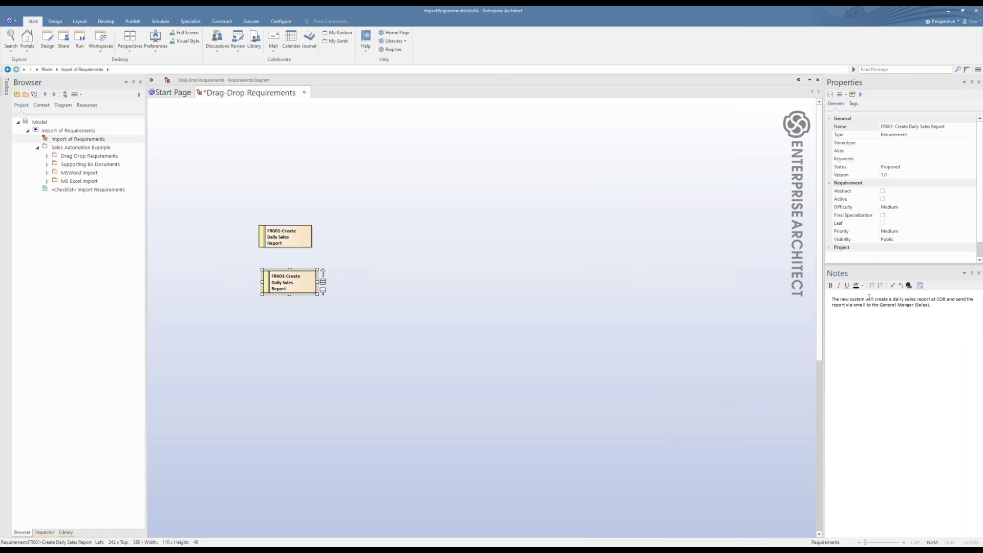
- Align the upper FR001 element with the lower one and compare the notes of both
click(309, 239)
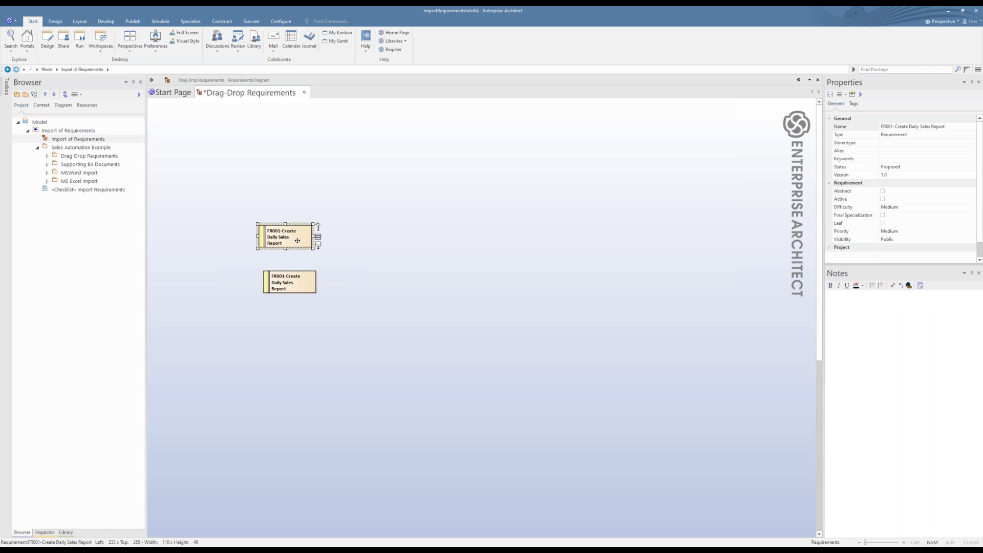
drag(298, 241, 303, 242)
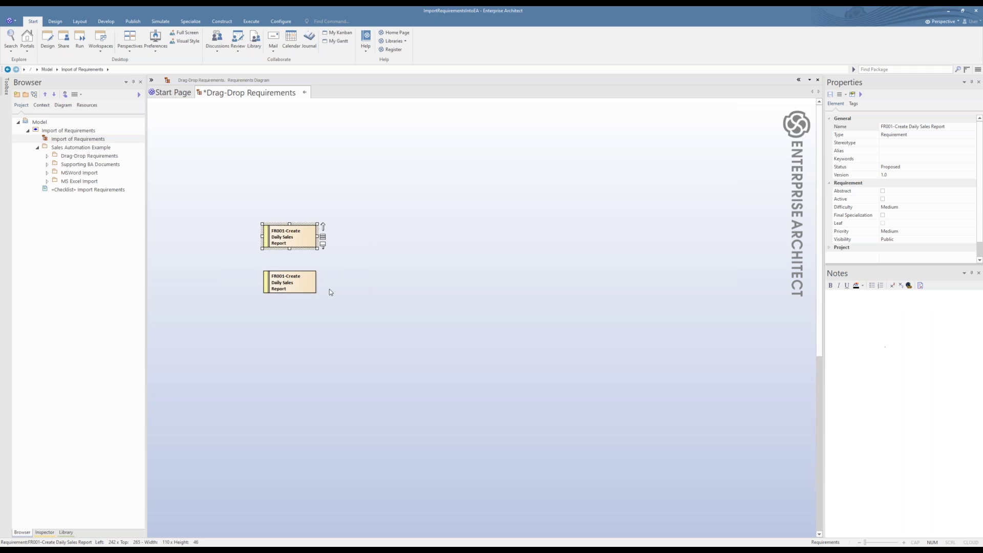
click(312, 287)
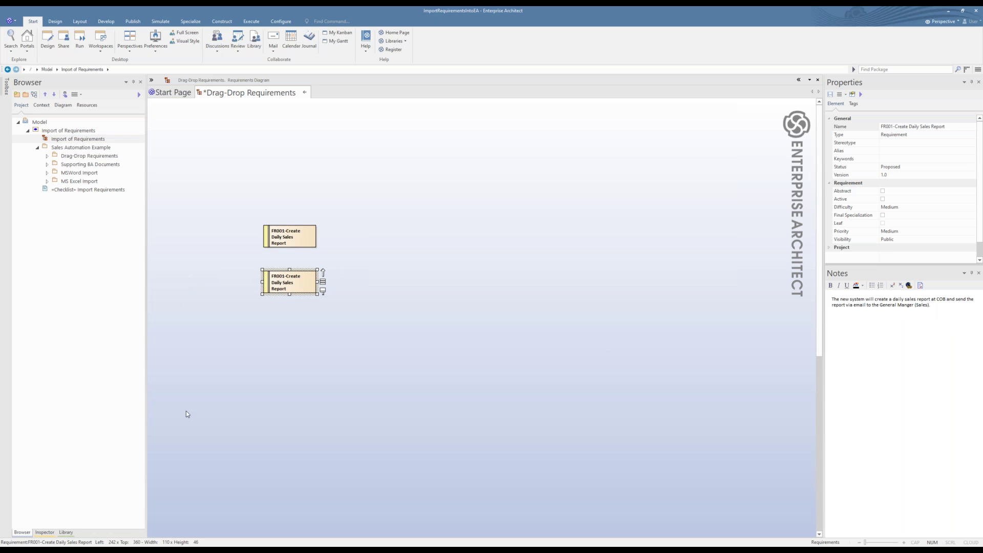
- Switch to the Word document and highlight the FR001 heading and its description in turn
key(alt+Tab)
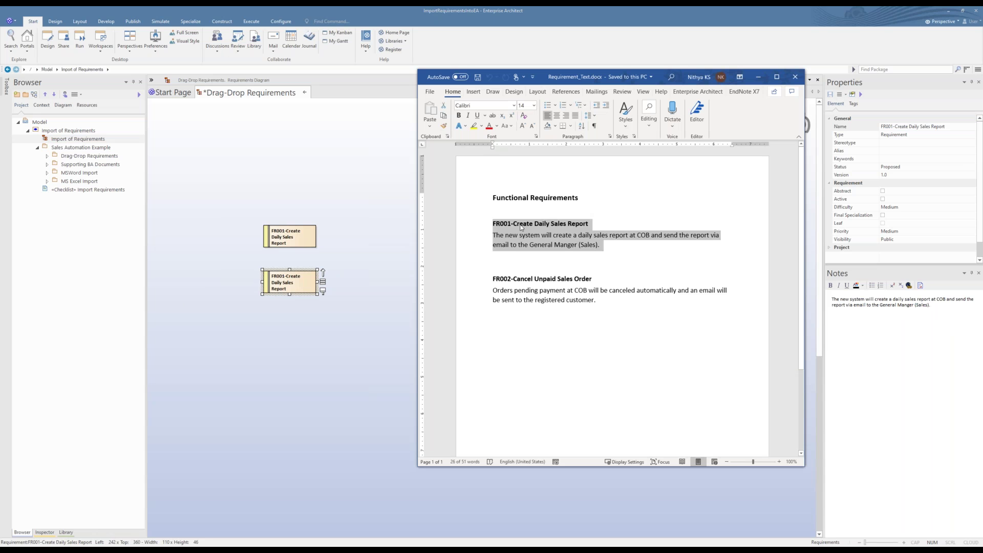
click(493, 266)
drag(493, 224, 593, 224)
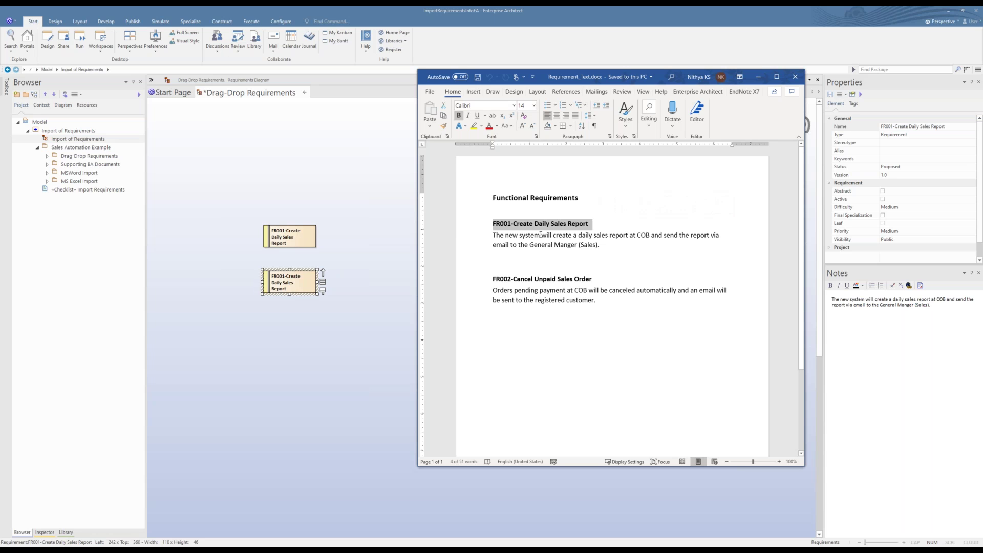
drag(601, 246, 493, 236)
click(525, 280)
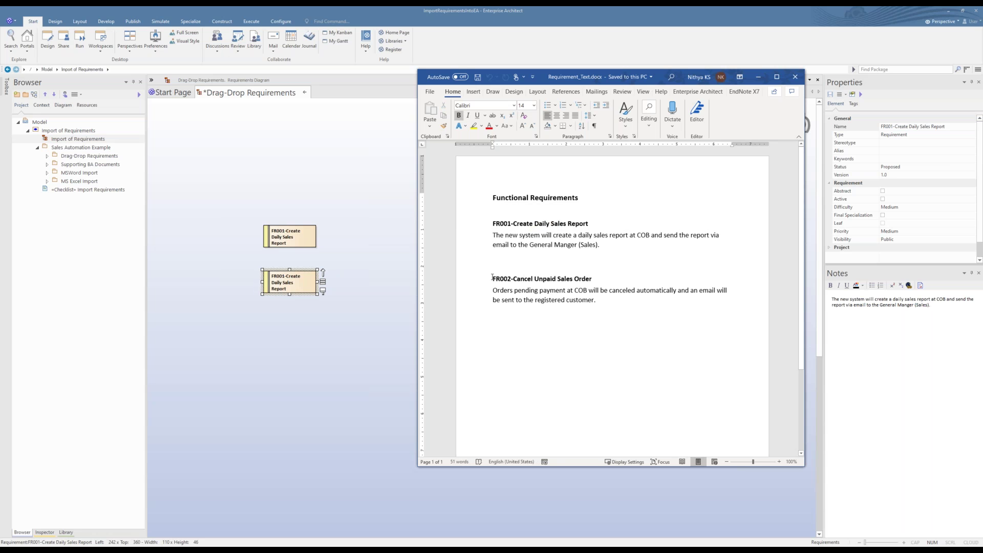
- Create a Requirement from the FR002-Cancel Unpaid Sales Order heading and description in Word, lined up below the FR001 elements
drag(484, 279, 599, 311)
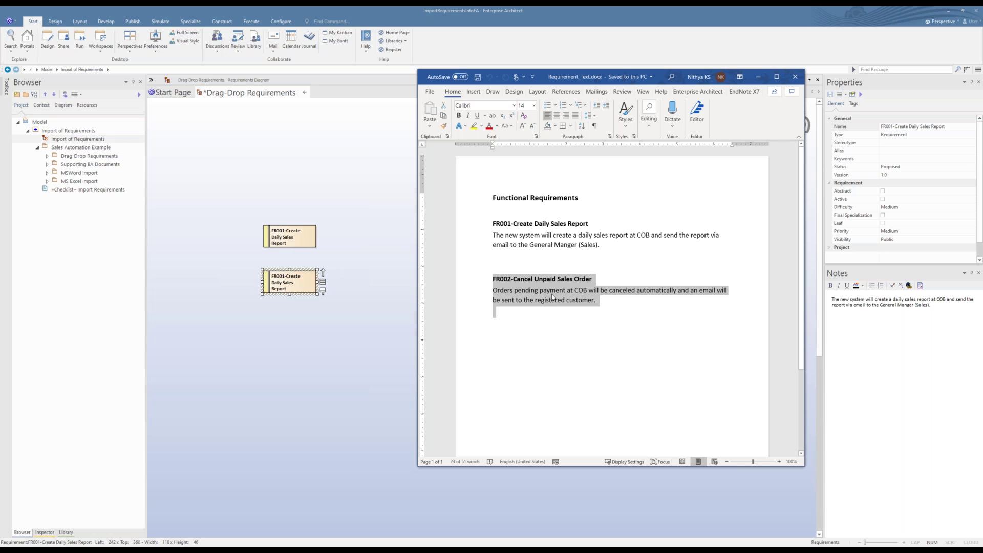
drag(550, 298, 288, 351)
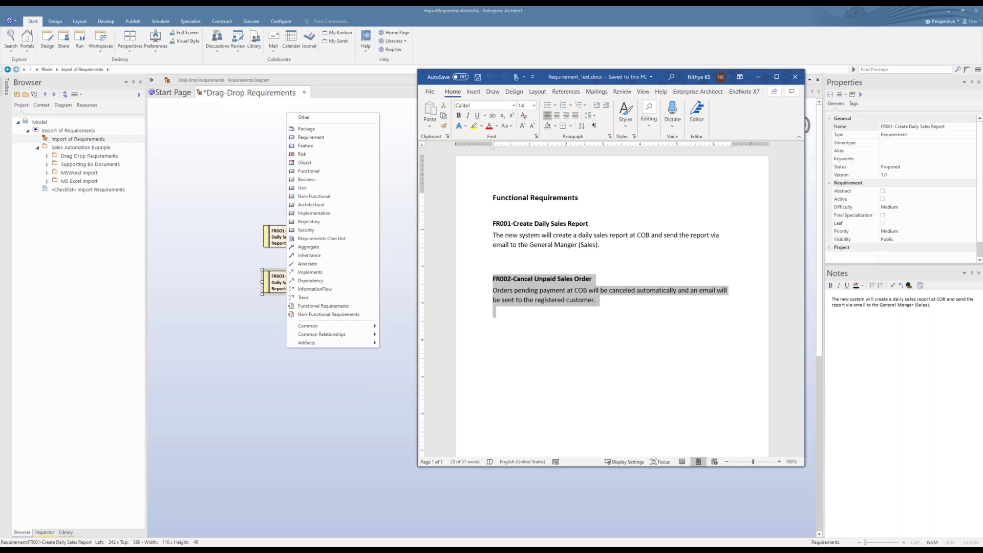
click(336, 138)
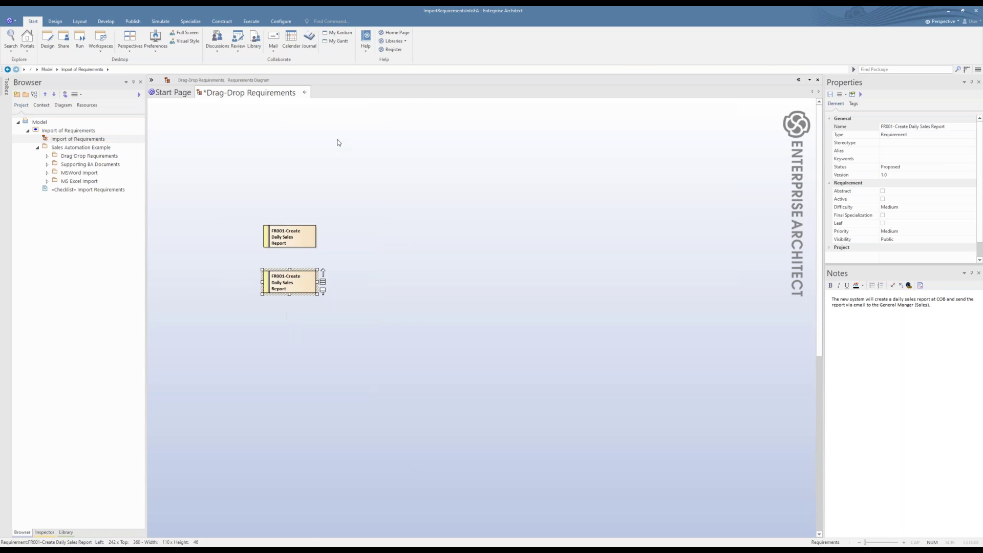
drag(333, 365, 313, 340)
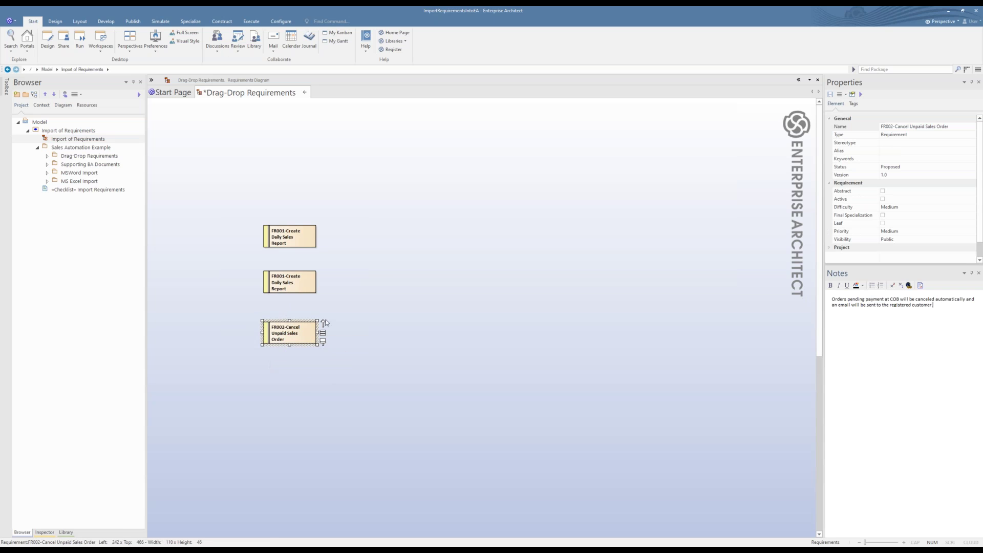
click(342, 332)
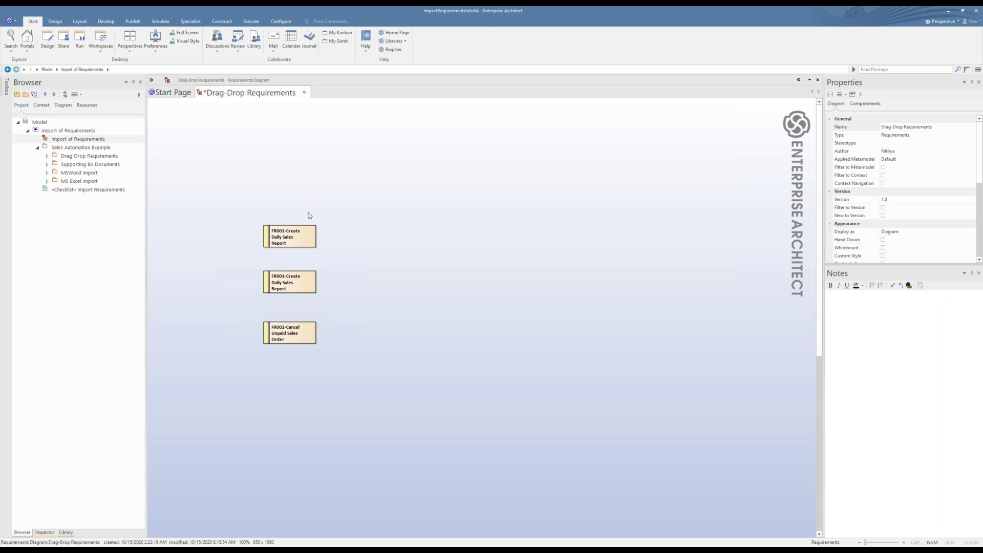
- Save and close the Drag-Drop Requirements diagram, and reopen it from the Import of Requirements overview
key(ctrl+s)
click(302, 93)
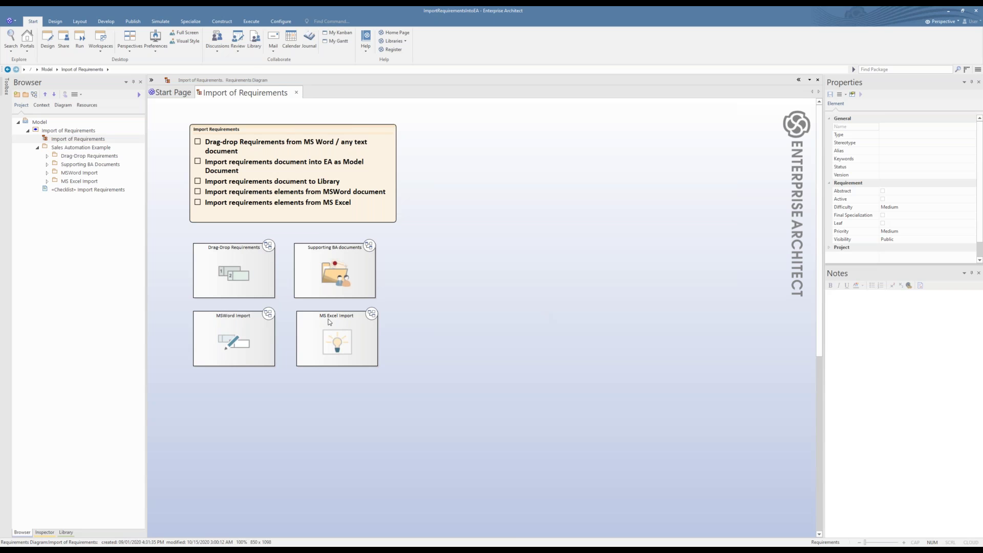
double_click(248, 290)
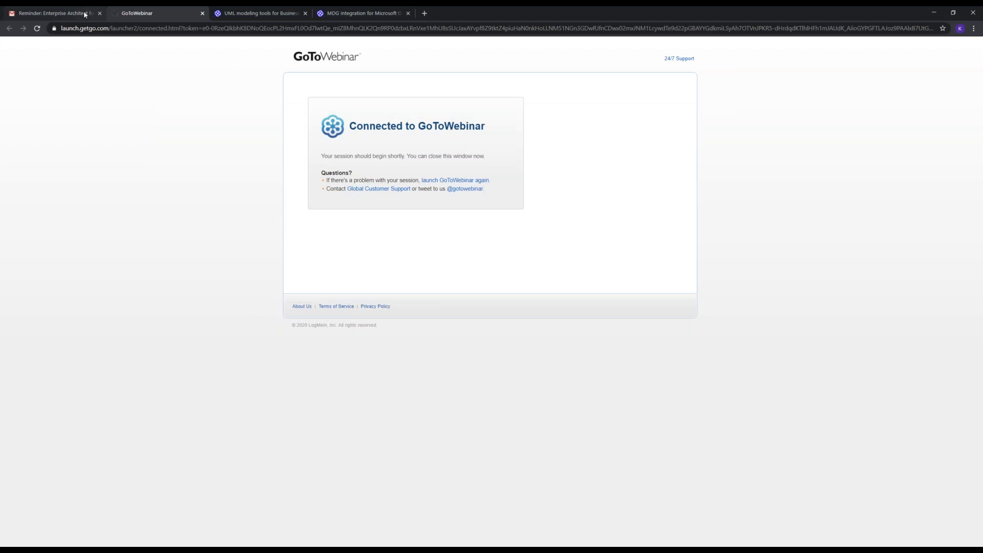
- Switch to the sparxsystems.com page in the browser and fit its window beside the diagram, showing the "Manage complex information" section
click(293, 11)
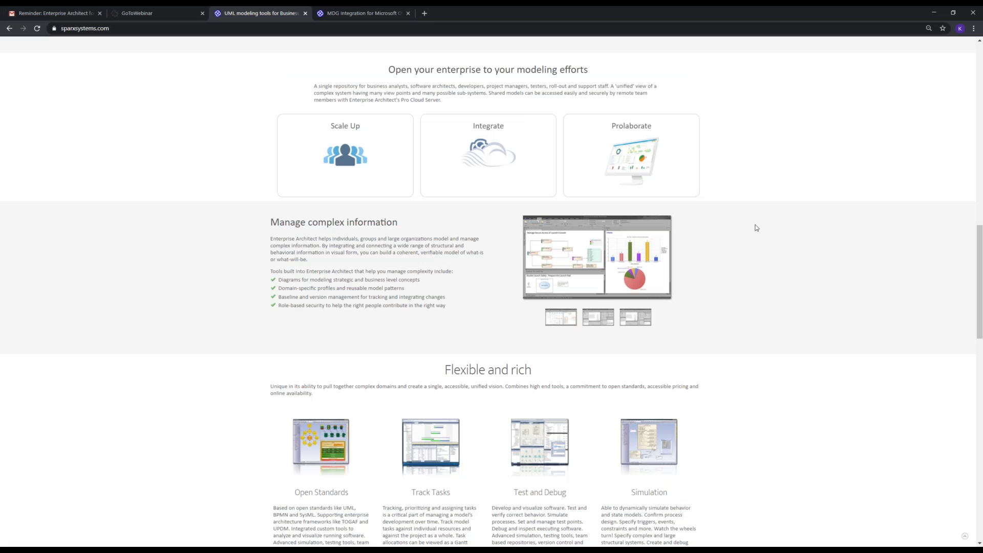
scroll(757, 228, up, 10)
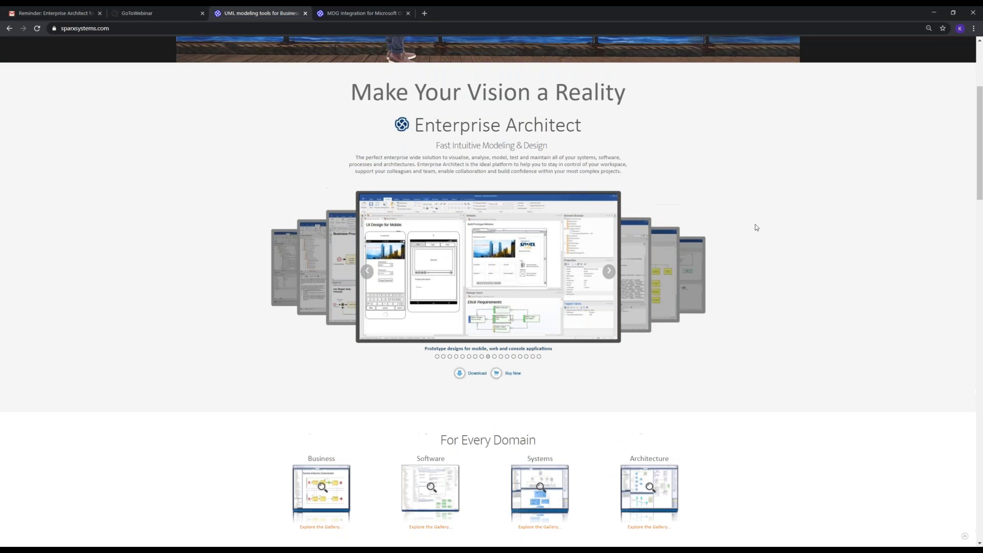
scroll(757, 228, up, 4)
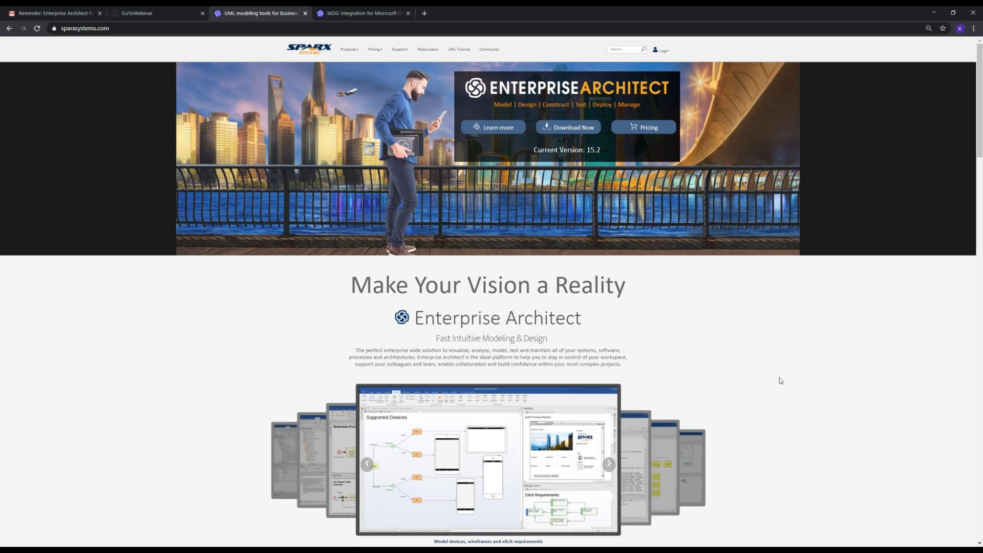
scroll(780, 380, down, 10)
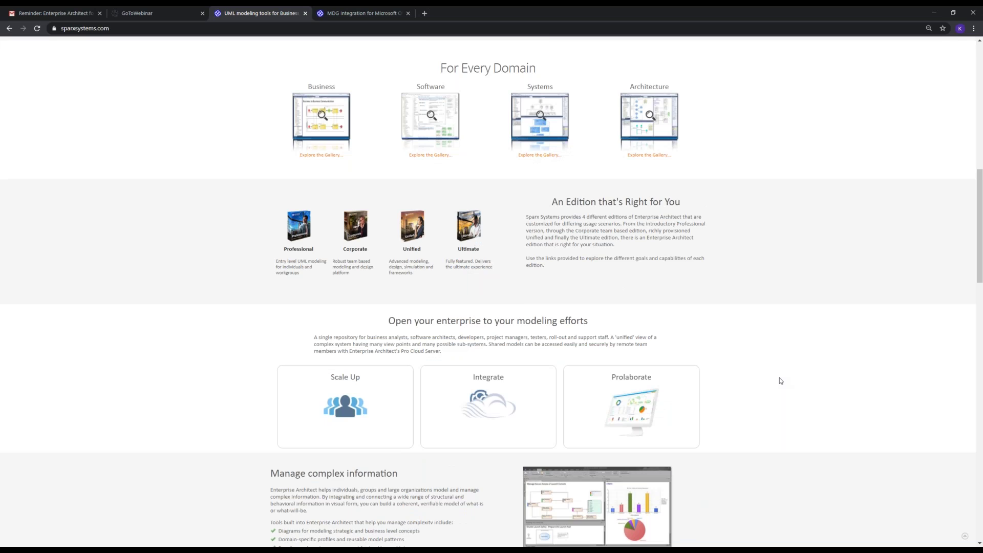
scroll(779, 380, down, 4)
drag(770, 11, 884, 39)
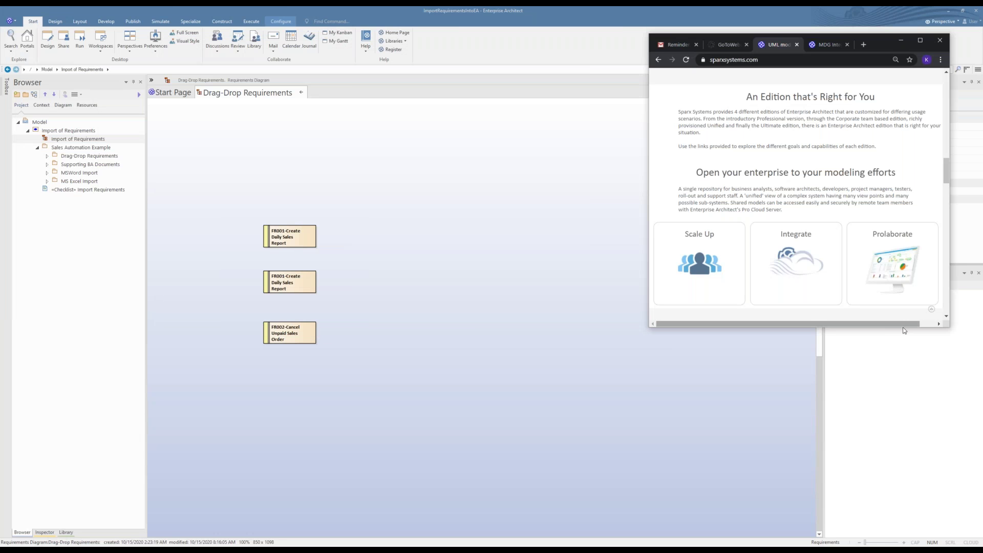
drag(896, 327, 896, 525)
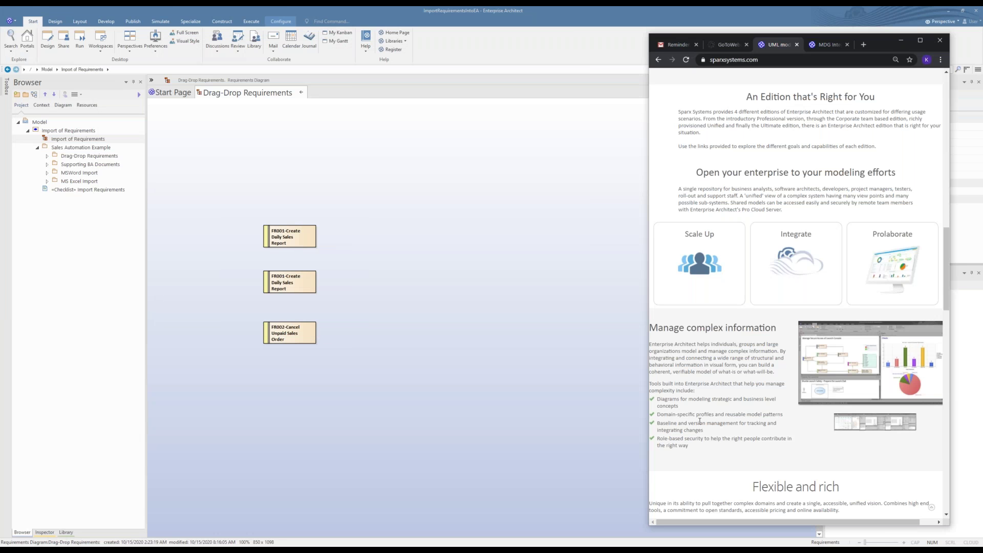
drag(649, 478, 597, 473)
- Create a Requirement from the four bullet points under "Manage complex information" and position it lower on the diagram
drag(604, 380, 627, 421)
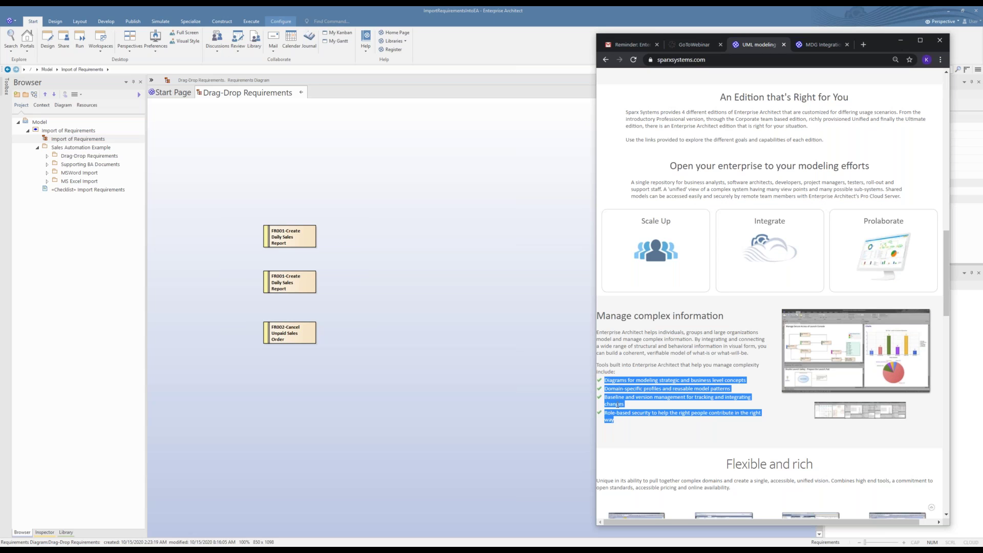
drag(521, 403, 459, 408)
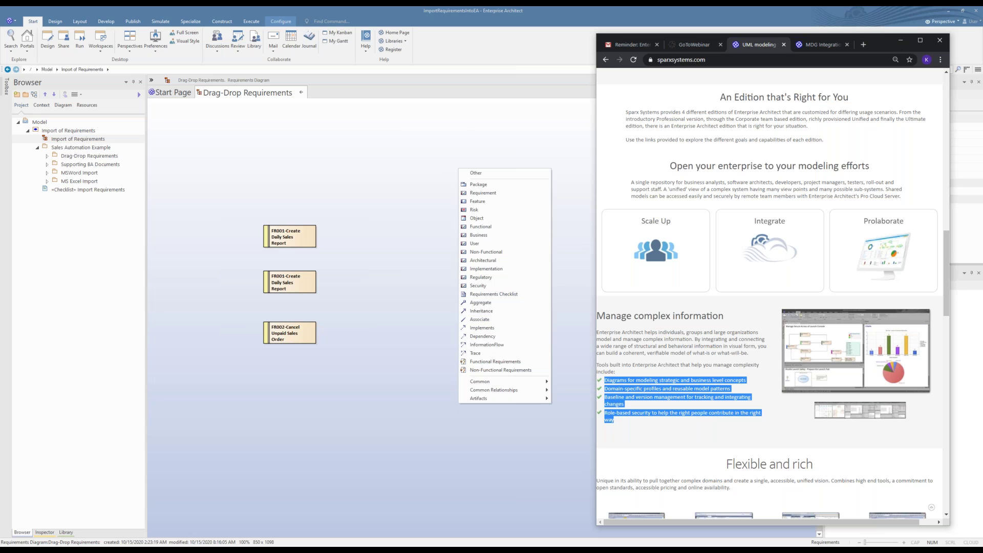
click(517, 196)
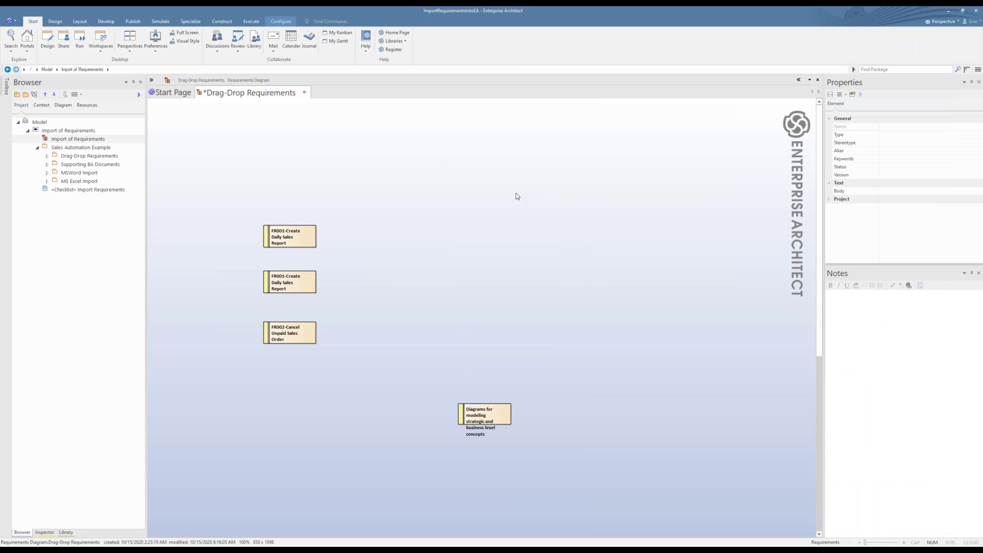
drag(498, 443, 449, 394)
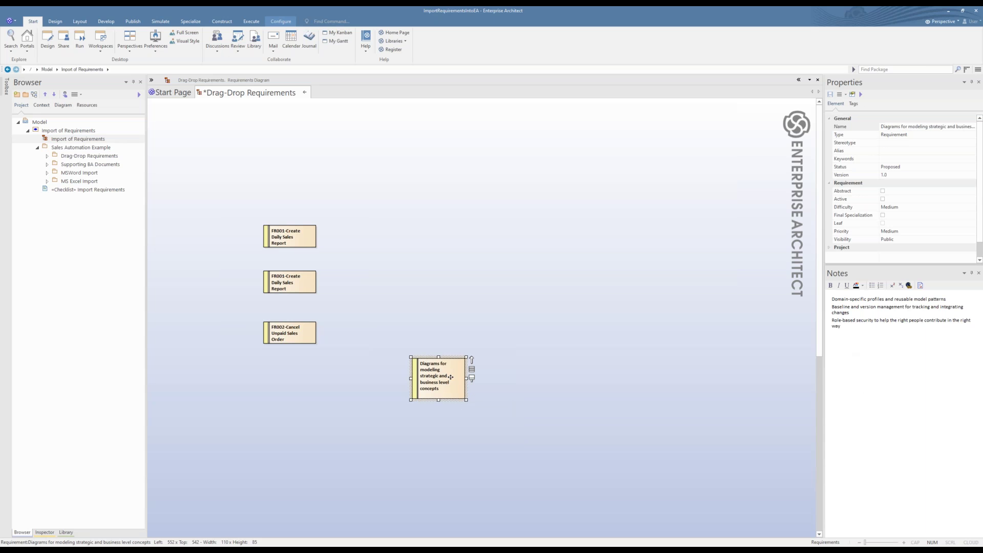
- Move the "Diagrams for modeling" requirement up beside the FR001 elements, and create a Requirement from the web page's entire "Manage complex information" section
drag(451, 378, 437, 233)
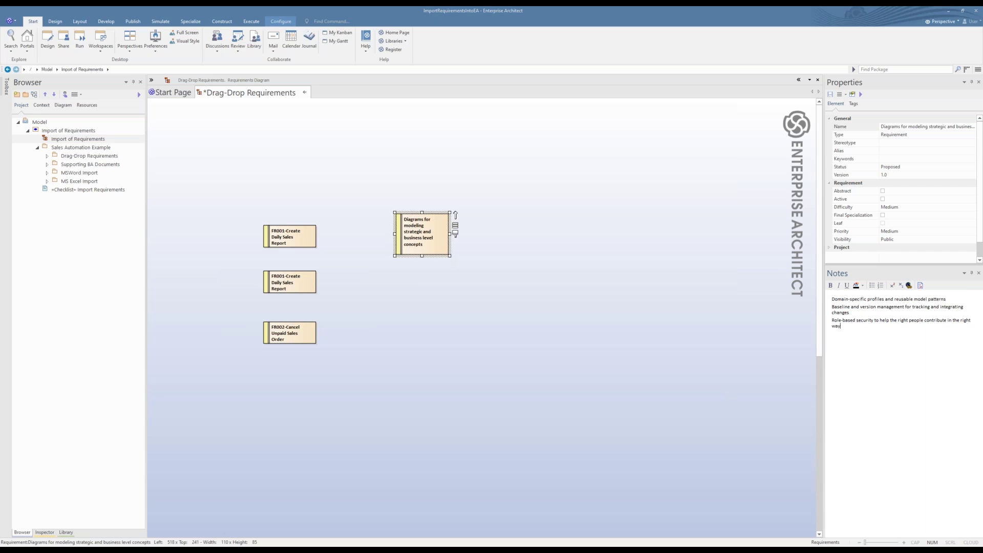
key(alt+Tab)
click(625, 420)
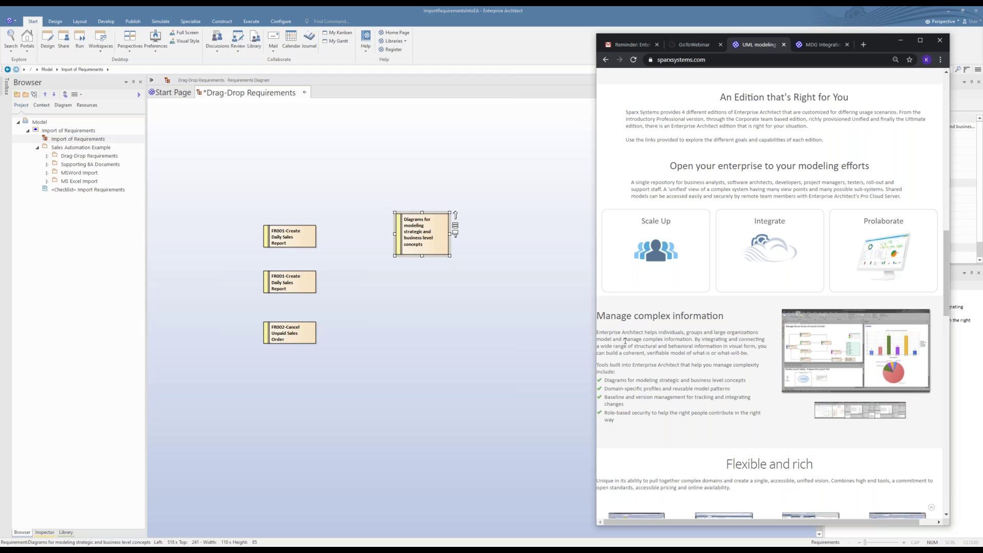
drag(597, 311, 632, 352)
click(600, 315)
drag(598, 314, 644, 418)
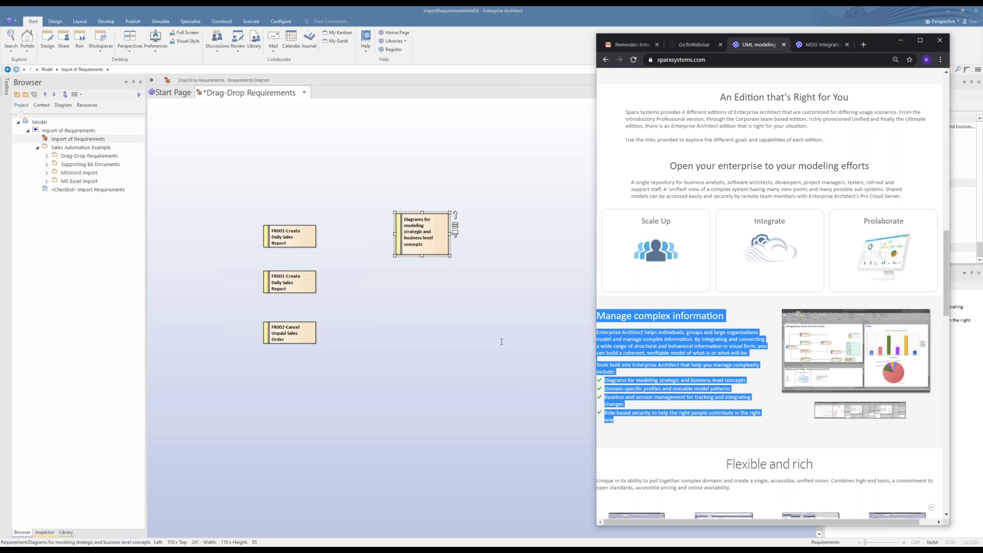
right_click(468, 342)
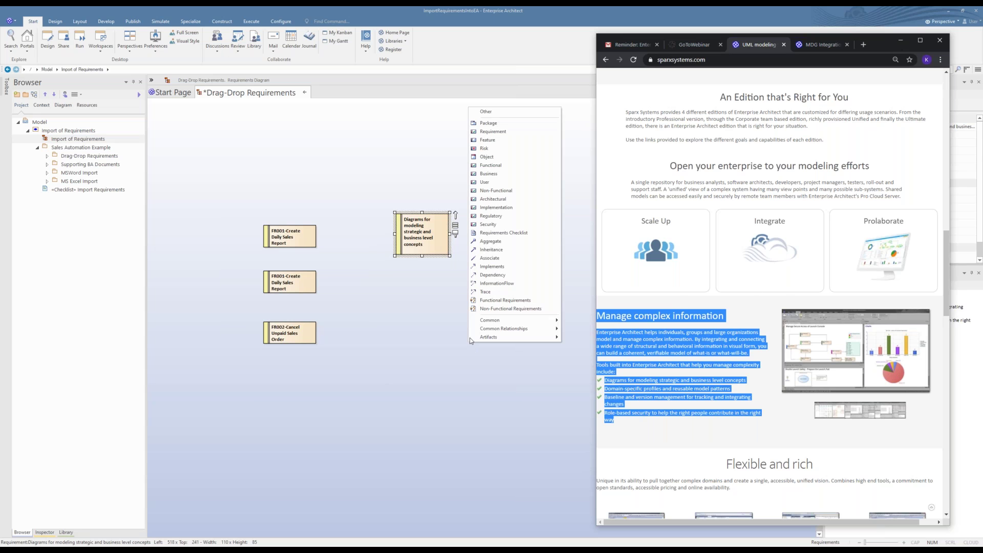
click(513, 133)
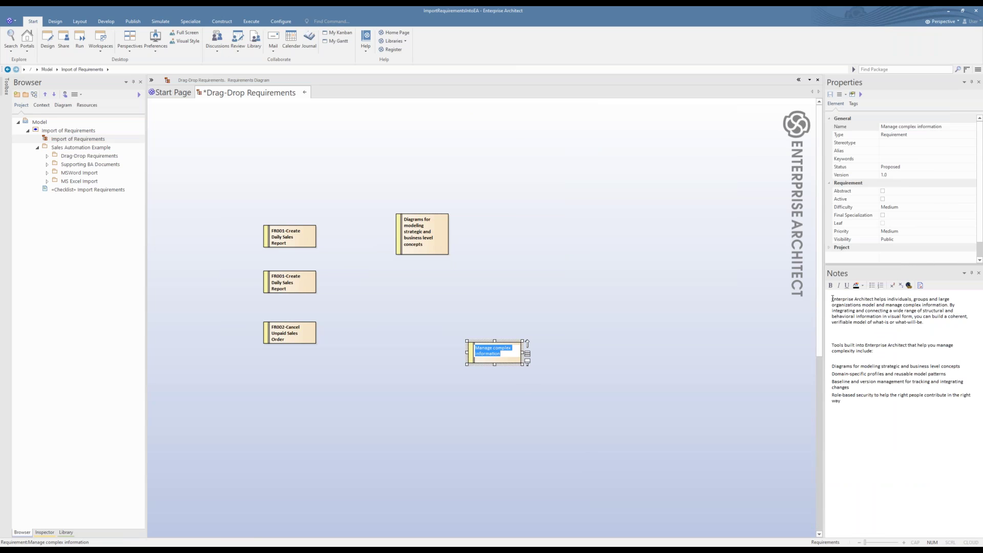
key(Return)
- Review the notes imported into the "Manage complex information" requirement and position the element directly below the "Diagrams for modeling" requirement
drag(849, 410, 829, 296)
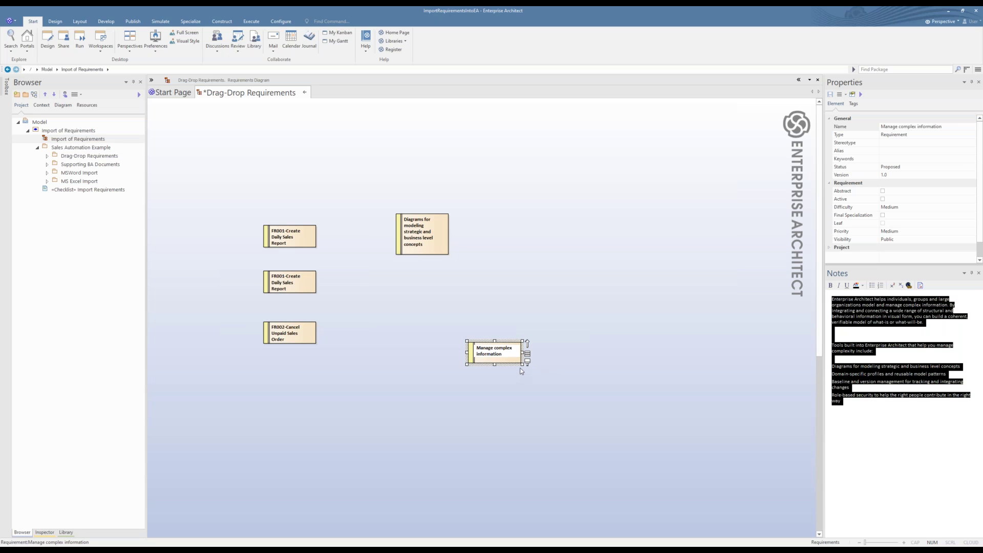
click(848, 388)
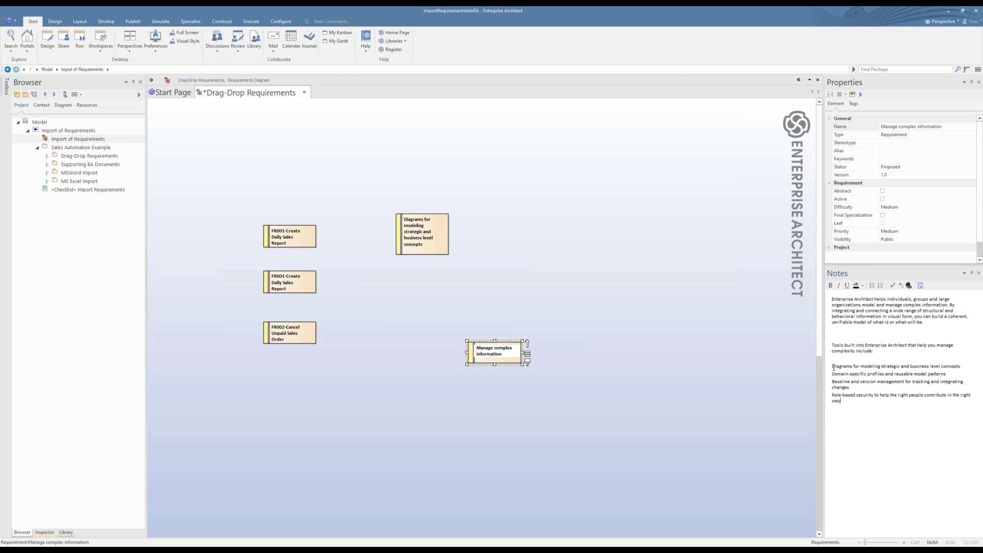
drag(831, 366, 963, 366)
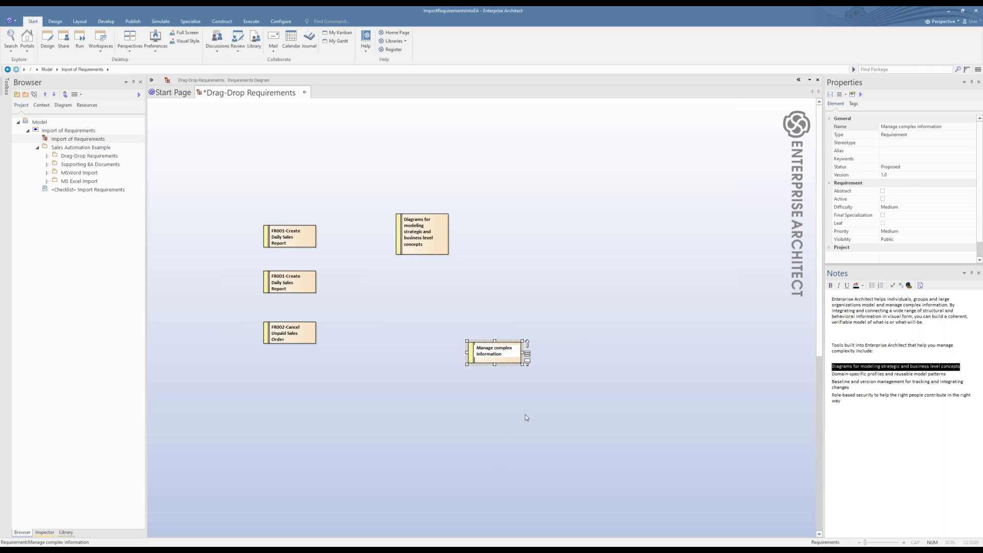
click(531, 439)
drag(506, 357, 434, 309)
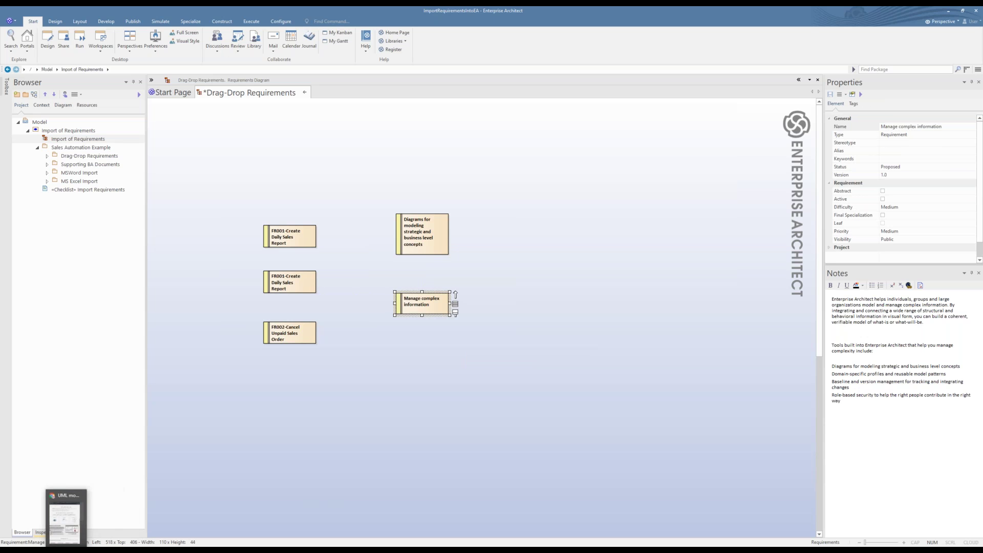
- Save and close the Drag-Drop Requirements diagram, and tick "Drag-drop Requirements from MS Word / any text document" in the Import Requirements checklist
mouse_move(63, 550)
click(495, 397)
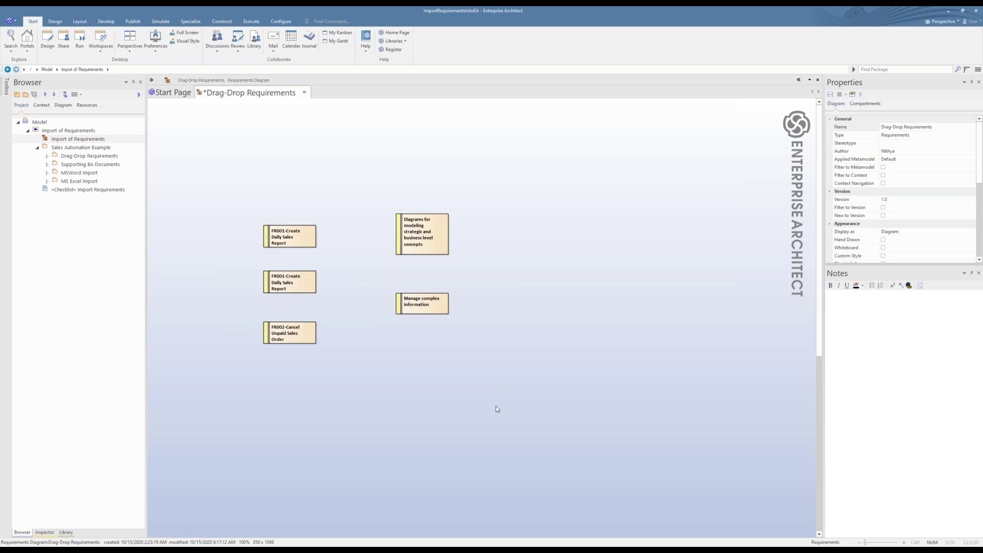
key(ctrl+s)
click(302, 92)
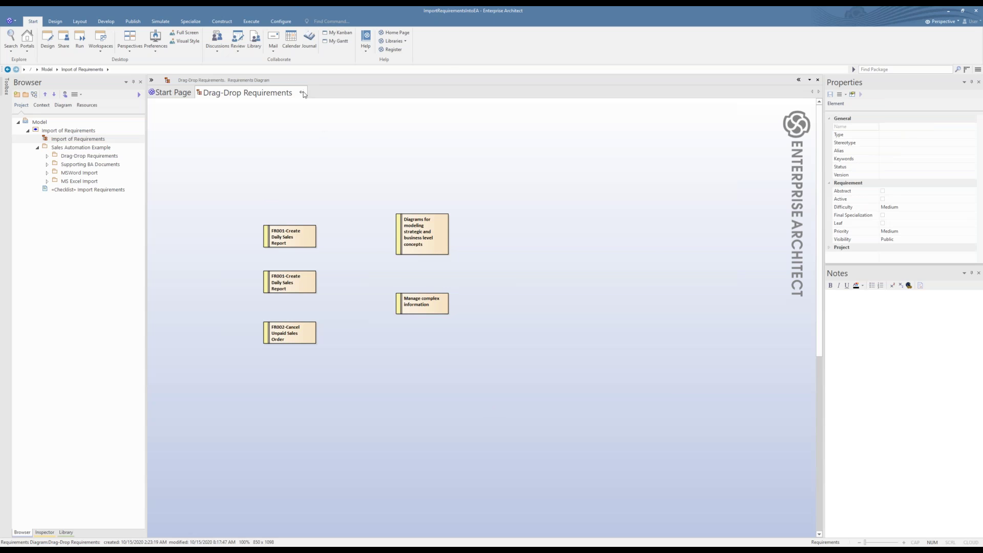
click(197, 141)
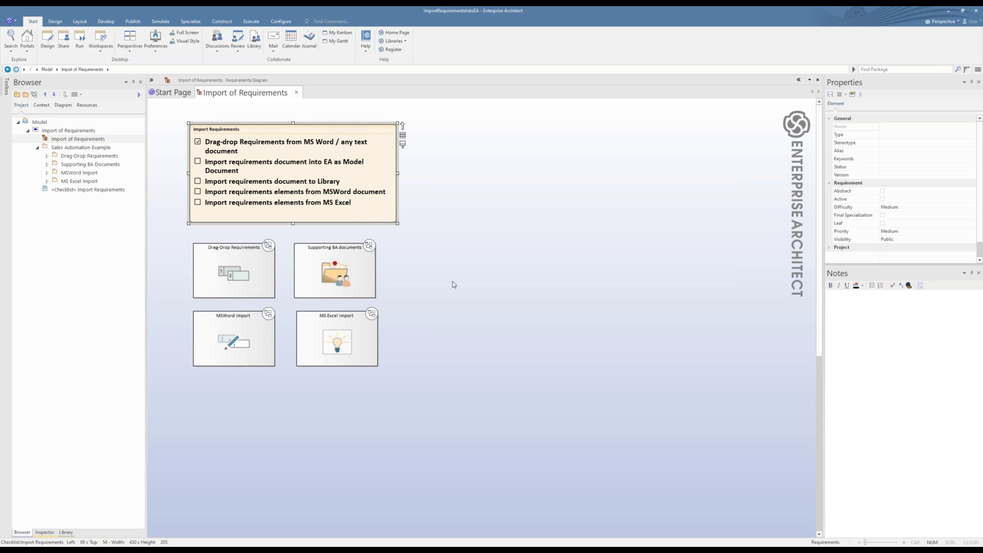
click(455, 314)
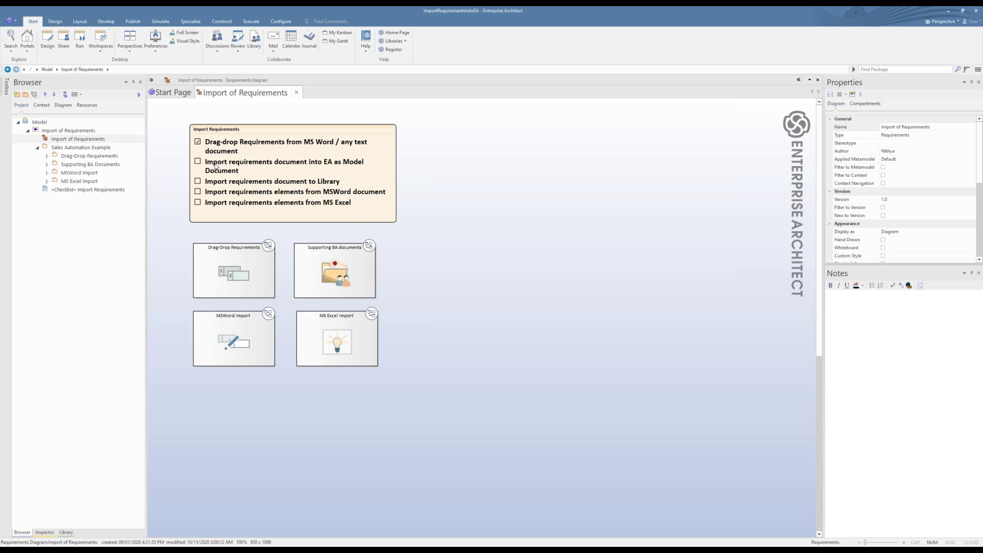
- Open the Supporting BA documents diagram and insert Requirement_Text.docx as a document stored in the model
double_click(353, 273)
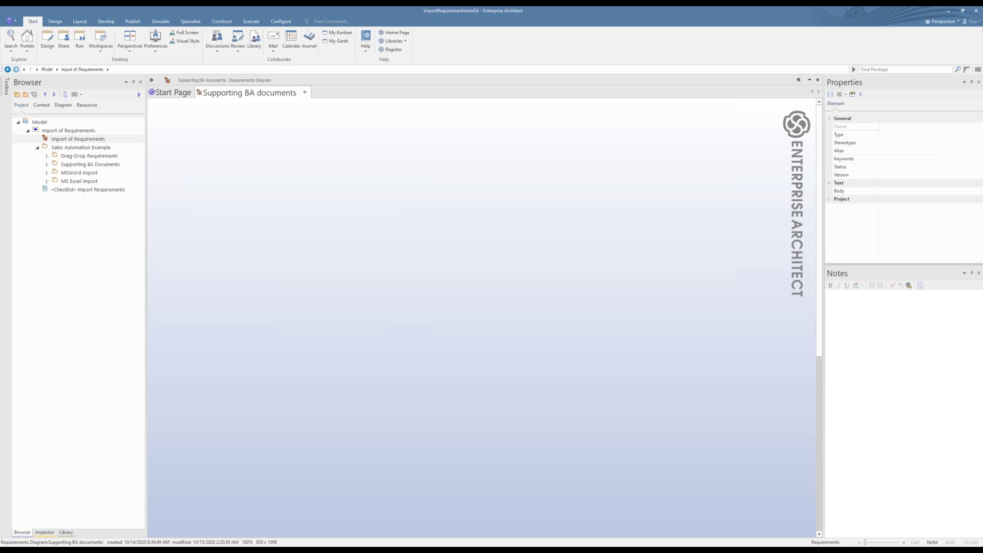
right_click(251, 174)
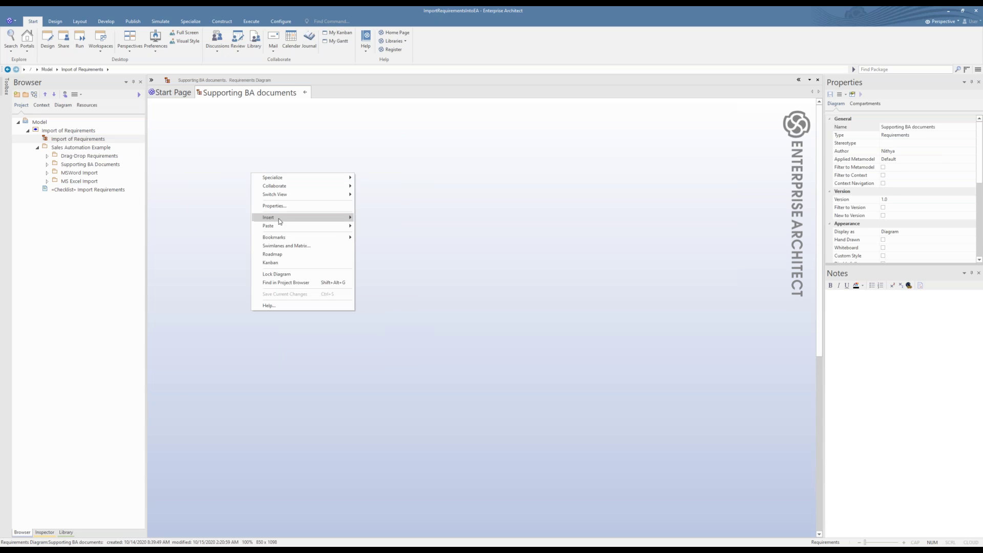
mouse_move(278, 219)
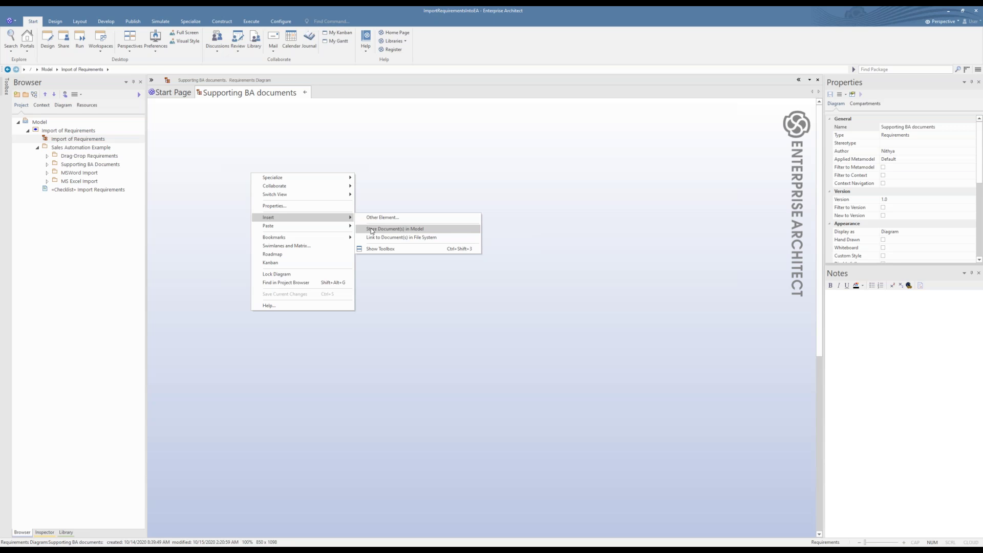
click(402, 230)
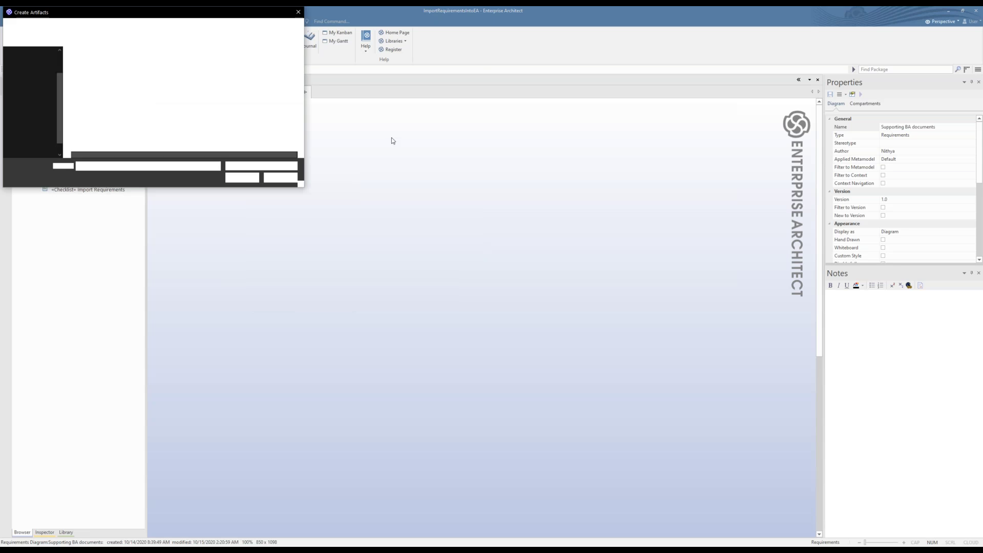
drag(141, 18, 259, 92)
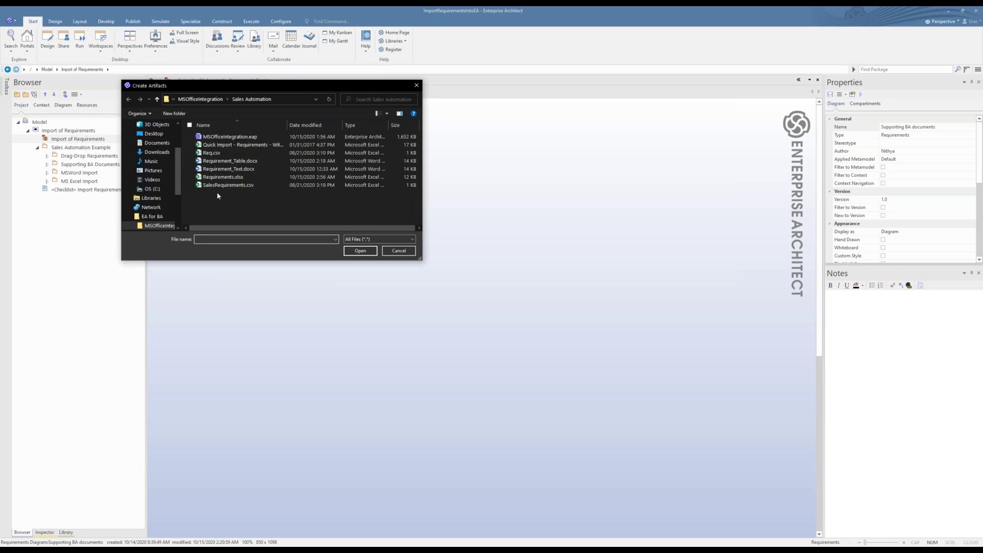
click(228, 169)
click(360, 250)
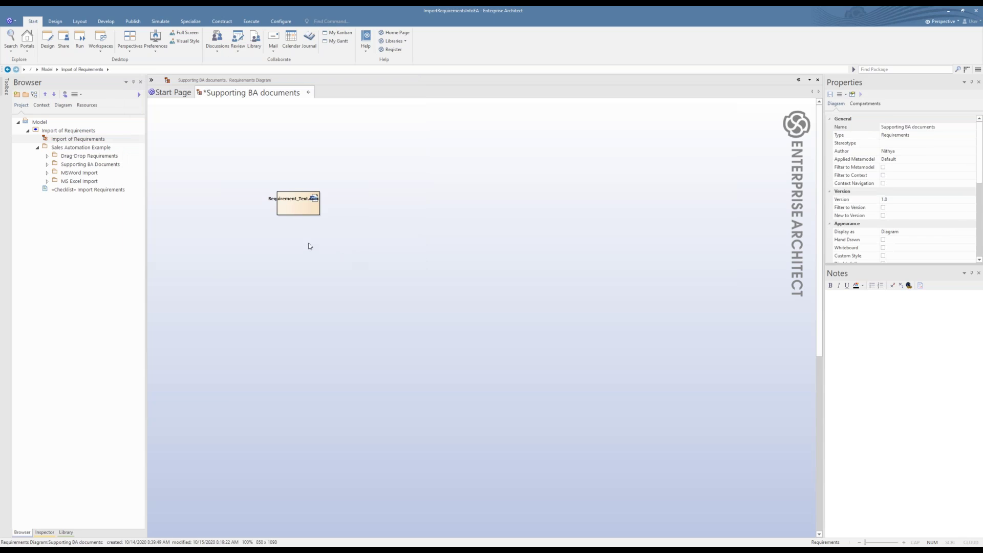
- Open the stored Requirement_Text.docx artifact in Word, compare it with the original document's functional requirements, and return to the diagram
click(301, 211)
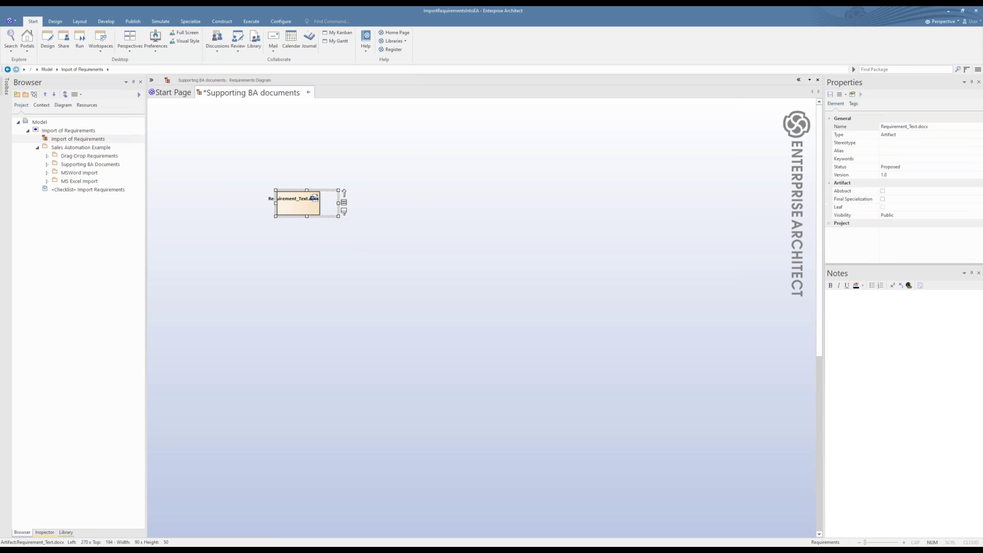
double_click(305, 211)
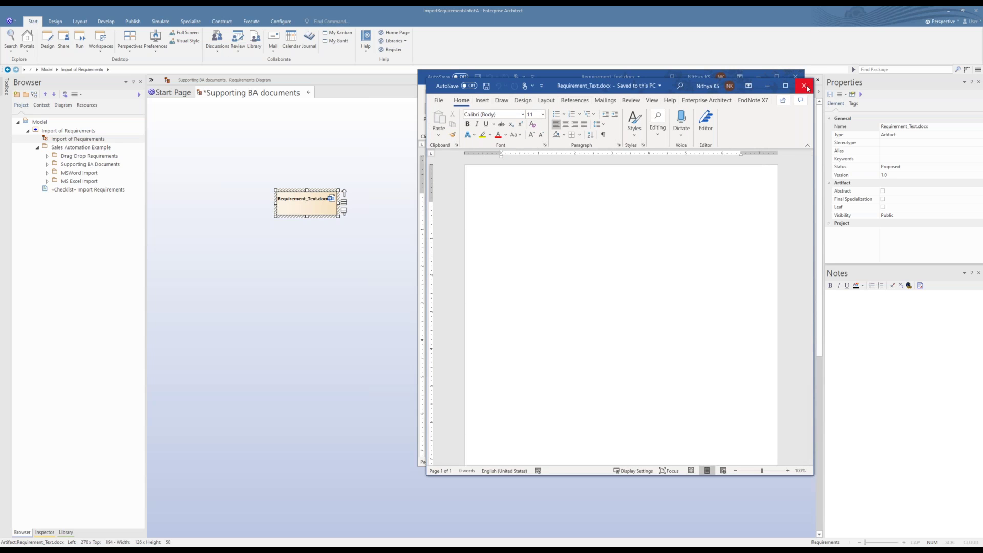
click(804, 86)
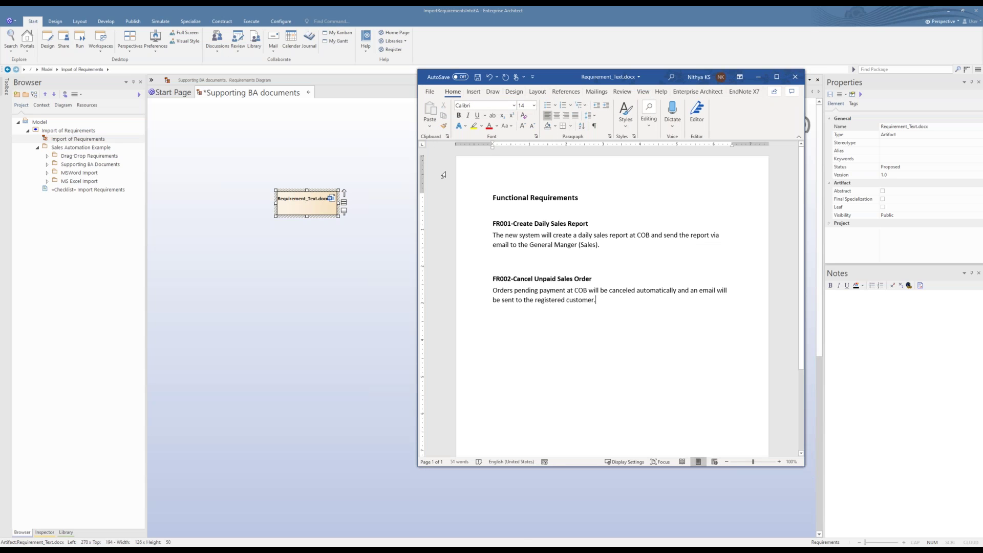
drag(493, 193, 589, 311)
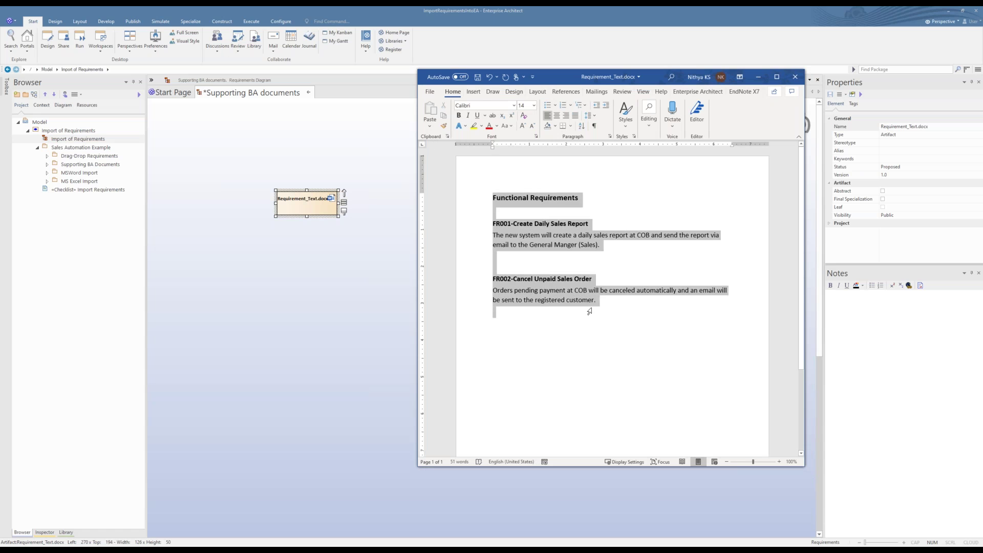
click(643, 320)
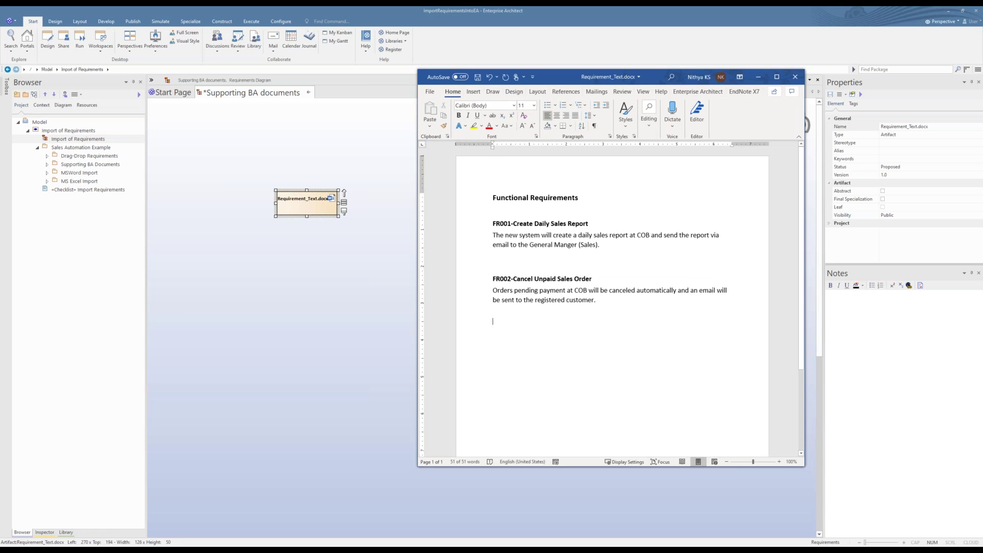
click(759, 78)
click(308, 254)
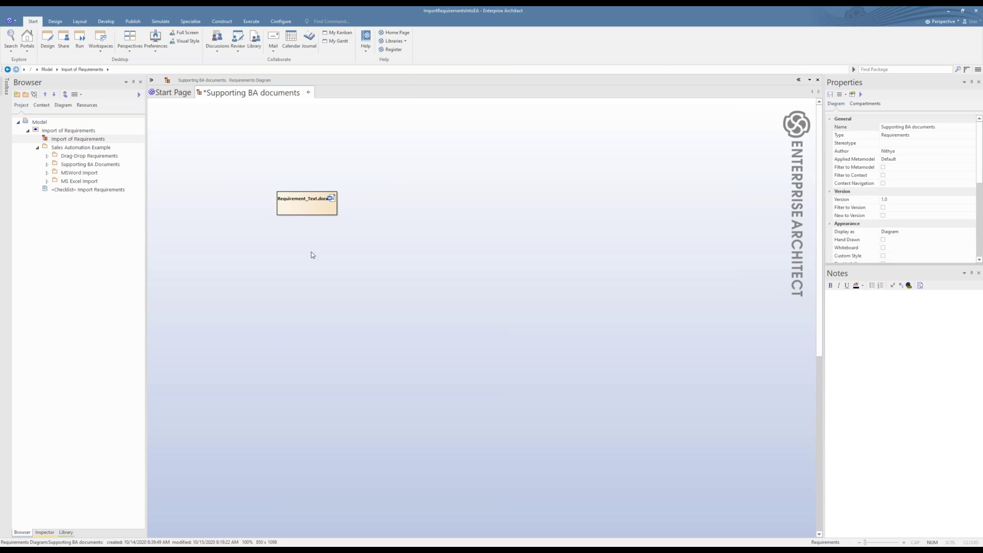
- Insert Requirement_Text.docx as a link to the document in the file system, and position its artifact below the stored one
right_click(281, 247)
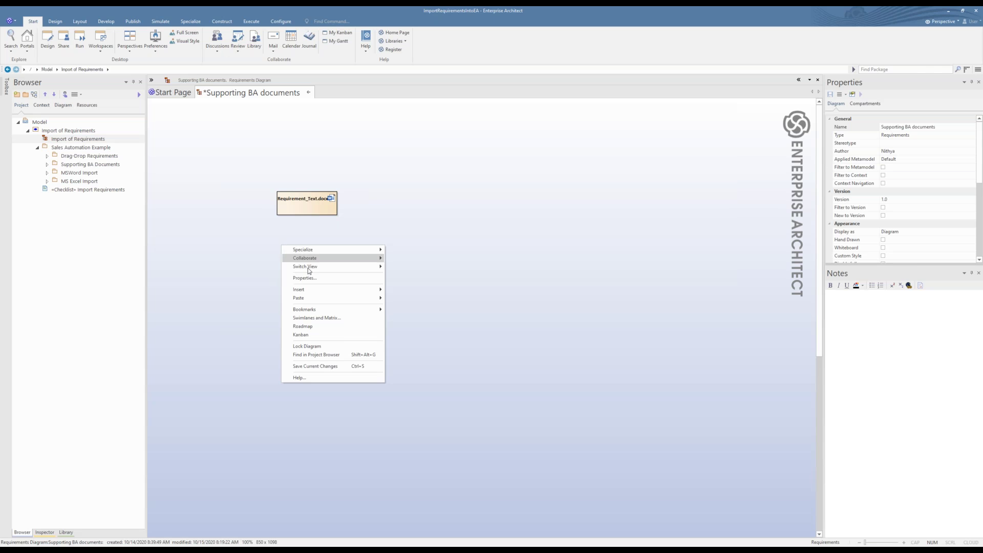
mouse_move(314, 290)
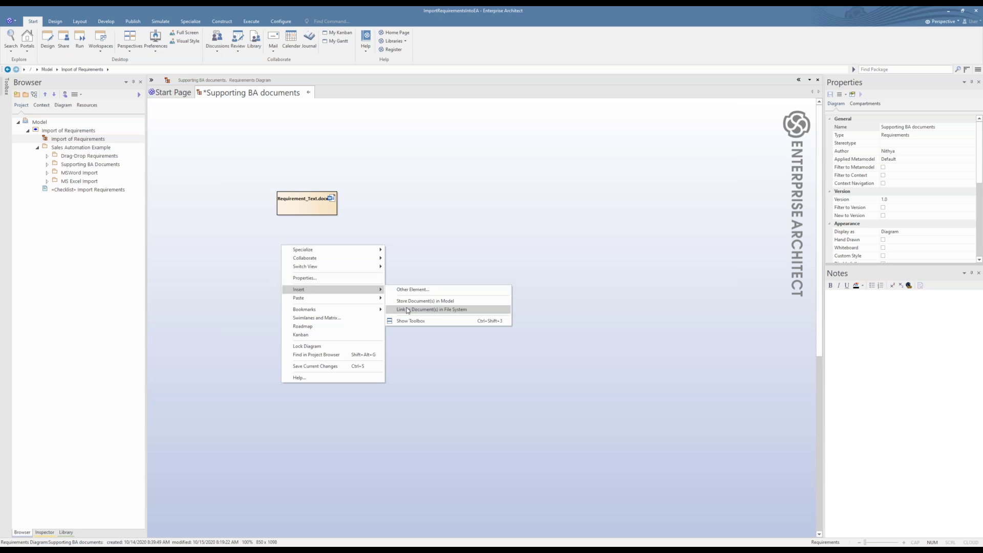
click(408, 309)
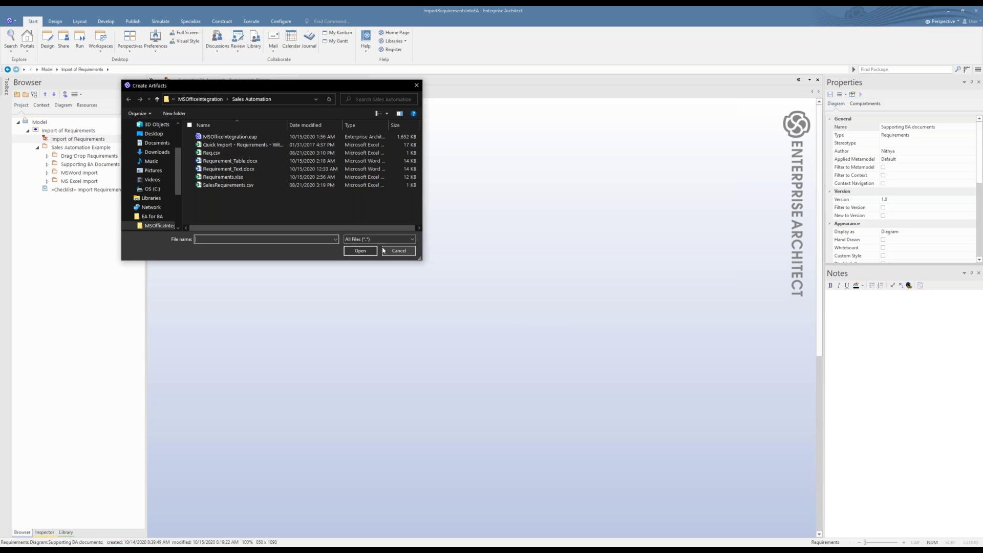
click(234, 171)
click(360, 251)
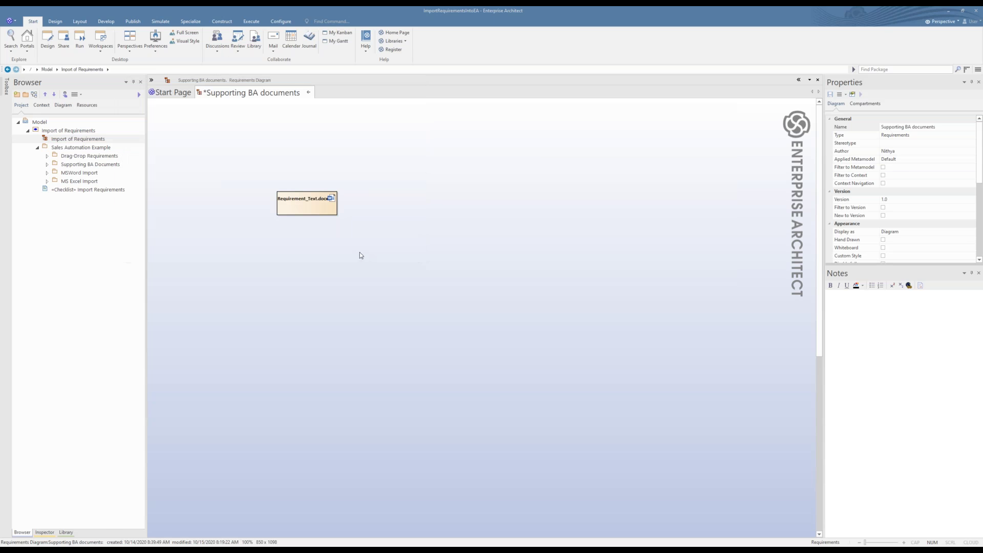
drag(332, 299, 299, 253)
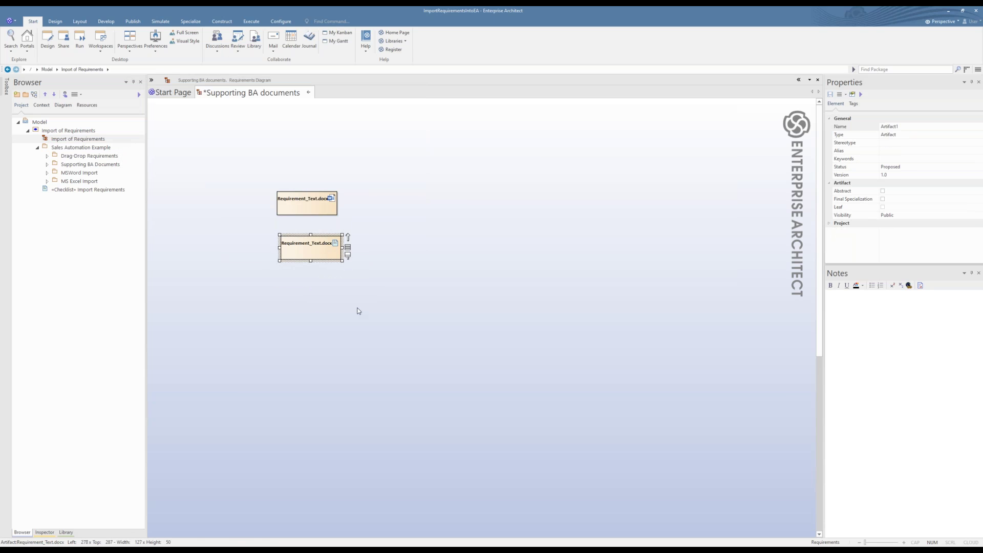
click(319, 307)
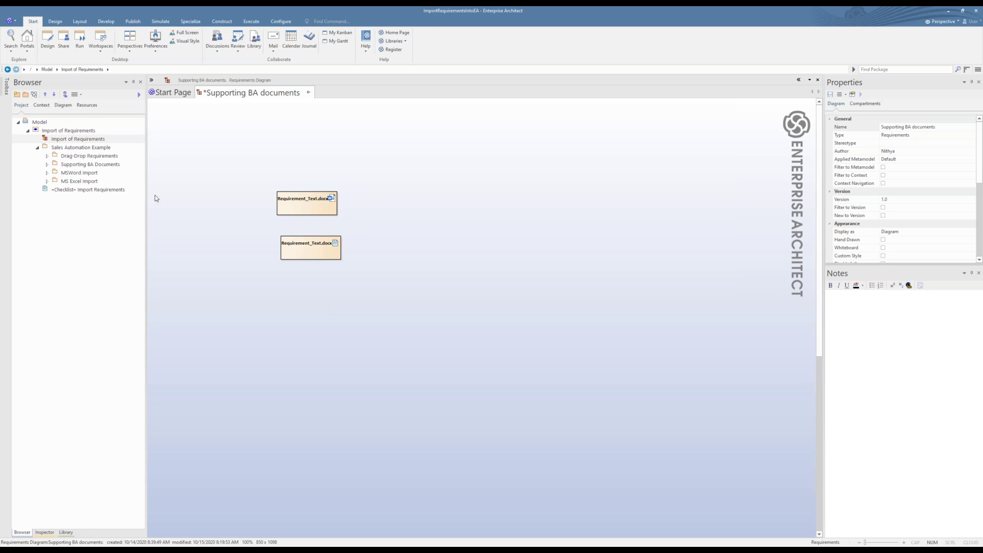
- Place a Hyperlink element on the Supporting BA documents diagram, below the linked Requirement_Text.docx artifact
click(151, 80)
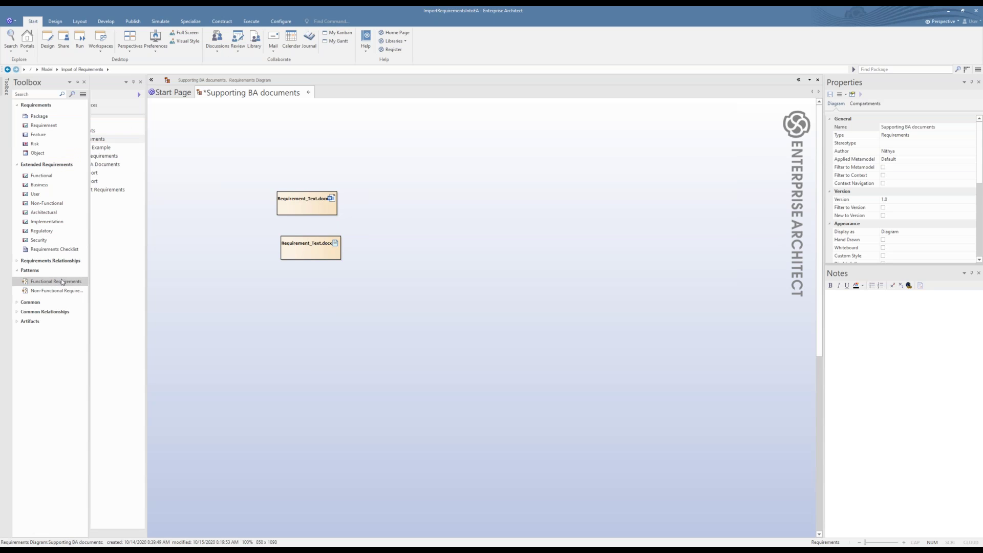
click(33, 303)
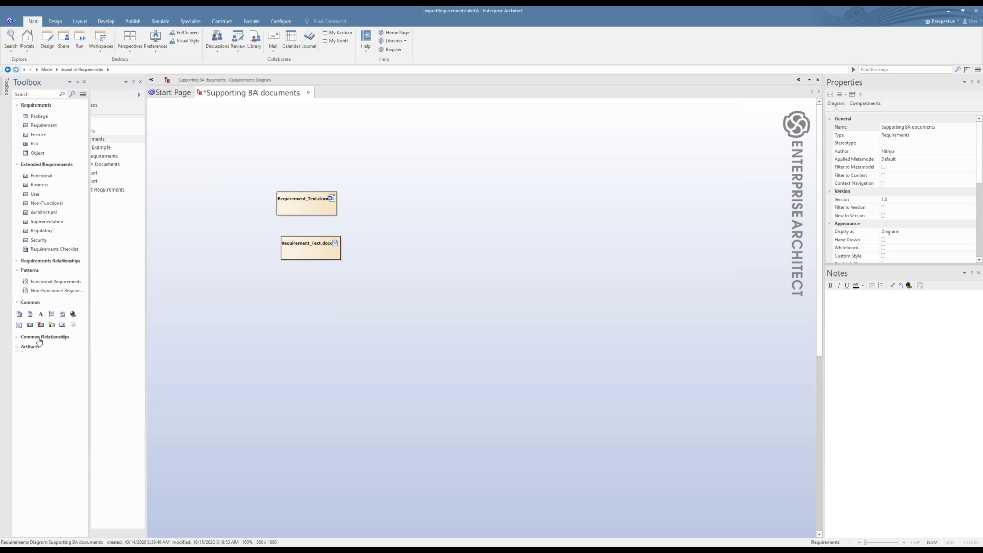
click(73, 314)
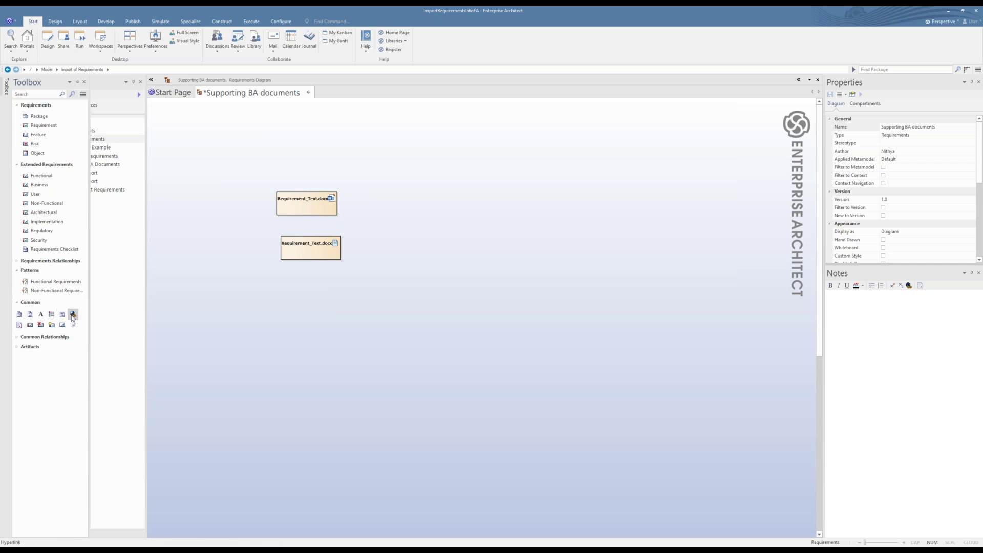
click(280, 284)
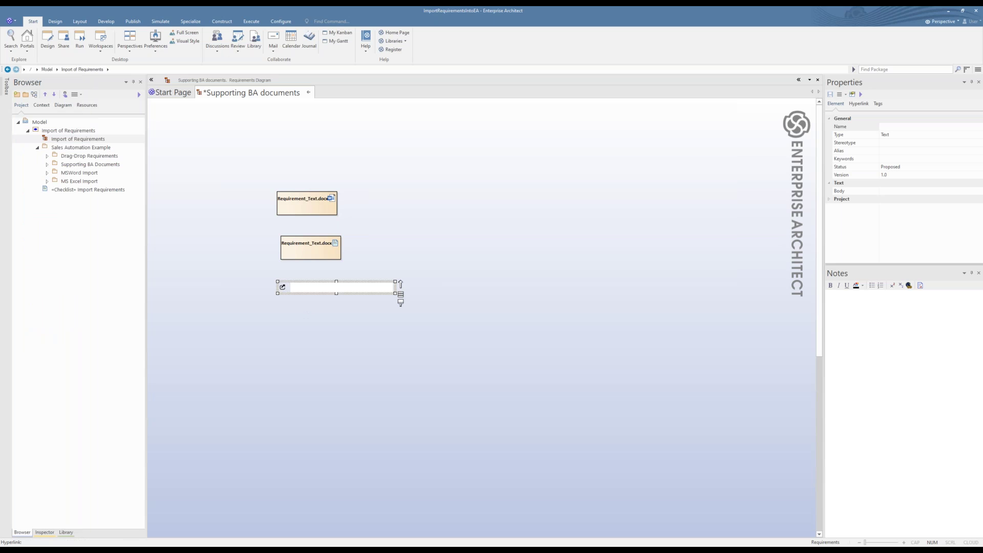
key(alt+Tab)
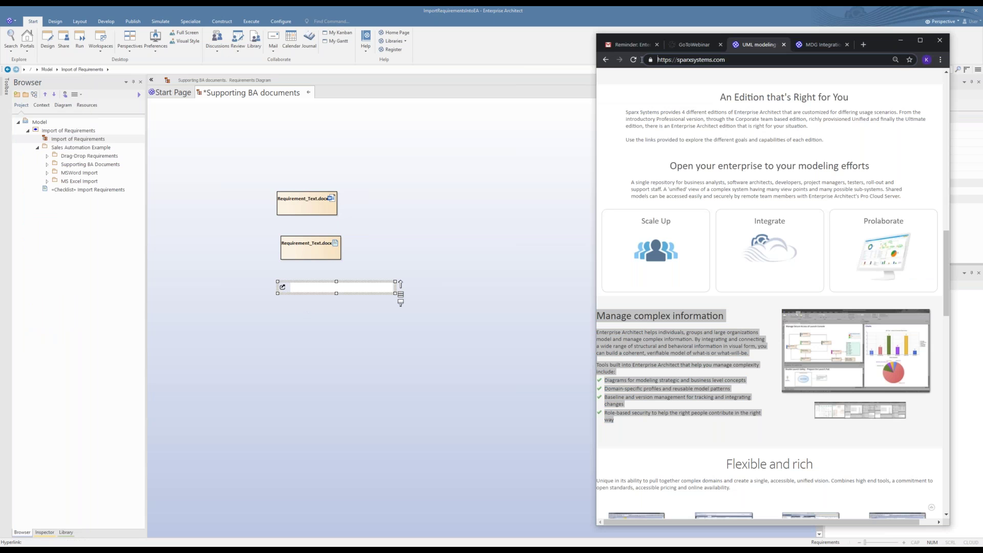
click(764, 62)
key(ctrl+c)
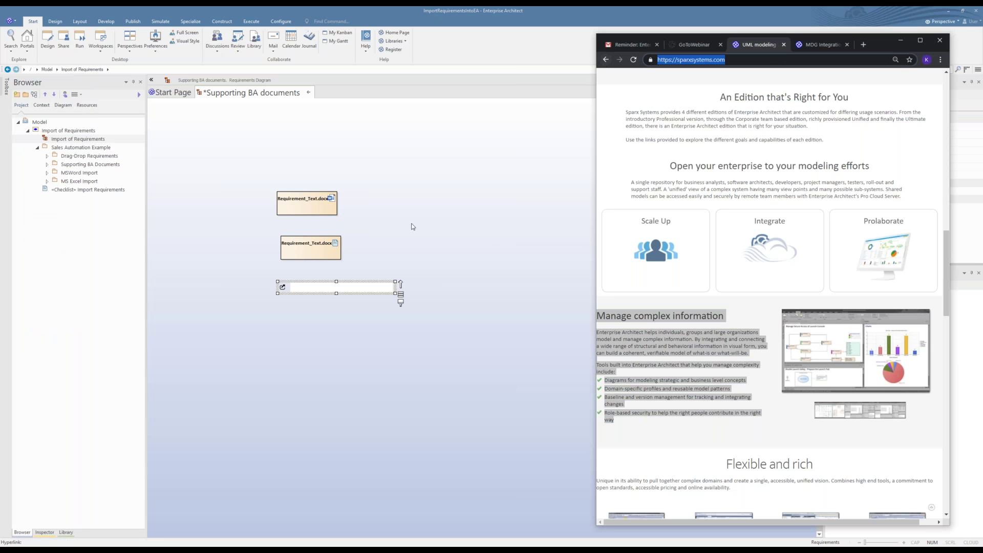
click(357, 294)
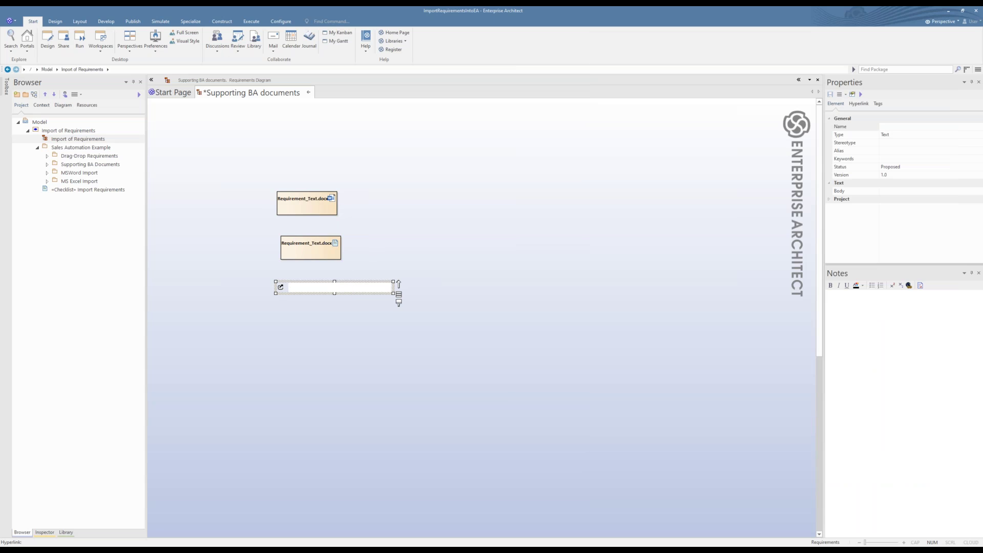
key(ctrl+v)
click(414, 334)
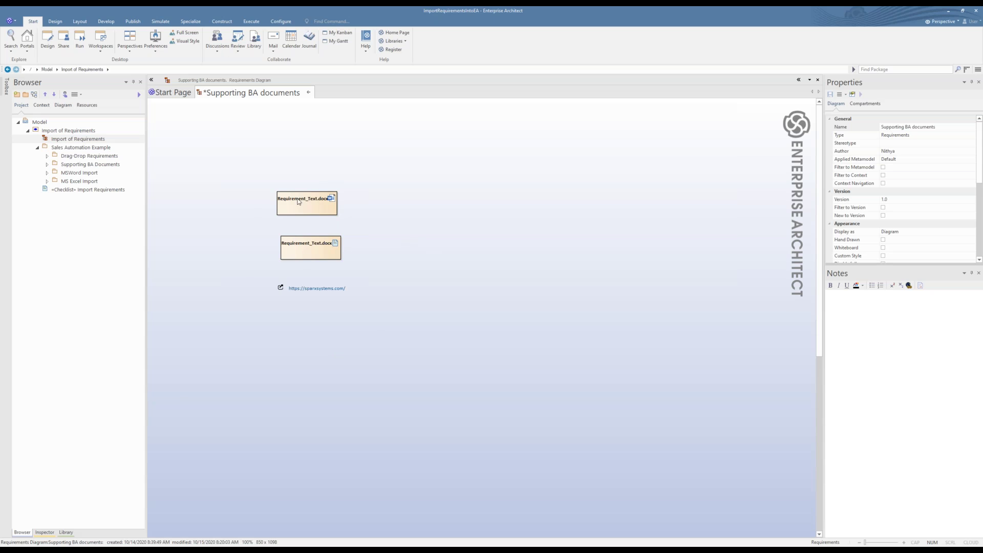
right_click(477, 217)
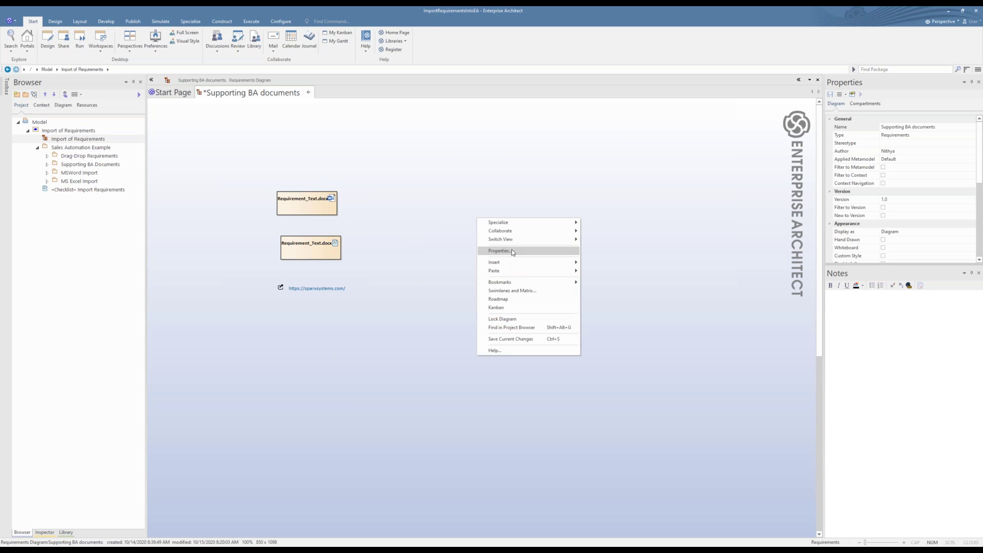
mouse_move(514, 265)
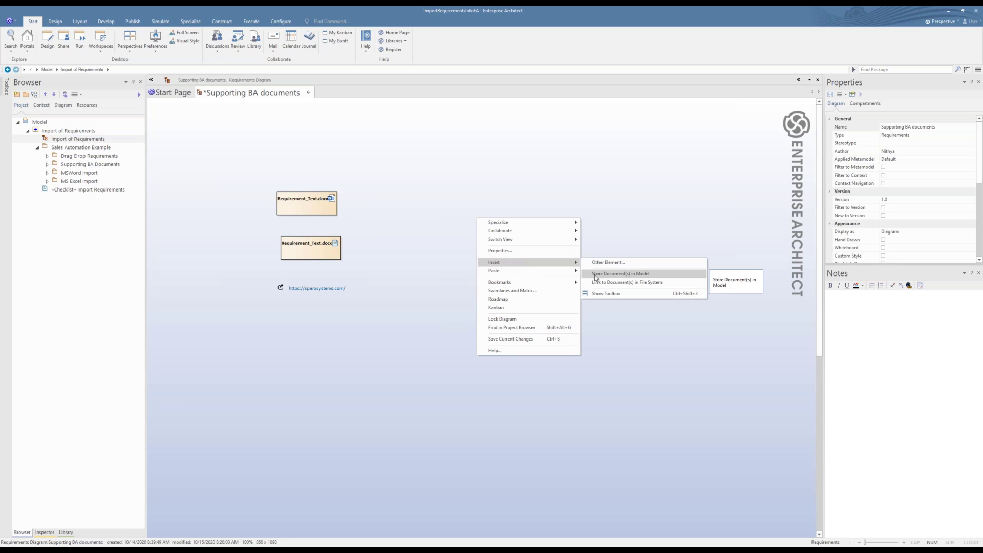
click(626, 214)
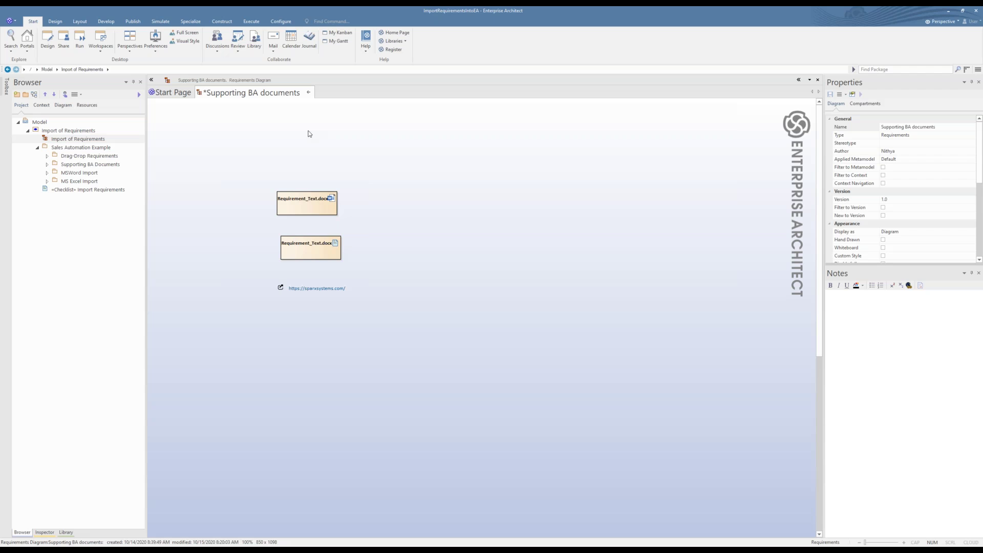
- Save and close the Supporting BA documents diagram, and tick "Import requirements document into EA as Model Document" in the checklist
key(ctrl+s)
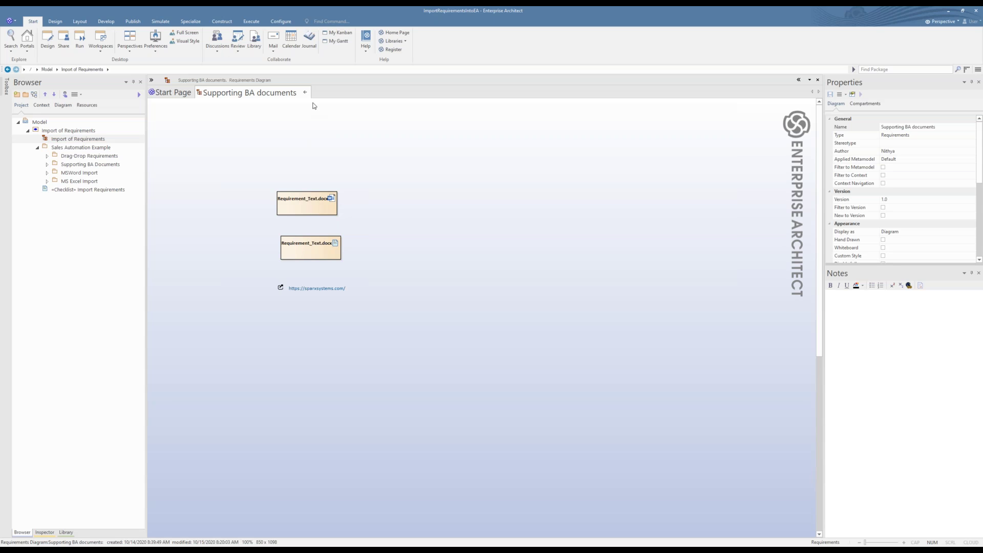
click(305, 93)
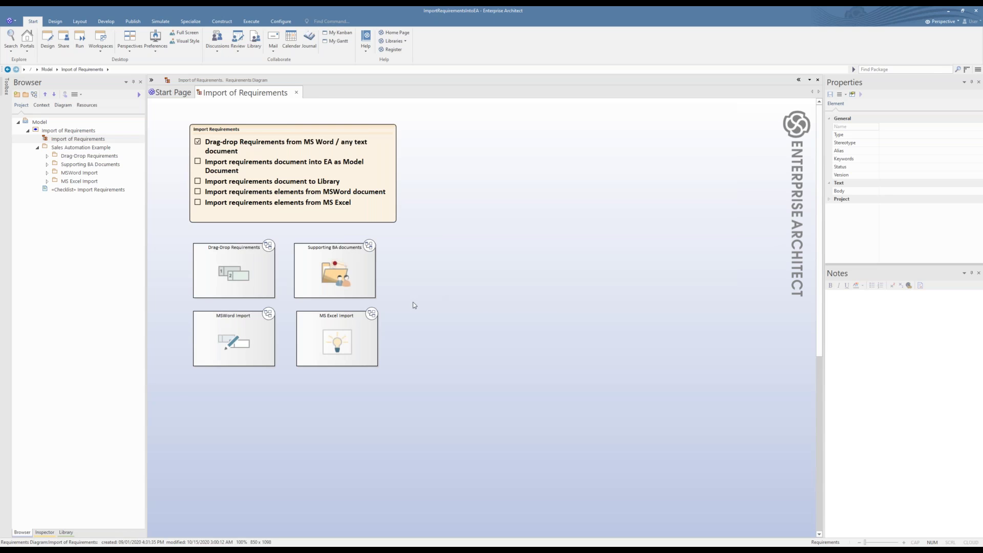
click(242, 359)
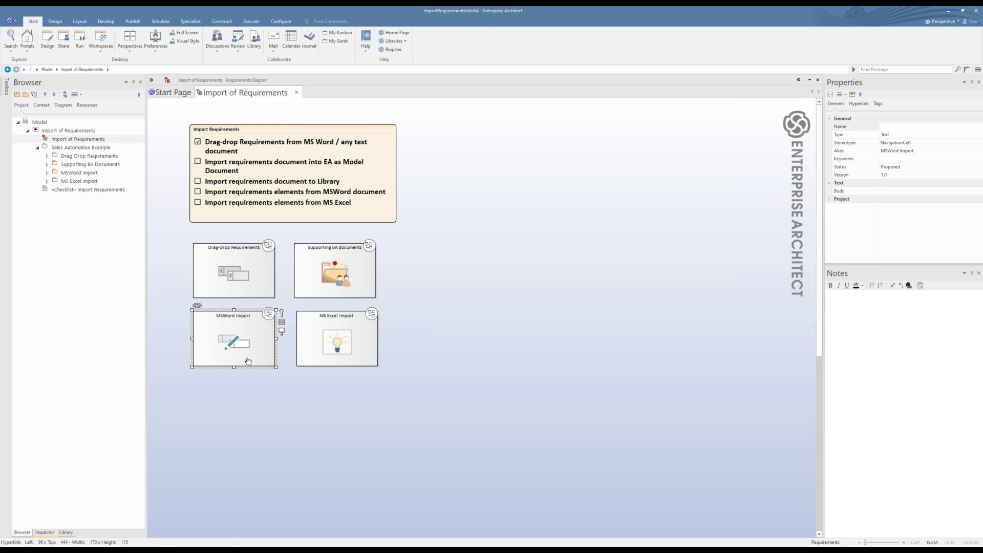
click(425, 260)
click(198, 161)
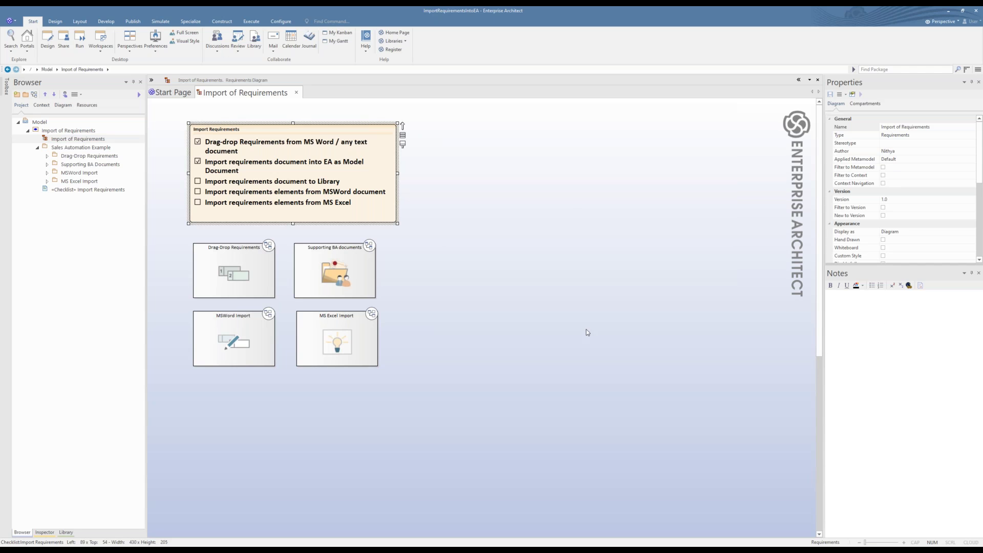
- Create a new topic named "Supporting docs" under New Category in the model's Library
click(71, 533)
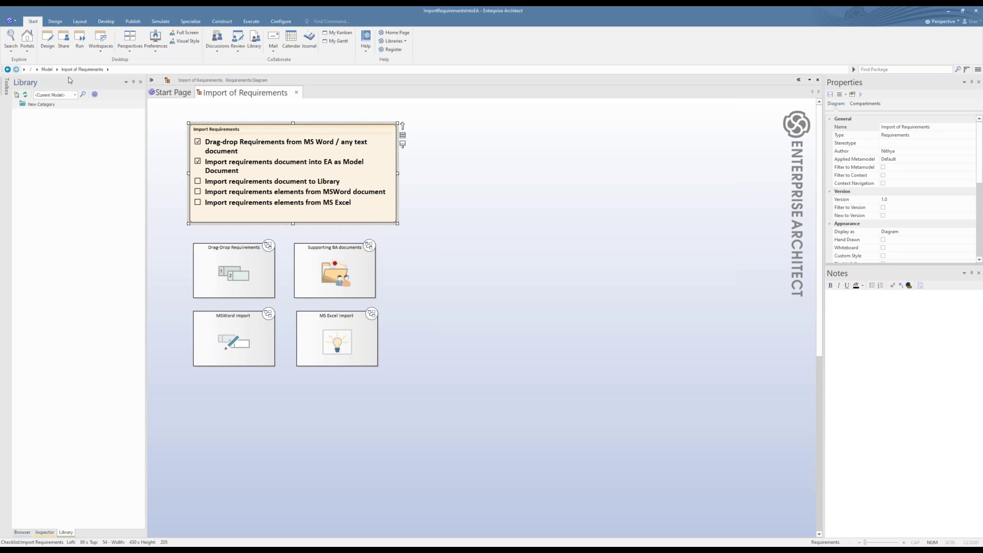
click(24, 106)
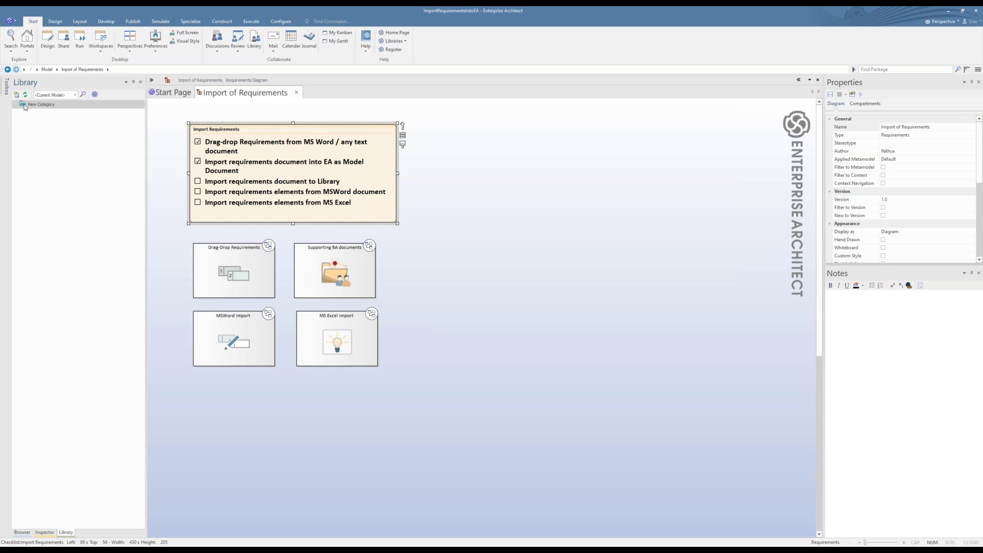
right_click(24, 106)
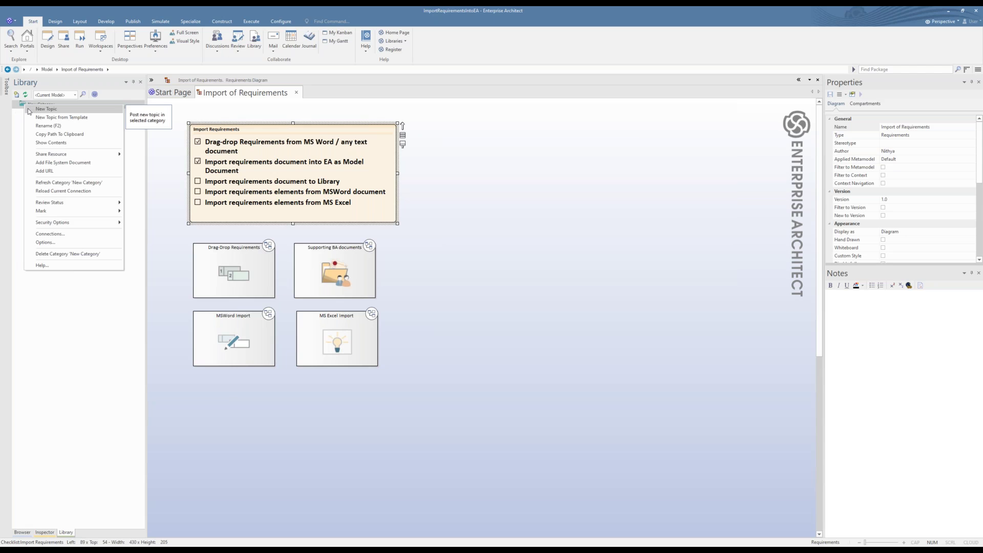
click(30, 110)
text(S)
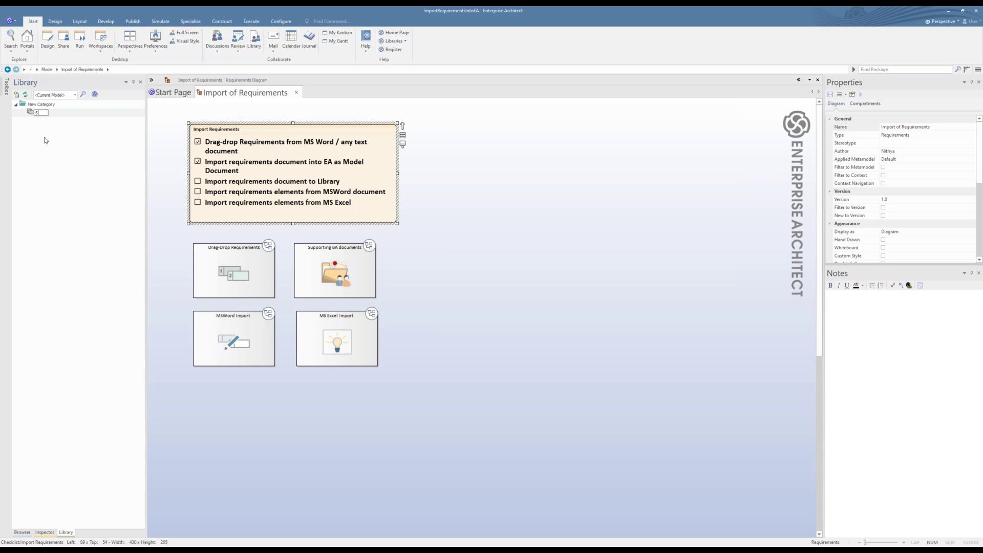
text(upporting docs)
key(Return)
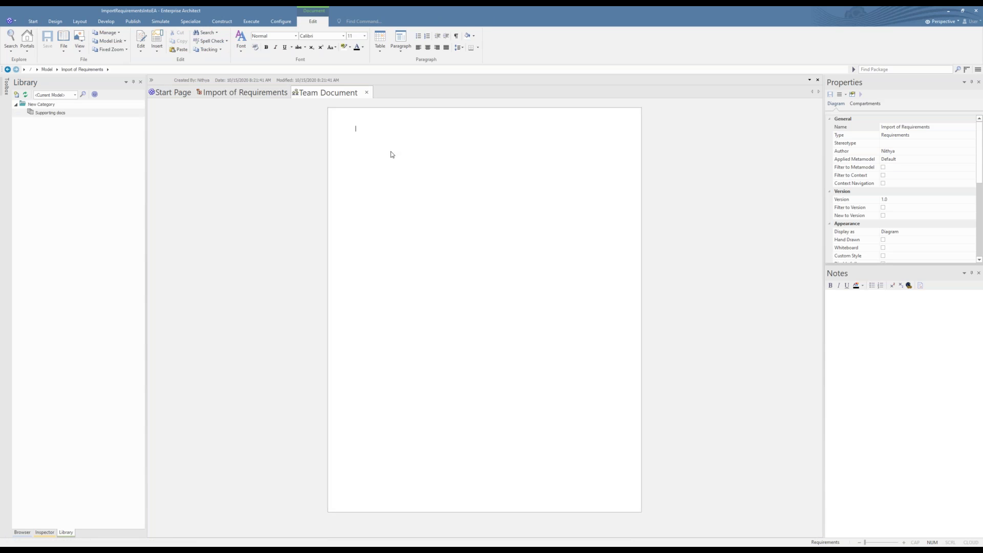
- Write "Source" and "Eleicitation - interview question" on separate lines in the Supporting docs topic document, and save it
text(Source)
key(Return)
text(Eleicitation - interview question)
key(ctrl+s)
- Add Req.csv from the Sales Automation folder to New Category in the Library as a file system document
click(50, 106)
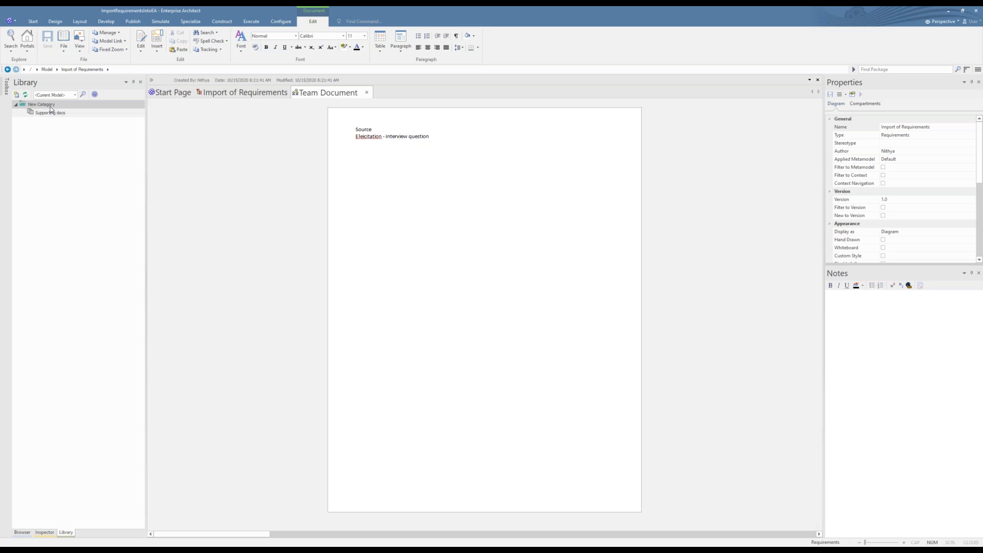
right_click(51, 108)
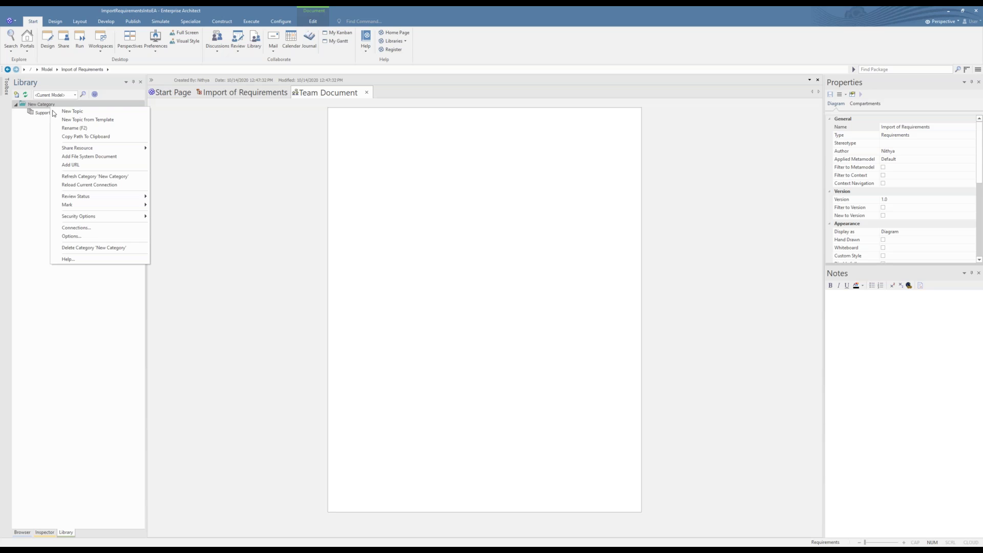
click(78, 158)
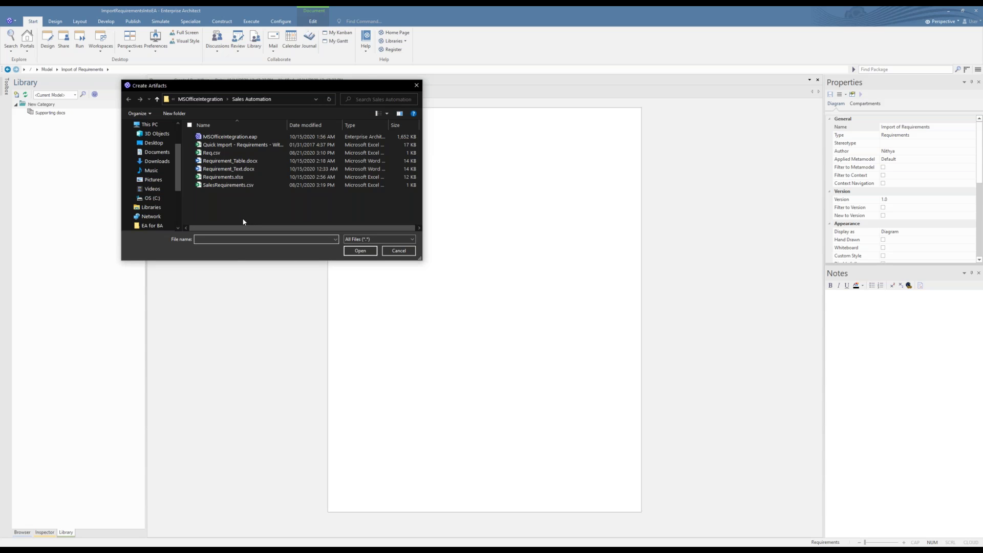
click(246, 169)
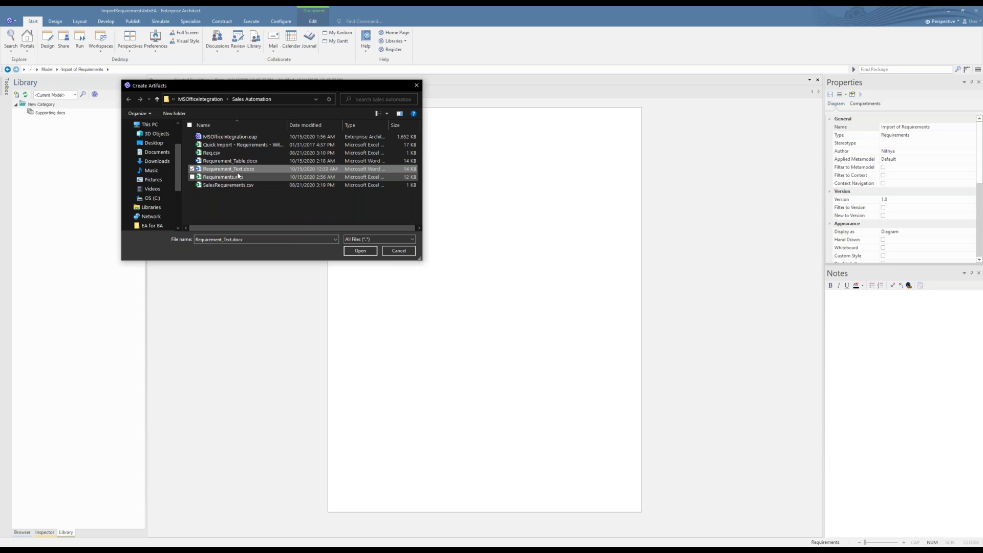
click(212, 153)
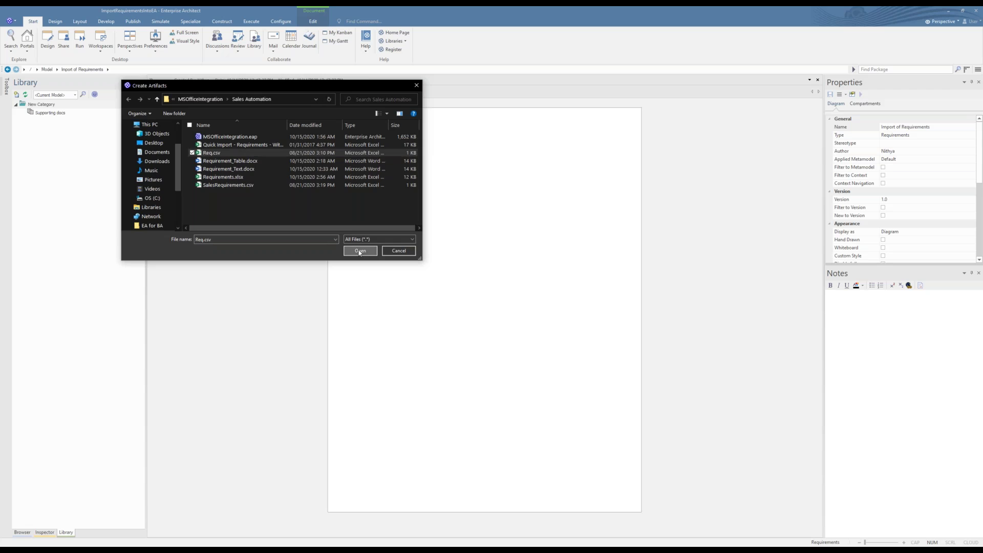
click(359, 250)
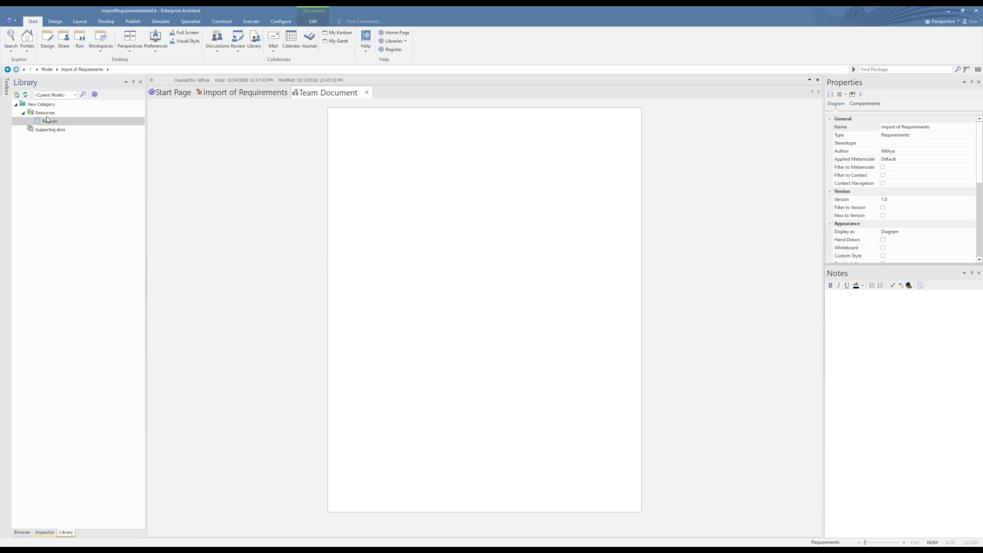
right_click(47, 113)
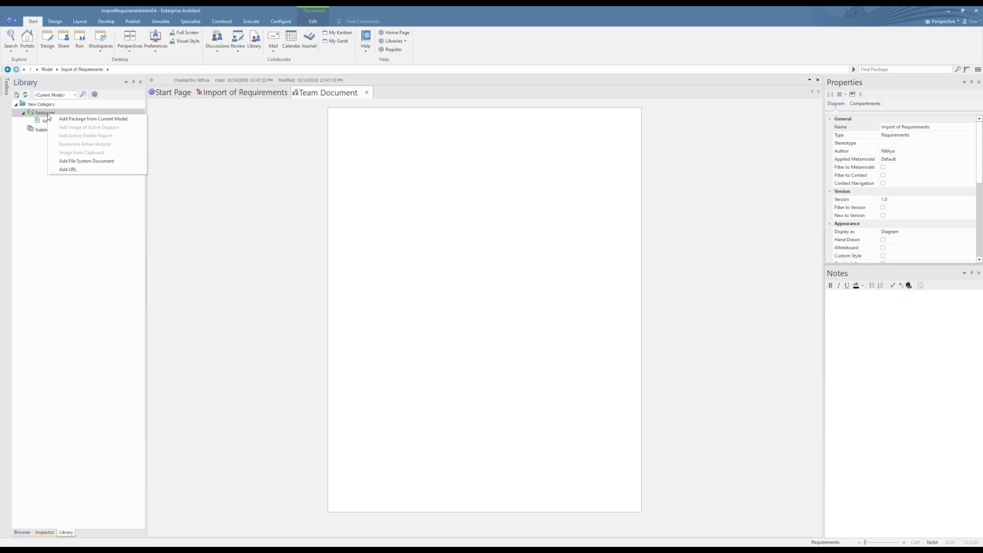
click(191, 224)
click(50, 105)
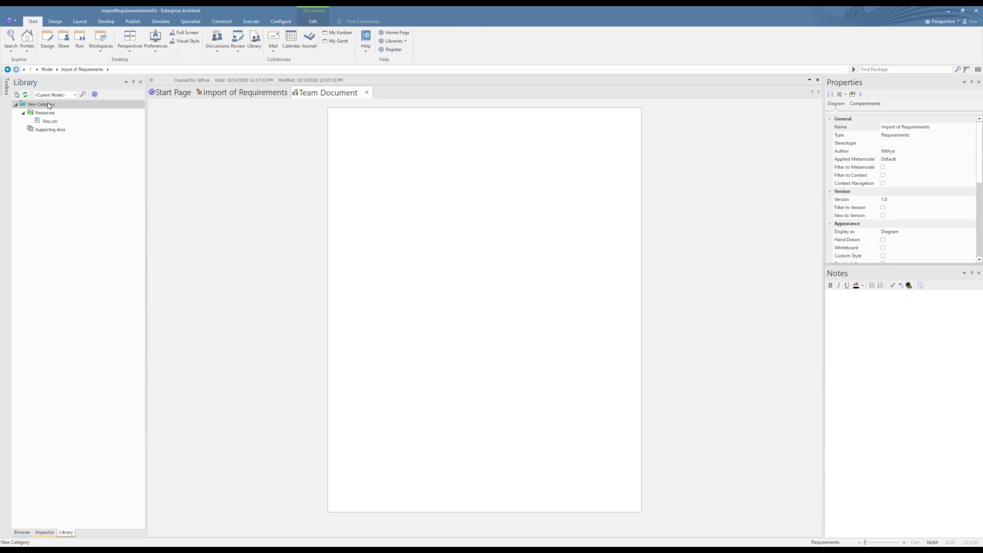
right_click(50, 105)
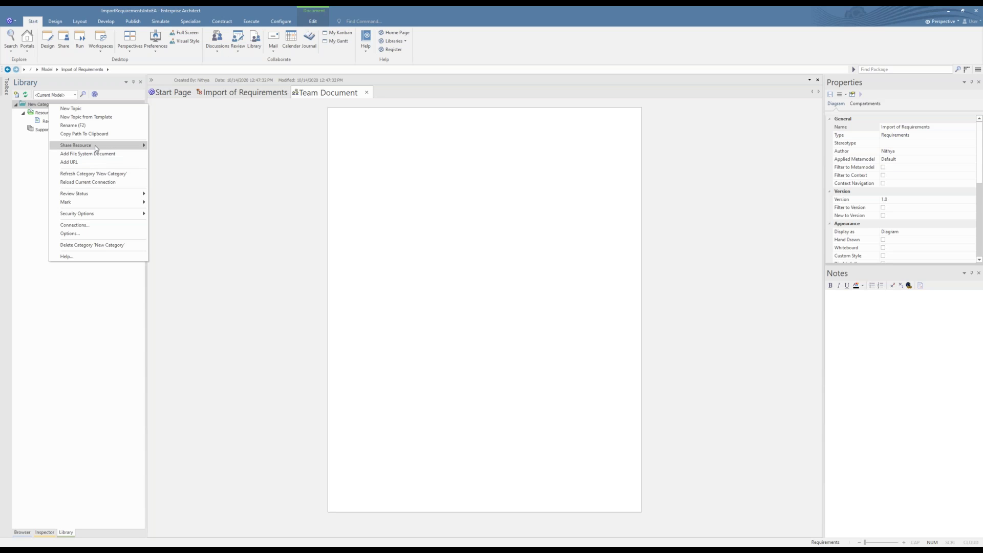
mouse_move(95, 147)
click(38, 121)
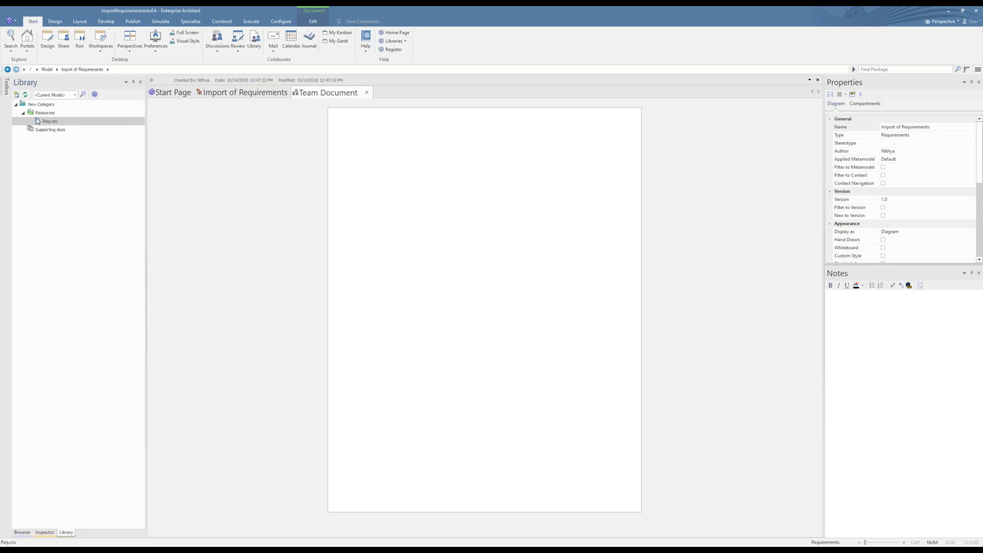
right_click(37, 120)
click(34, 170)
- Close the team document, expand the Supporting BA Documents package in the project Browser, and select its Supporting BA documents diagram
click(367, 93)
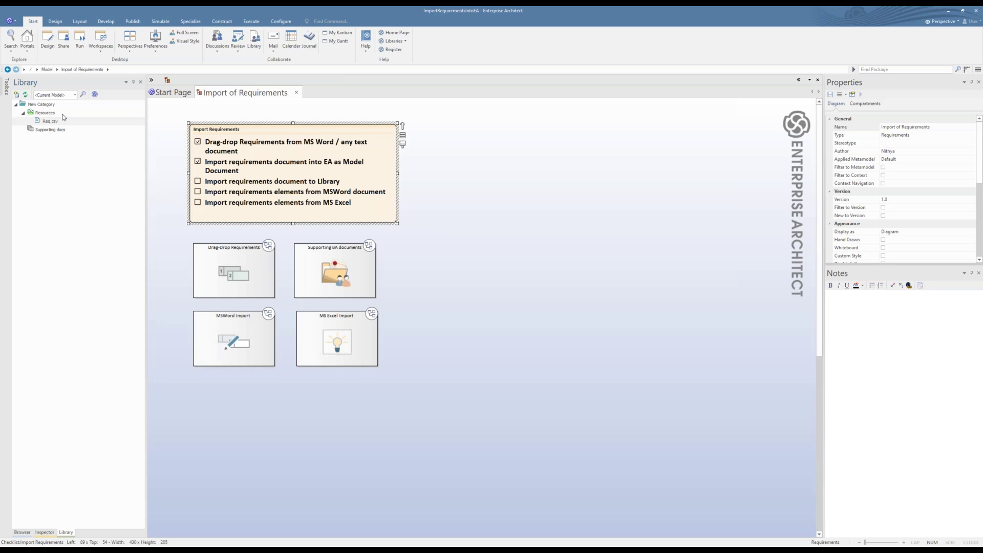
click(24, 533)
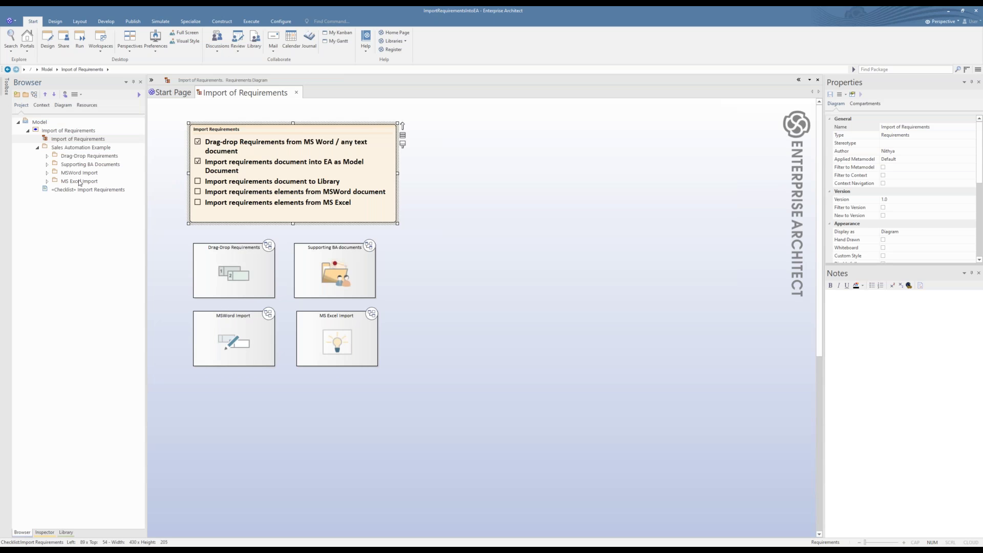
click(47, 164)
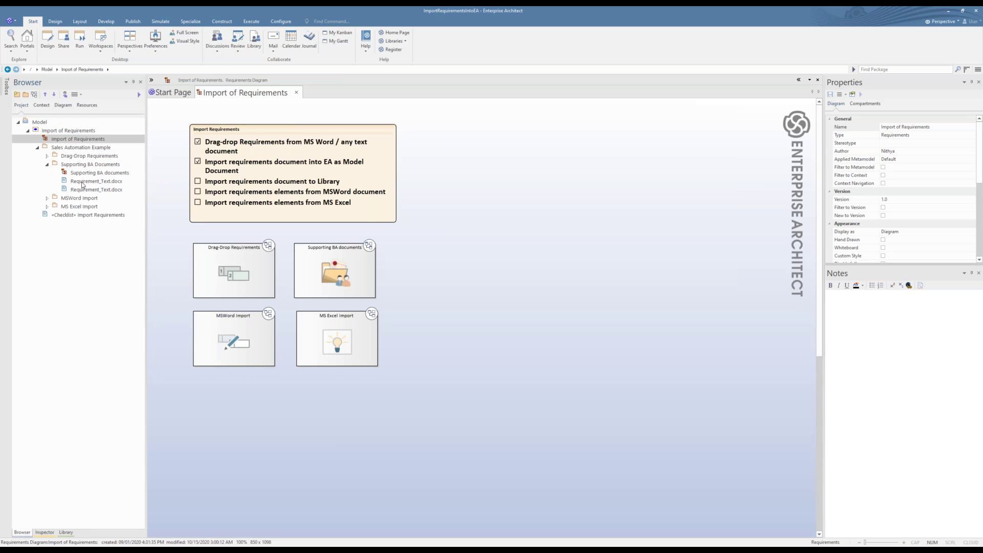
click(84, 185)
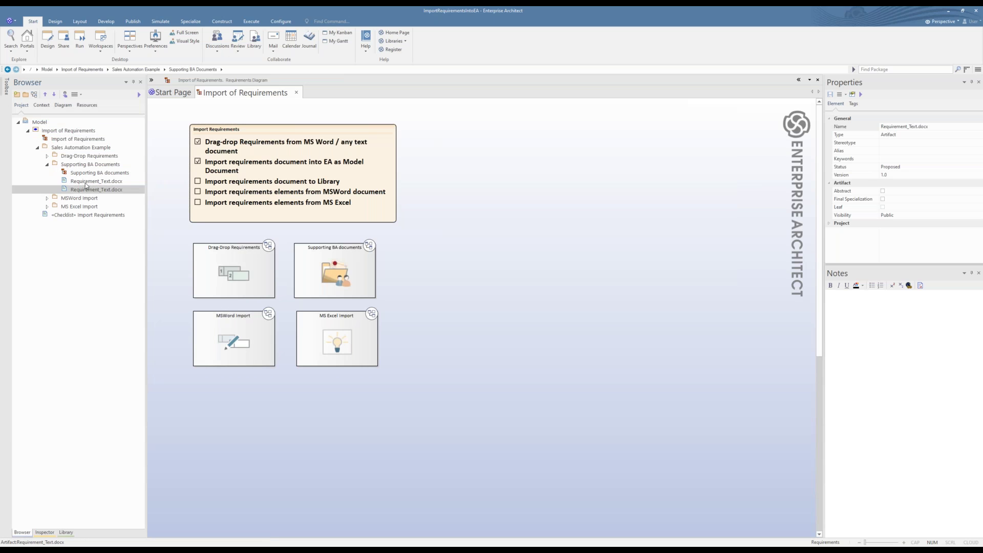
click(86, 174)
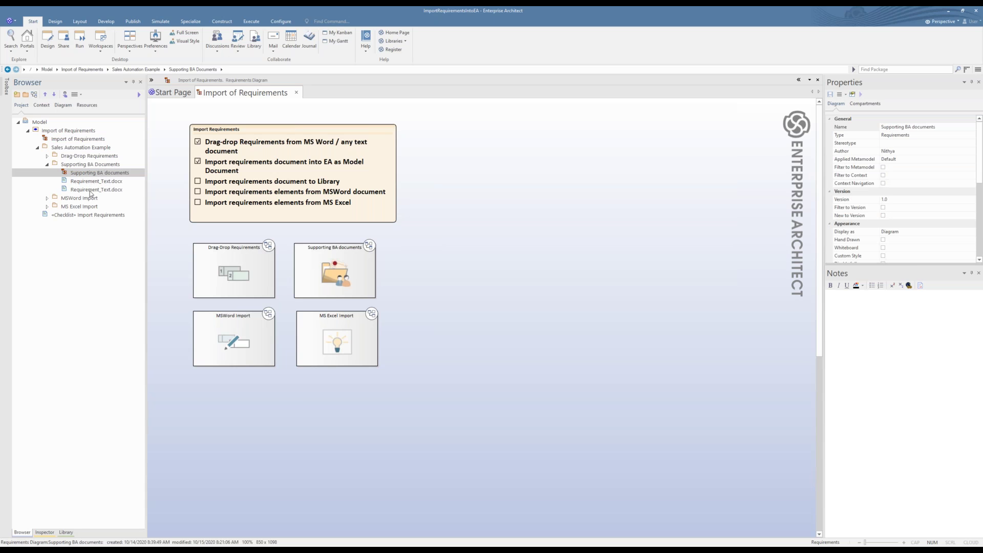
- Open the Supporting BA documents diagram and compare the project Browser with the New Category resources and topics in the Library
double_click(338, 289)
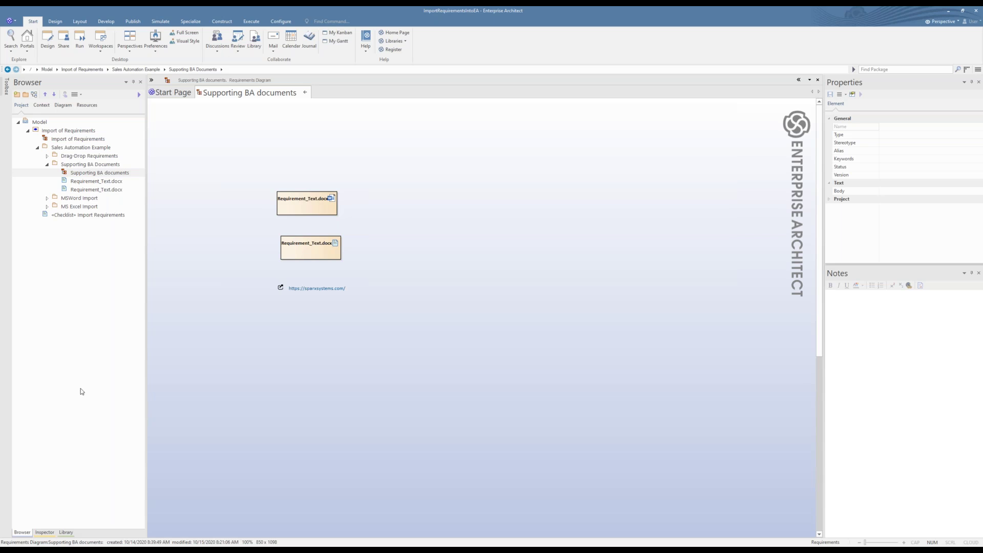
click(66, 532)
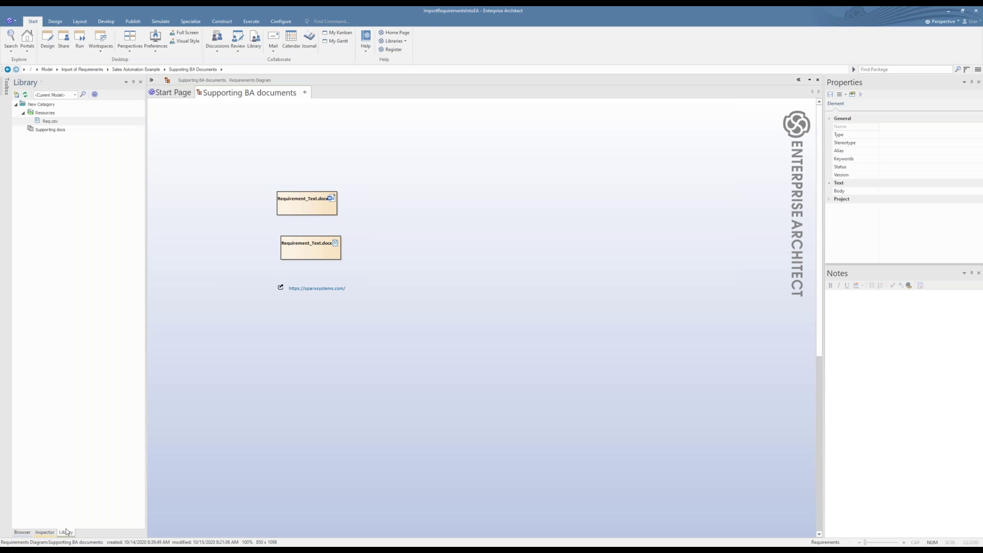
click(49, 129)
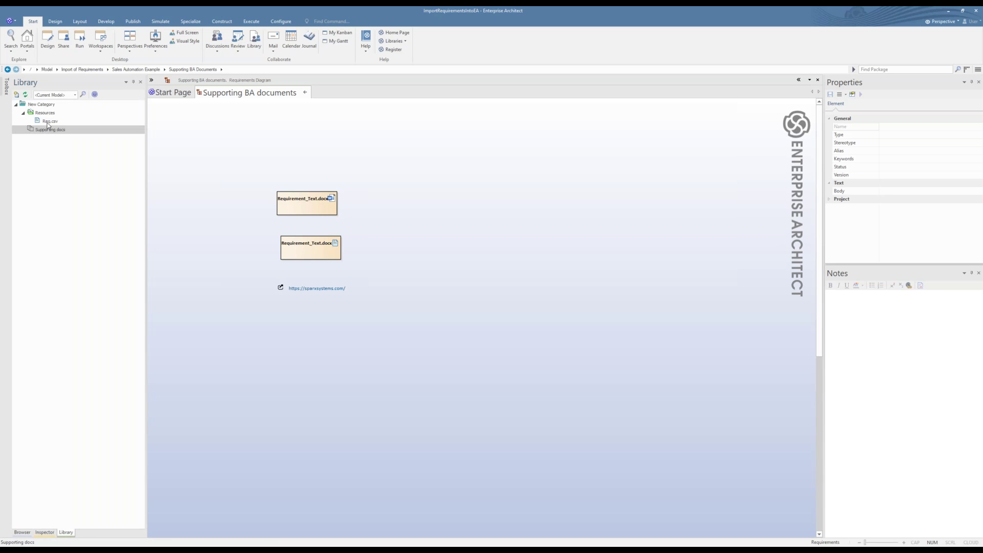
click(22, 532)
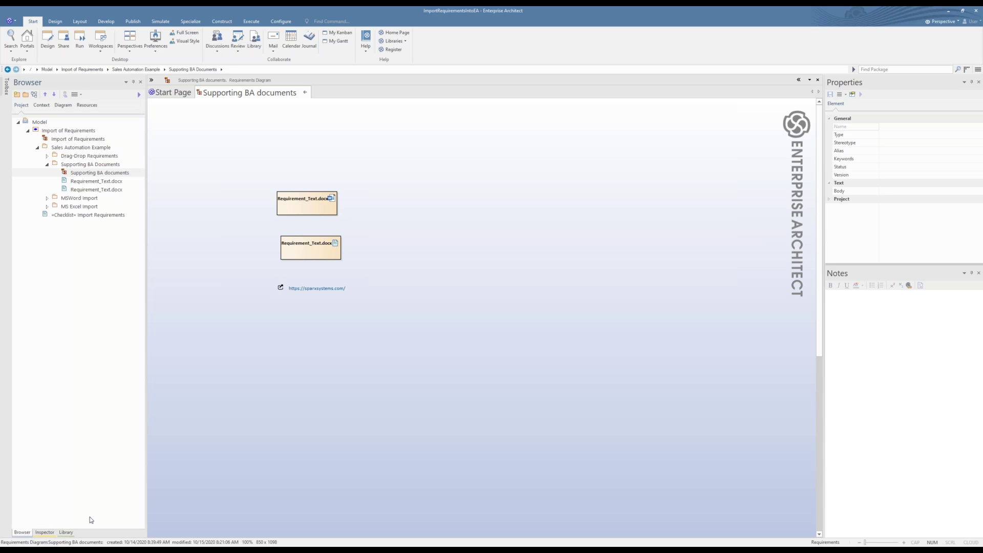
click(66, 532)
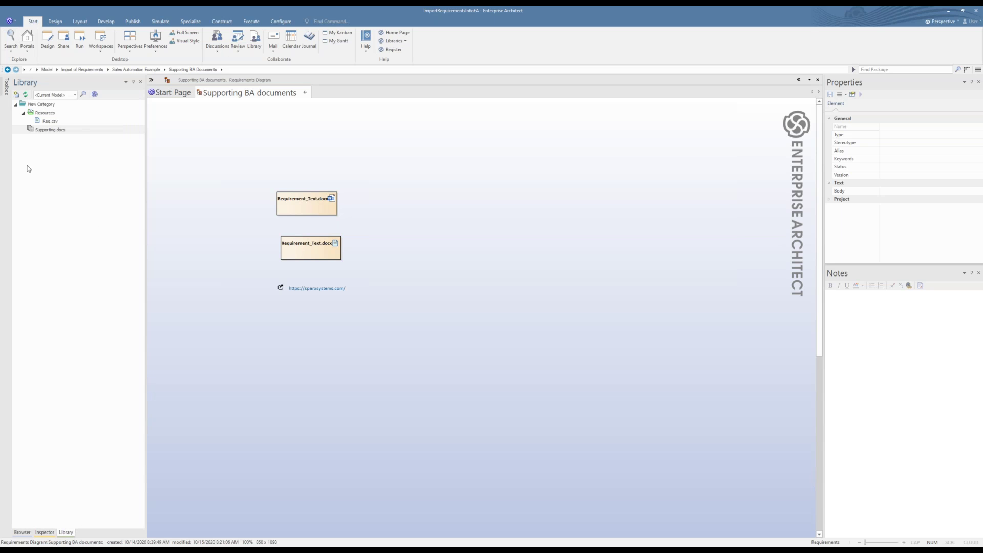
right_click(38, 106)
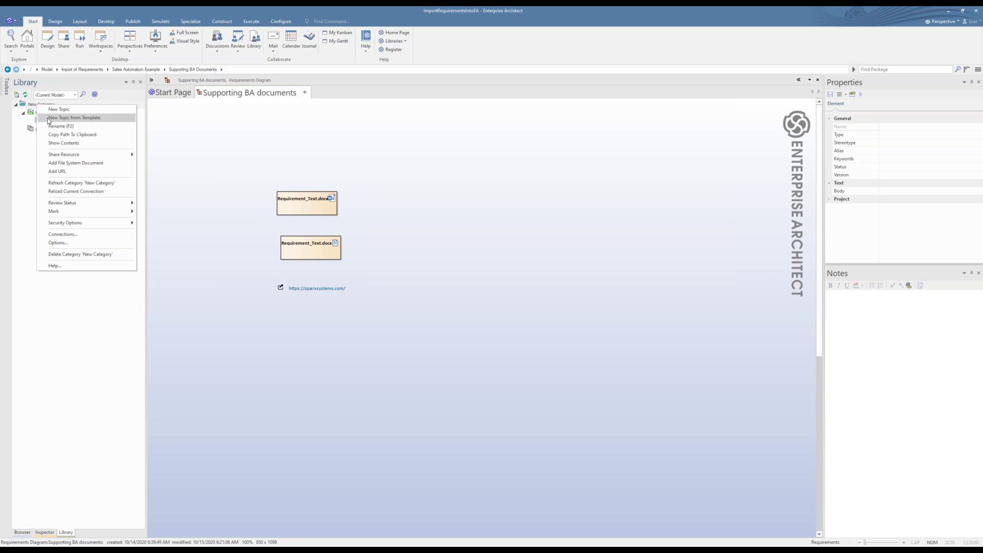
click(22, 195)
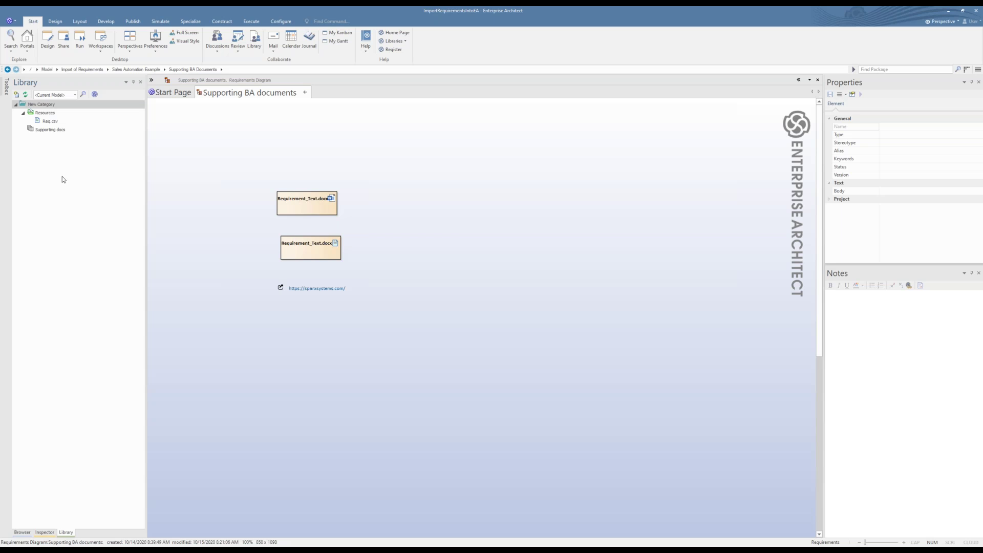
click(23, 532)
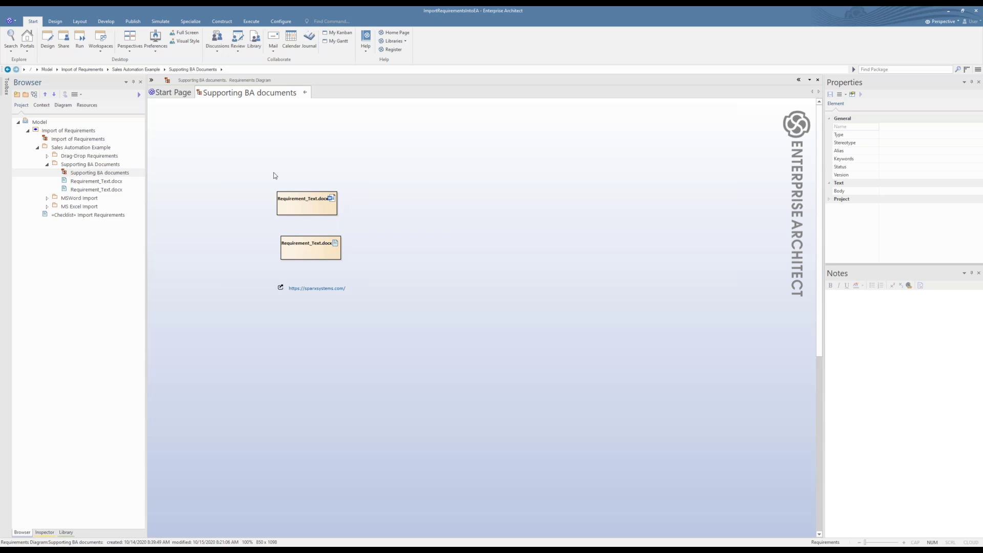
click(66, 532)
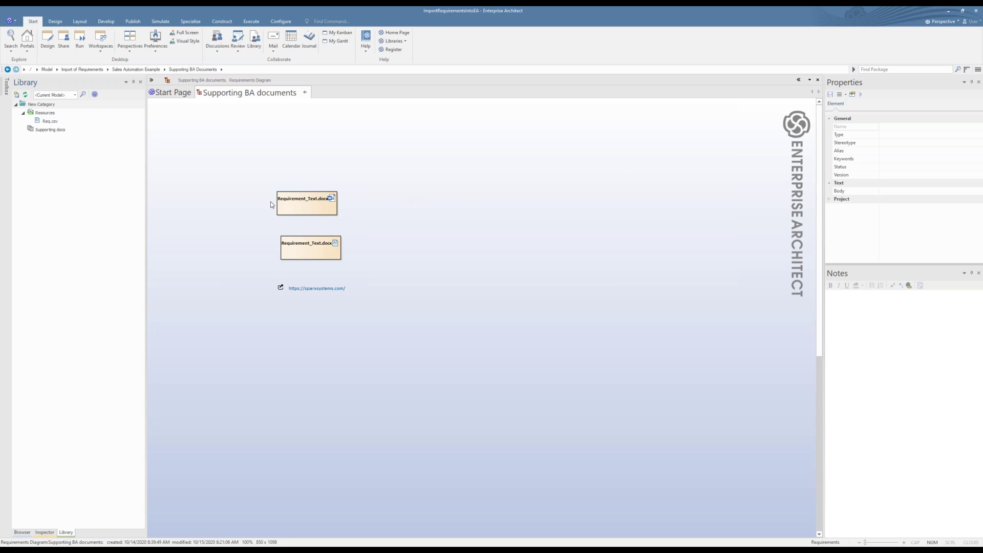
- Align the upper Requirement_Text.docx artifact with the one below it and save the diagram
drag(290, 209, 294, 207)
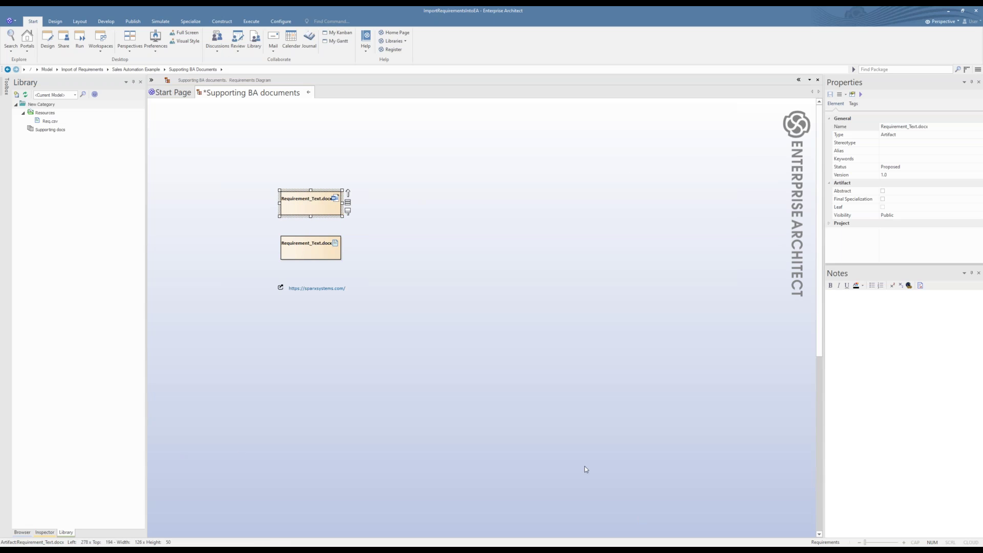
key(ctrl+s)
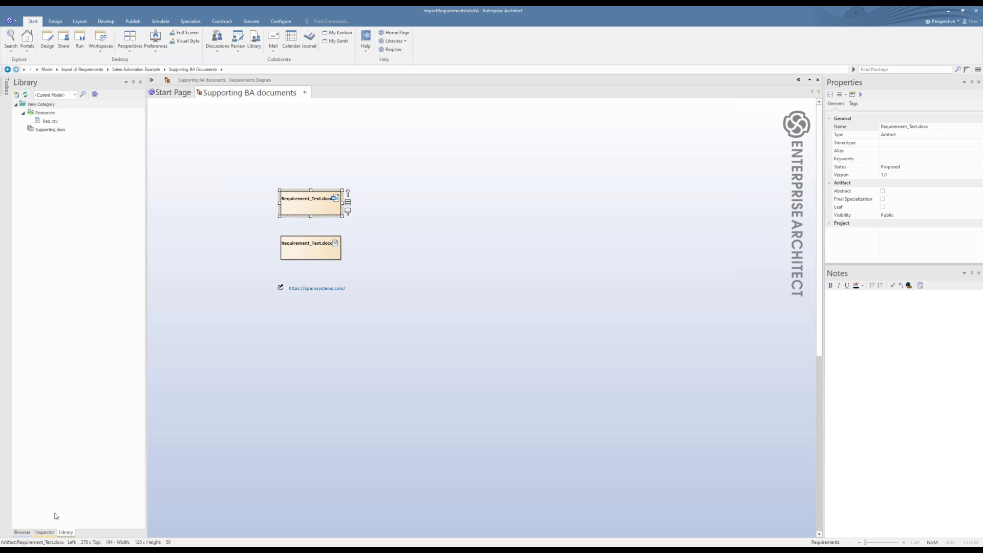
- Collapse the Supporting BA Documents package, close its diagram, and mark "Import requirements document to Library" as done in the Import Requirements checklist
click(20, 533)
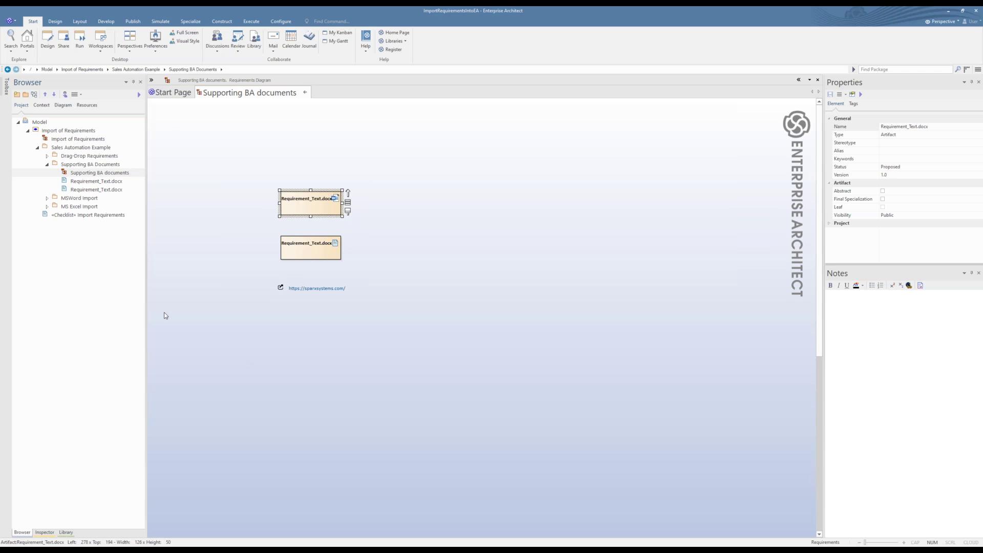
click(47, 164)
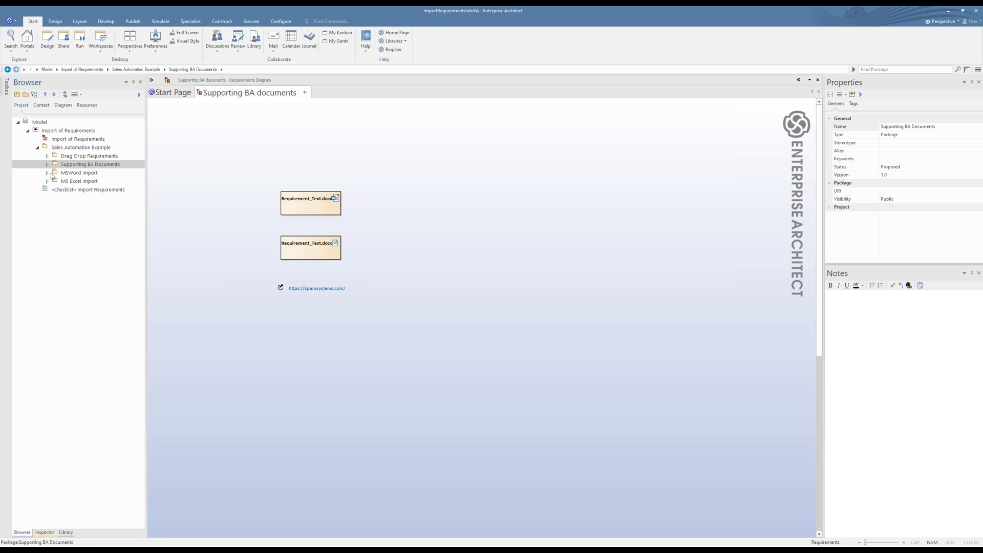
click(47, 173)
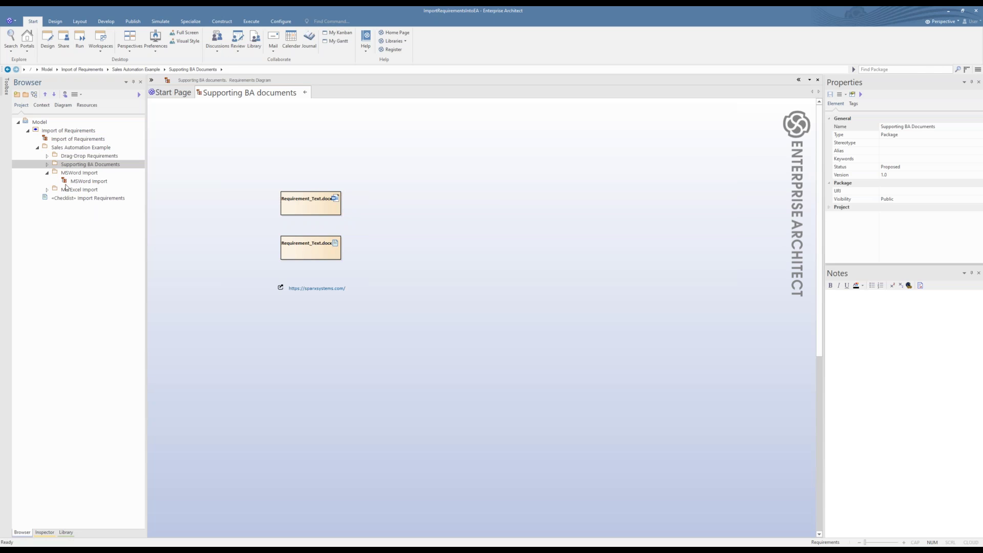
click(47, 173)
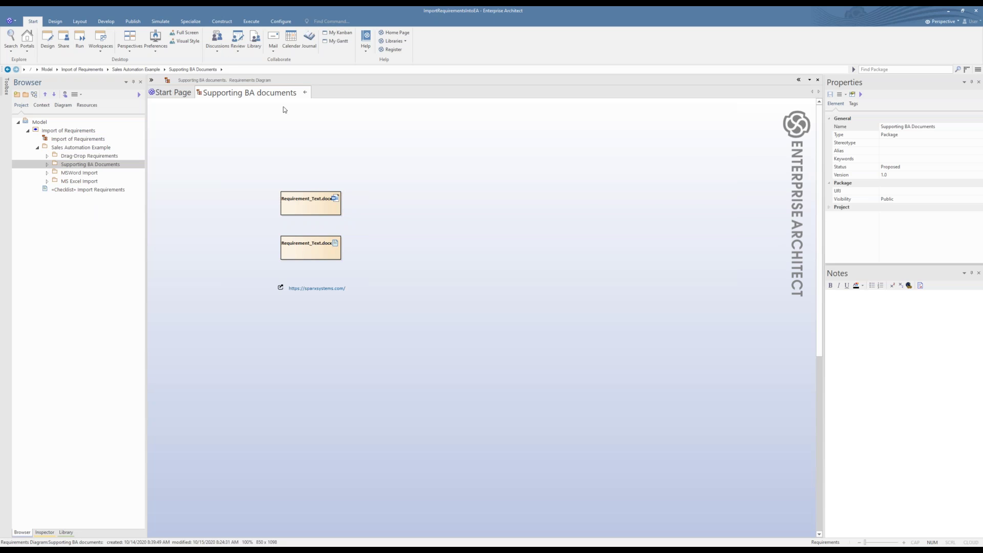
click(306, 93)
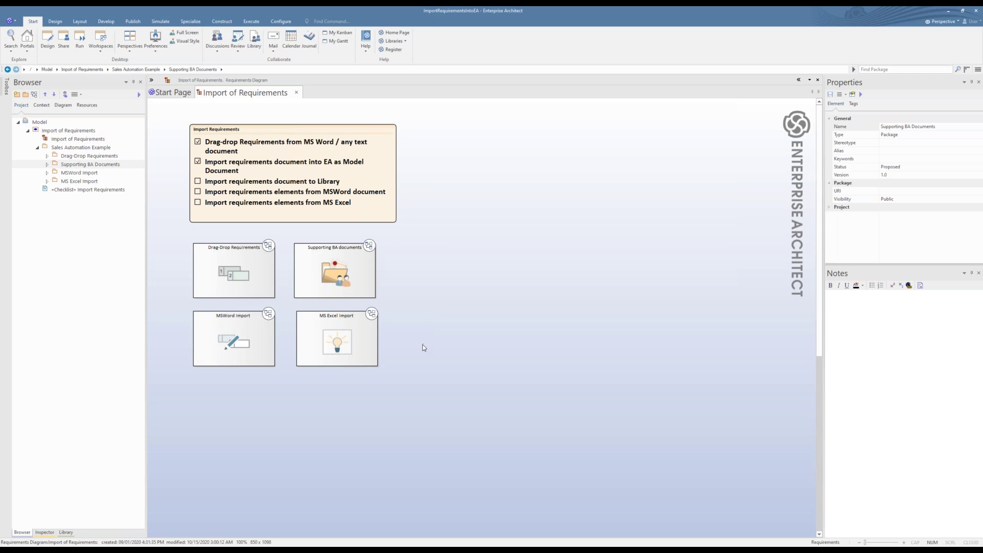
click(198, 182)
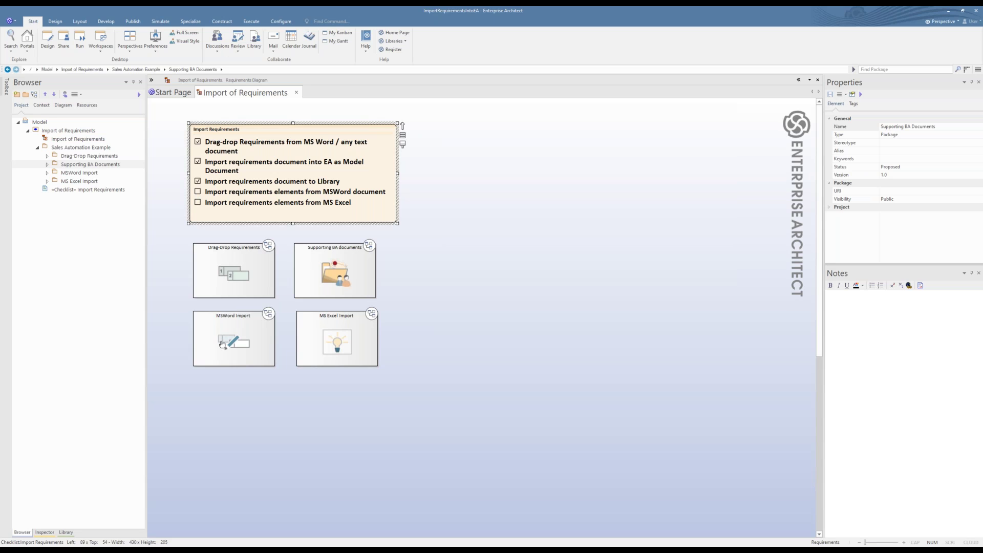
- Open the MSWord Import diagram from the overview and expand the MSWord Import package in the project Browser
double_click(222, 344)
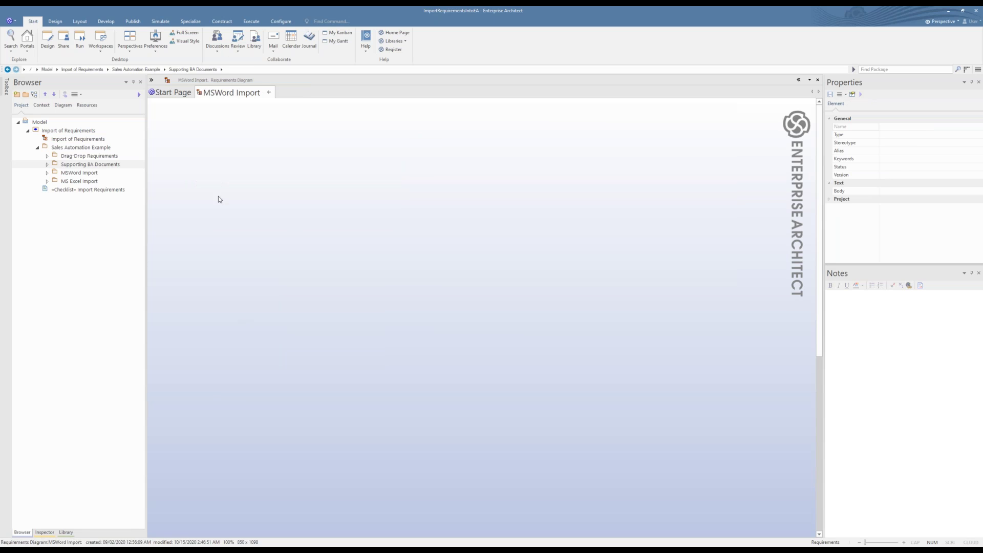
double_click(53, 174)
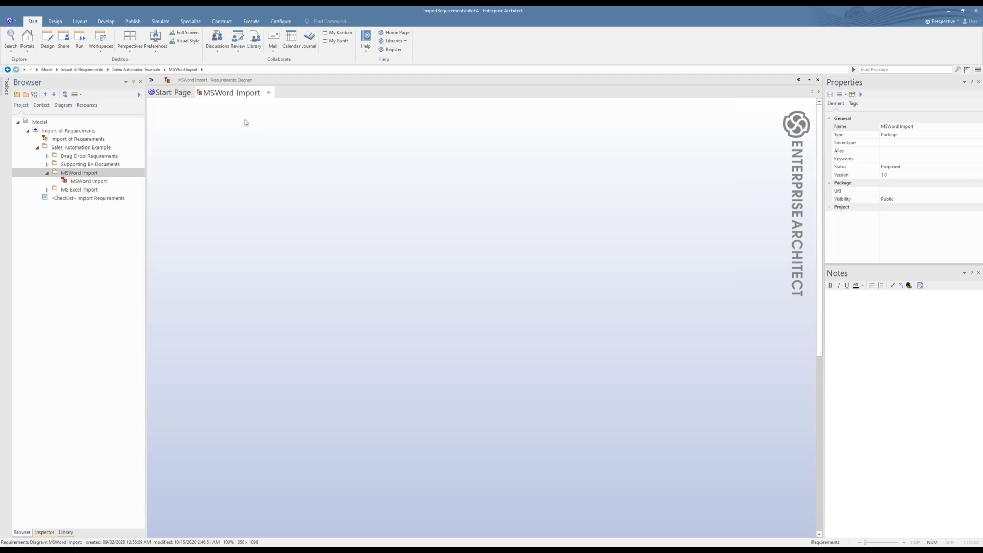
- Check that the EAWordImporter add-in is enabled and loads on startup, and review the available Microsoft Office integration commands
click(195, 22)
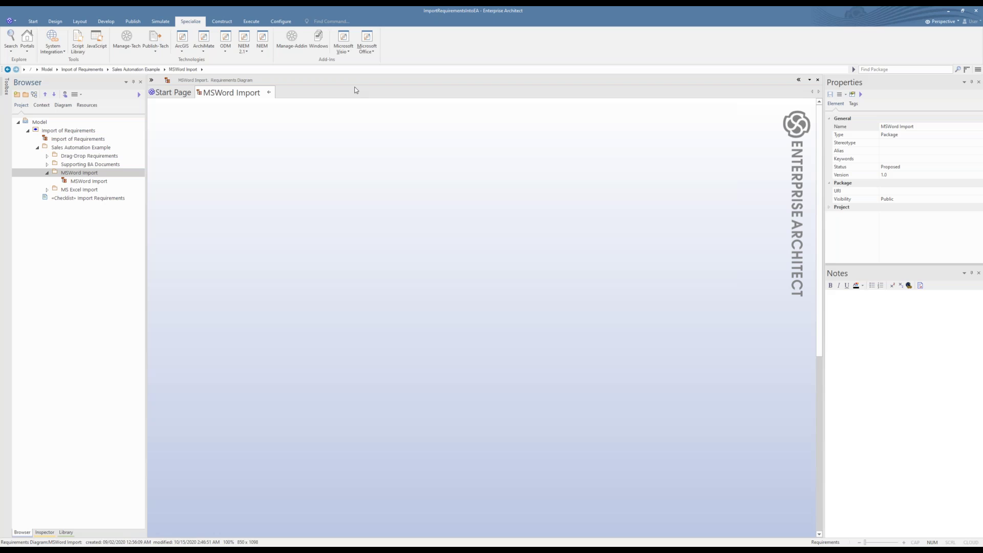
click(285, 41)
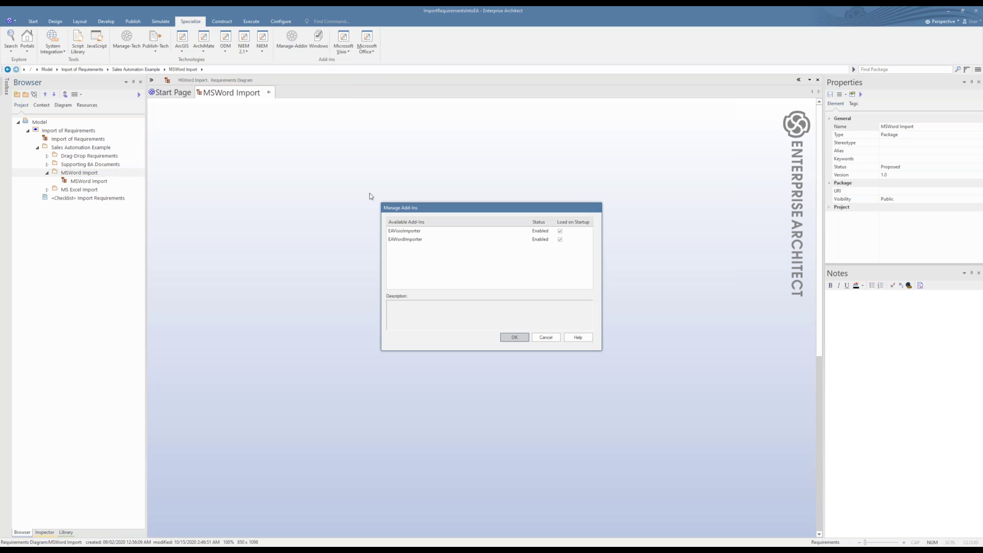
click(423, 240)
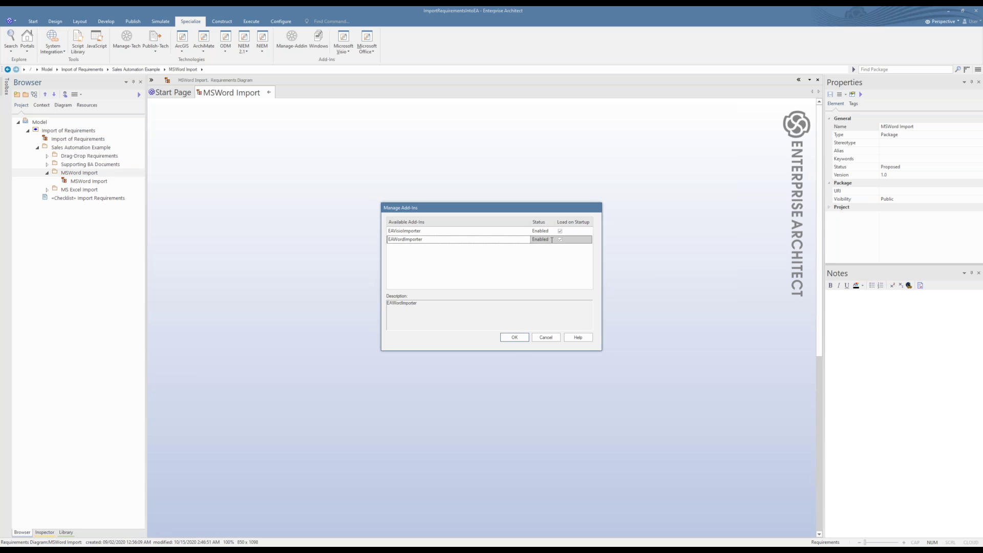
click(515, 336)
click(373, 53)
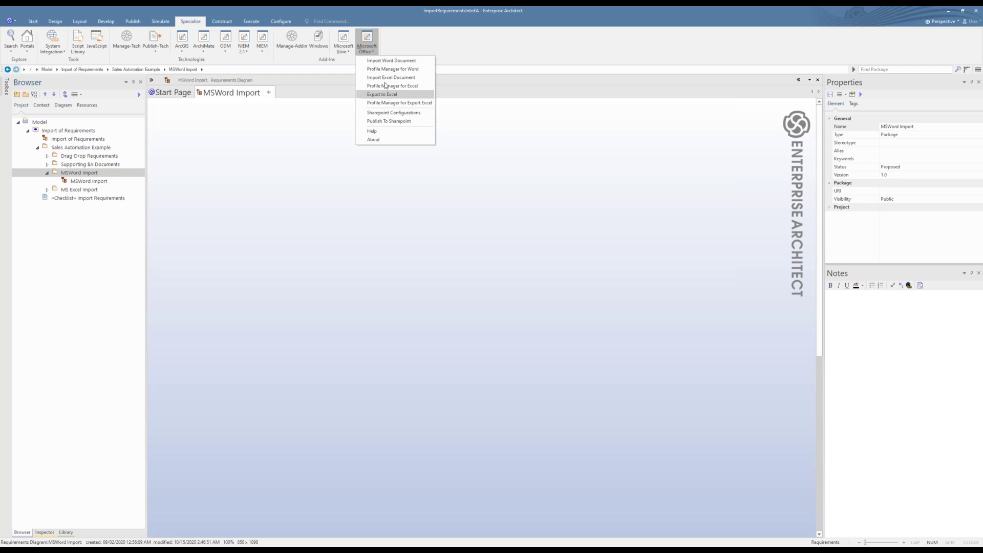
click(329, 230)
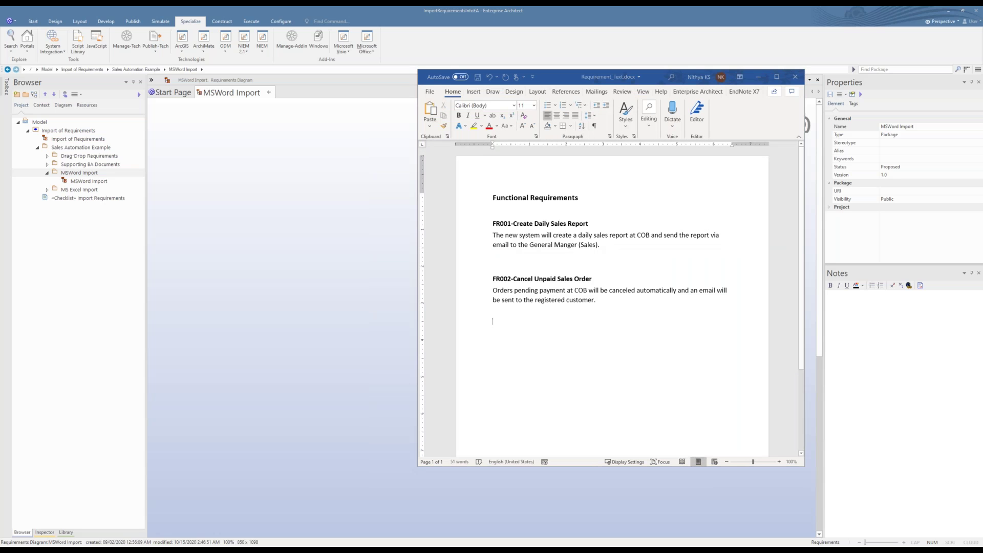
- Switch to Word and close the Requirement_Text.docx document
key(alt+Tab)
key(alt+Tab)
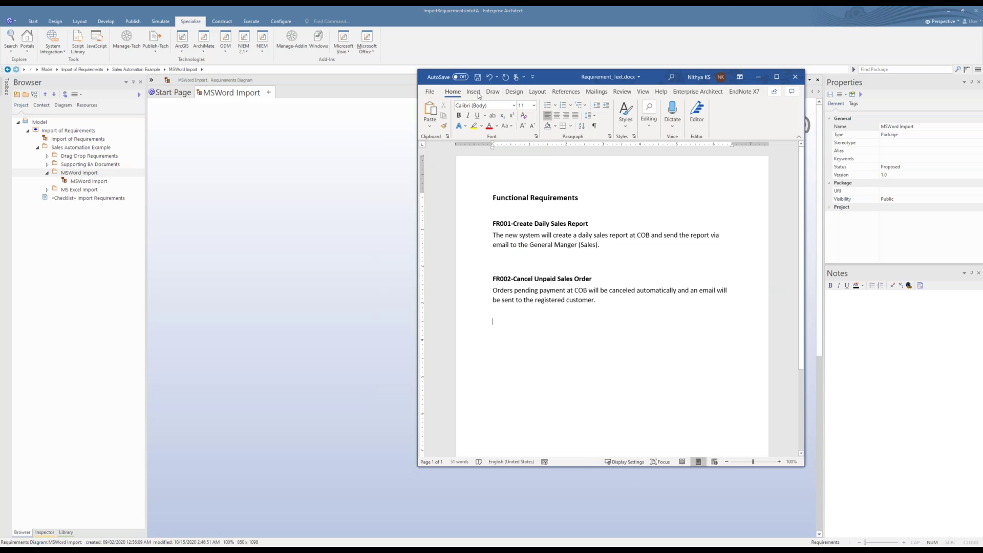
click(795, 77)
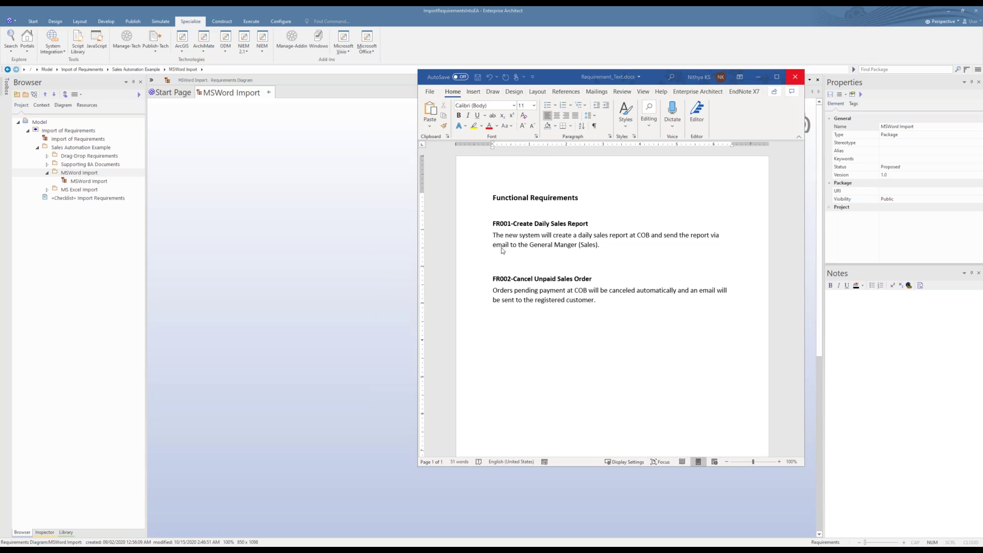
click(474, 299)
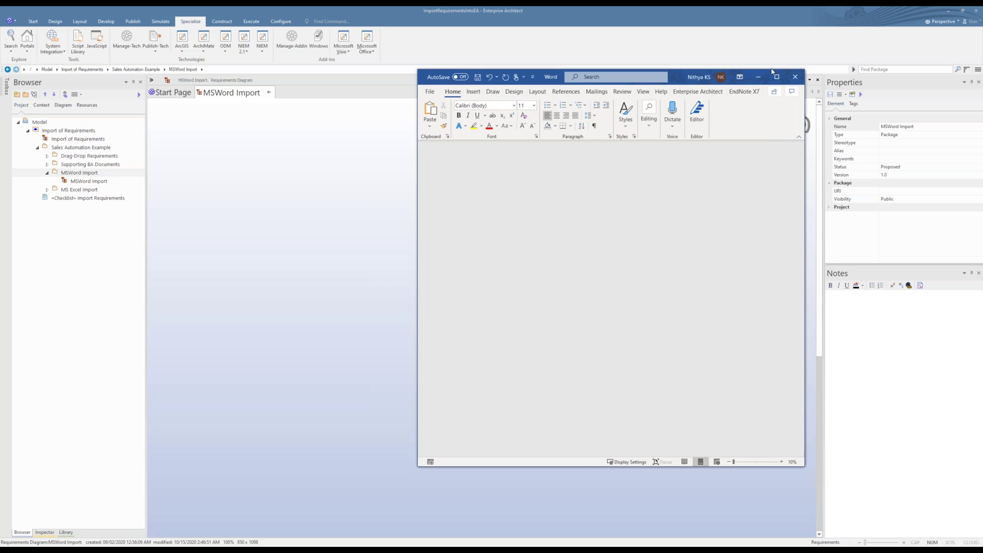
- Open Requirement_Table.docx from the Sales Automation folder in Word and examine its Sales Automation heading and the Name and Description table
key(alt+Tab)
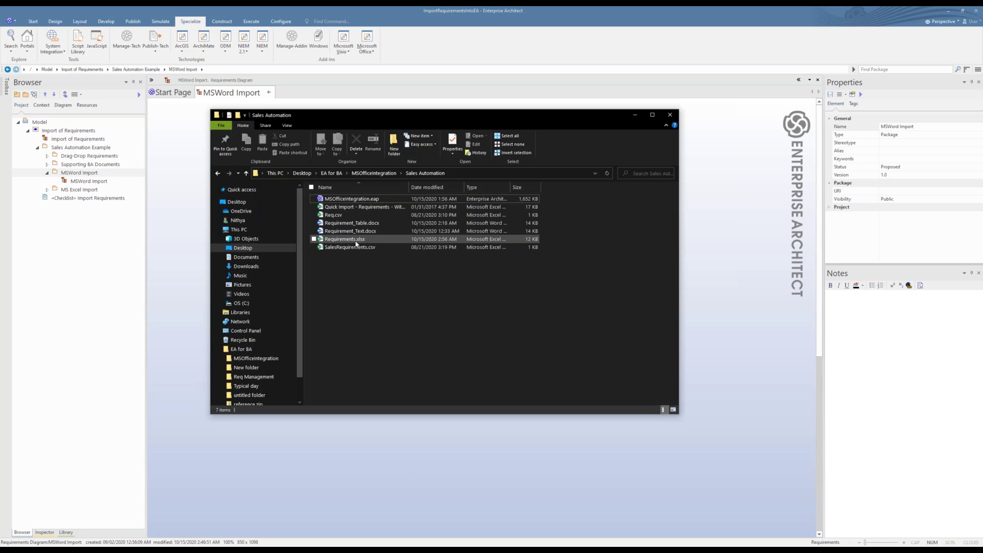
double_click(362, 224)
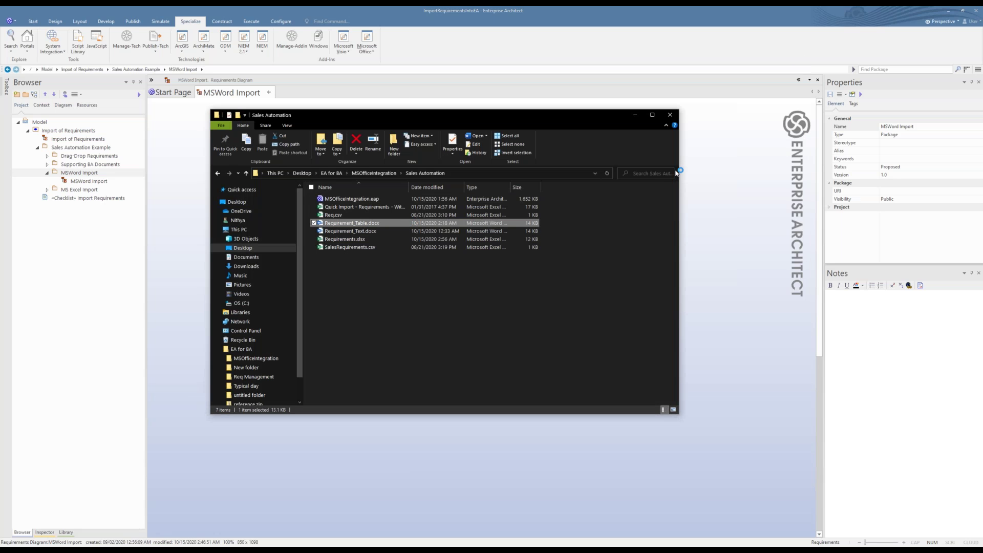
click(634, 115)
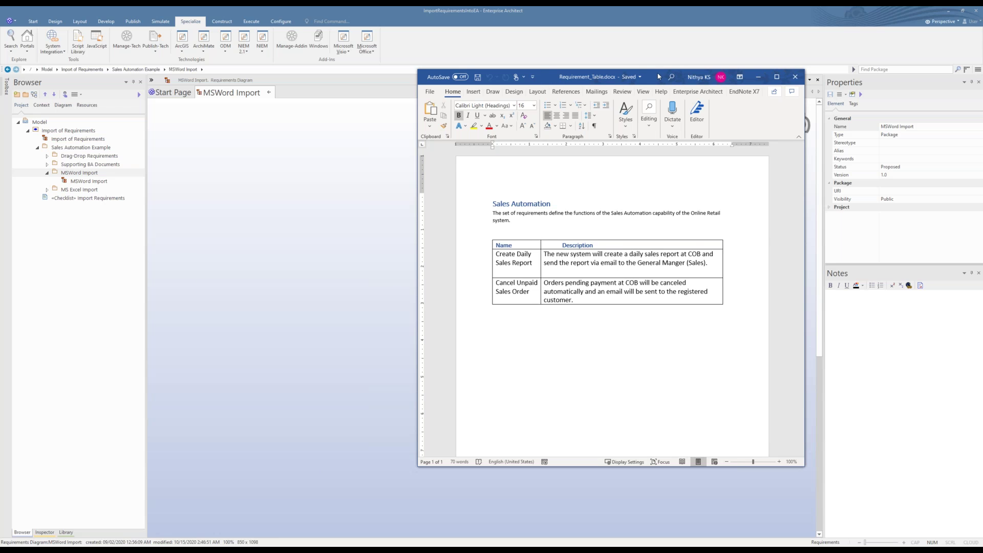
drag(659, 77, 511, 104)
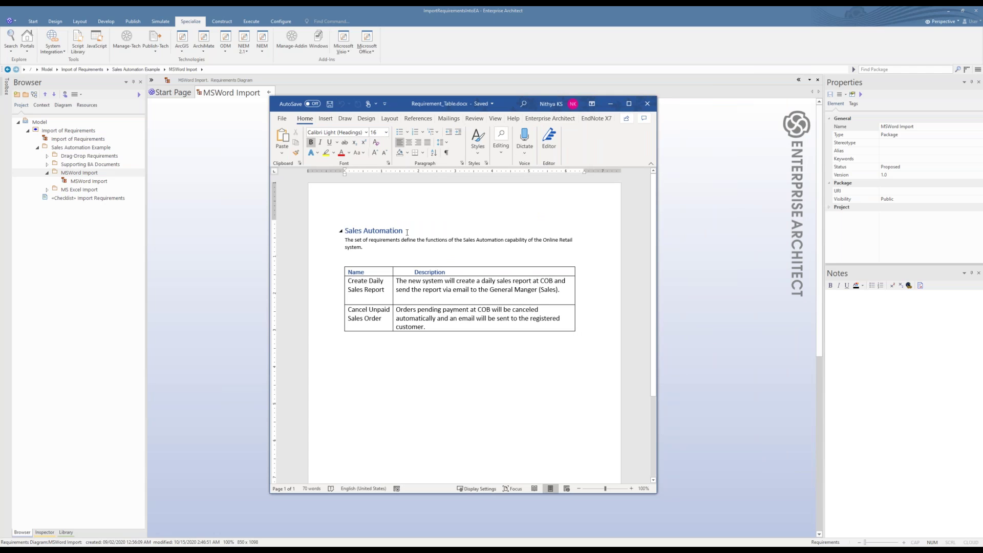
drag(407, 232, 346, 231)
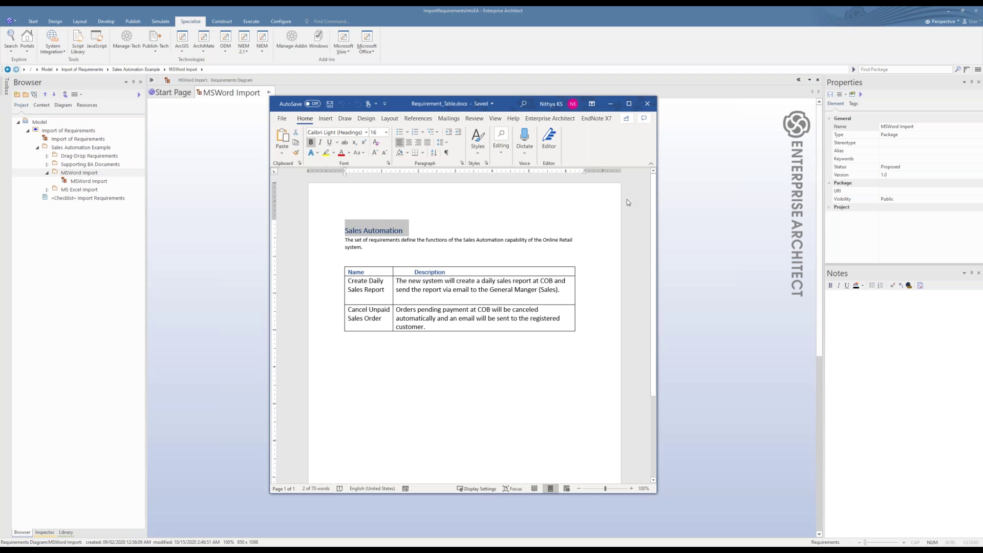
click(611, 106)
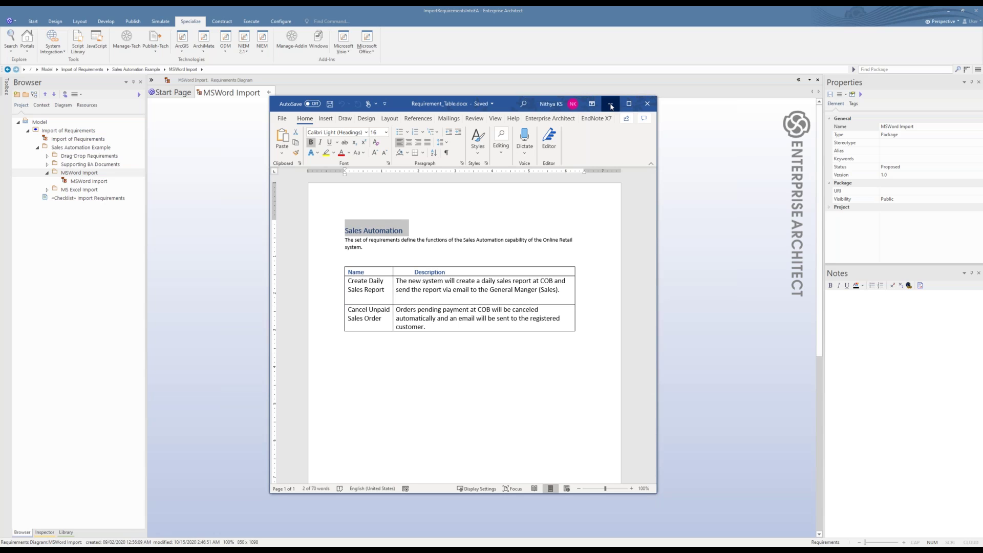
- Set up a Word import of Requirement_Table.docx from the local system using the Quick Import - Requirements(Table) profile
click(368, 51)
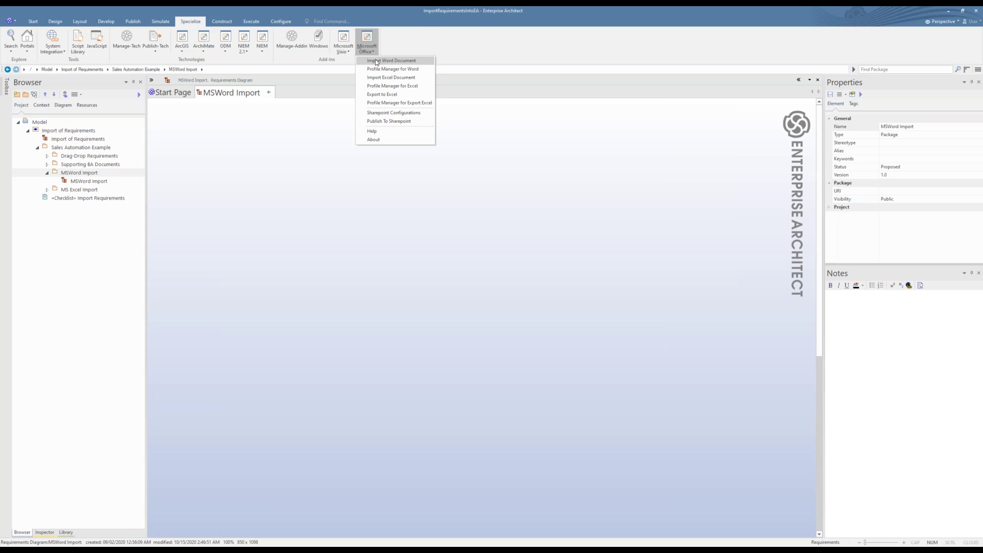
click(377, 61)
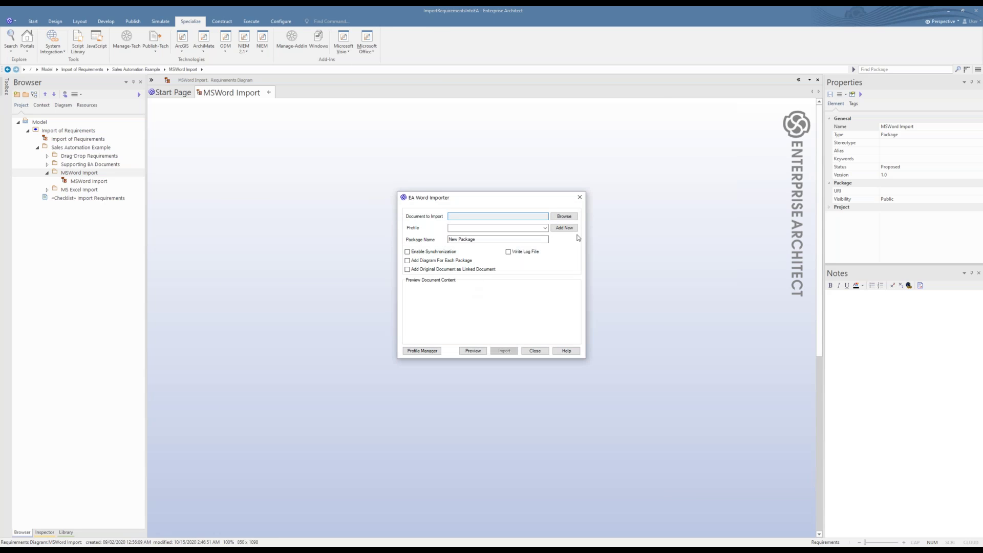
click(565, 220)
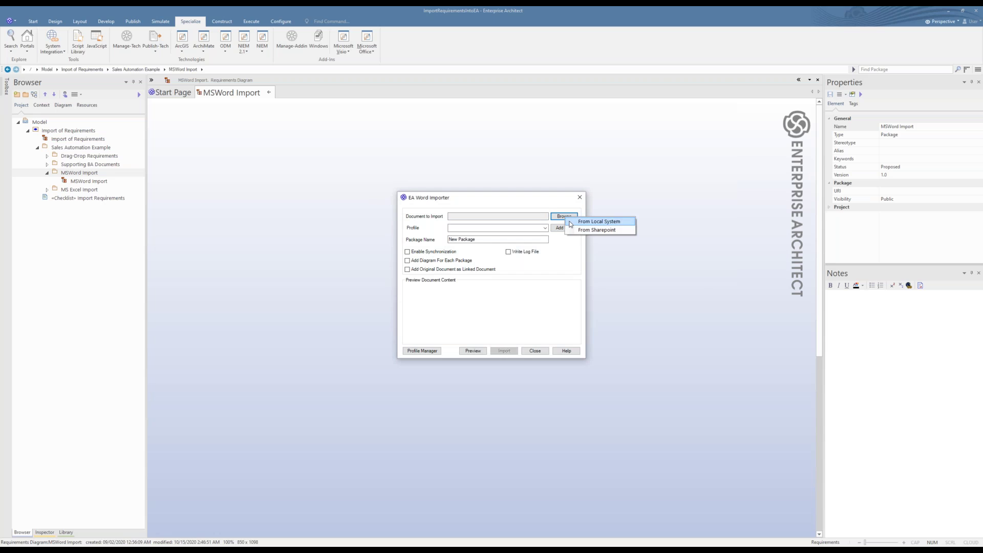
click(569, 221)
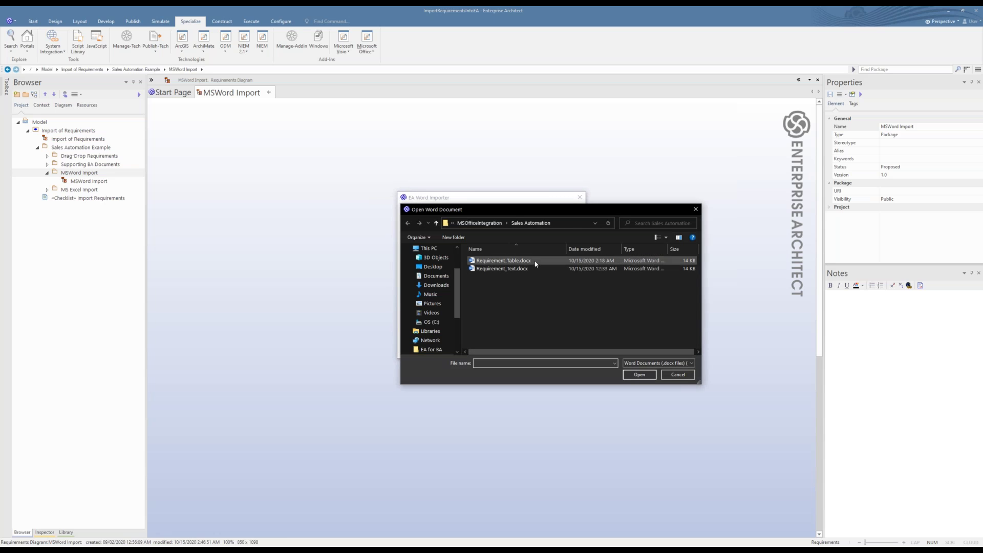
click(531, 264)
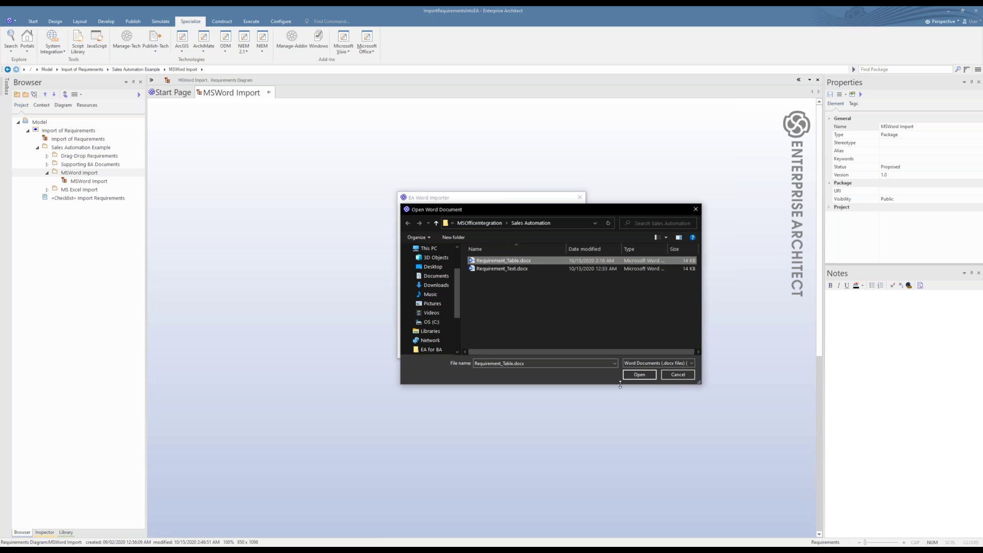
click(626, 375)
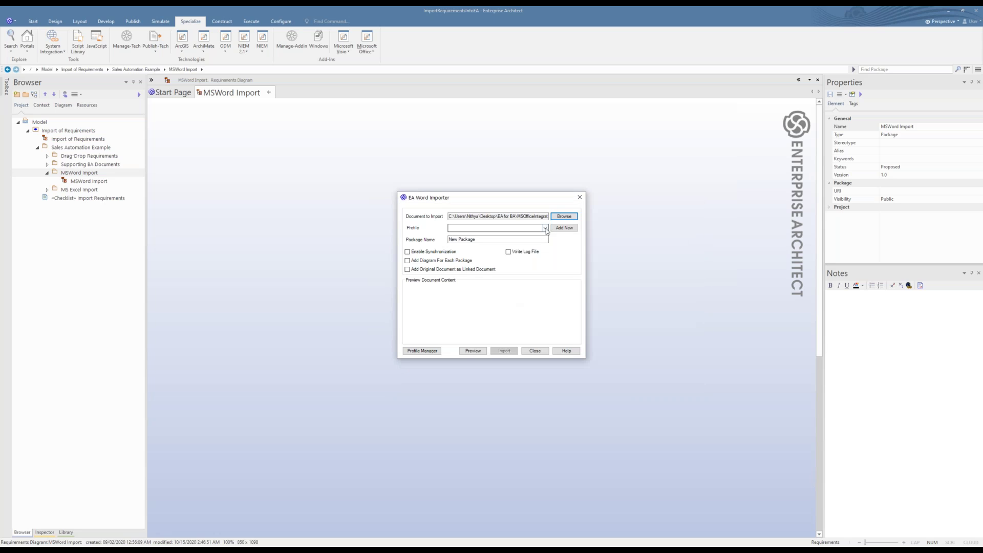
click(545, 229)
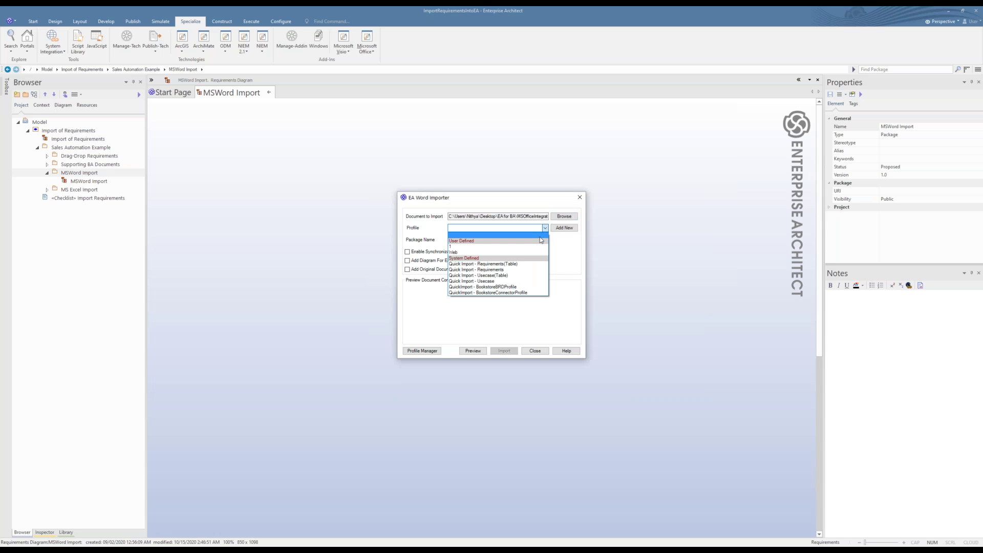
click(533, 264)
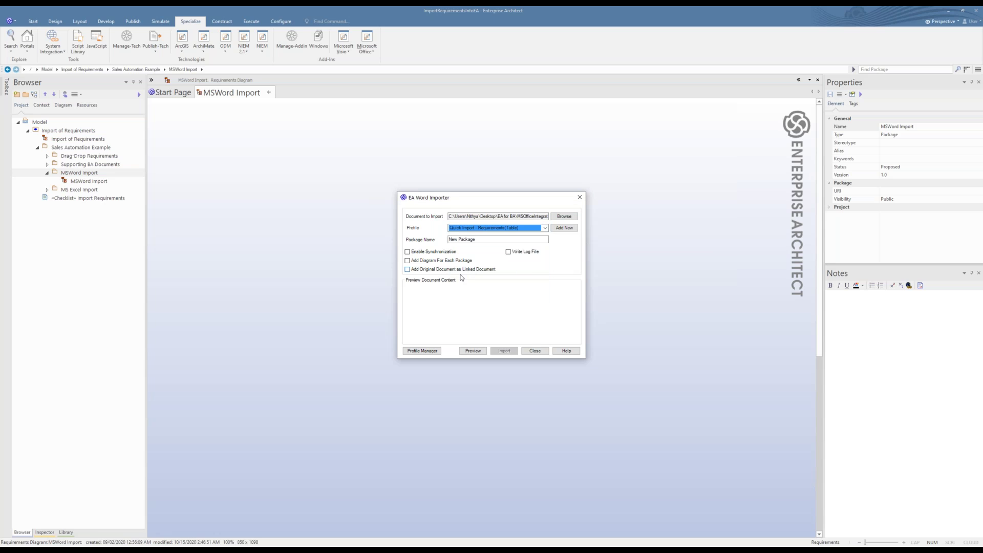
- Review the element, property and table mappings of the Quick Import - Requirements(Table) profile in the Word Profile Manager
click(433, 352)
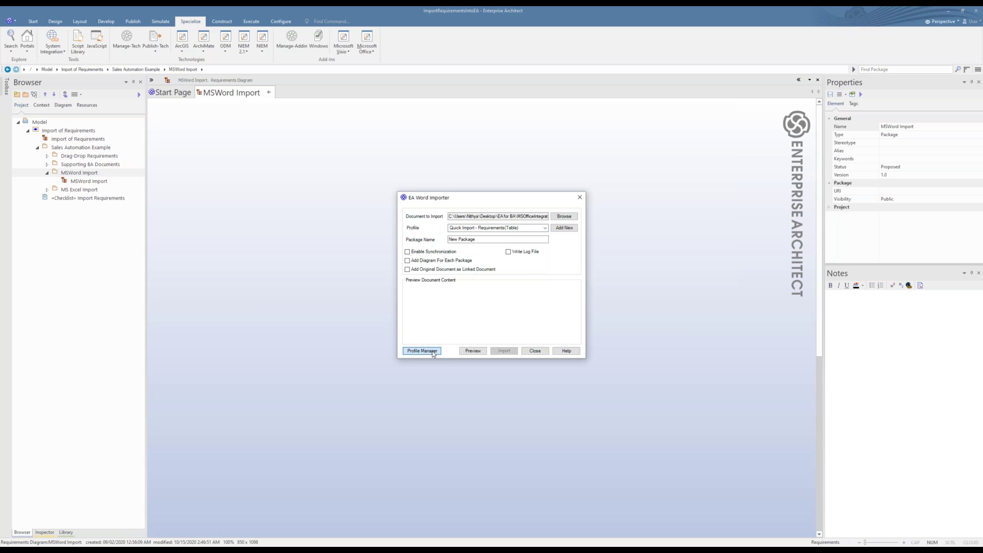
click(427, 253)
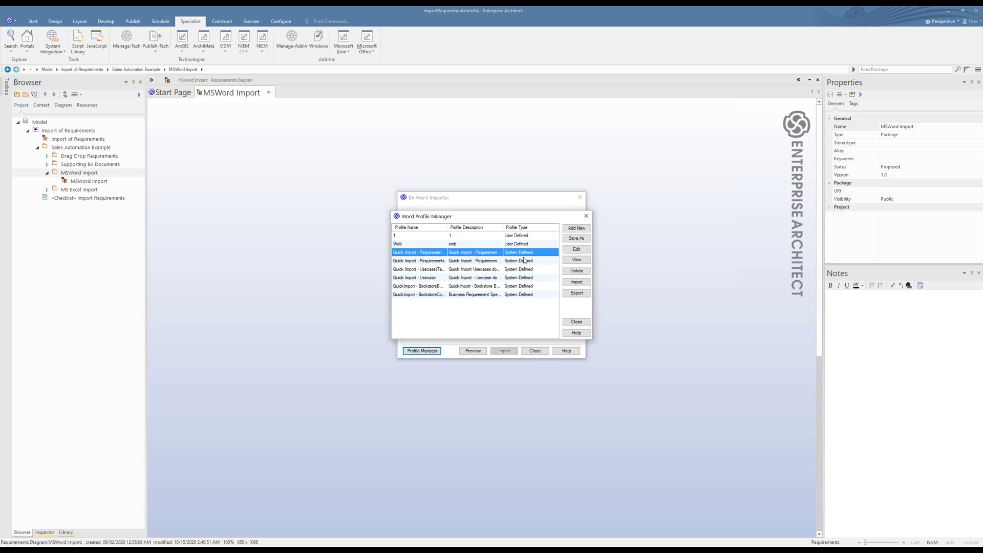
click(568, 260)
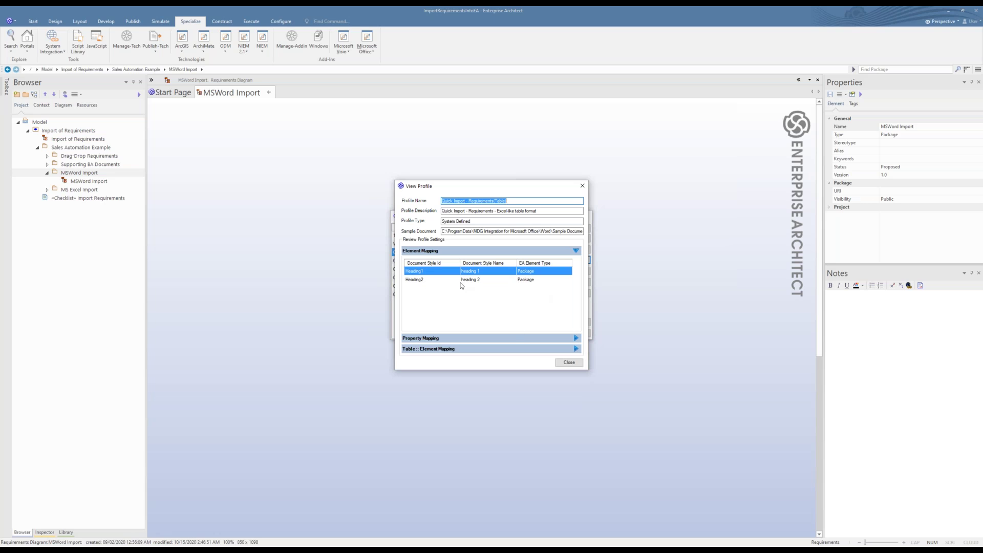
click(461, 338)
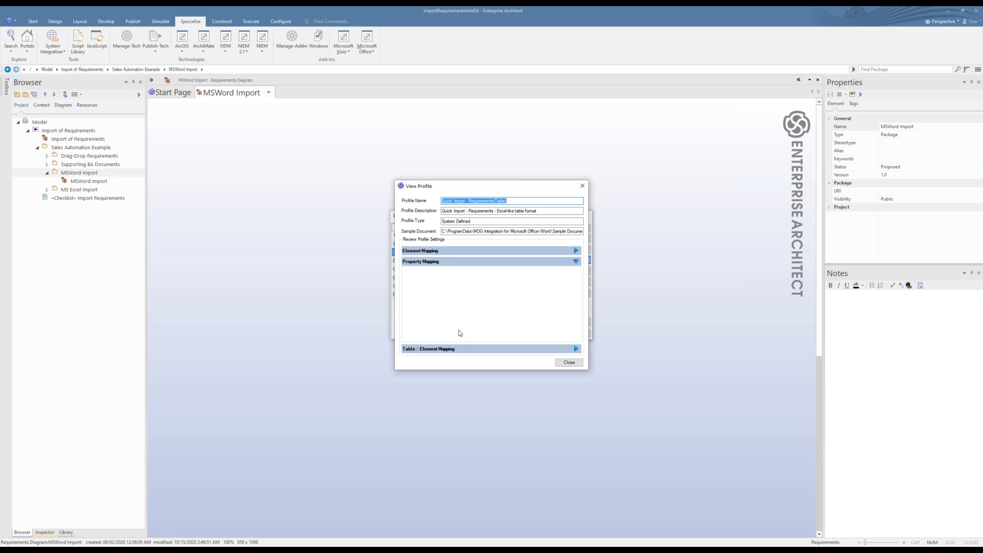
click(462, 349)
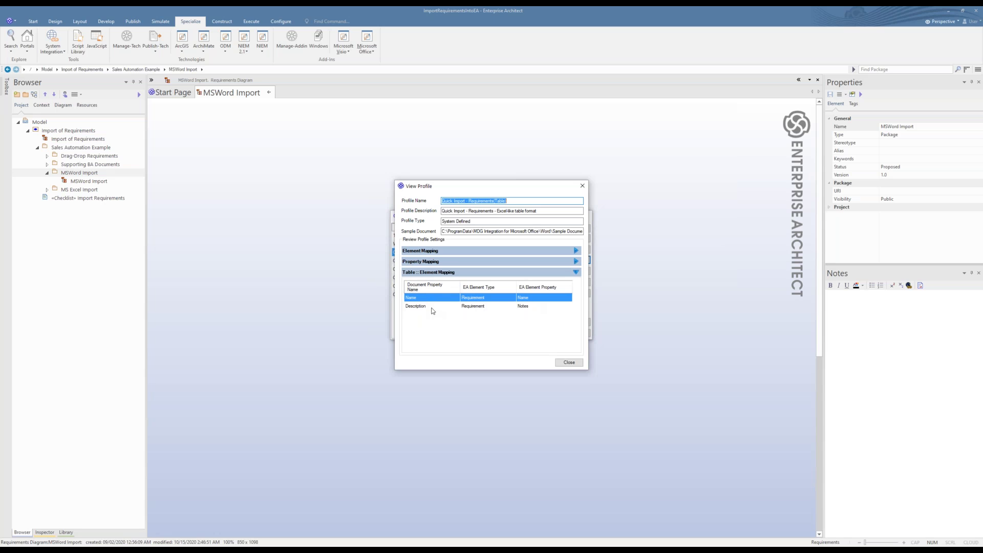
click(563, 364)
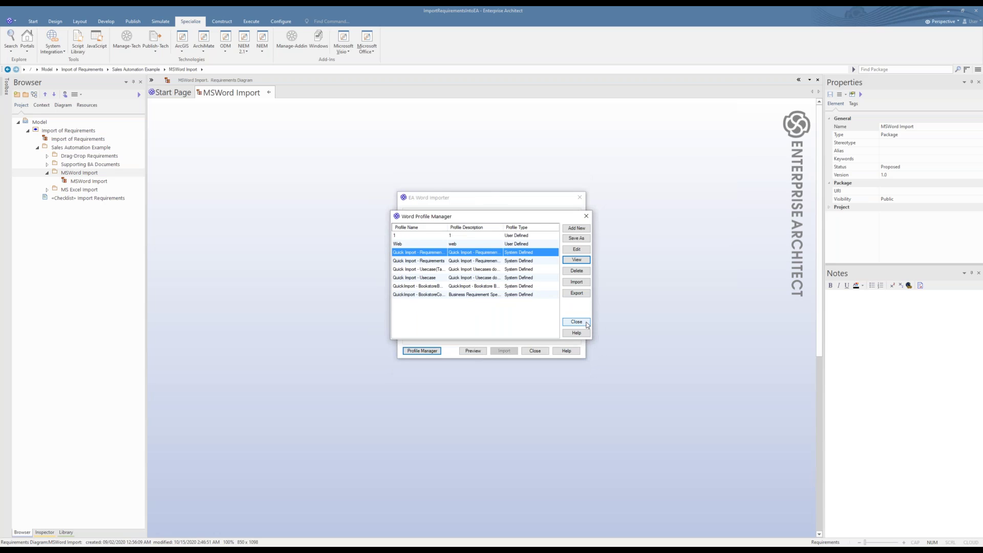
click(576, 322)
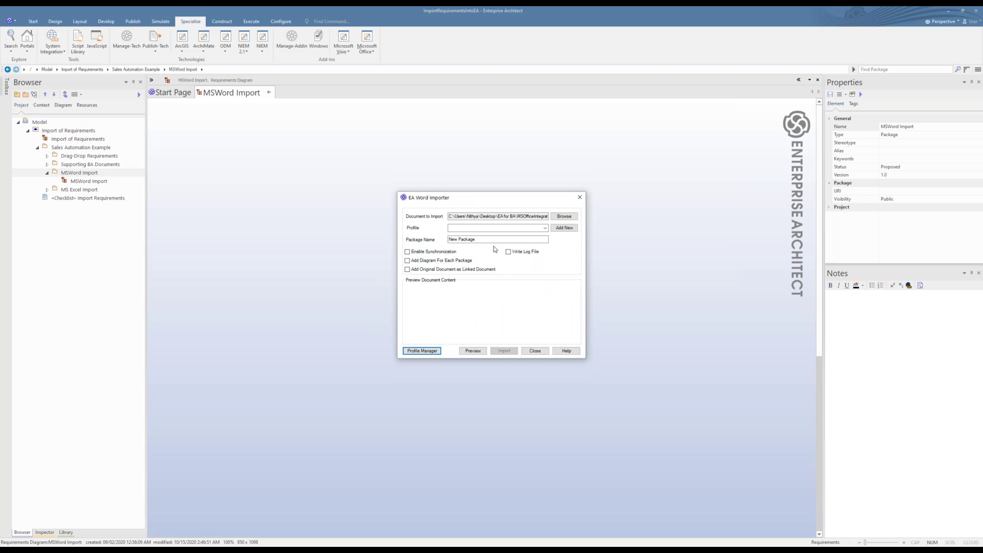
- Select the Quick Import - Requirements(Table) profile again and enable adding a diagram for each package and writing a log file
click(545, 228)
click(532, 263)
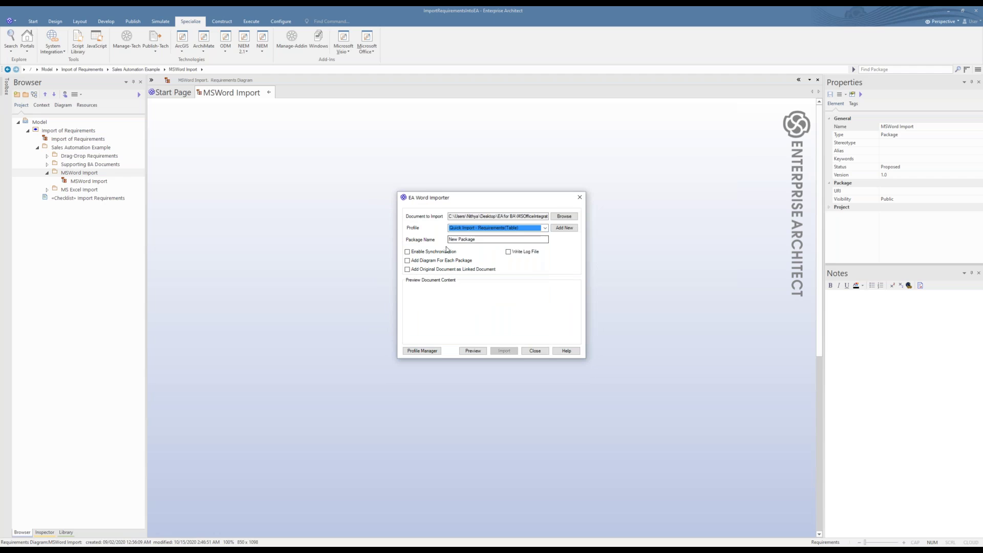
click(422, 264)
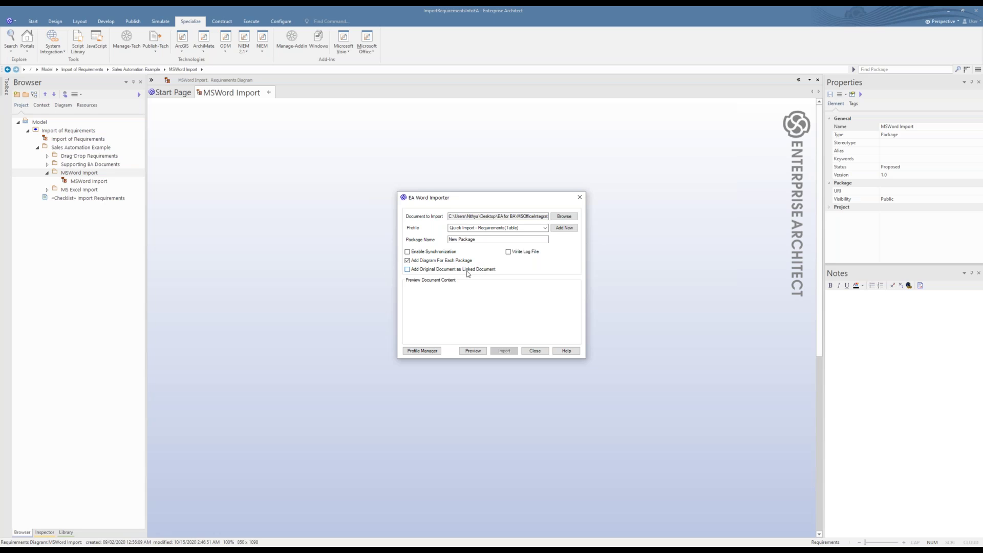
click(508, 252)
- Preview the Requirement_Table.docx content, import it into the model, and close the Word importer
click(472, 352)
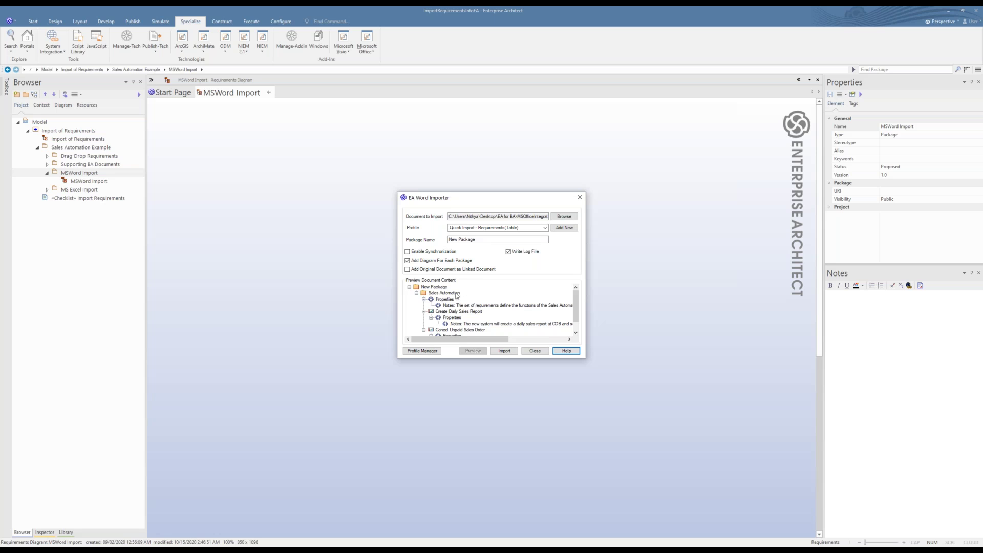
mouse_move(578, 307)
mouse_down()
mouse_move(578, 318)
mouse_move(578, 300)
mouse_up()
scroll(576, 307, down, 1)
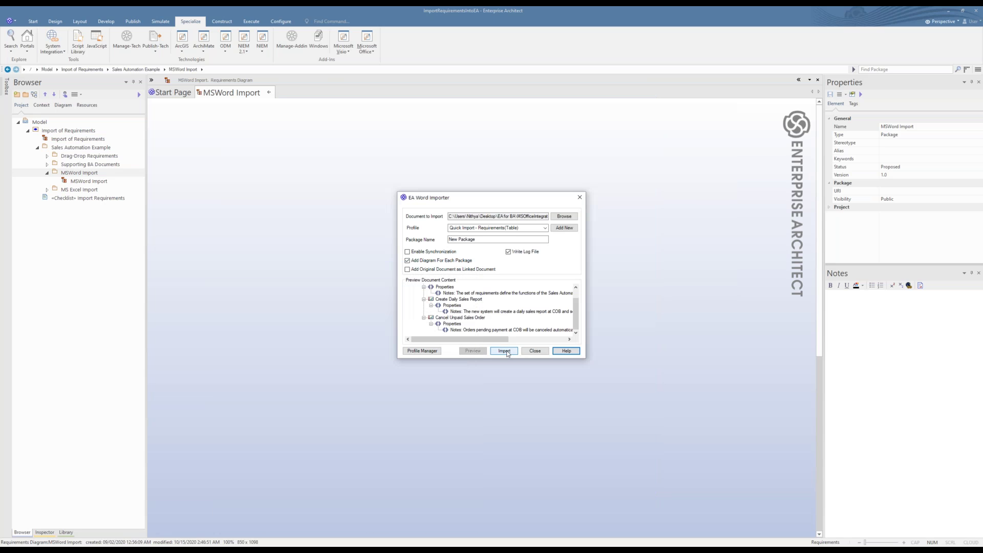
click(506, 351)
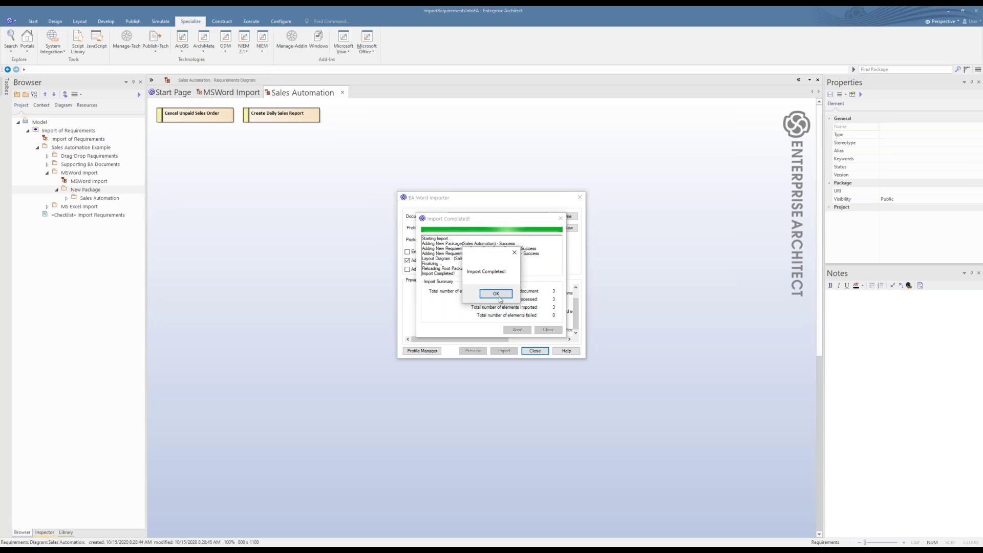
click(500, 298)
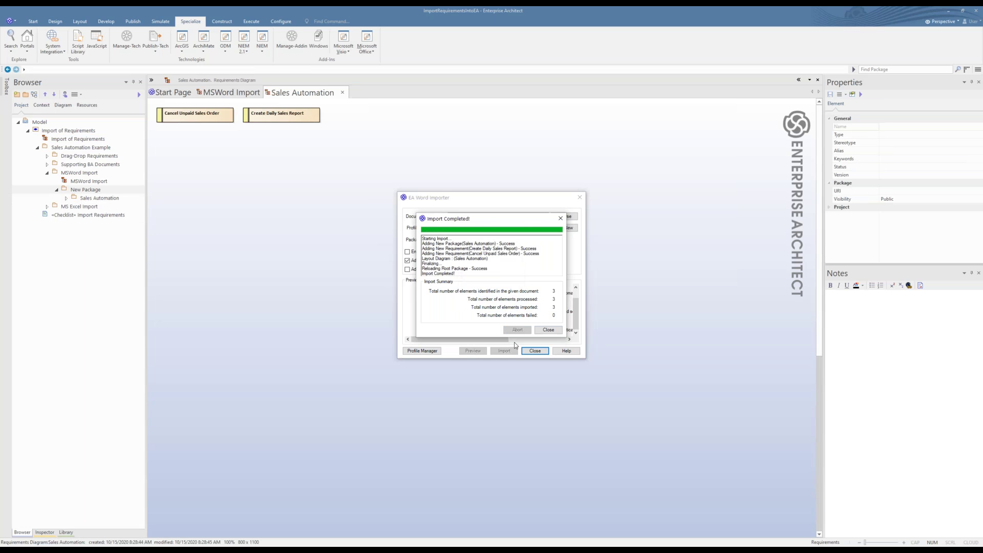
click(548, 330)
click(535, 351)
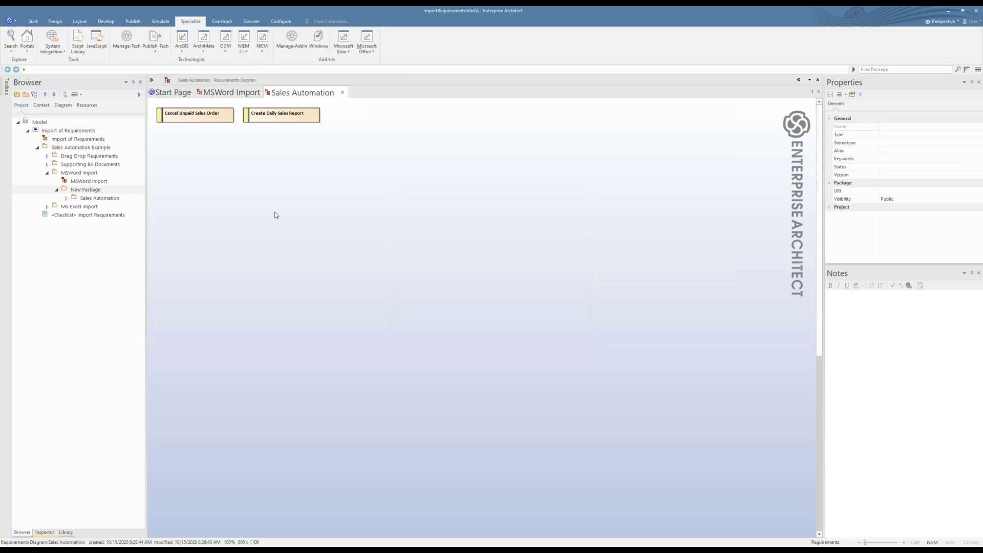
- Check the notes of the imported Cancel Unpaid Sales Order and Create Daily Sales Report requirements on the Sales Automation diagram
click(274, 215)
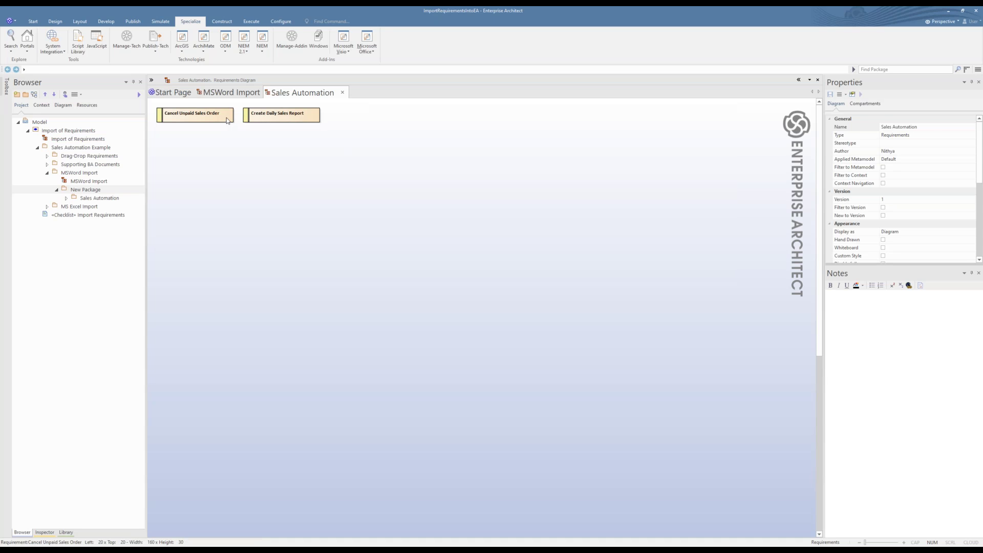
click(227, 121)
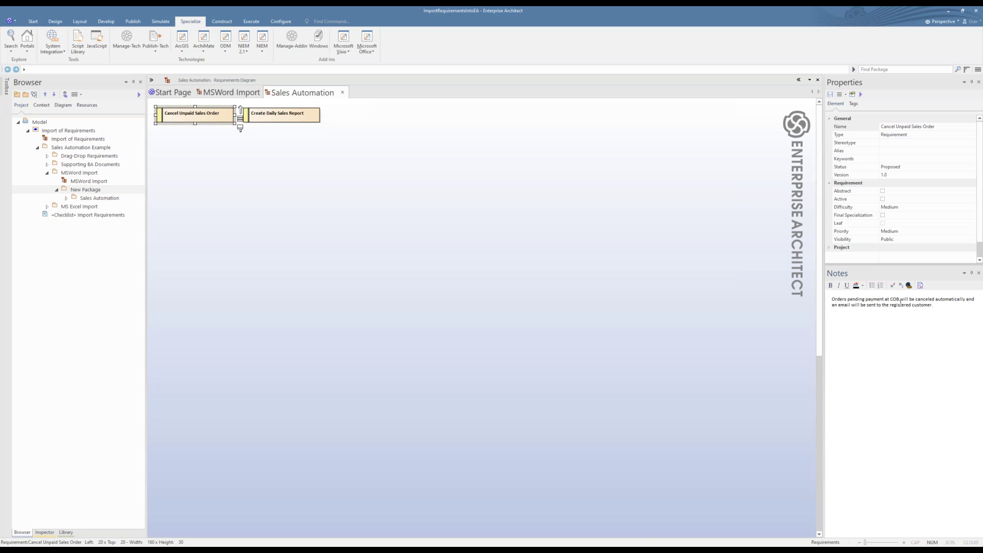
drag(932, 305, 826, 300)
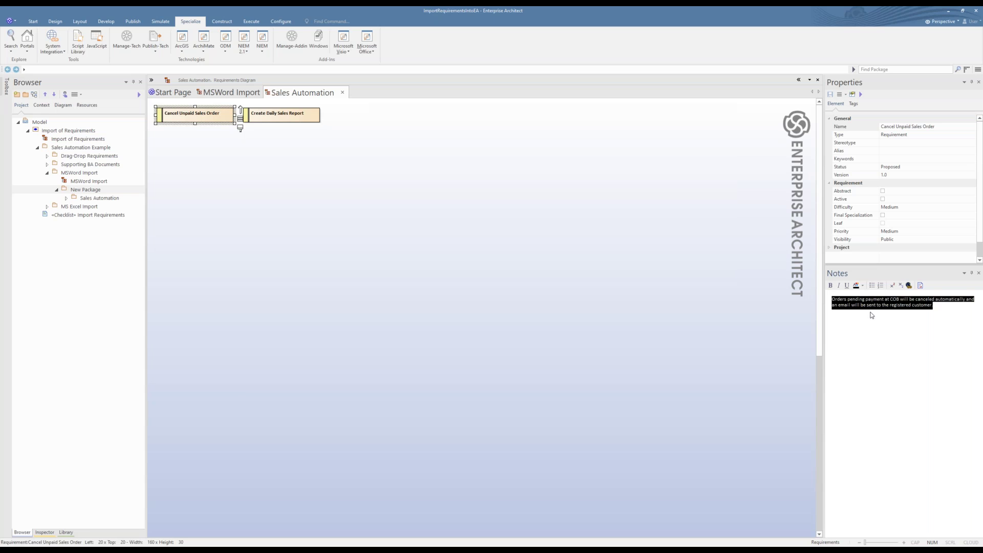
click(294, 117)
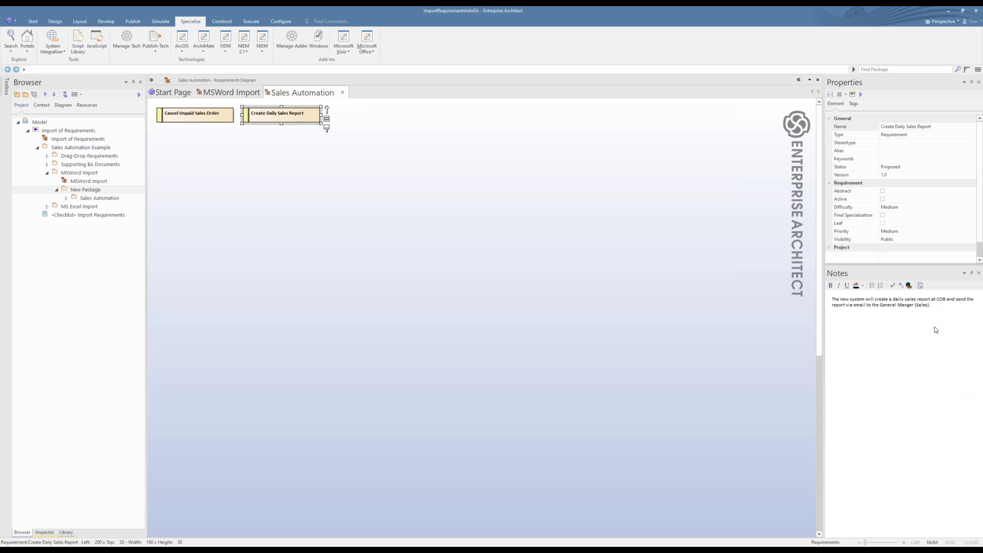
click(938, 303)
key(ctrl+a)
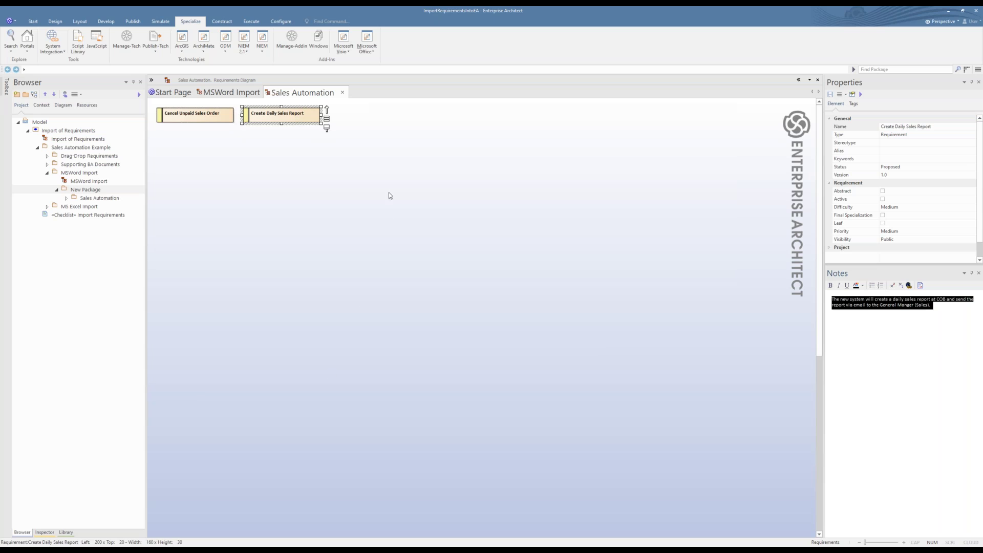
- Expand the imported Sales Automation package in the project Browser to check its notes and contents, and select New Package
click(98, 200)
click(66, 198)
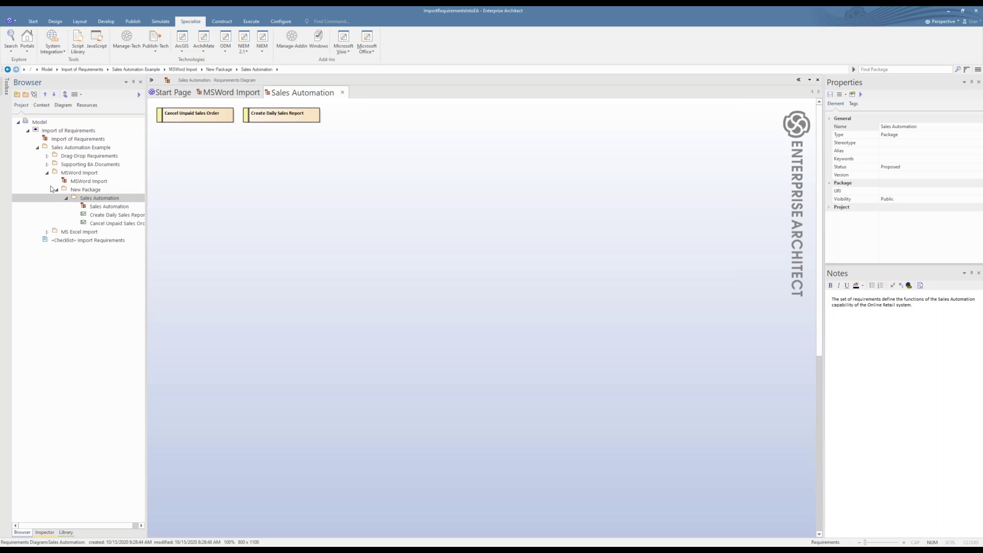
click(88, 190)
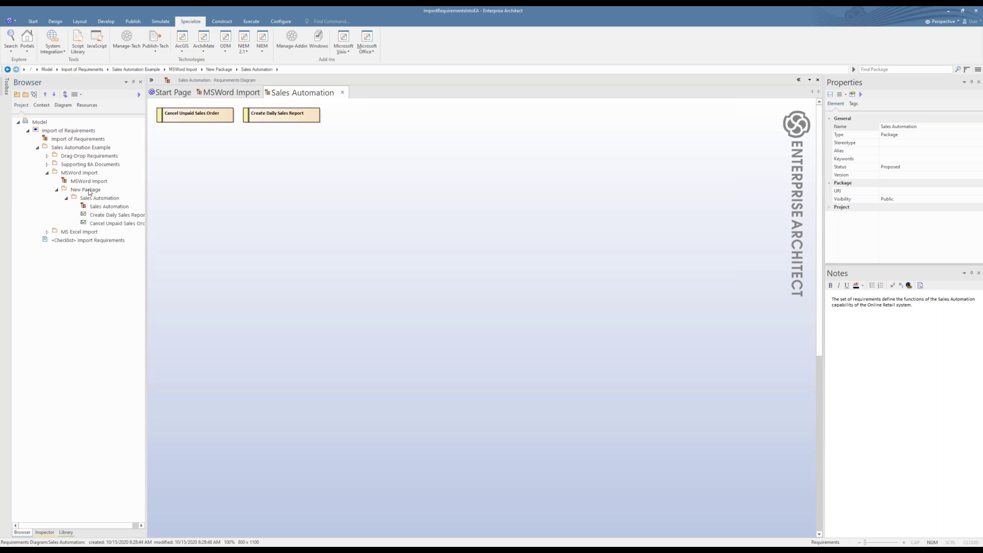
- Start a new Word import profile named Webinar, with Requirement_Table.docx as its sample document
click(372, 53)
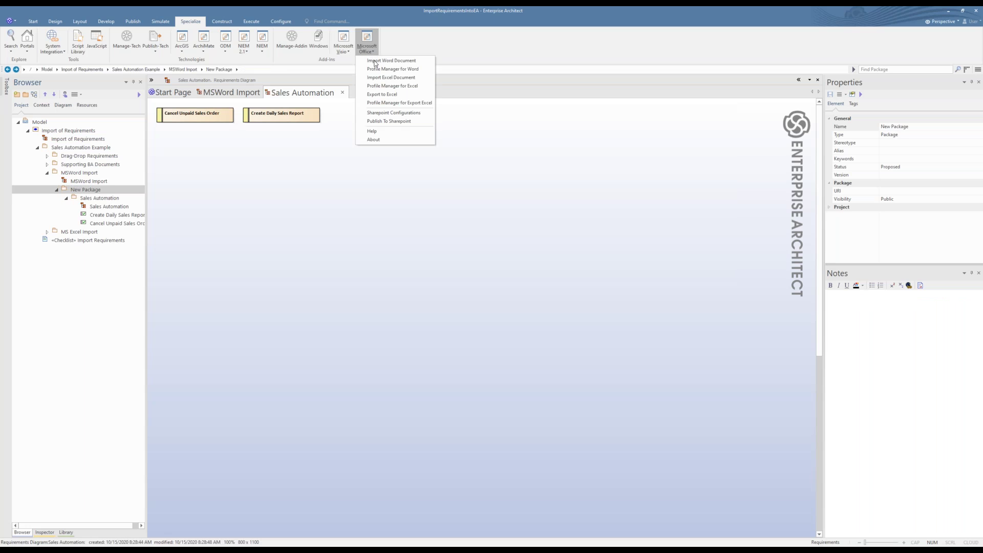
click(377, 69)
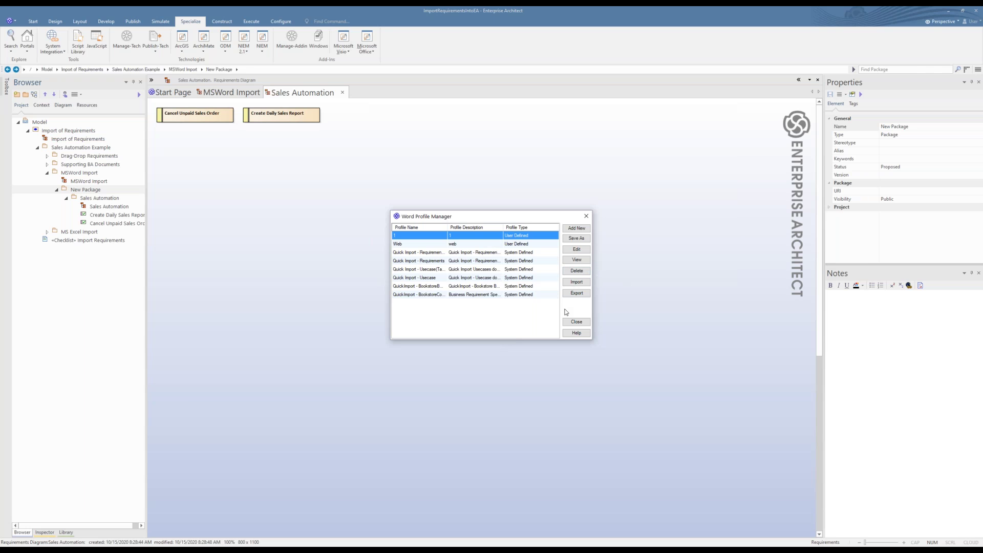
click(419, 245)
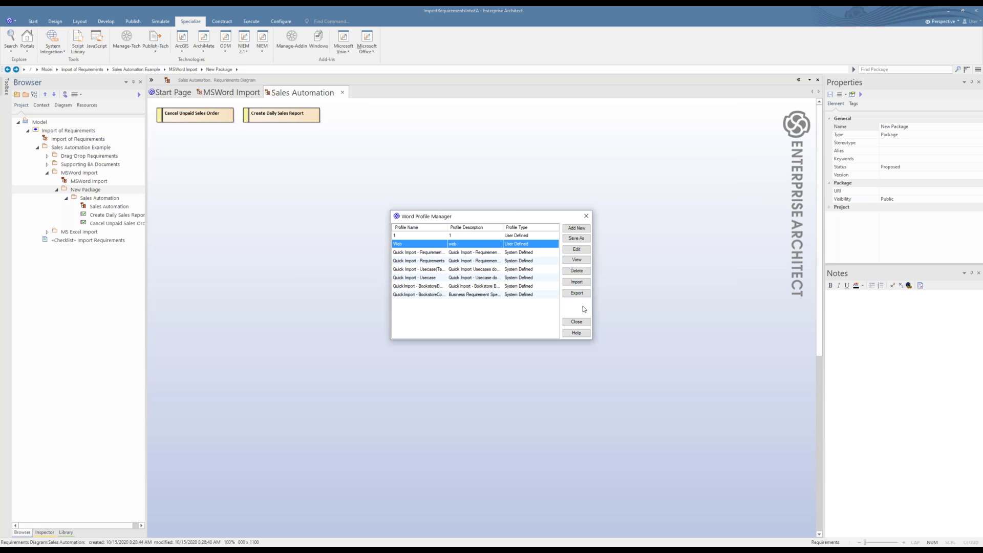
click(577, 228)
click(479, 236)
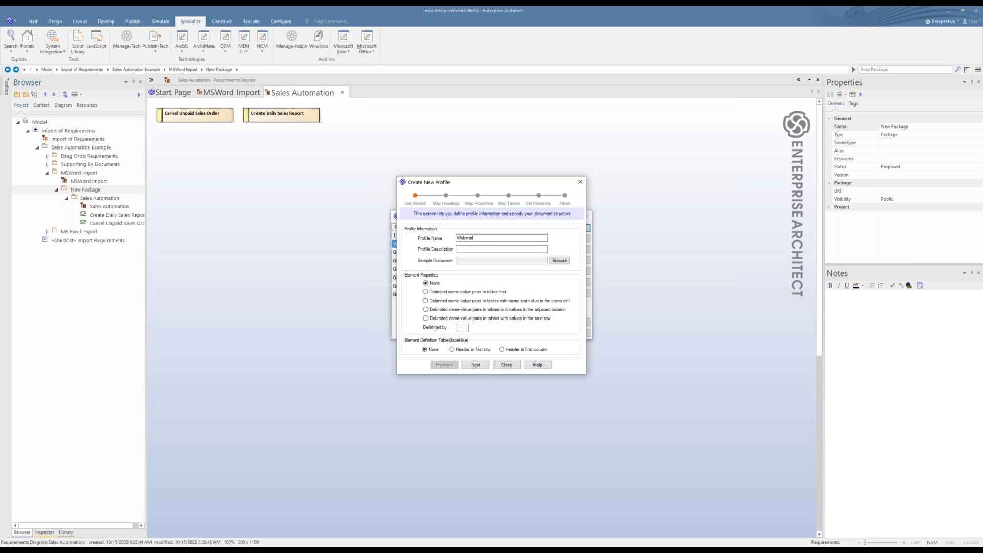
click(459, 249)
click(558, 261)
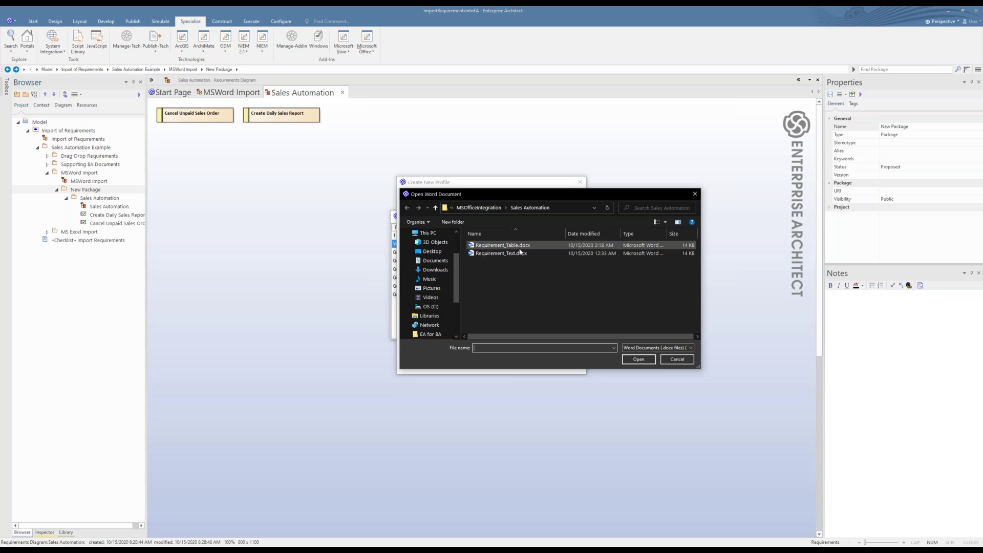
double_click(517, 246)
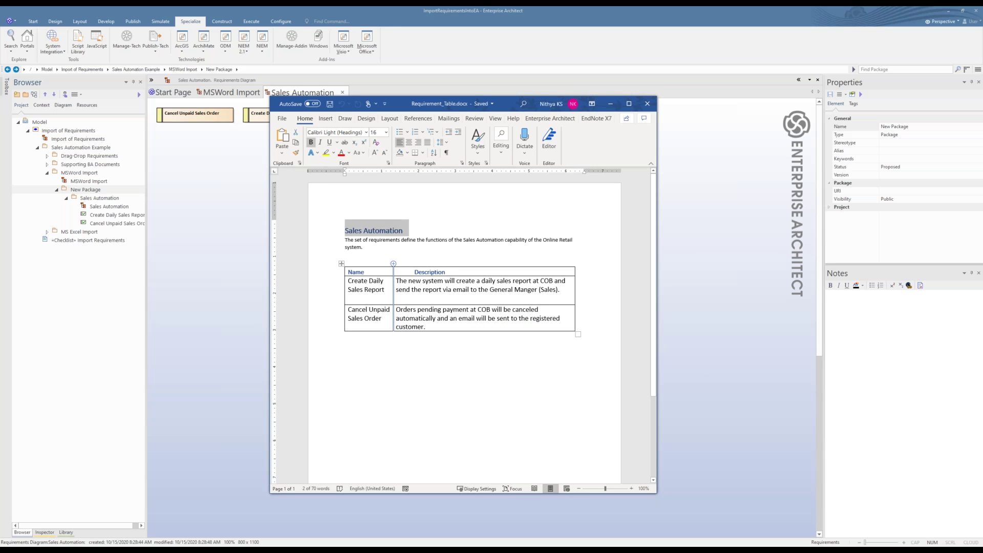
- Insert a column headed ID between the Name and Description columns of the requirements table
click(391, 270)
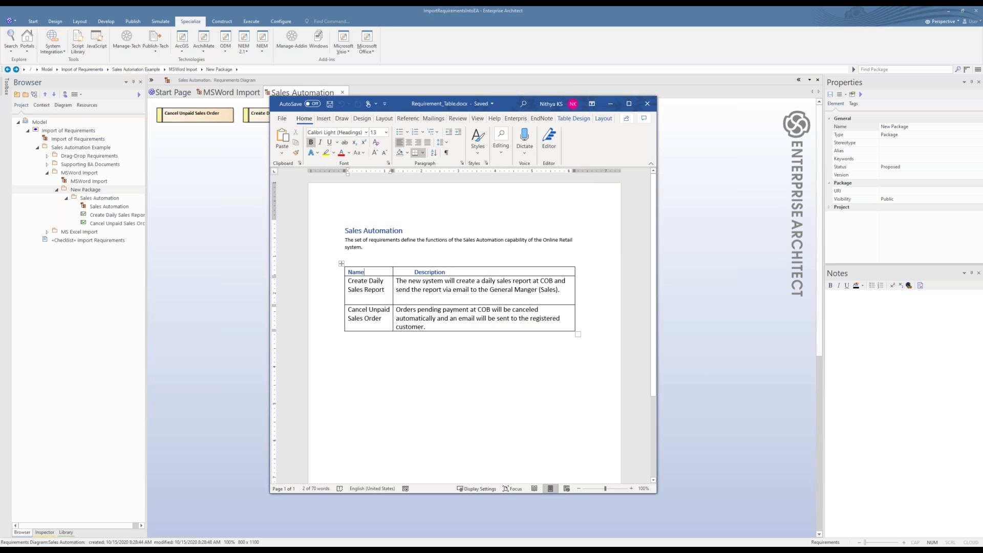
right_click(391, 270)
mouse_move(414, 329)
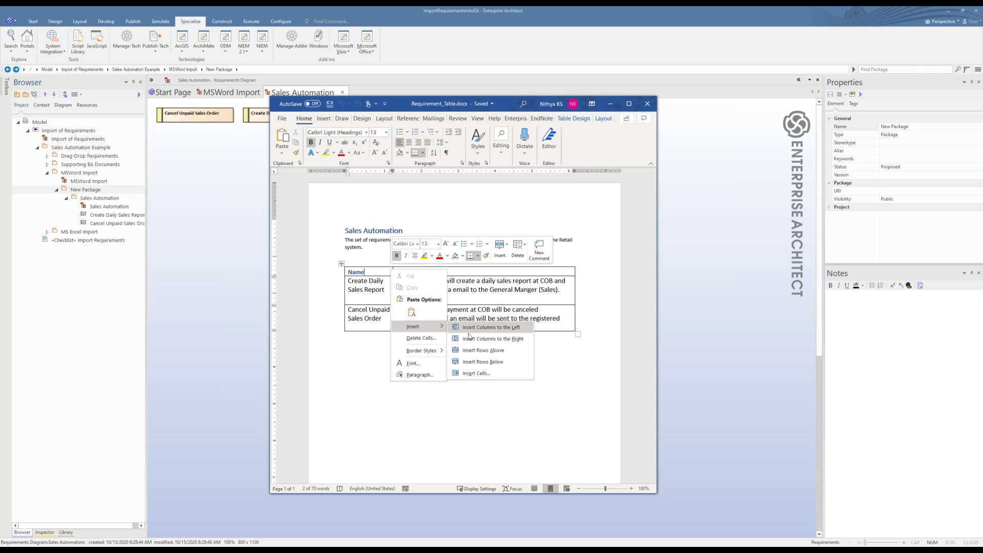
click(491, 339)
click(406, 271)
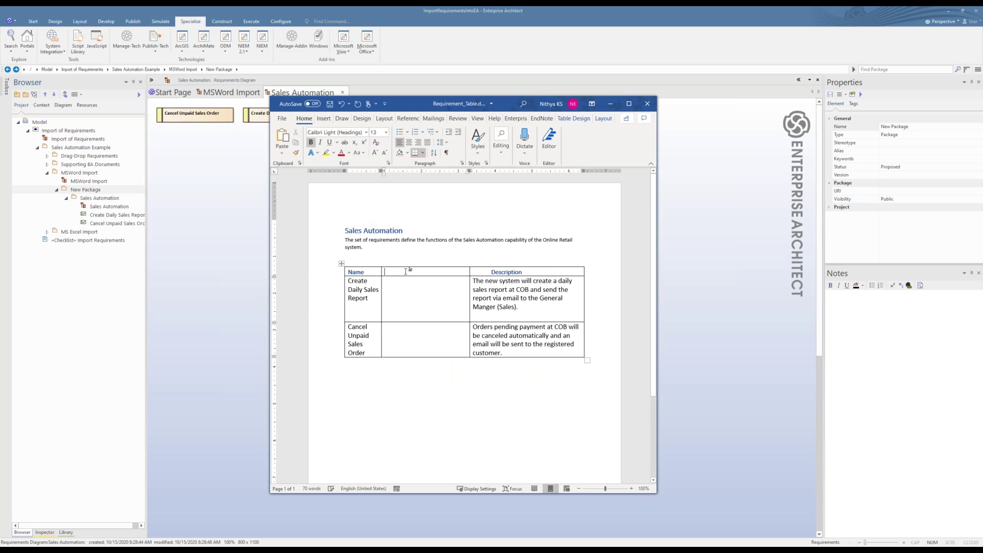
text(ID)
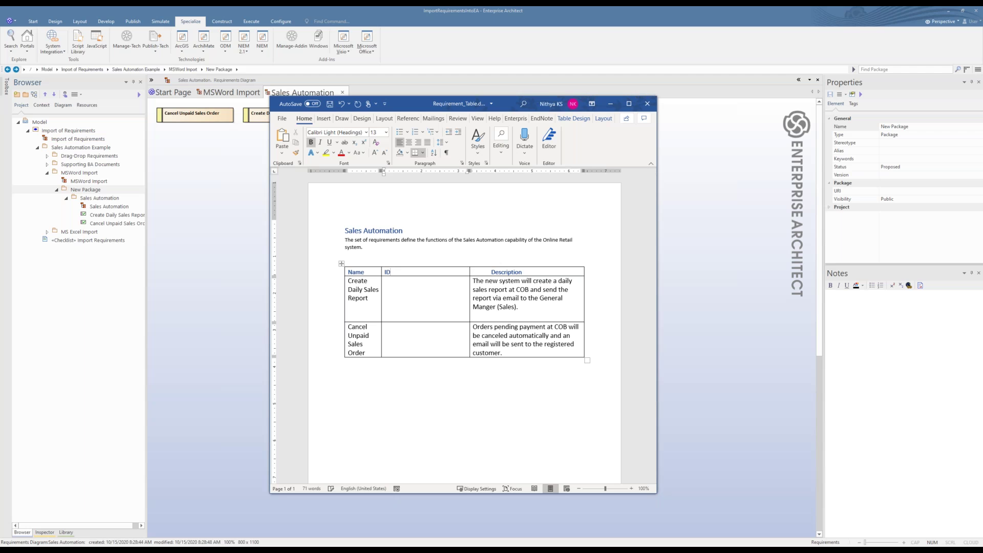
- Enter the ID SAFR001 for Create Daily Sales Report and SAFR002 for Cancel Unpaid Sales Order
click(395, 288)
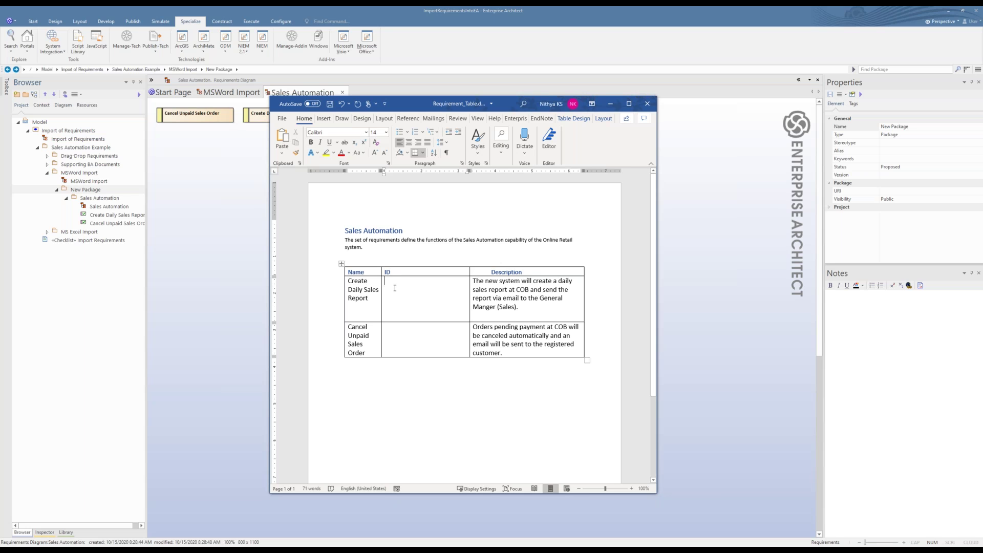
text(SAFR)
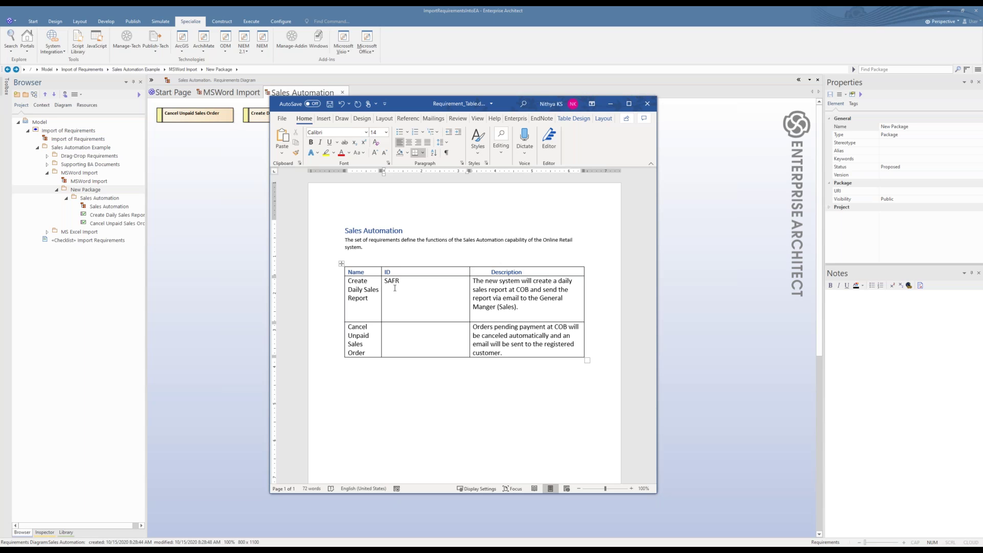
text(001)
click(406, 340)
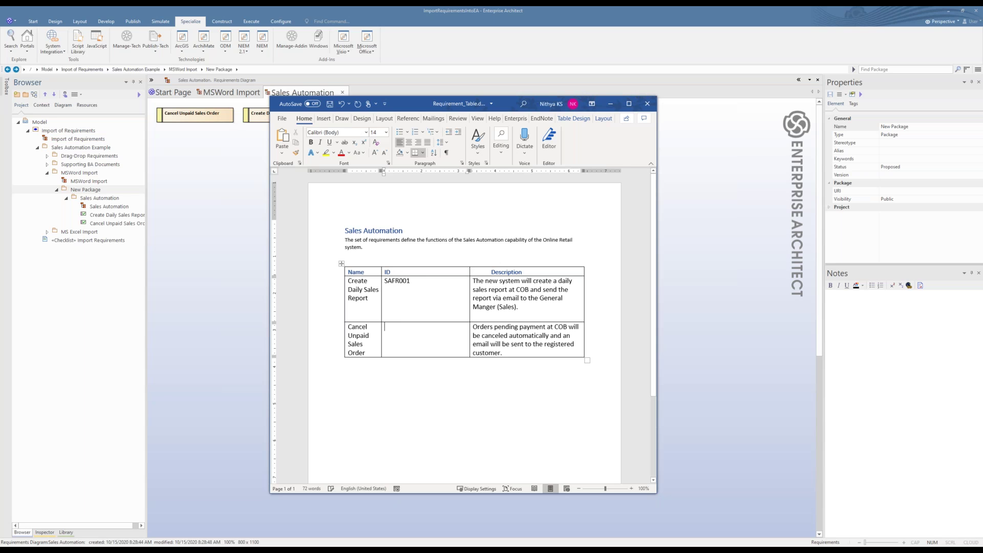
text(SAFR)
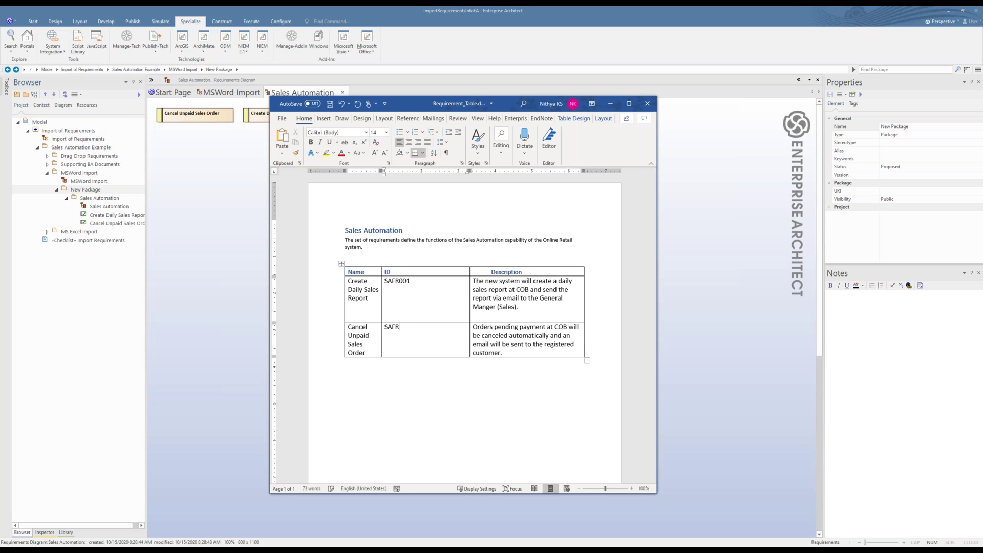
text(002)
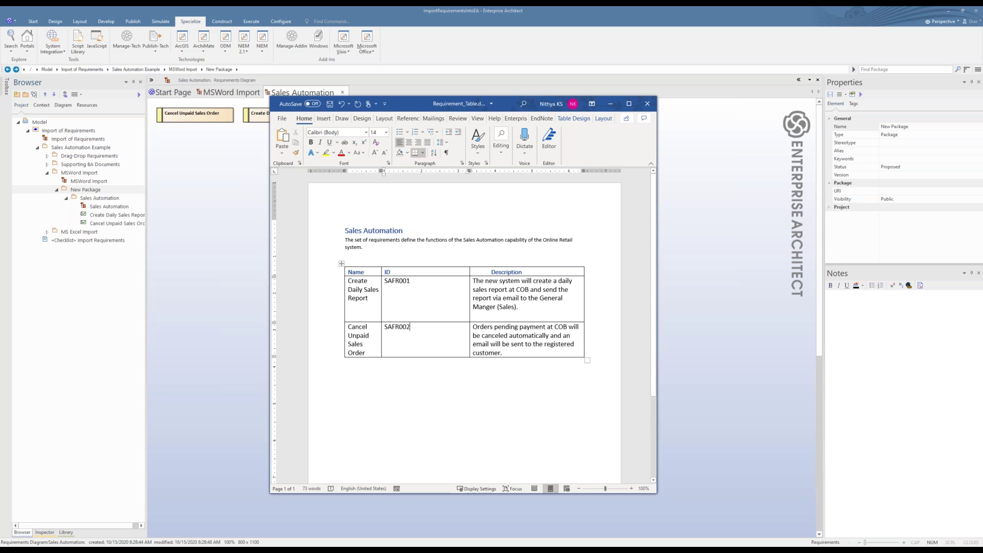
- Narrow the ID column to fit its contents, save Requirement_Table.docx, and return to Enterprise Architect
drag(469, 358, 416, 359)
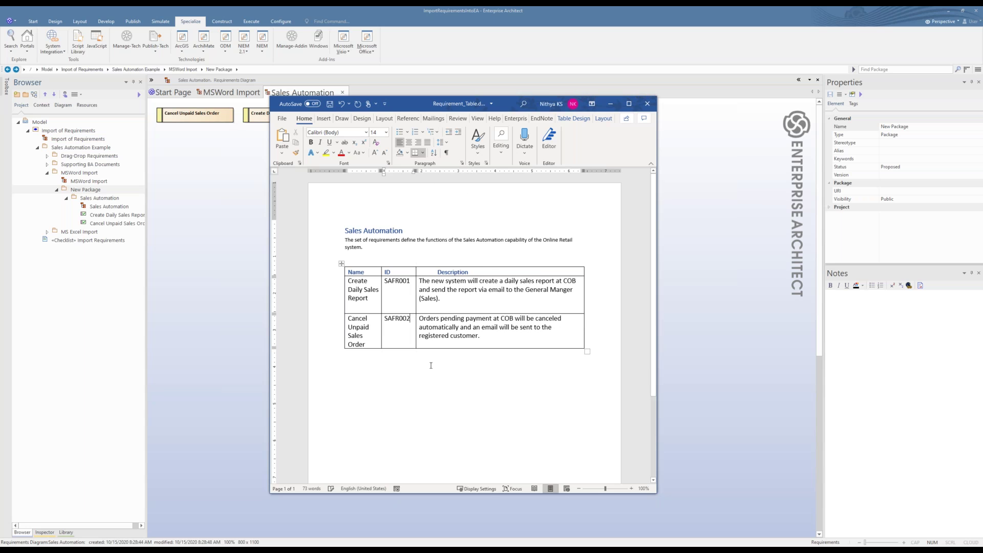
click(430, 365)
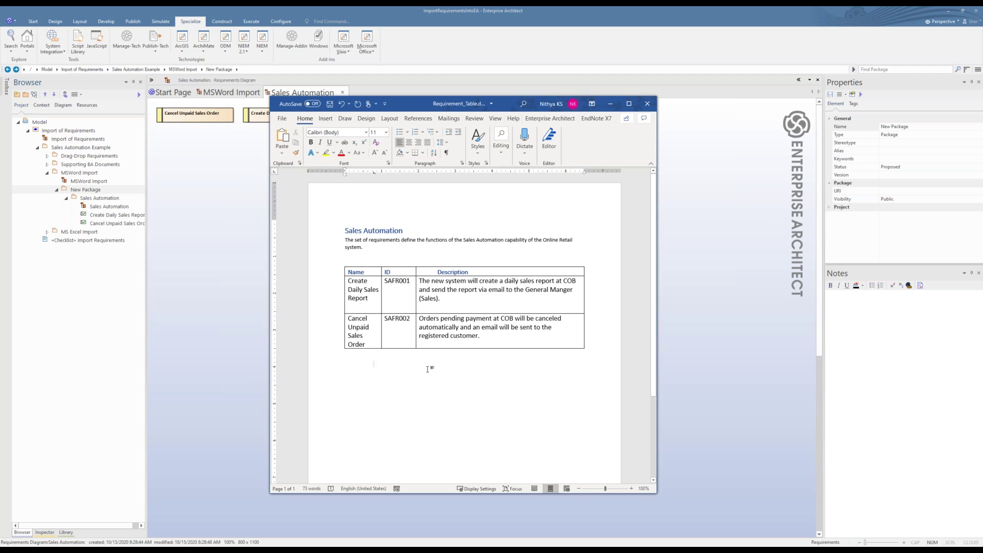
key(ctrl+s)
click(610, 104)
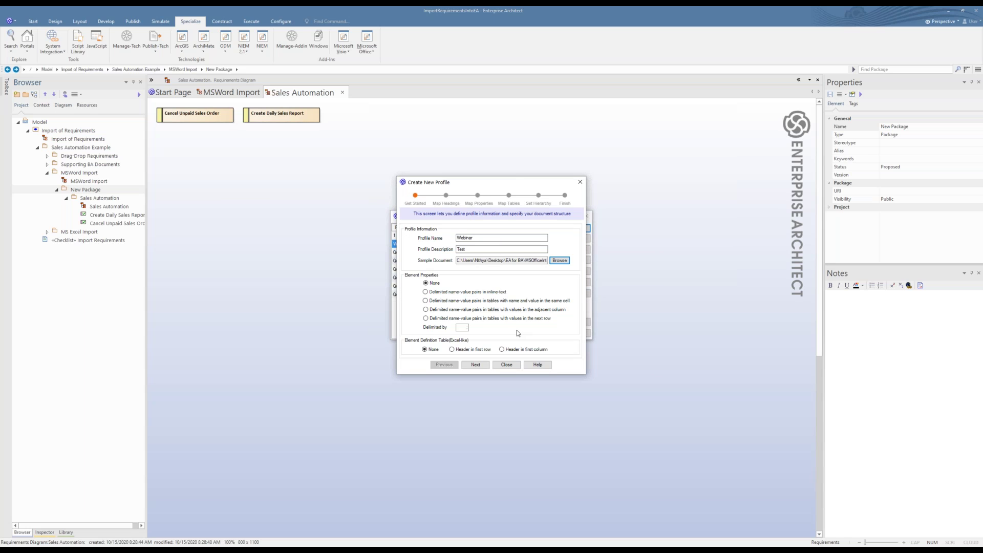
- Define the profile's element definition table with its header in the first row and proceed to the table mapping
click(468, 303)
click(476, 368)
click(475, 364)
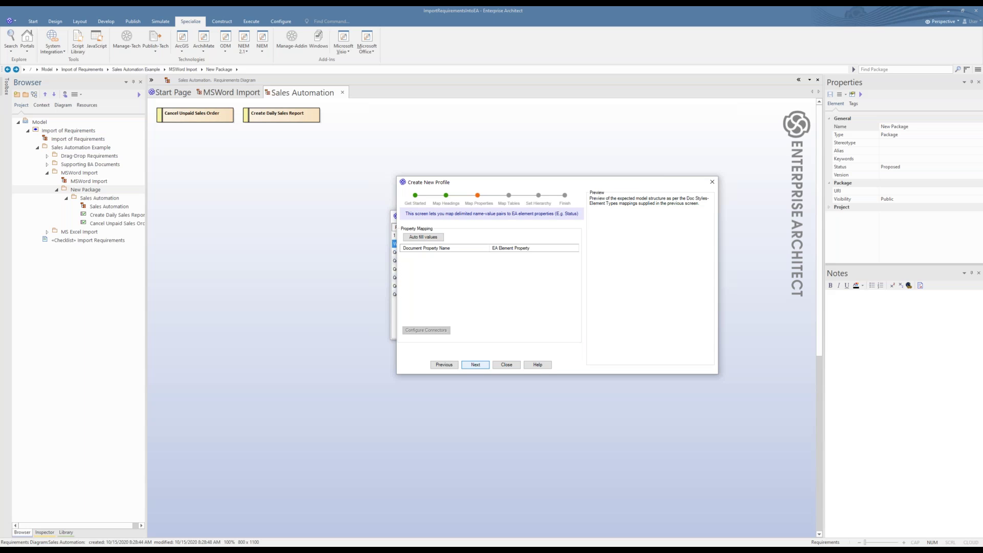
click(476, 365)
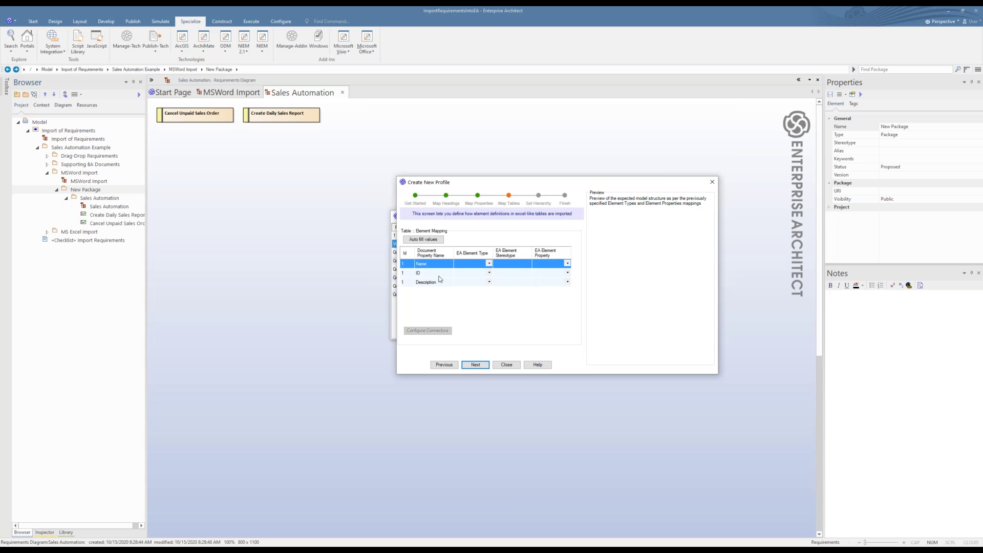
- Assign the Requirement element type to the table's properties and map the document's Name to the Name element property
click(489, 264)
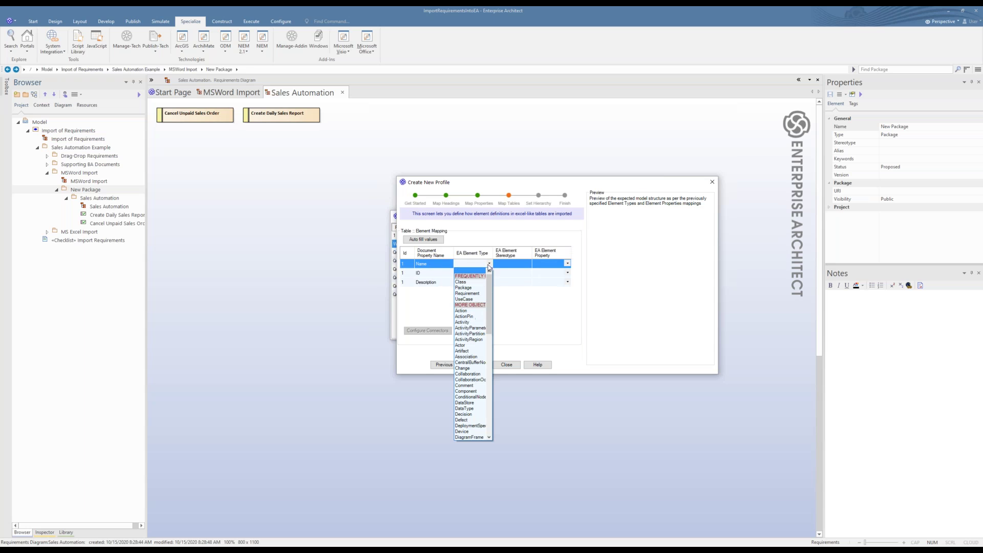
click(477, 294)
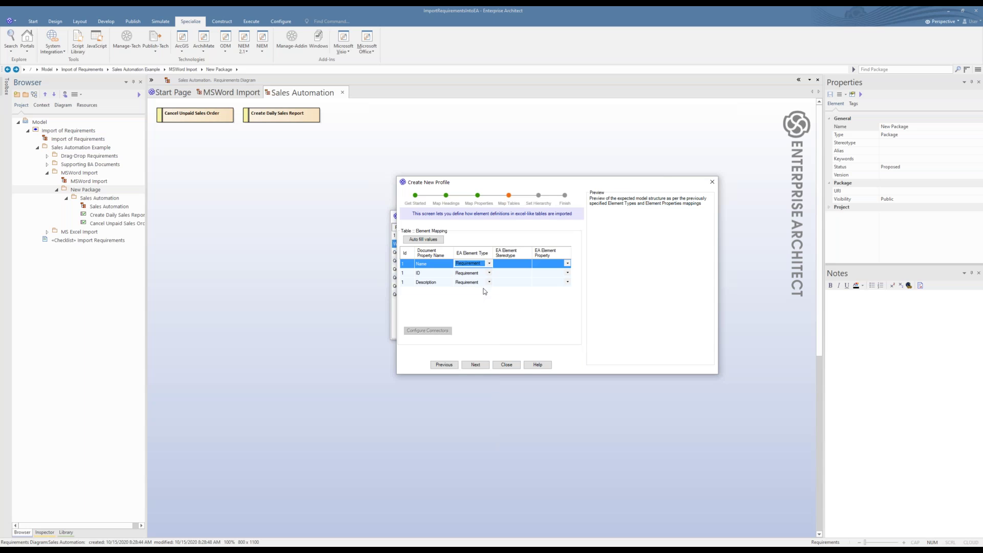
click(545, 264)
click(567, 263)
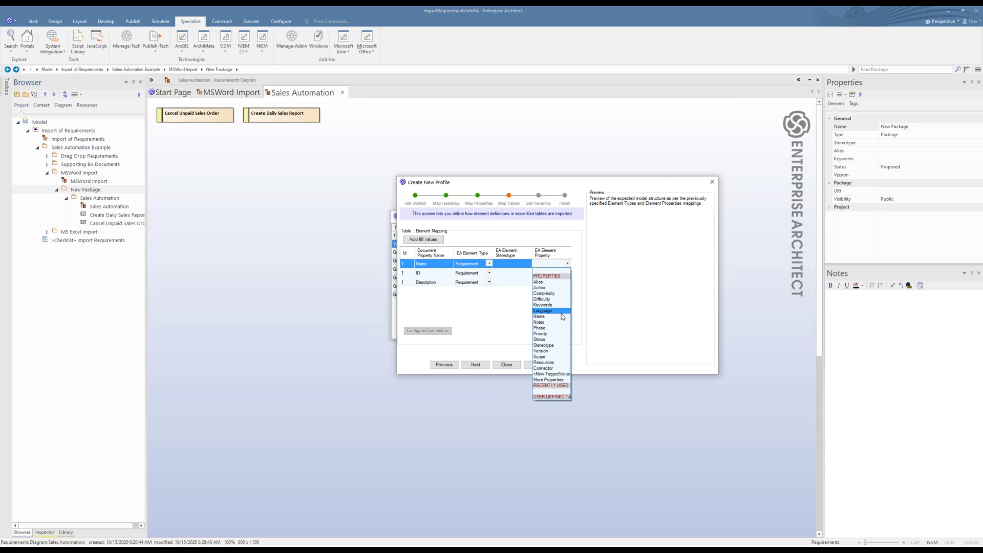
click(562, 317)
- Map the document's ID to the Alias element property and its Description to Notes
click(568, 273)
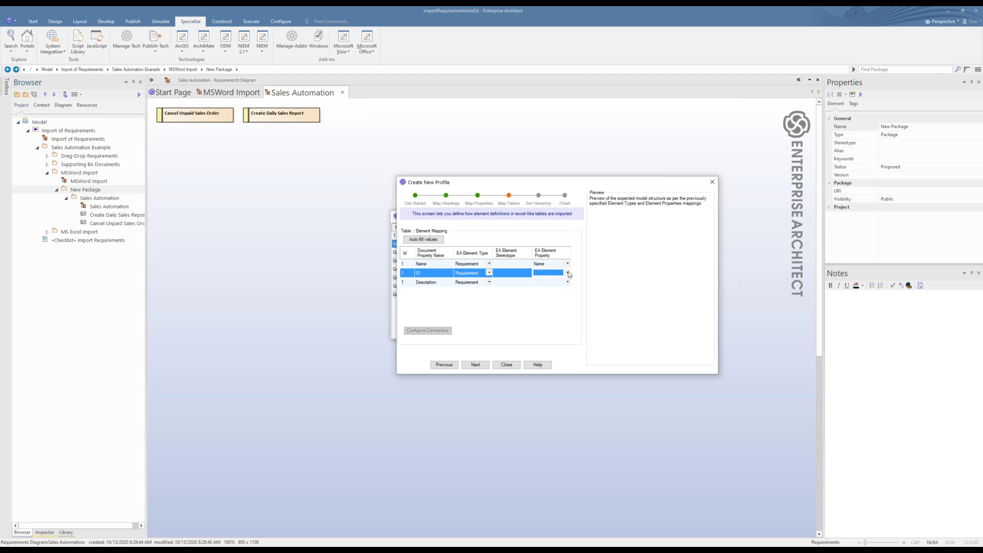
click(568, 273)
click(558, 291)
click(568, 283)
click(568, 283)
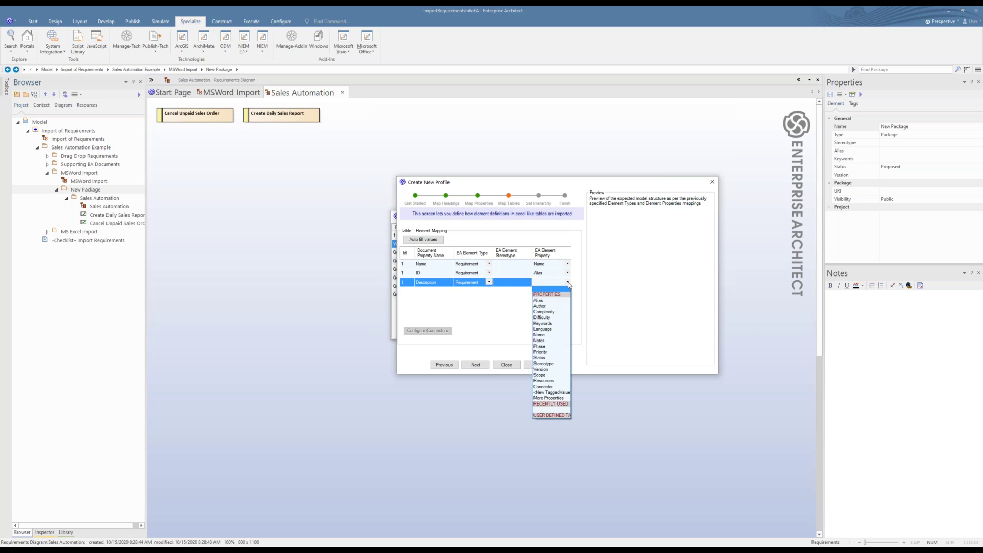
click(562, 341)
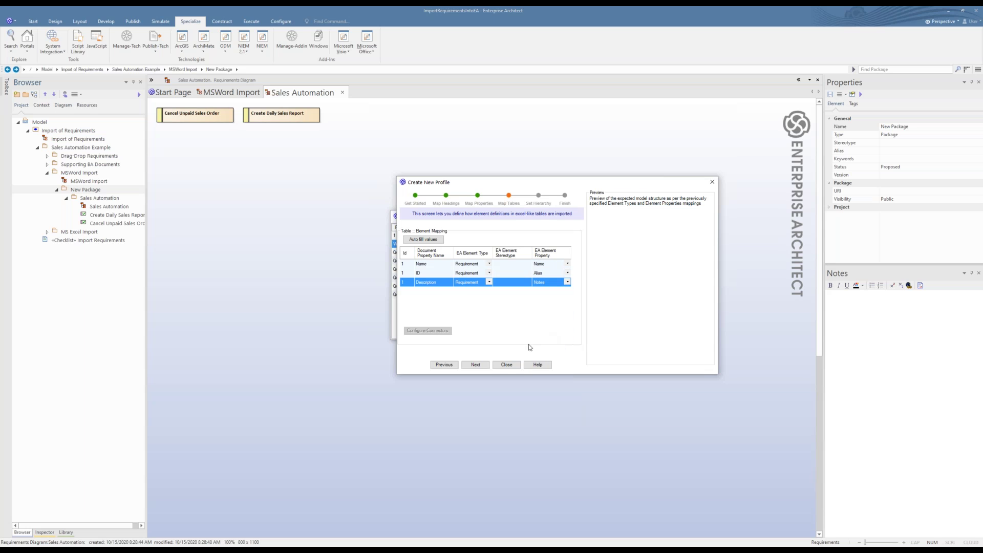
- Finish creating the Webinar profile without an element name mapping, select it in the profile list, and close the Word Profile Manager
click(476, 364)
click(481, 365)
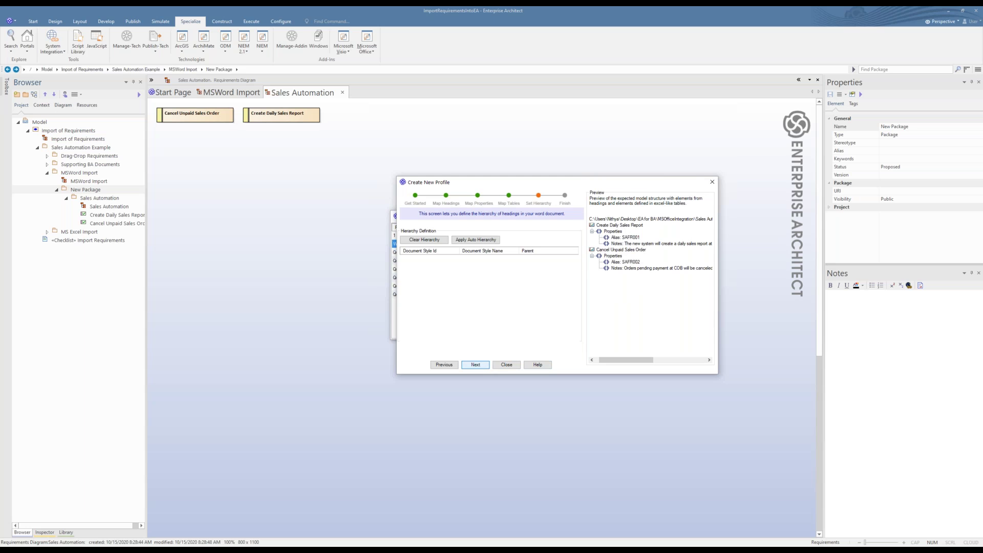
click(475, 365)
click(478, 368)
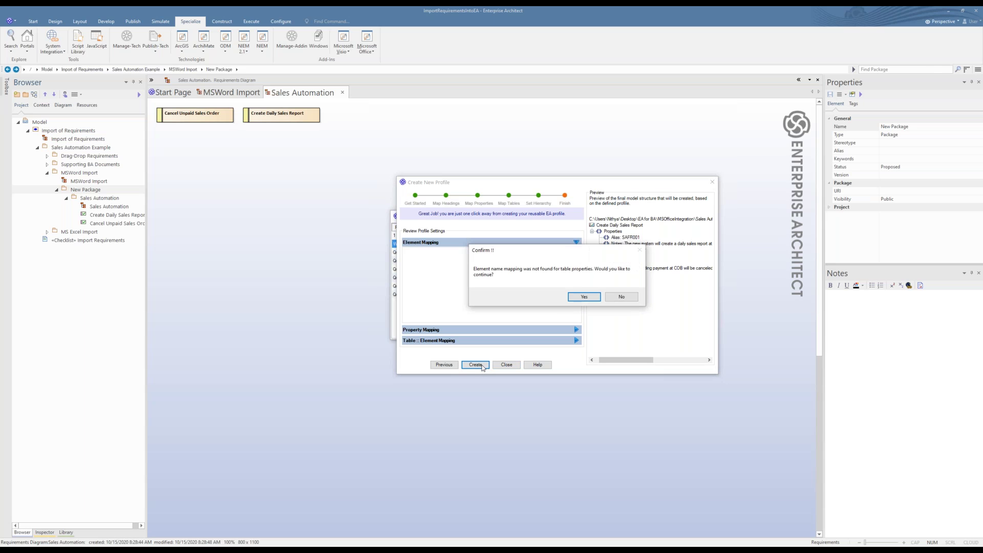
click(583, 297)
click(583, 295)
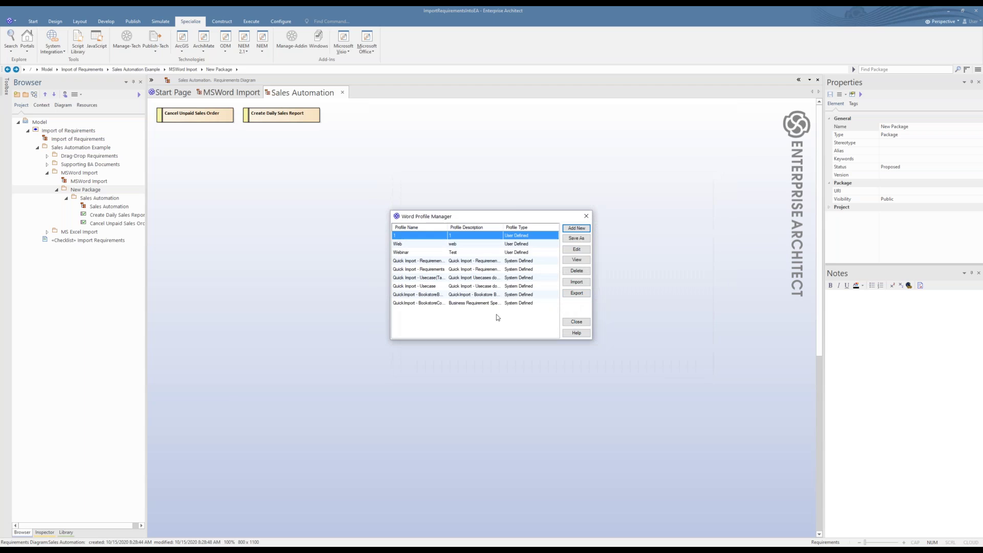
click(398, 253)
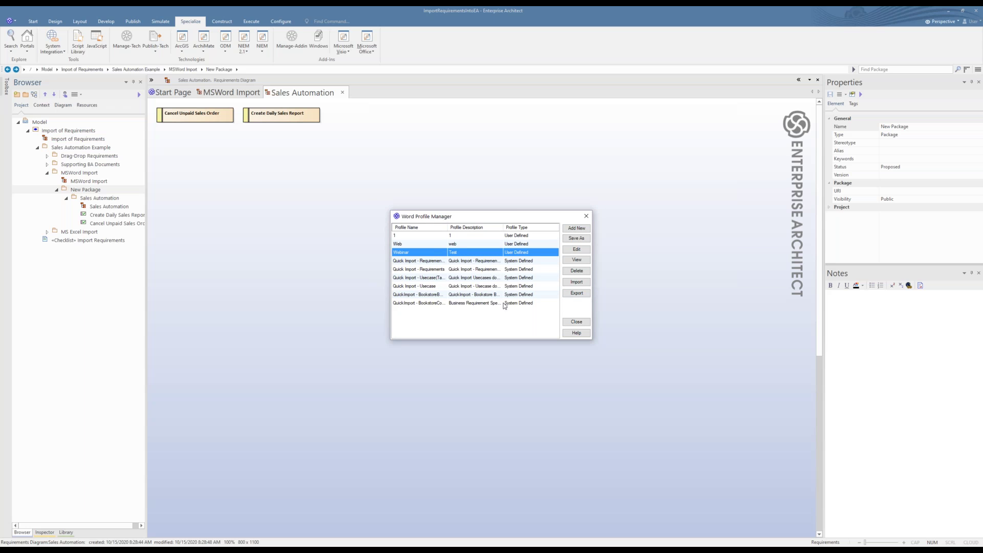
click(569, 323)
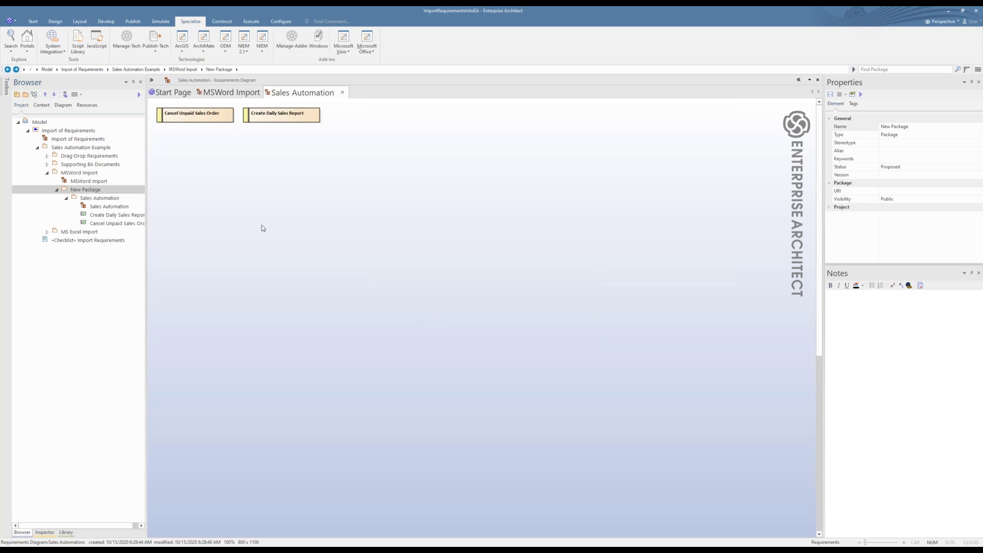
- Select the MSWord Import package as the import target, collapse New Package, and close the Sales Automation diagram
click(76, 173)
click(58, 189)
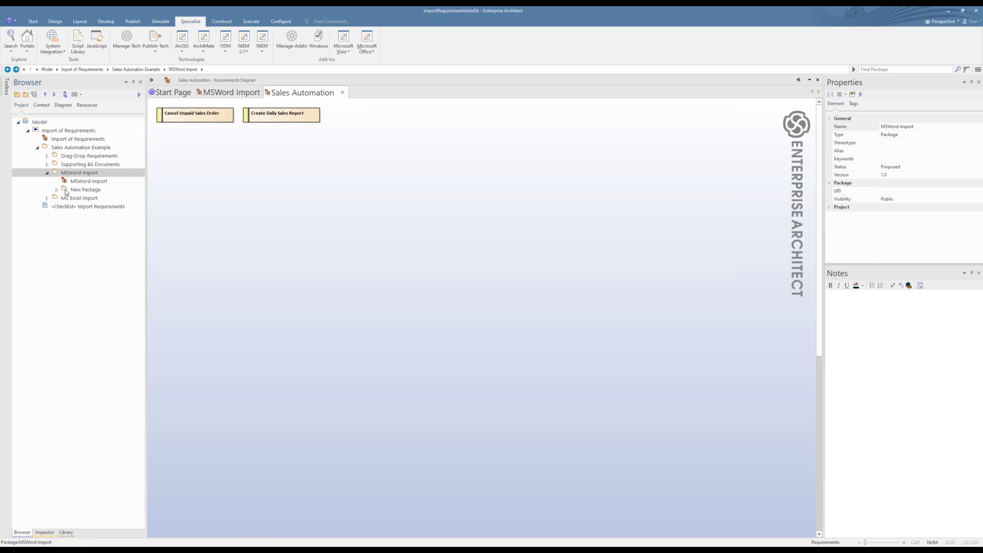
click(343, 92)
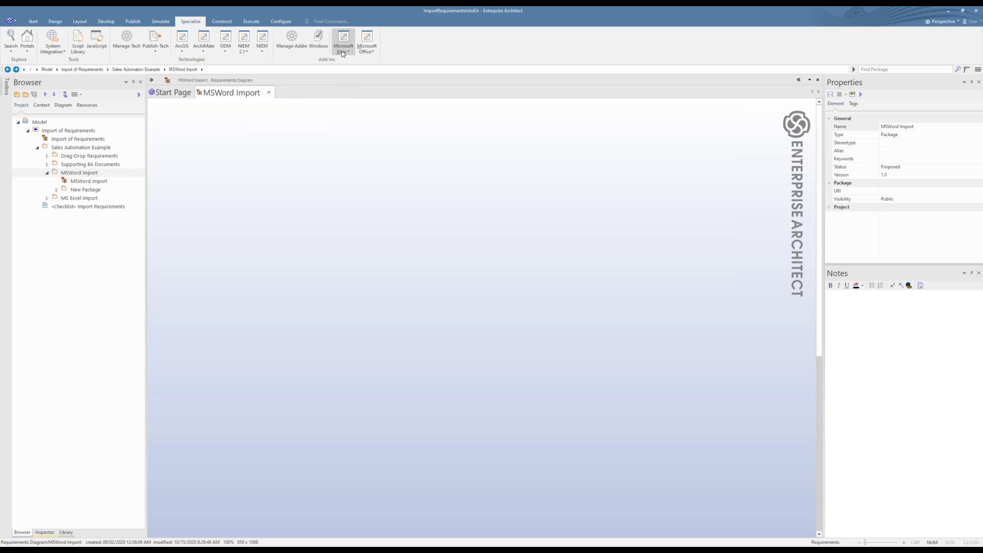
- Start a Word document import with Requirement_Table.docx as the document to import
click(375, 54)
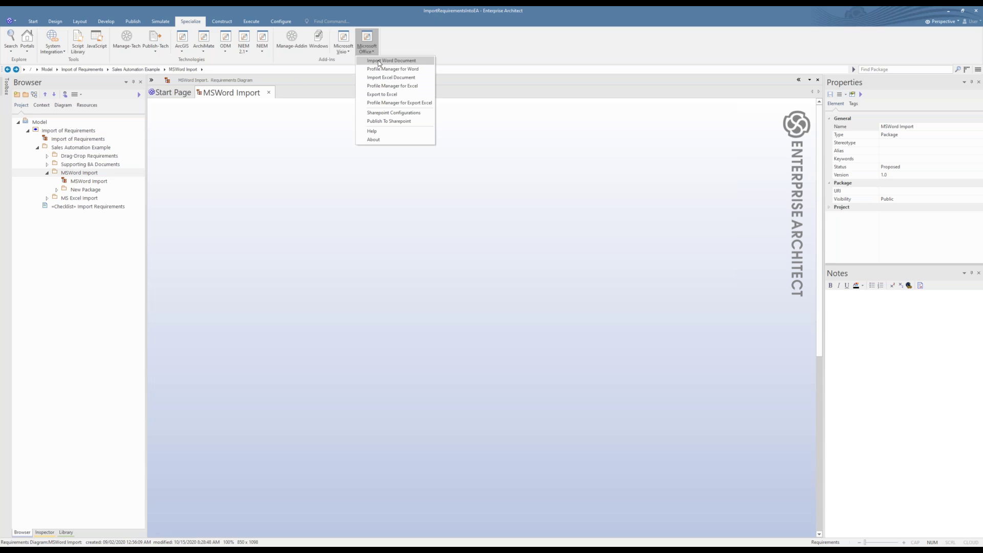
click(380, 61)
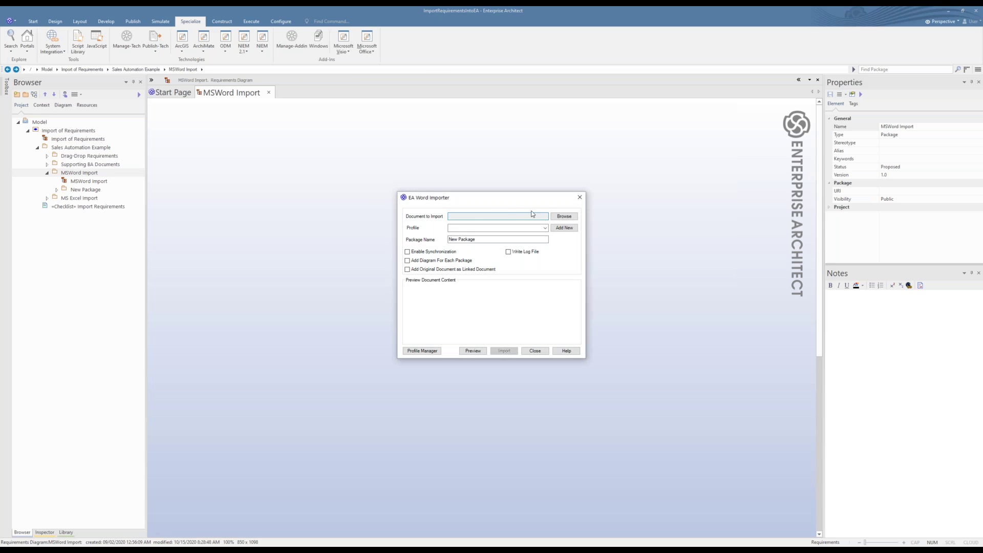
click(563, 216)
click(572, 220)
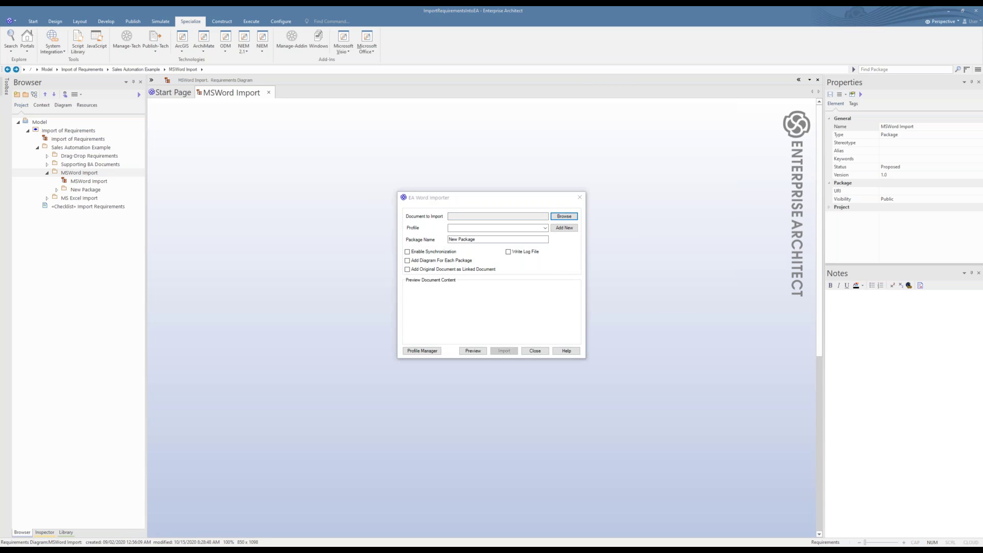
click(526, 261)
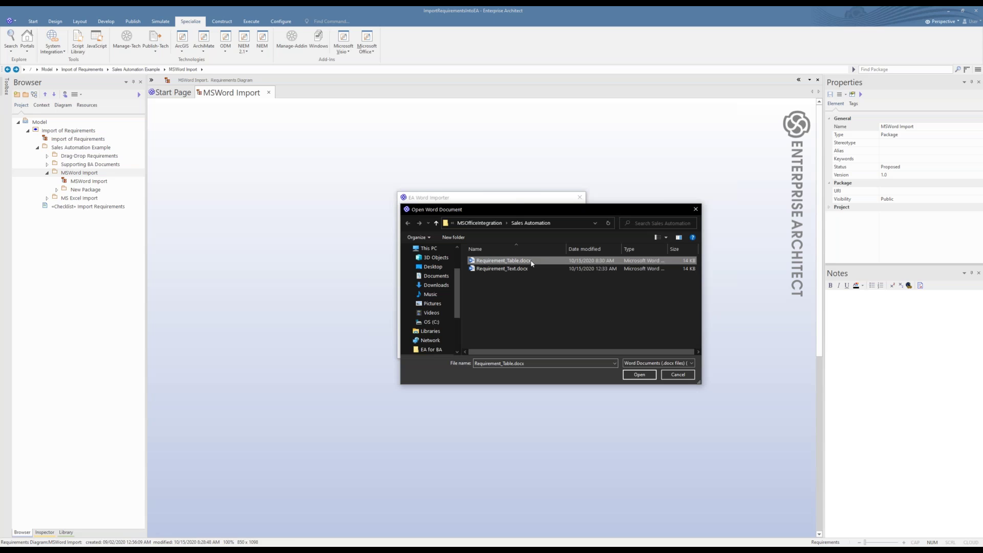
click(638, 374)
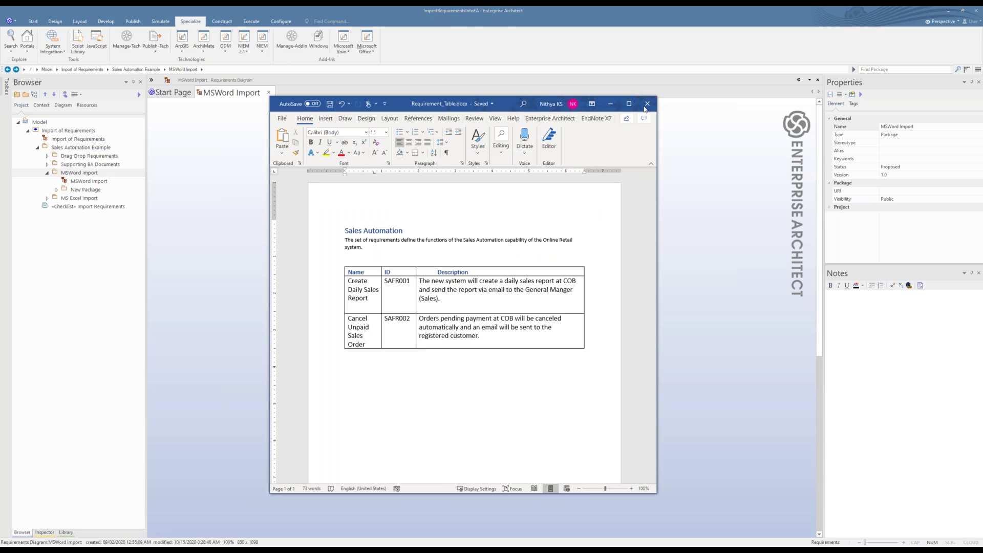
- Minimize the Word document, choose the Webinar profile for the import, and enable adding a diagram for each package
click(610, 104)
click(545, 228)
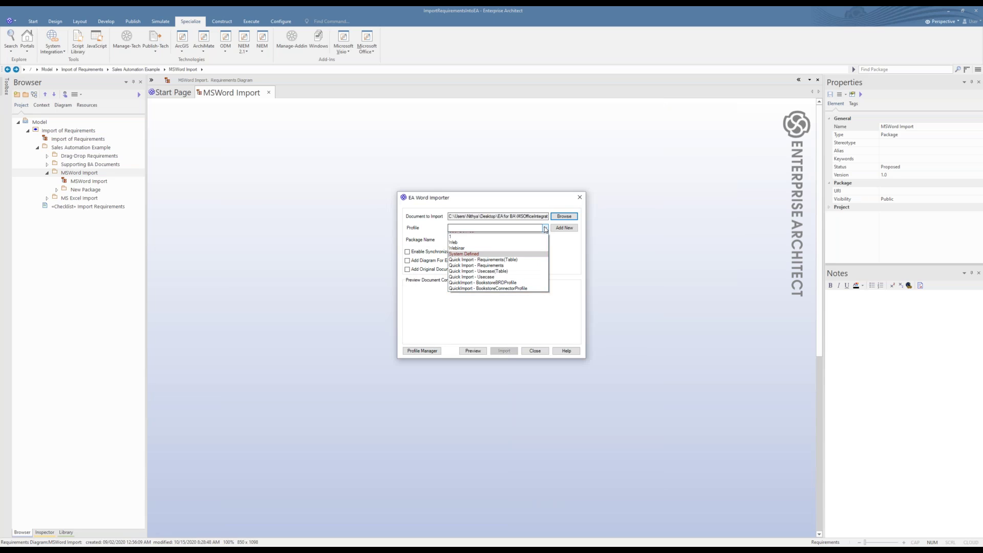
click(531, 258)
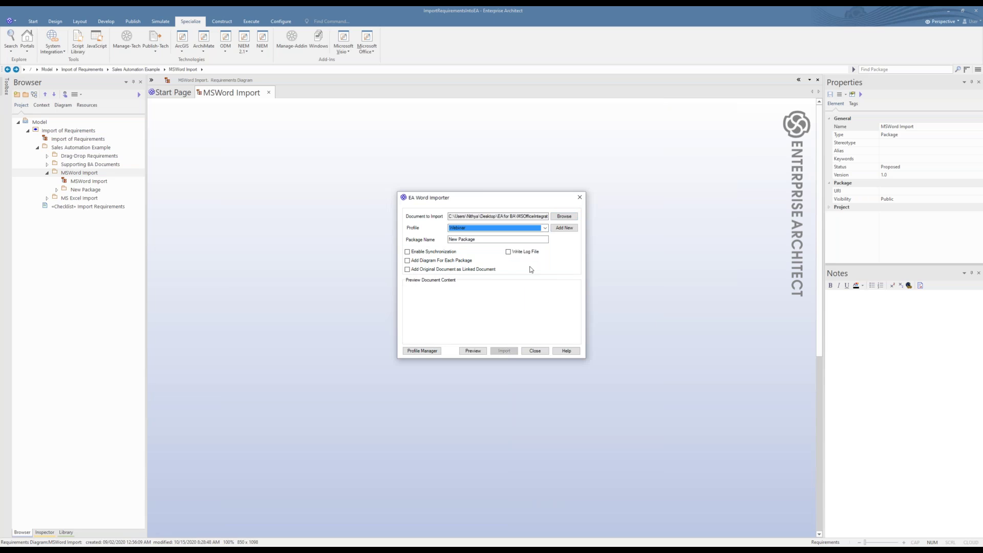
click(427, 262)
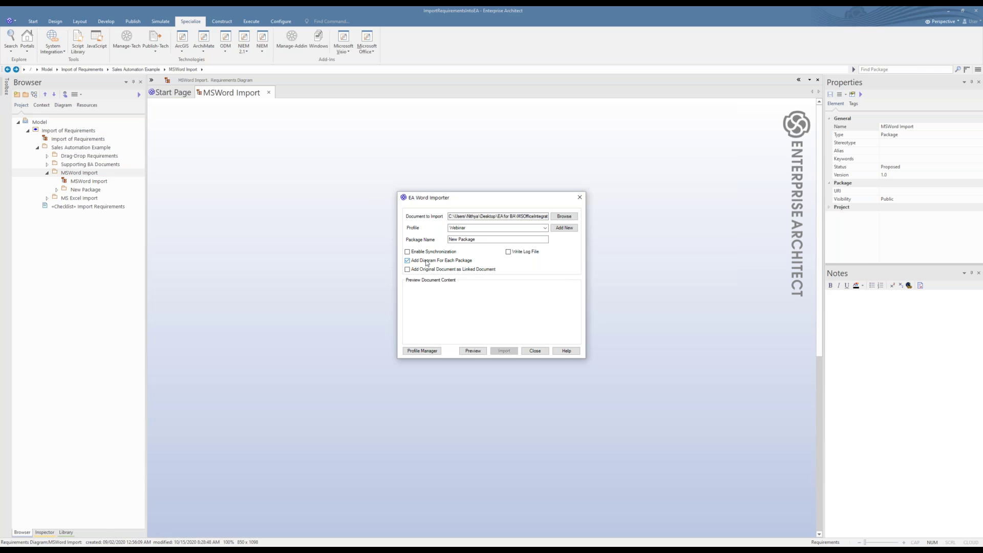
- Enable writing a log file and adding the original document as a linked document, and preview the document content
click(509, 252)
click(427, 270)
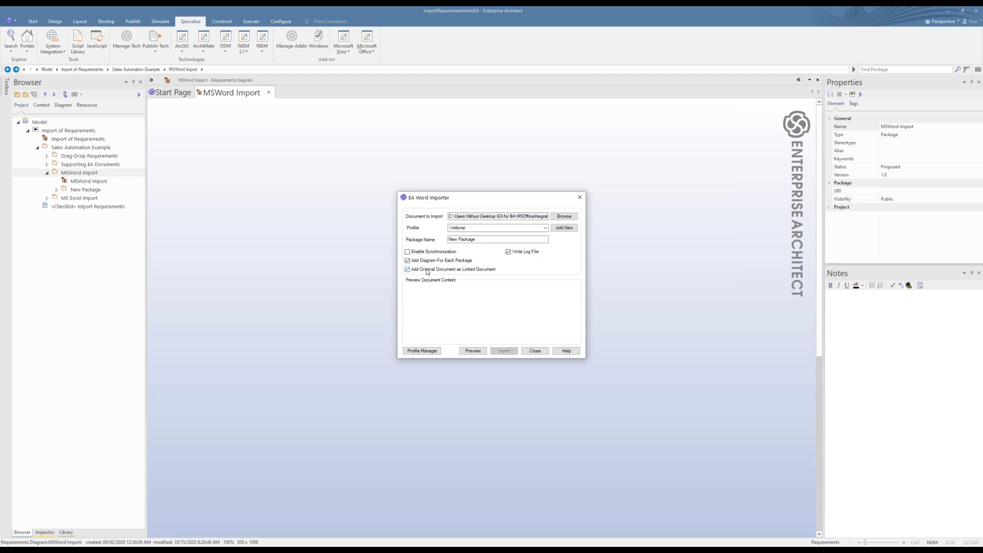
click(473, 351)
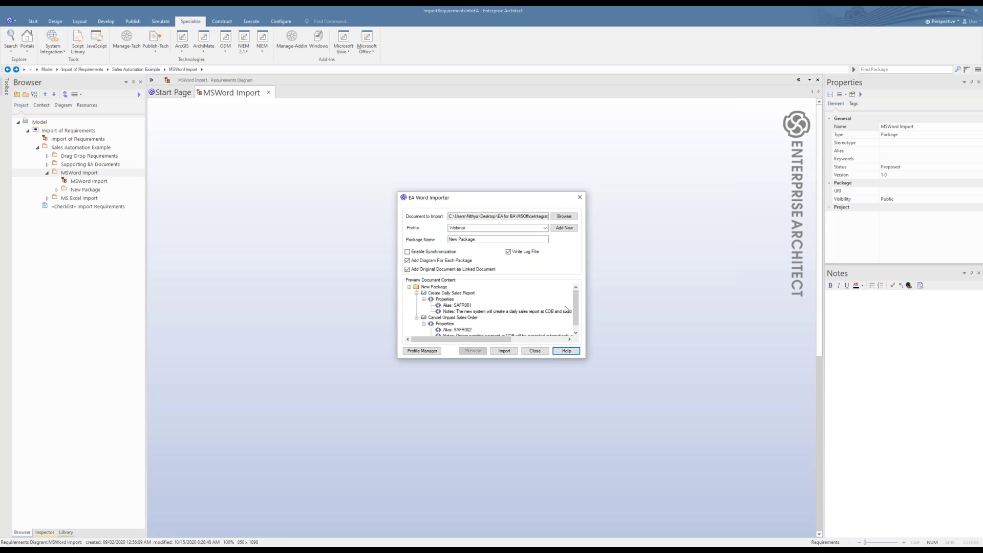
drag(576, 307, 577, 321)
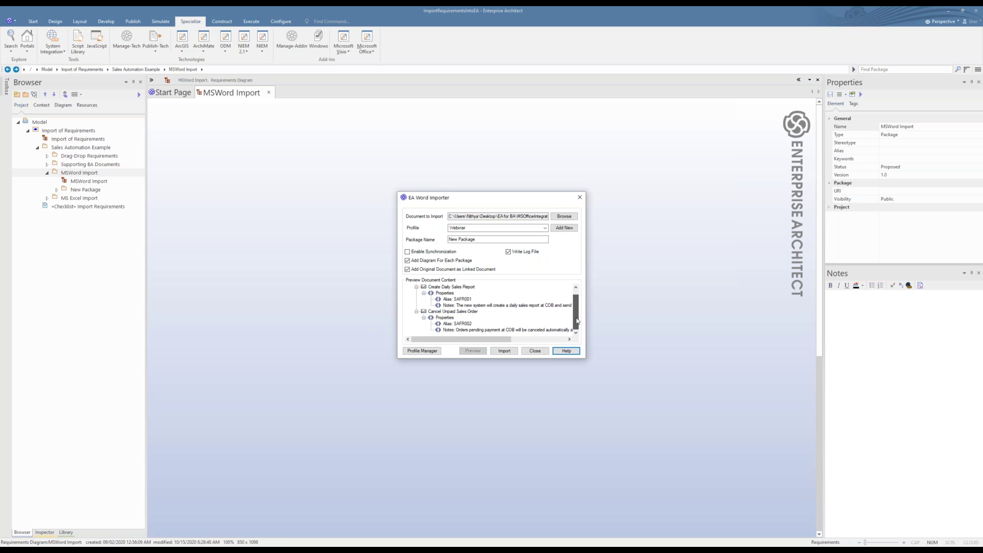
- Import the previewed requirements into the MSWord Import package and close the import summary
click(504, 351)
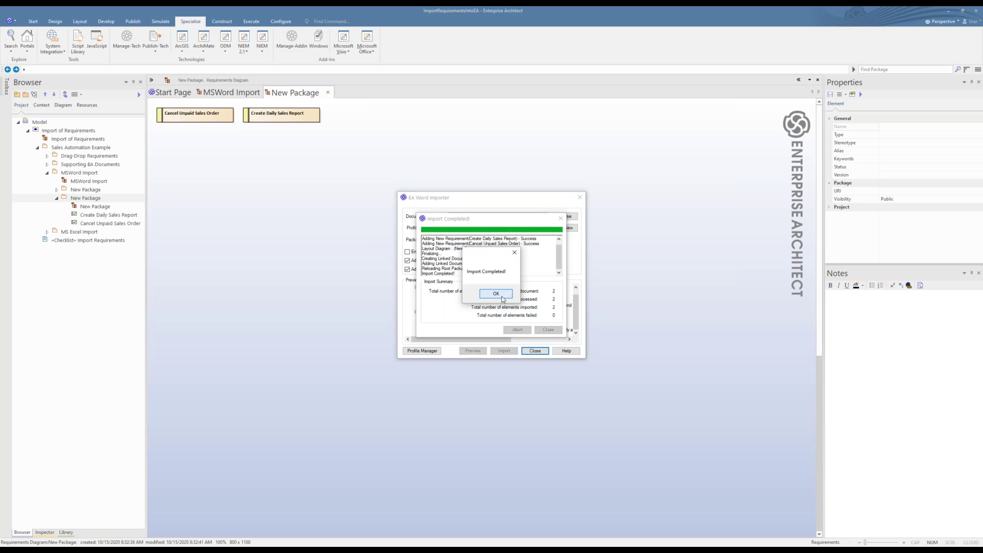
click(504, 294)
click(548, 330)
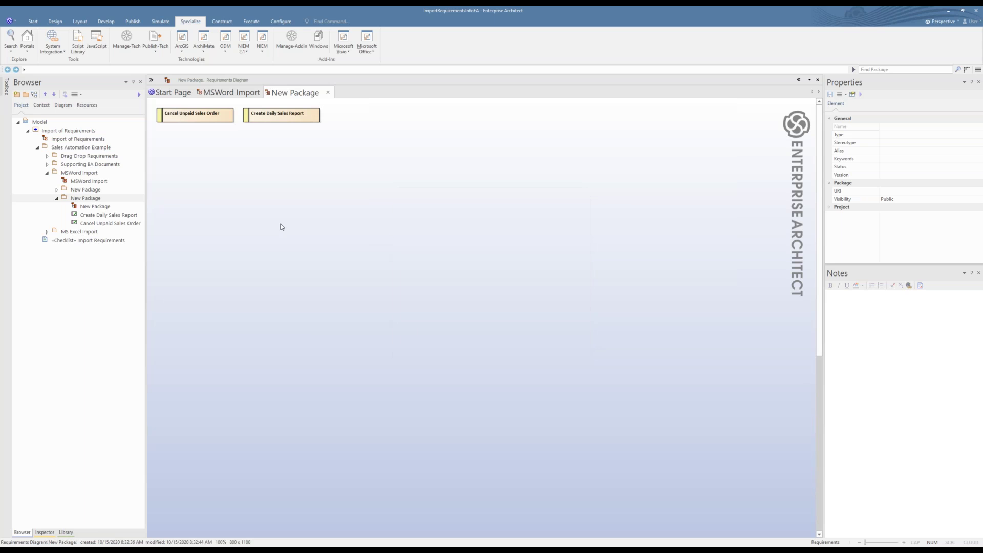
- Examine the imported Cancel Unpaid Sales Order requirement's alias, notes and tags, and close its properties
click(209, 116)
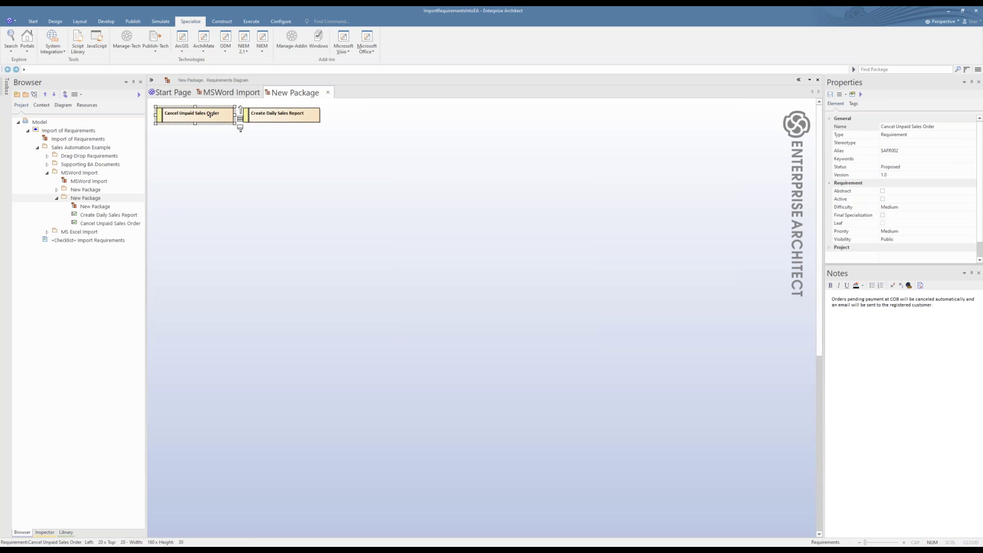
click(910, 153)
click(881, 152)
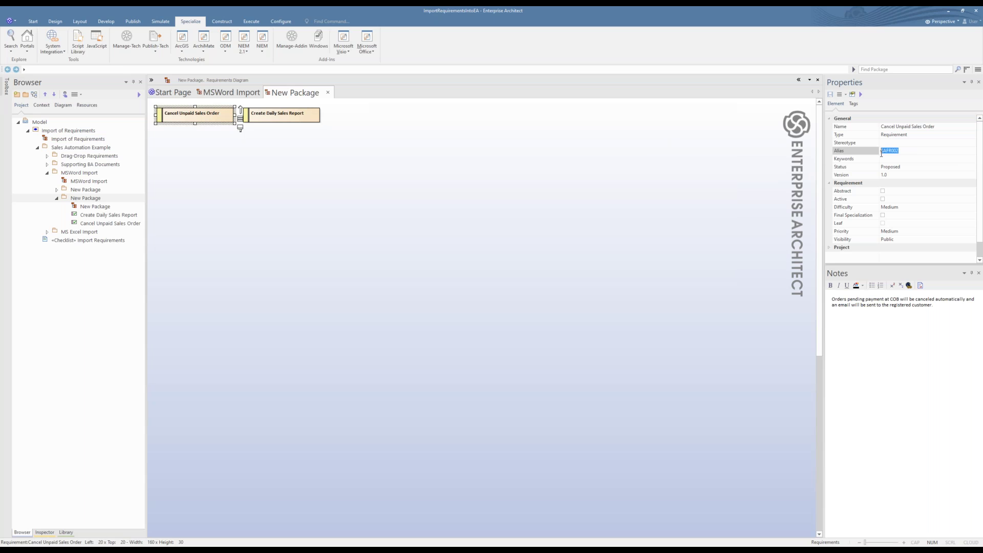
double_click(213, 115)
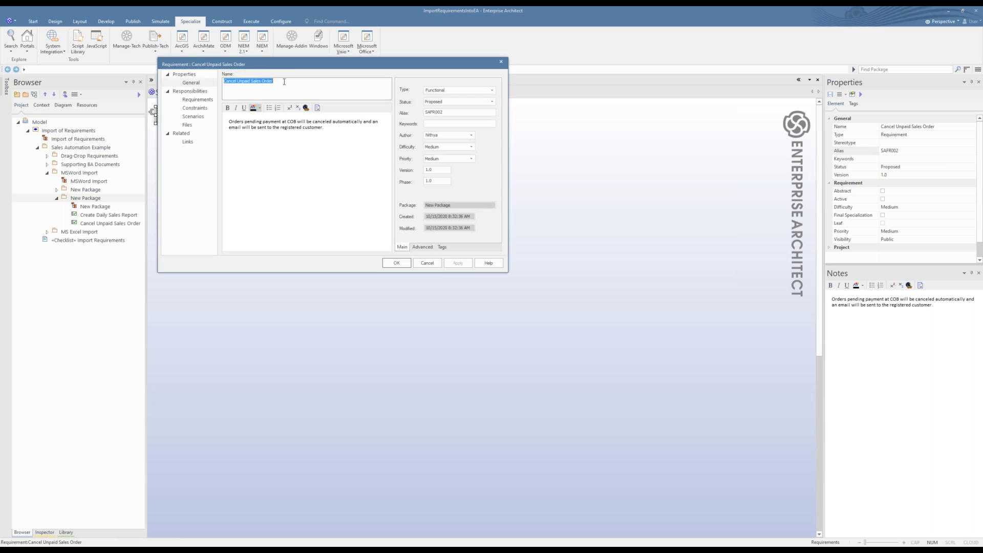
drag(296, 66, 400, 162)
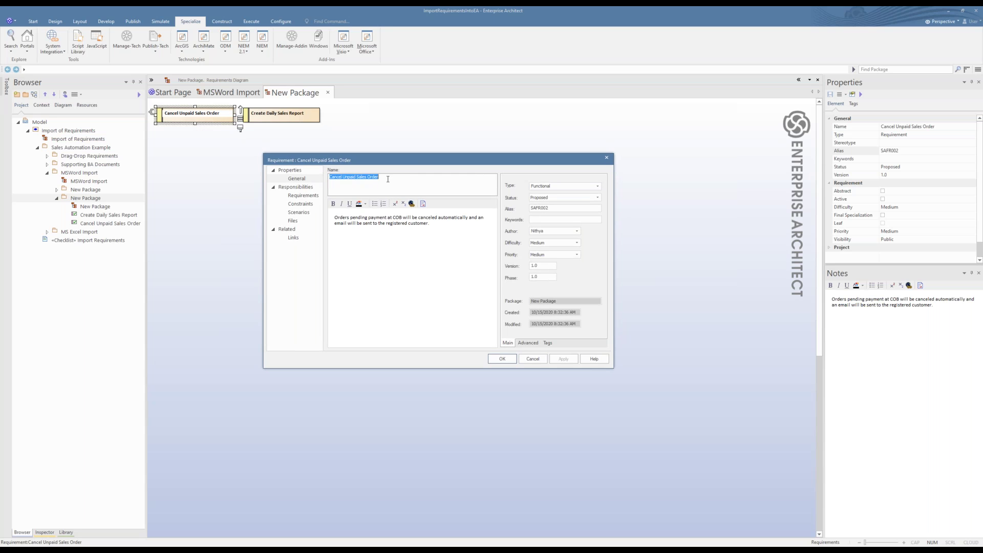
click(420, 225)
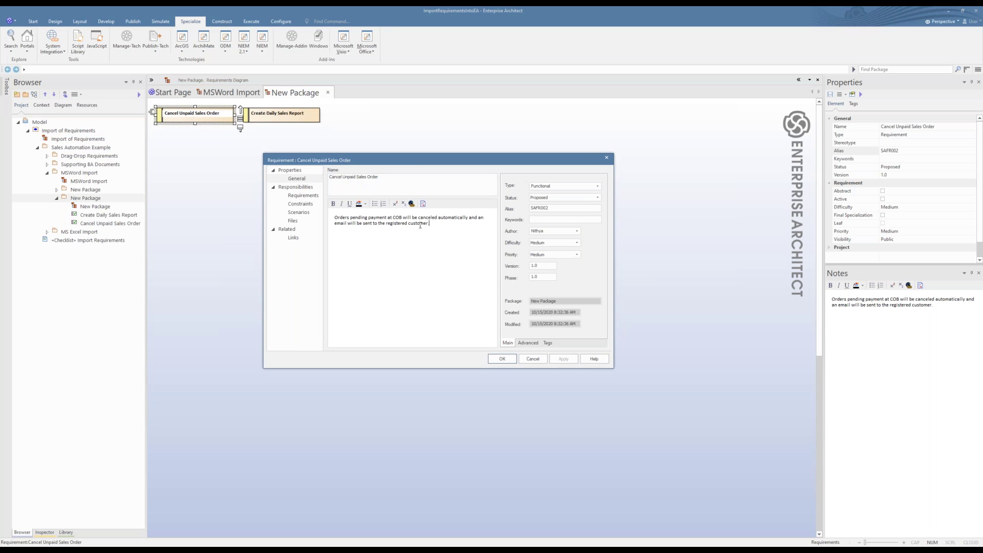
double_click(547, 210)
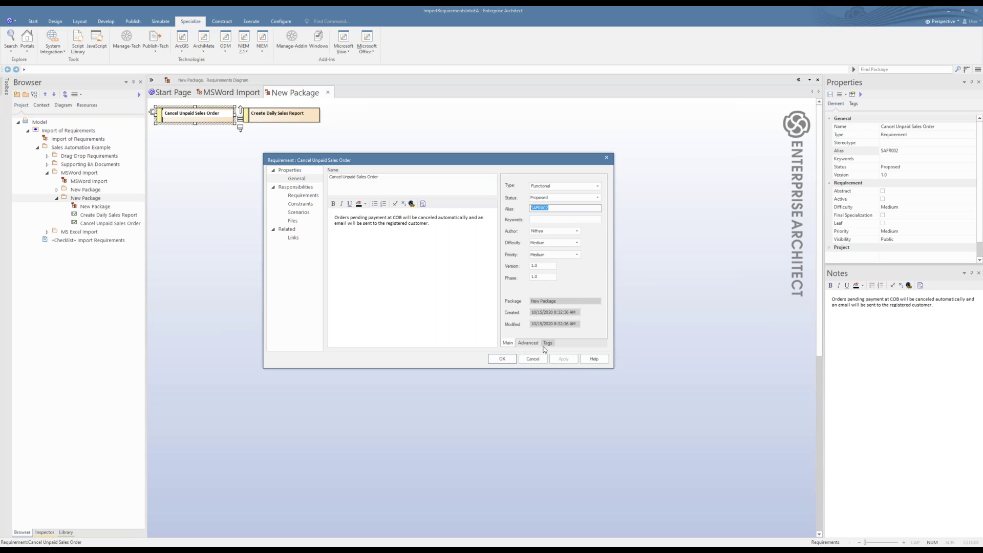
click(545, 347)
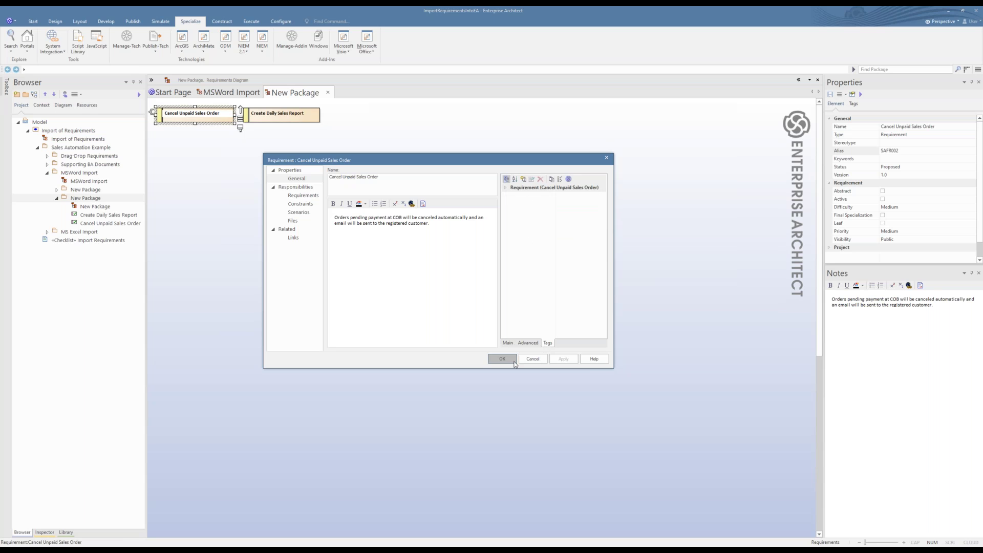
click(502, 358)
click(464, 309)
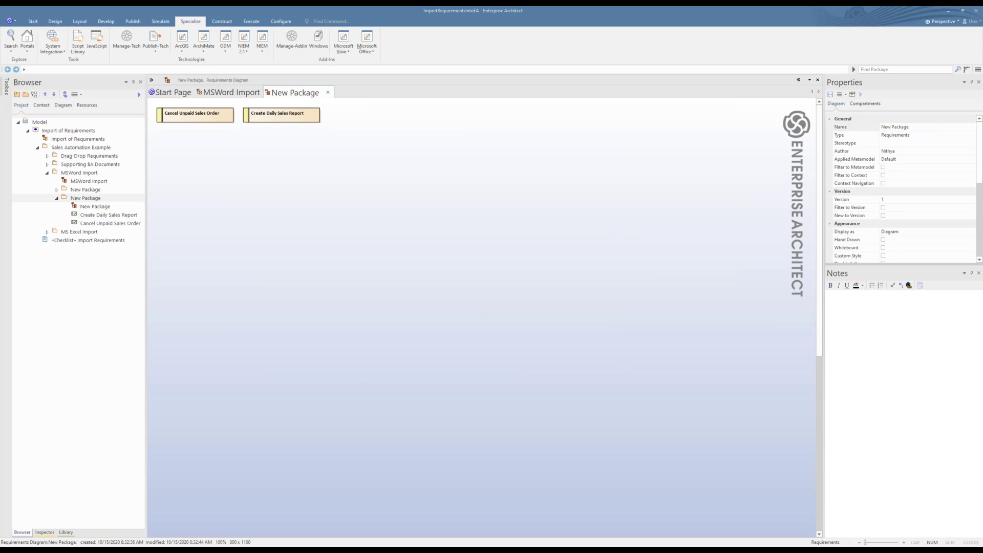
- Switch to Requirement_Table.docx in Word, insert a column headed POC between ID and Description, and narrow it slightly
key(alt+Tab)
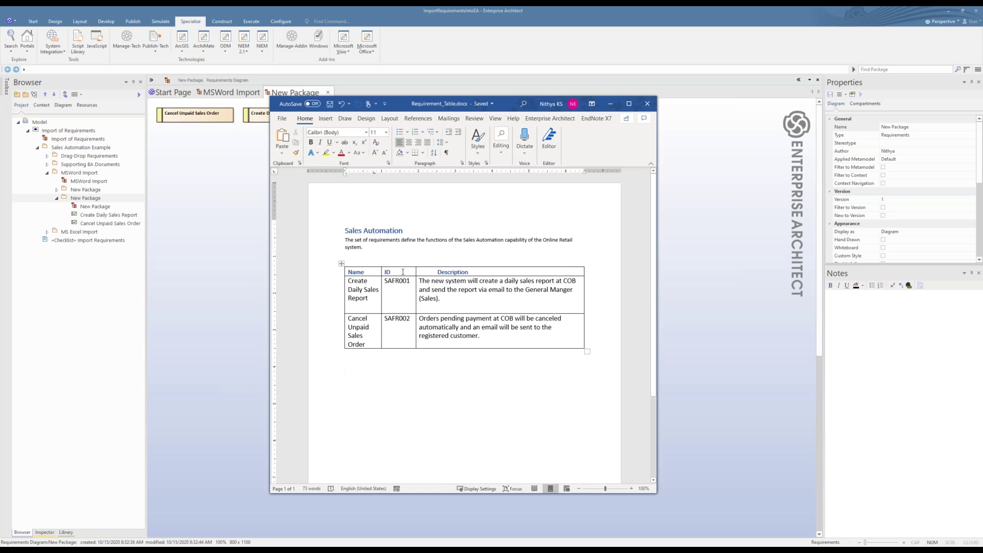
click(403, 272)
right_click(403, 272)
mouse_move(426, 333)
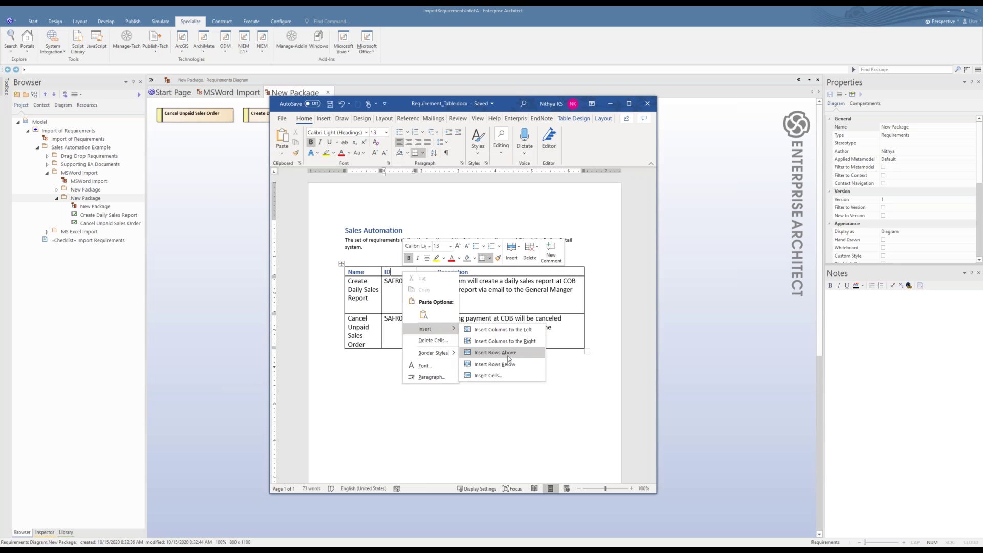
key(Escape)
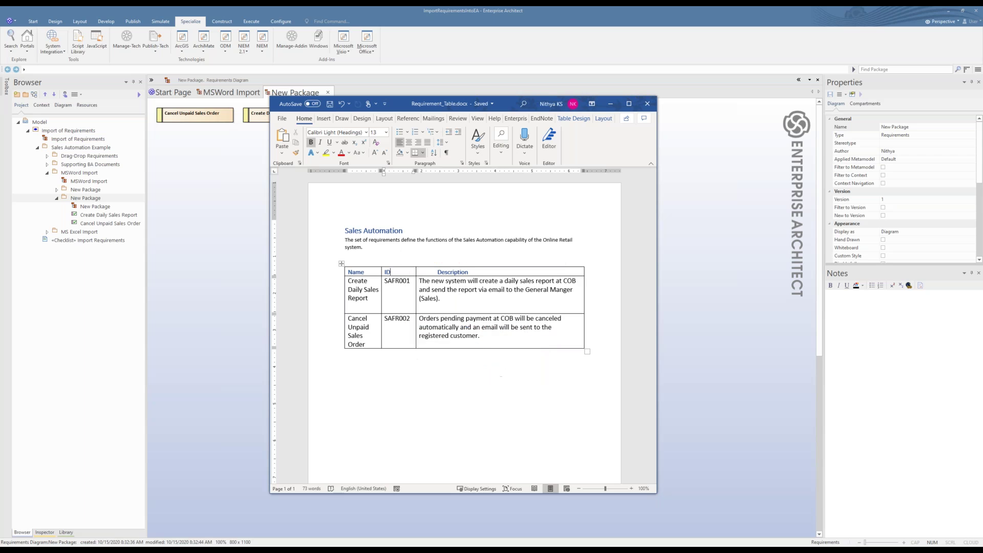
click(437, 271)
text(POC)
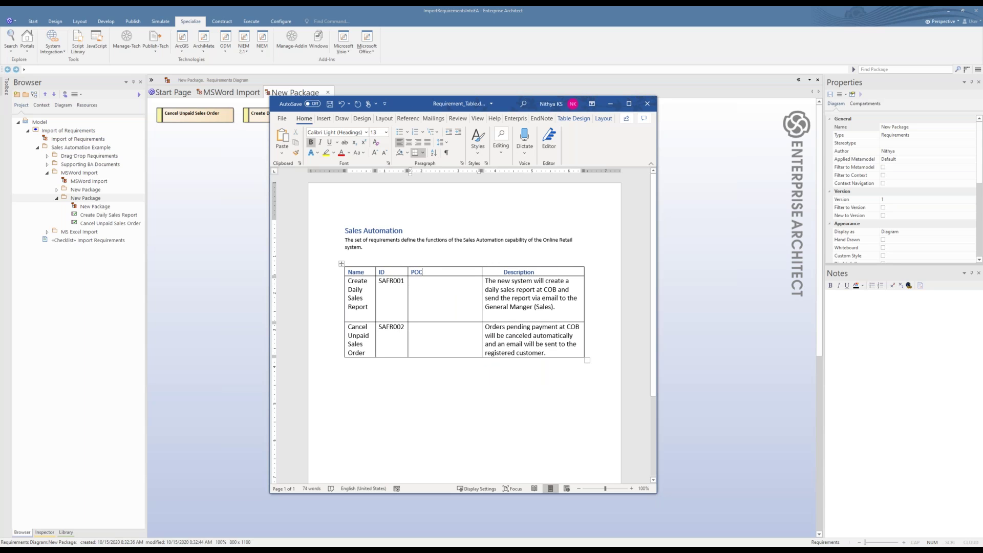
drag(481, 269, 459, 270)
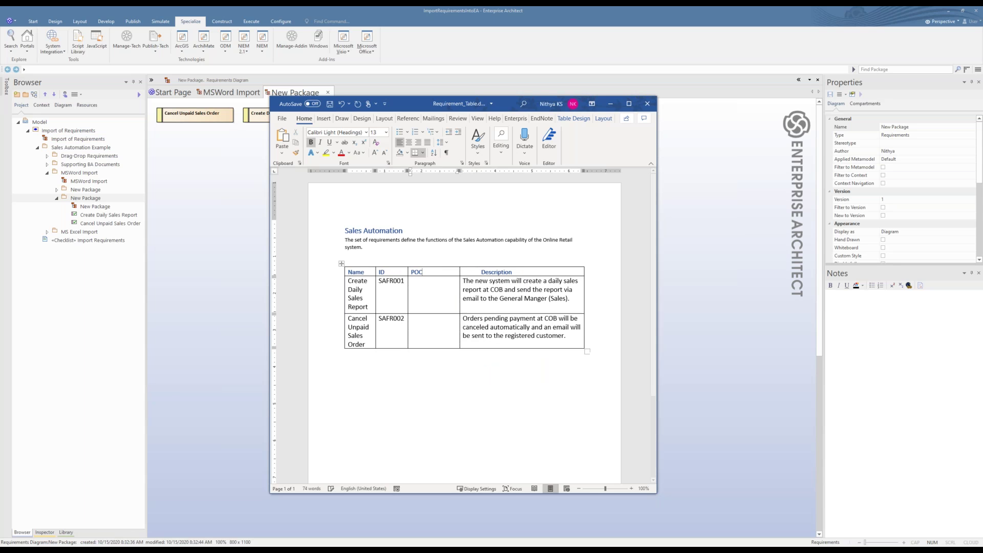
- Enter the contact's first name, capitalized, in the POC column for both requirements
key(Down)
text(Alexa)
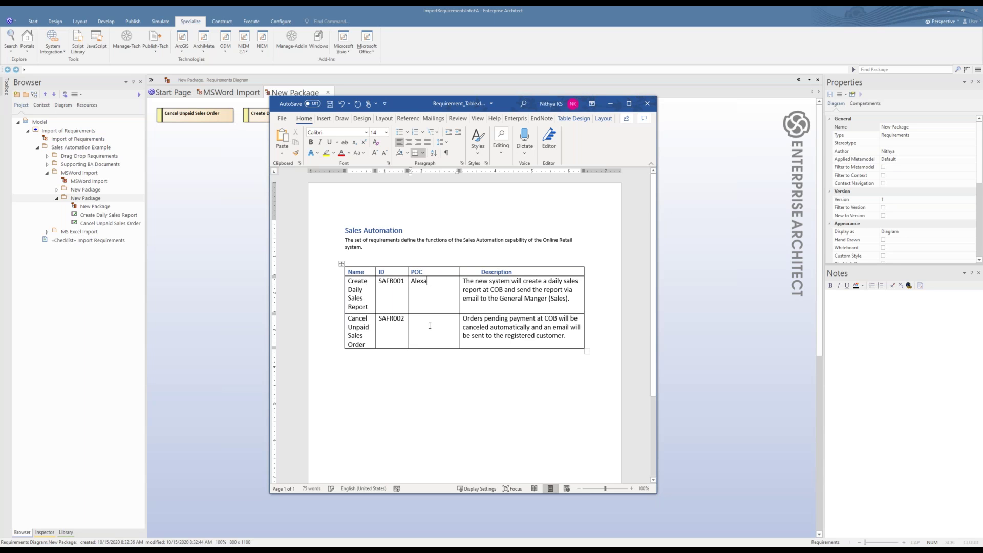
click(431, 326)
text(alexa)
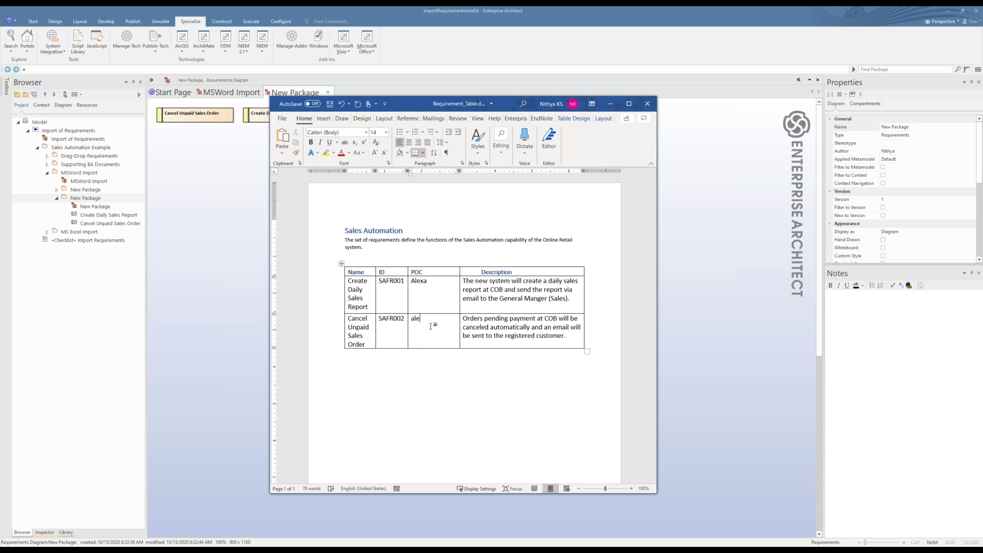
key(BackSpace)
key(BackSpace)
key(BackSpace)
key(BackSpace)
key(BackSpace)
text(Alexa)
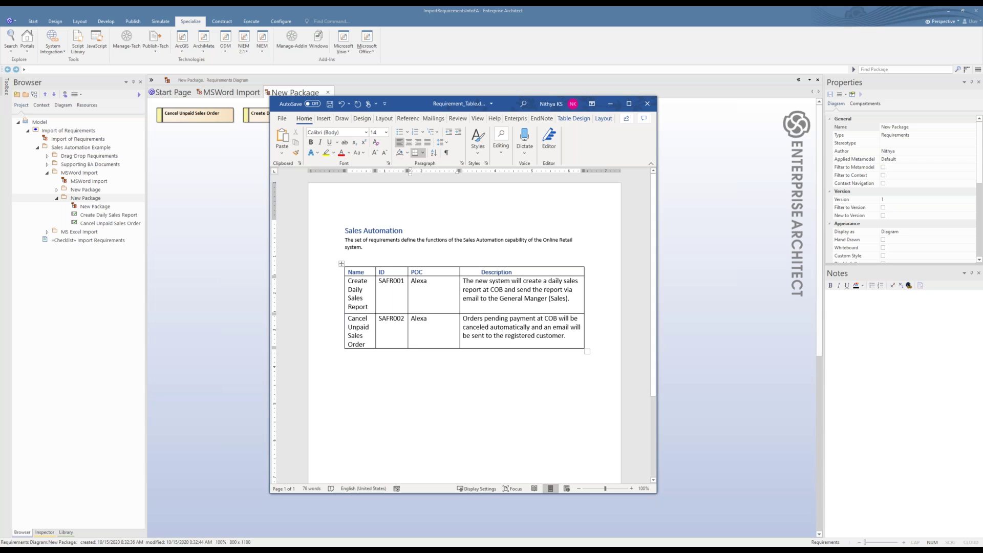
- Try to narrow the POC column further at the first requirement row, and undo the resize
click(463, 289)
drag(459, 286, 437, 285)
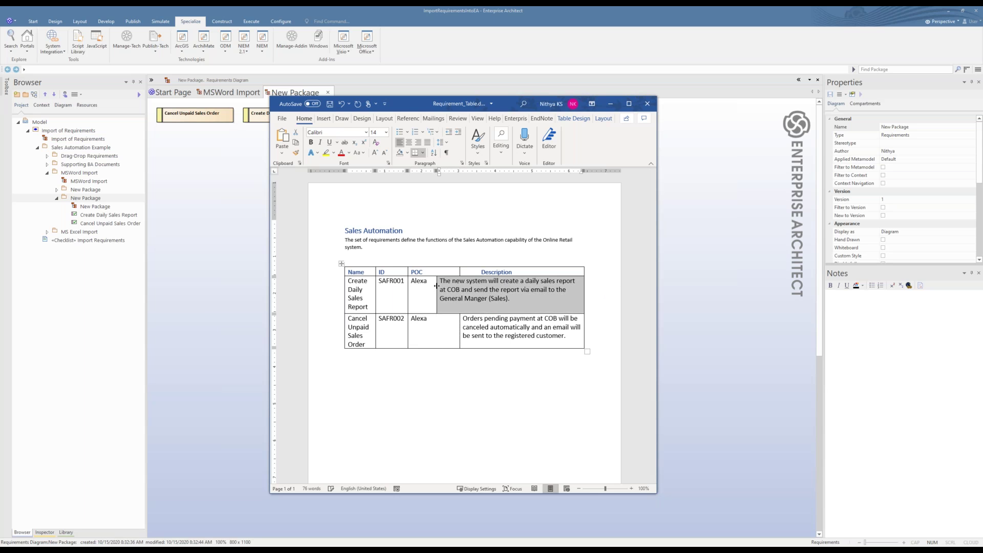
key(ctrl+z)
- Save Requirement_Table.docx and minimize the Word window
click(459, 390)
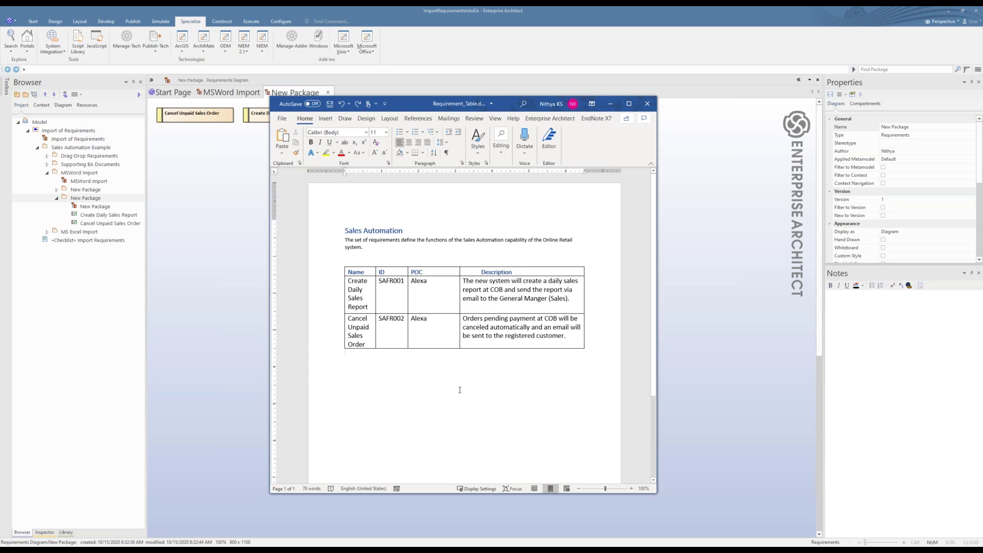
key(ctrl+s)
click(610, 104)
- Open the user-defined Webinar Word import profile for editing and advance to its table element mapping
click(370, 52)
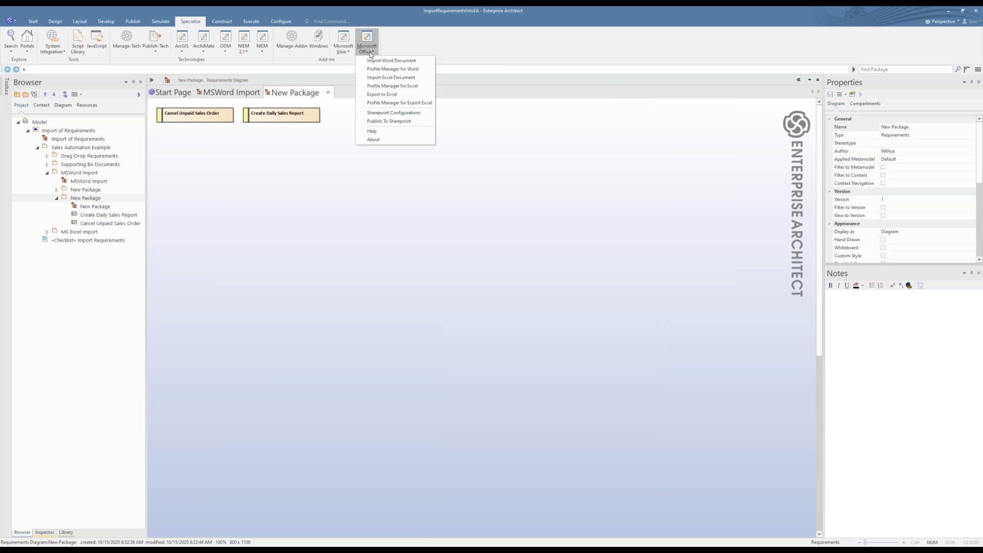
click(378, 69)
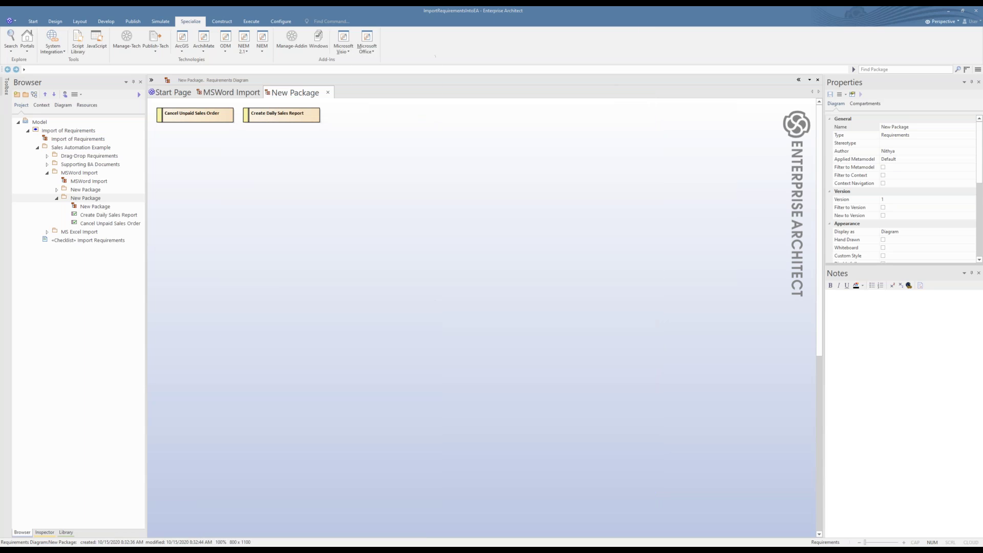
click(412, 253)
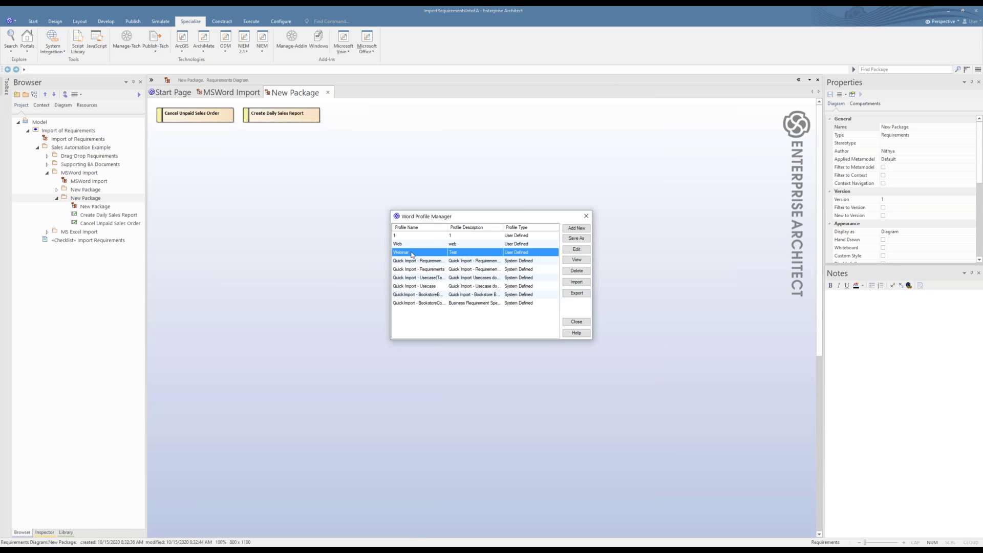
click(572, 251)
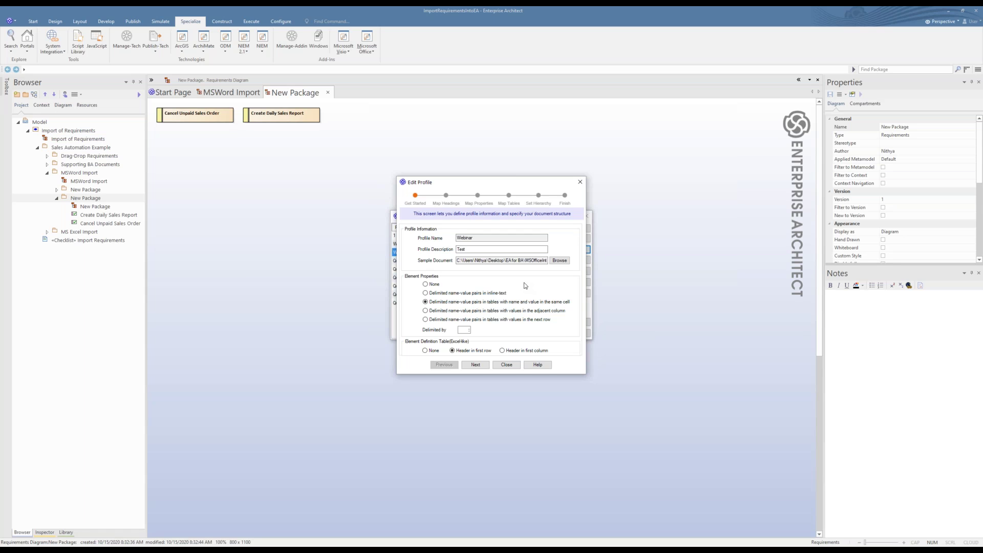
click(475, 365)
click(475, 365)
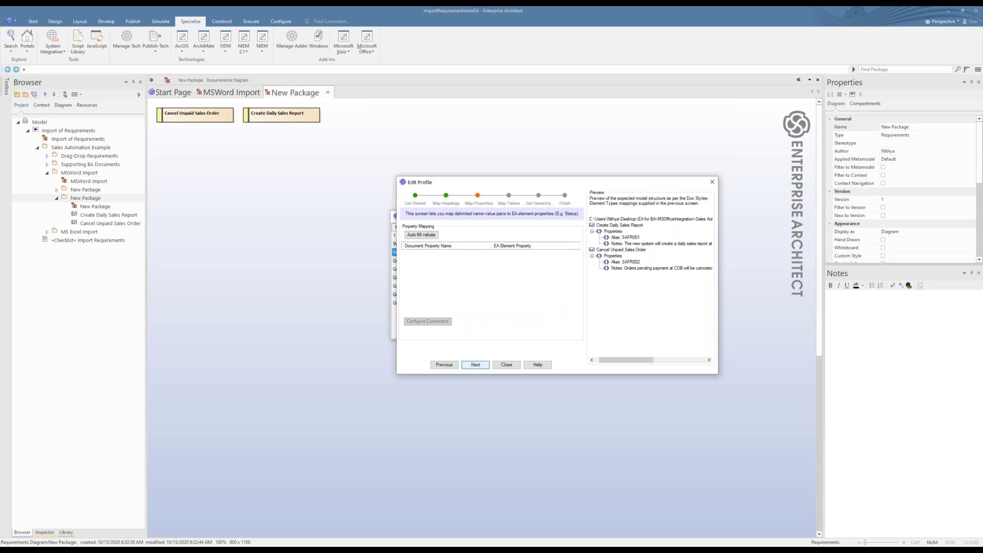
click(474, 365)
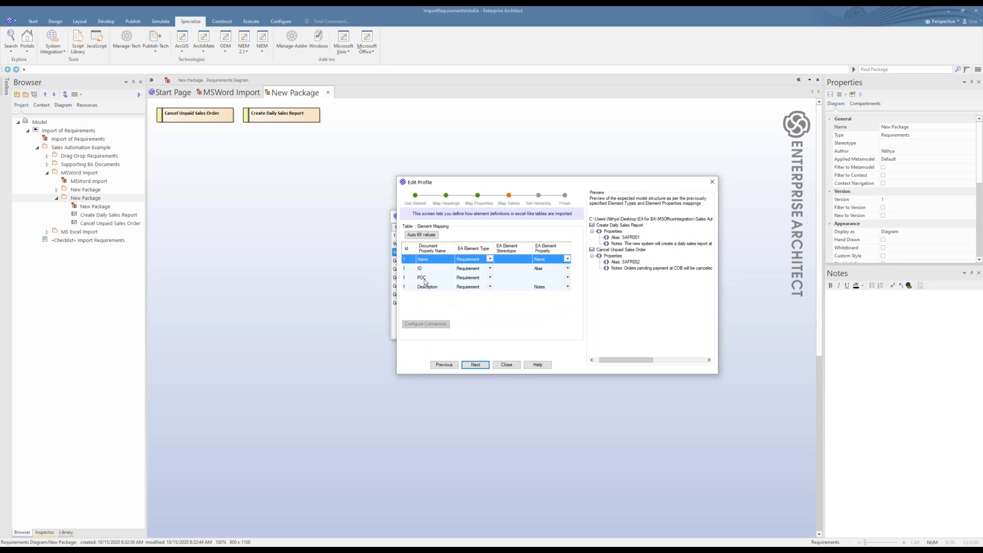
- Map the POC table column to a new tagged value named PointOfContact
click(548, 278)
click(567, 277)
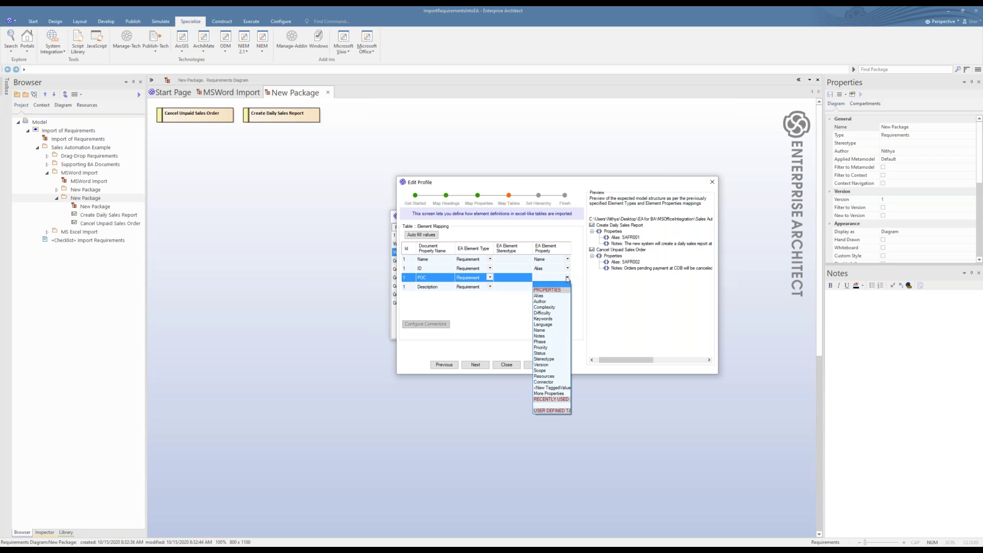
click(562, 392)
text(Po)
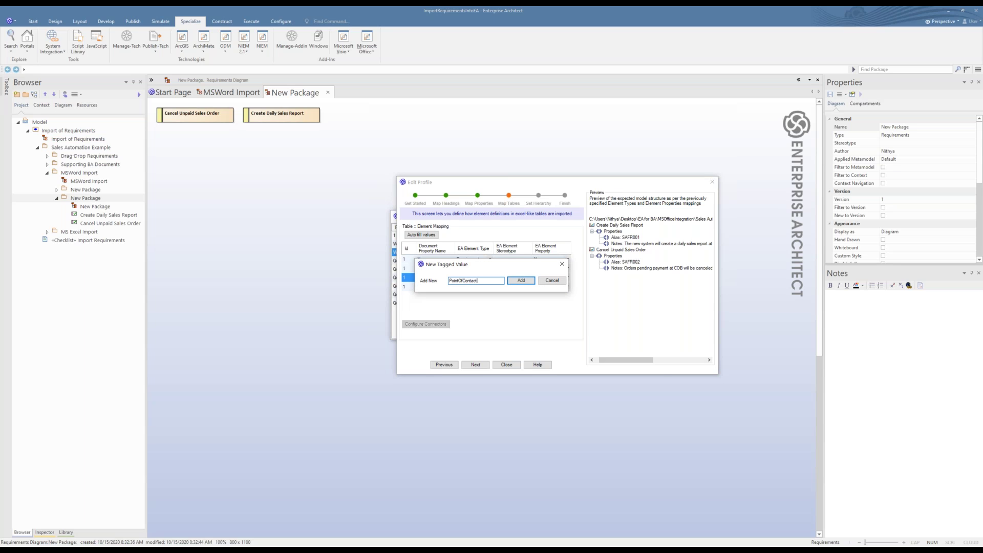
text(intOfContact)
click(528, 281)
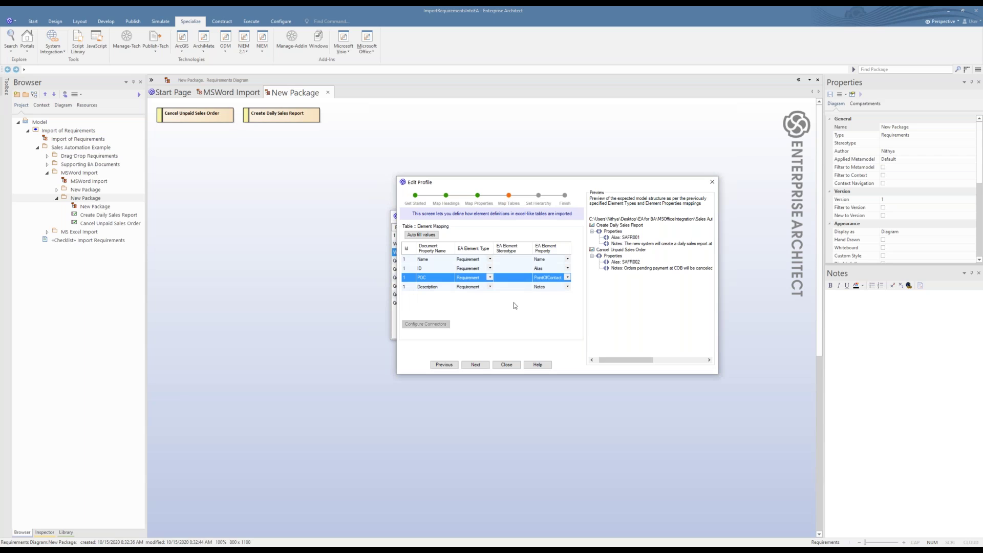
- Finish saving the edited Webinar profile, continuing despite the element name mapping prompt, and close the Word Profile Manager
click(476, 365)
click(475, 365)
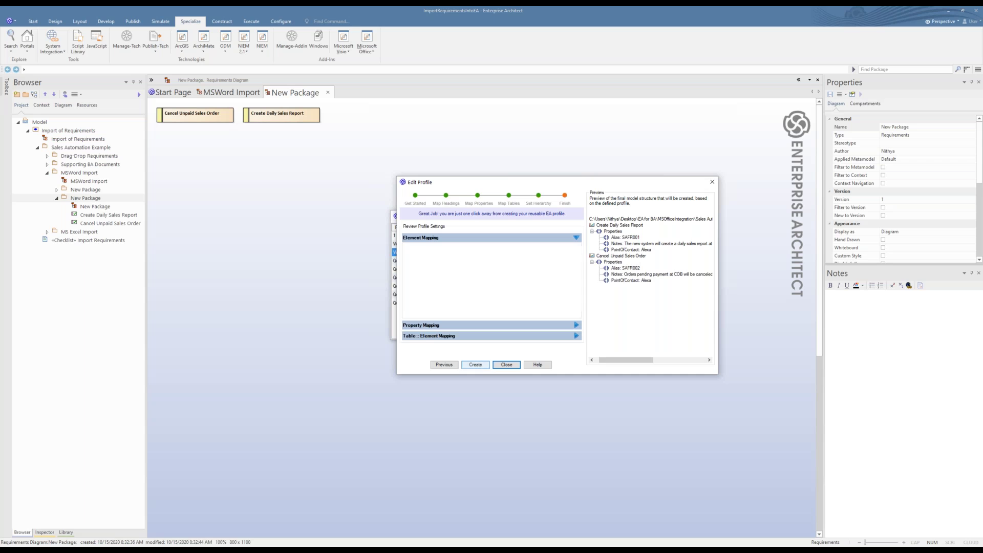
click(475, 365)
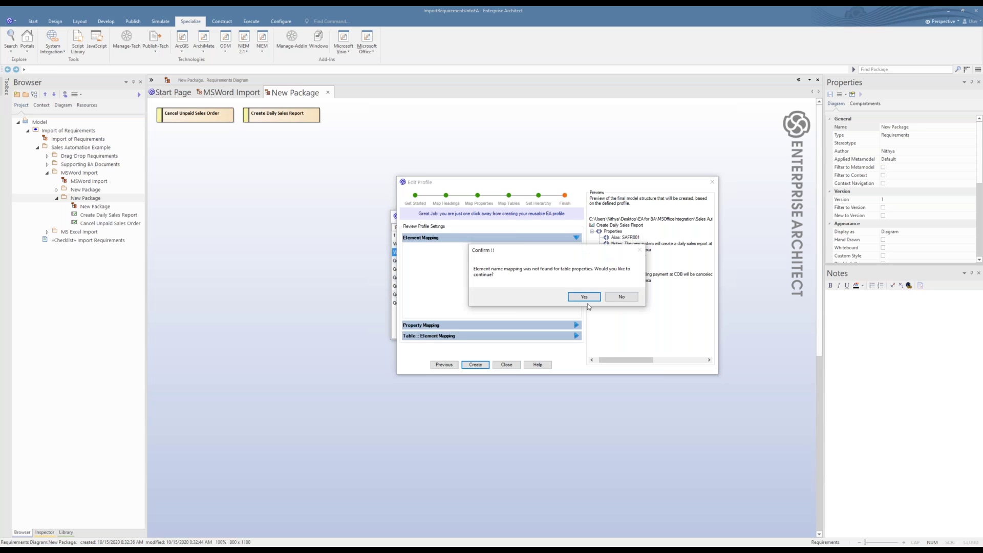
click(585, 297)
click(588, 300)
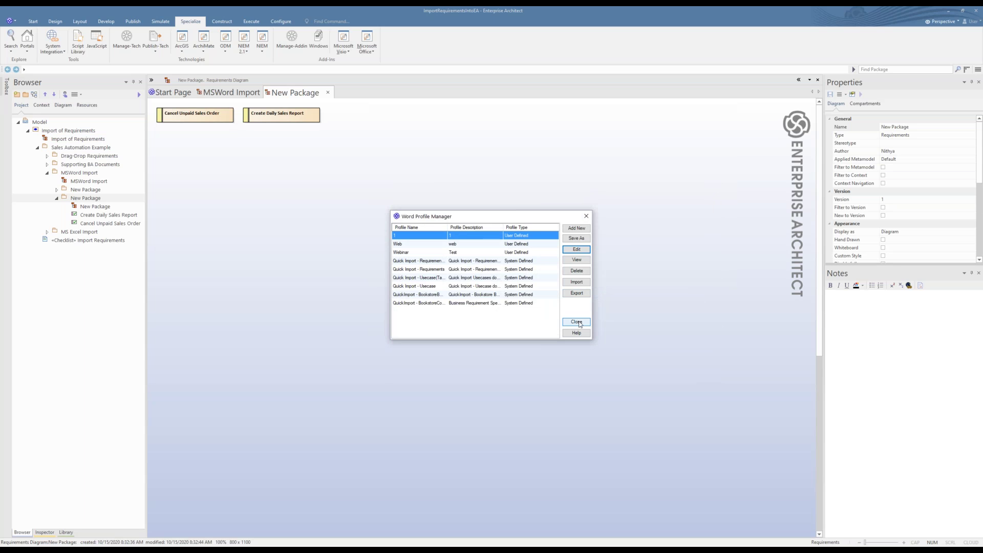
click(578, 322)
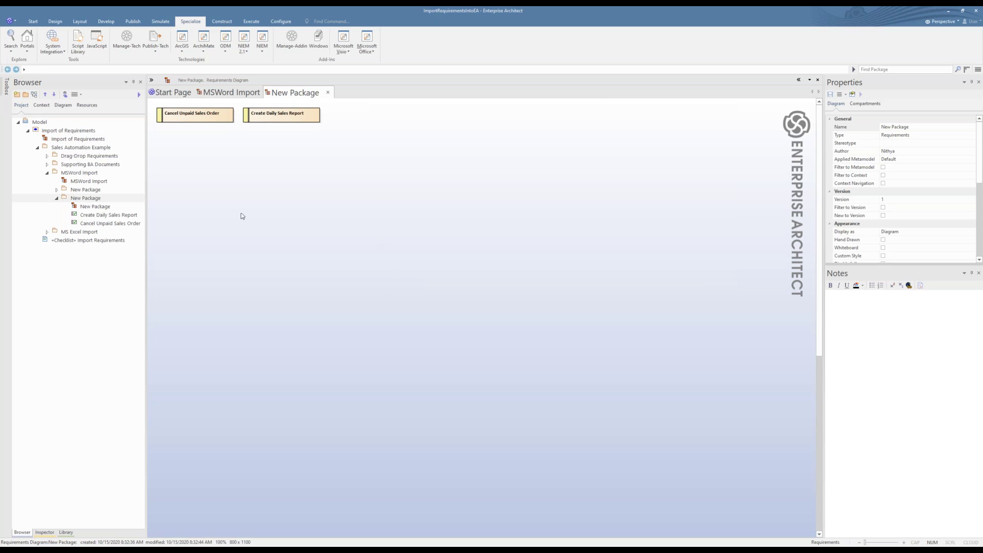
- Start a Word document import into the MSWord Import package with Requirement_Table.docx as the document to import
click(56, 197)
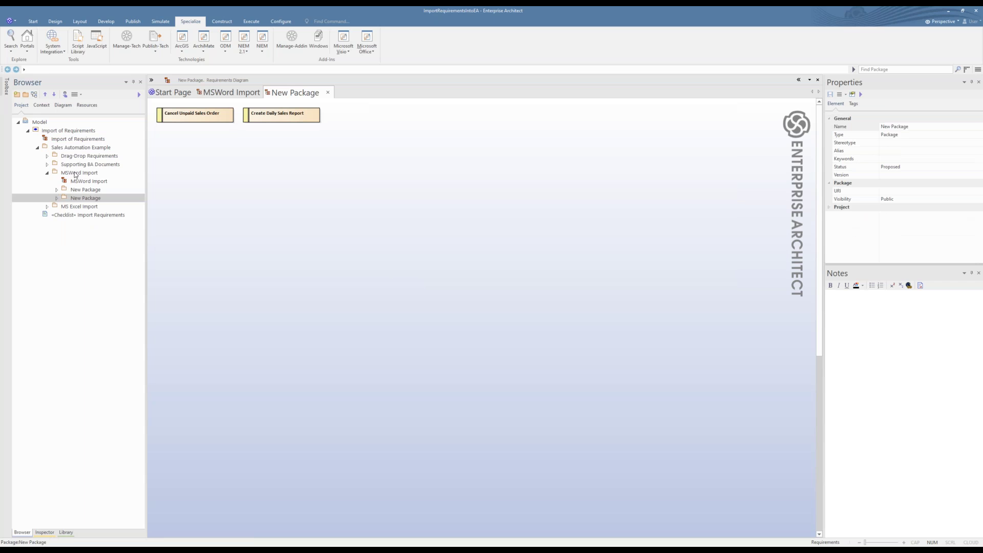
click(76, 173)
click(368, 48)
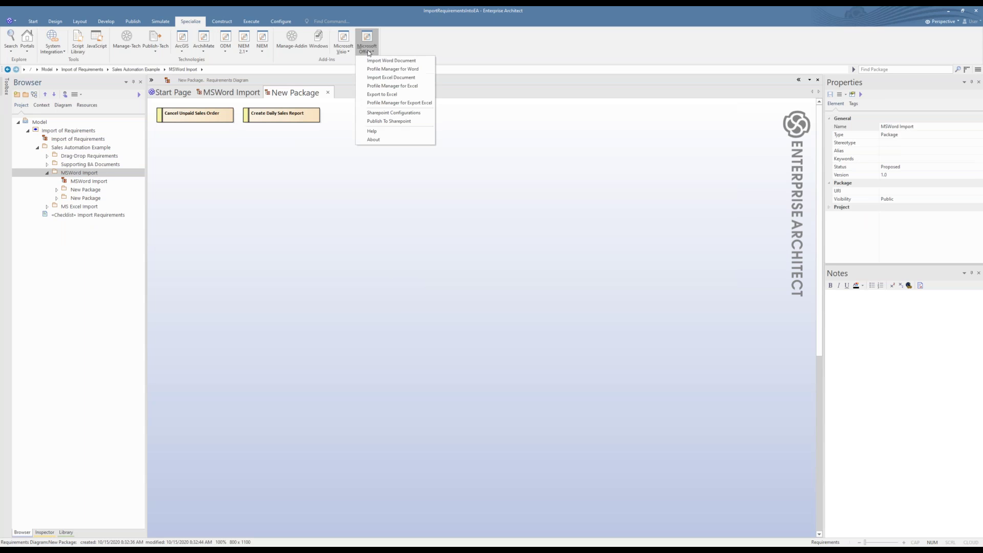
click(372, 62)
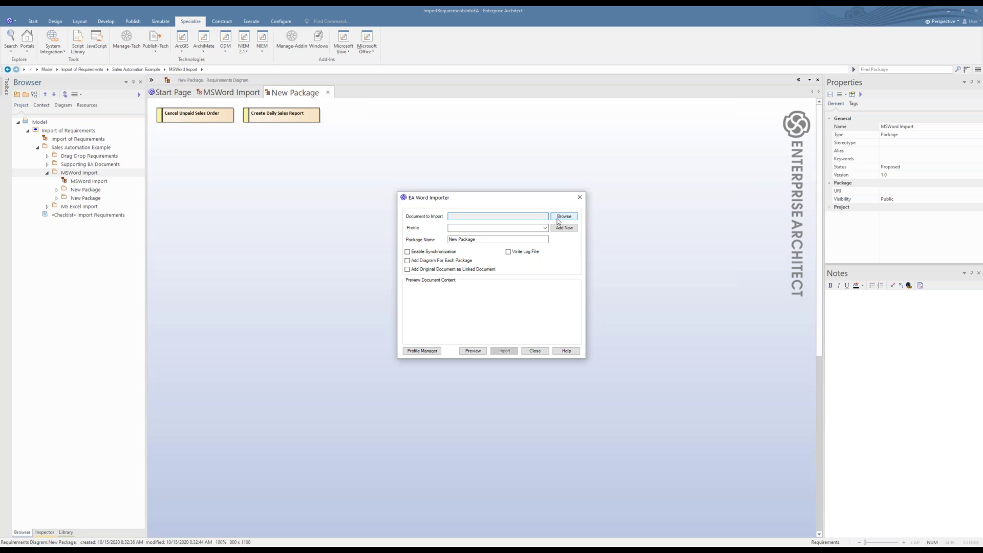
click(558, 220)
click(563, 222)
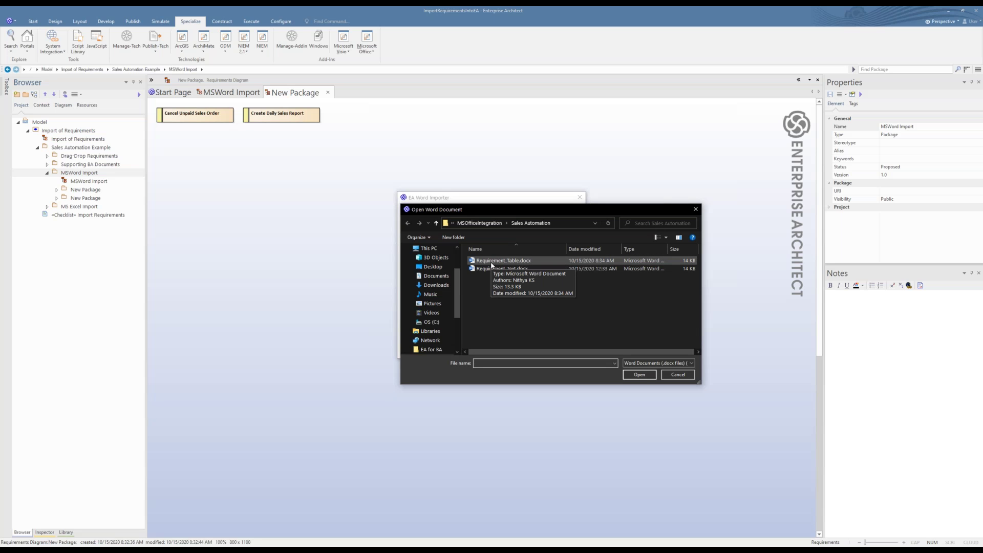
click(492, 262)
click(639, 375)
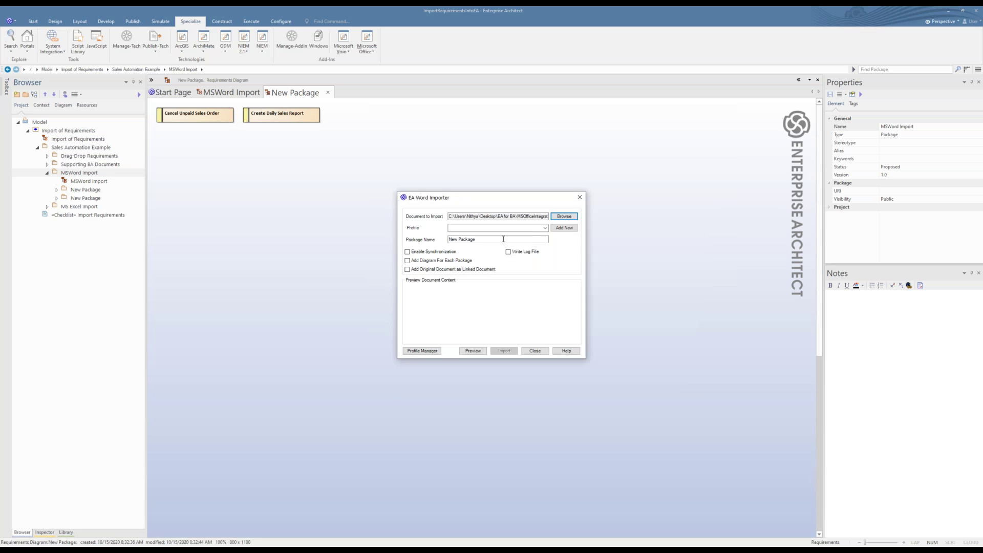
- Set the import to use the Webinar profile with a diagram for each package, and preview the document content
click(545, 227)
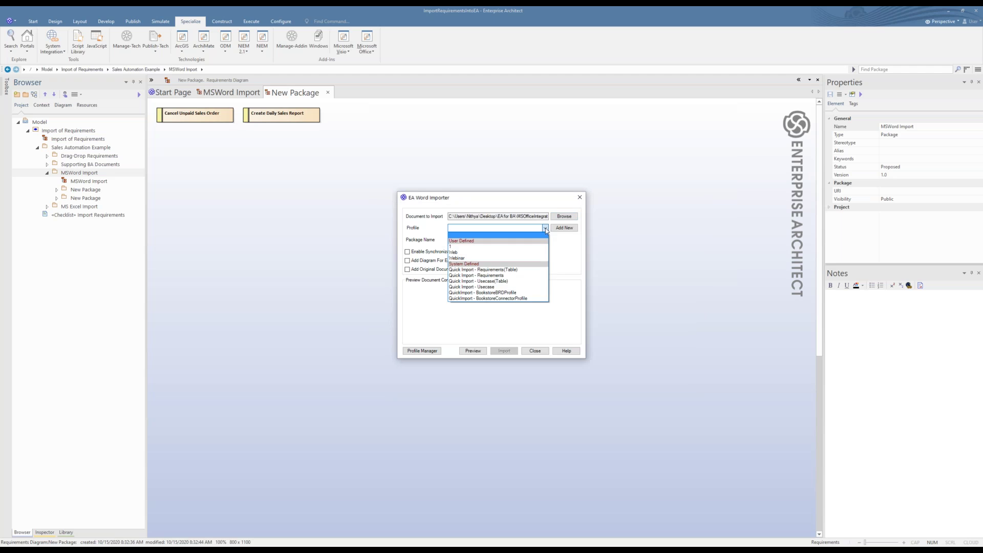
click(534, 258)
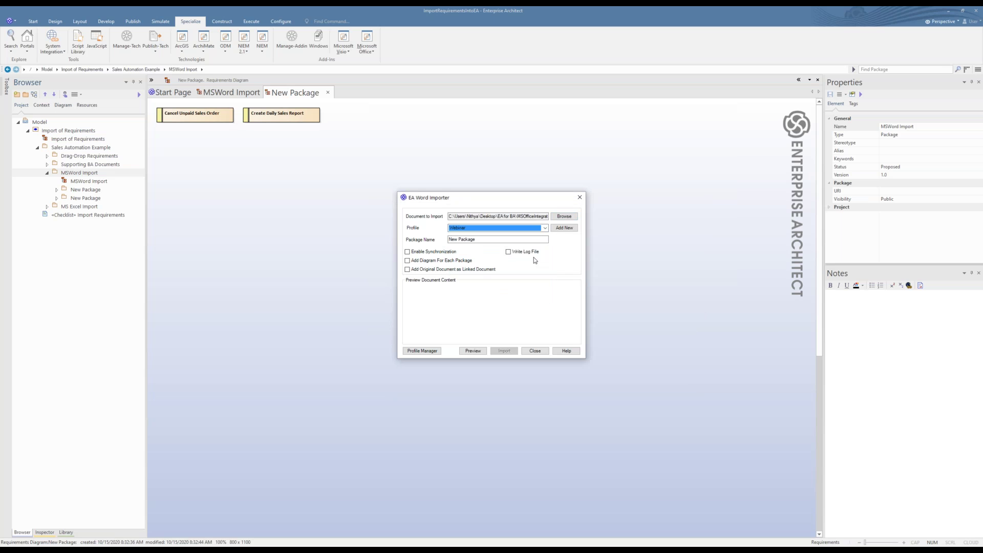
click(427, 261)
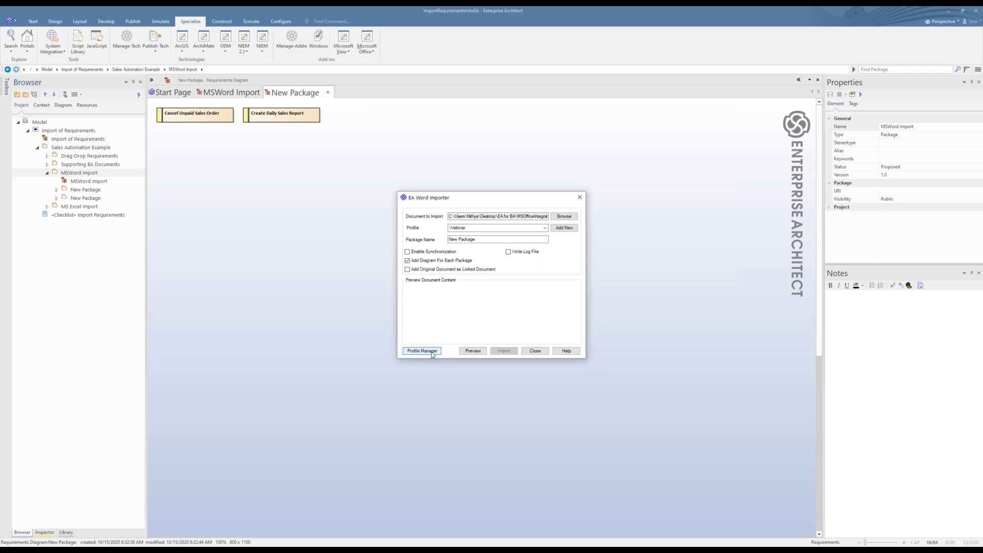
click(472, 351)
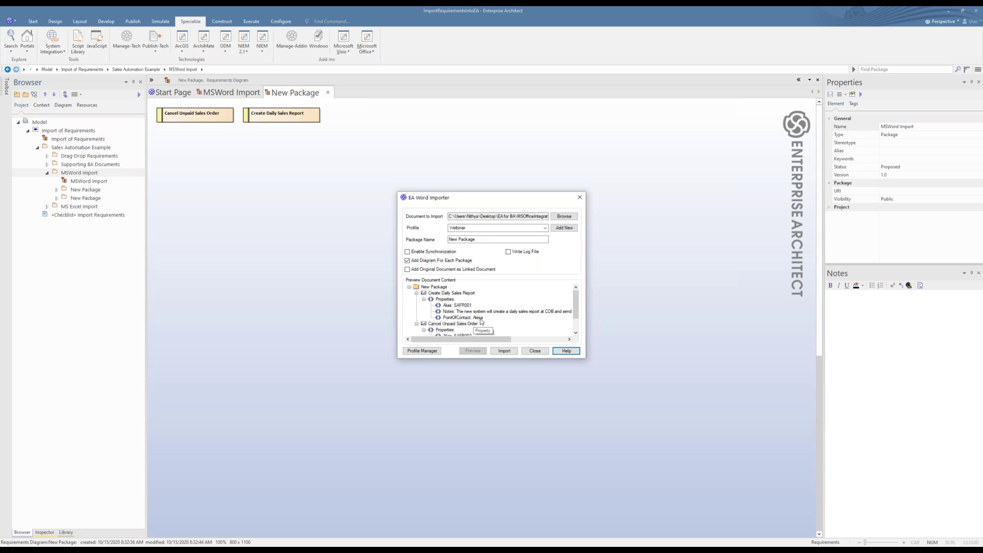
drag(575, 316, 575, 328)
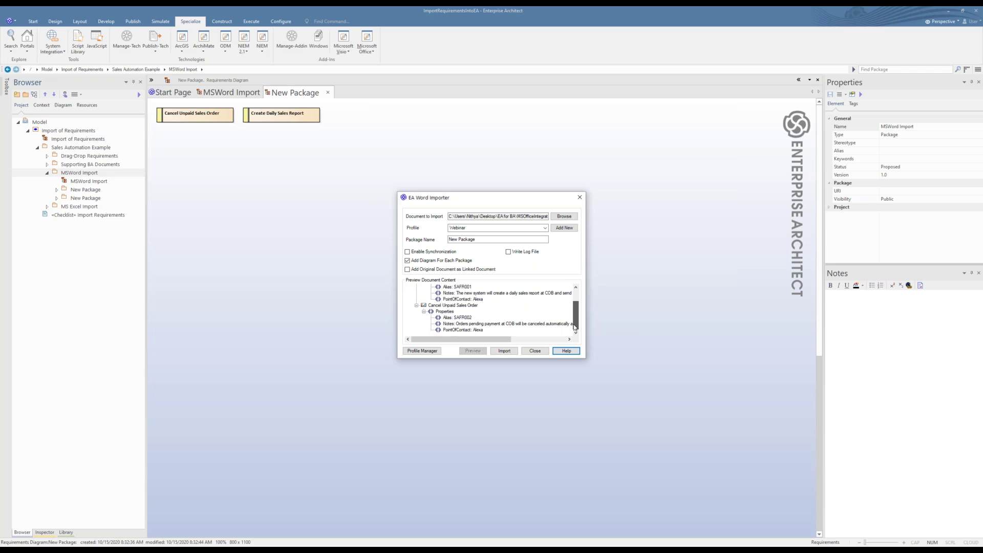
- Import the previewed requirements into the model and close the Word importer
click(510, 352)
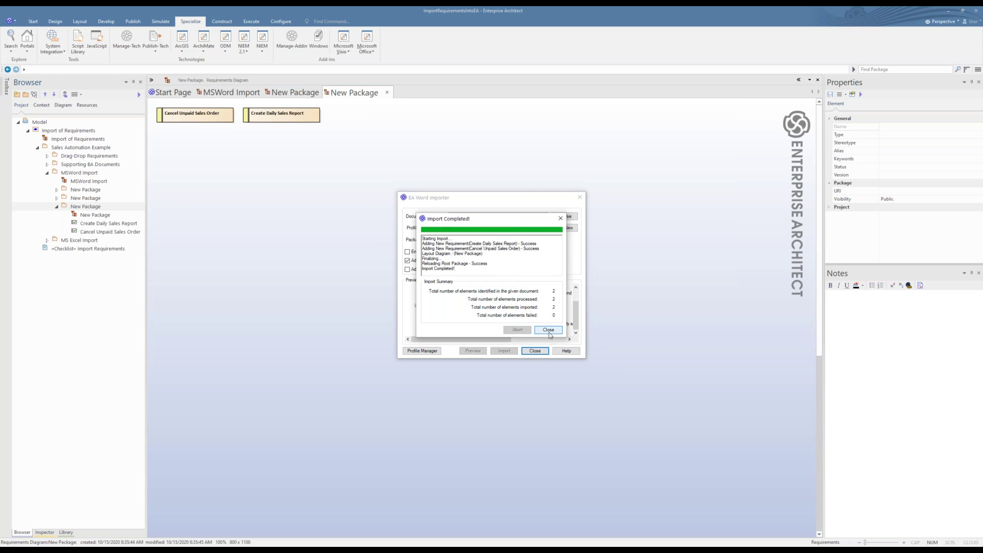
click(548, 329)
click(534, 350)
- Inspect the imported Cancel Unpaid Sales Order requirement's name, notes and tagged values, then close its properties
click(229, 120)
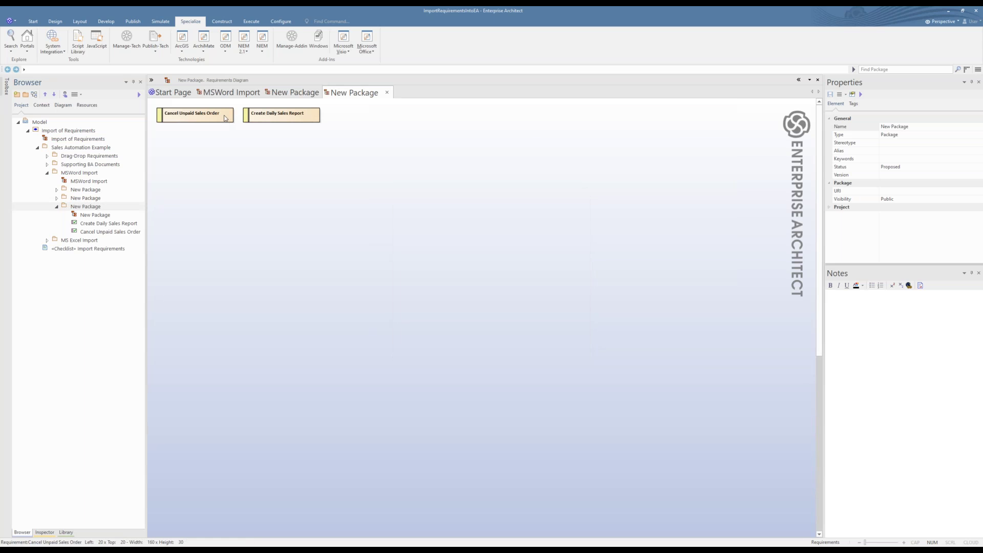
double_click(224, 116)
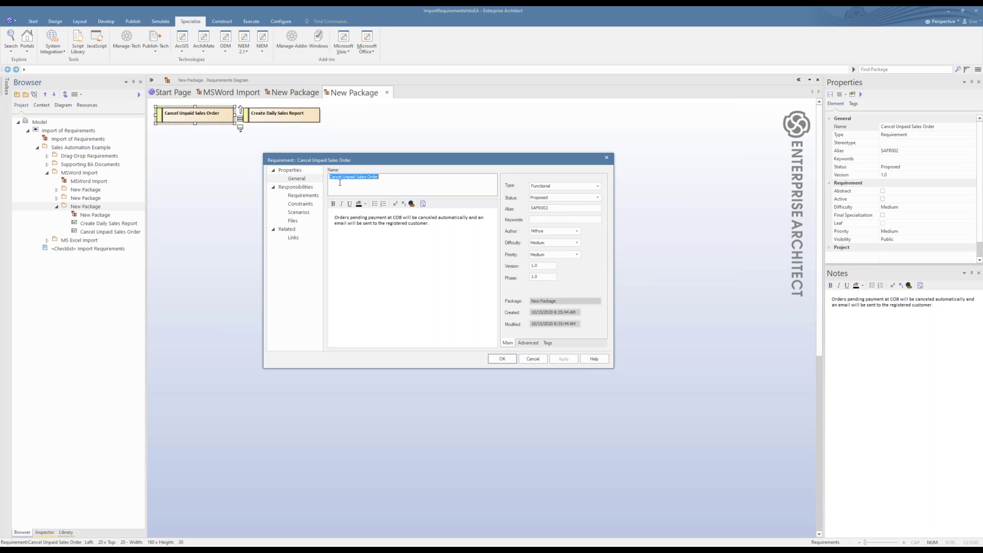
key(ctrl+x)
click(438, 222)
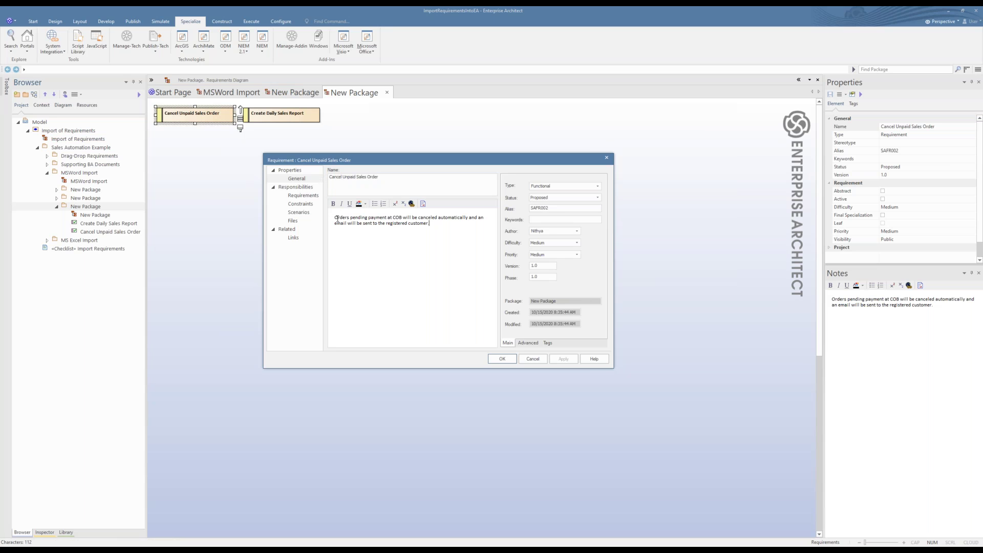
drag(337, 217, 420, 223)
click(447, 234)
click(547, 343)
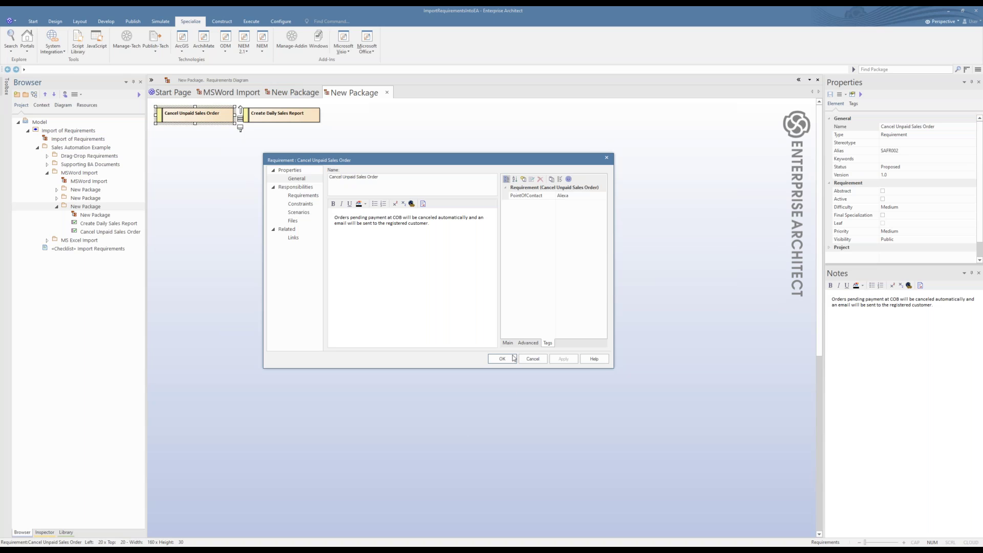
click(513, 359)
click(408, 294)
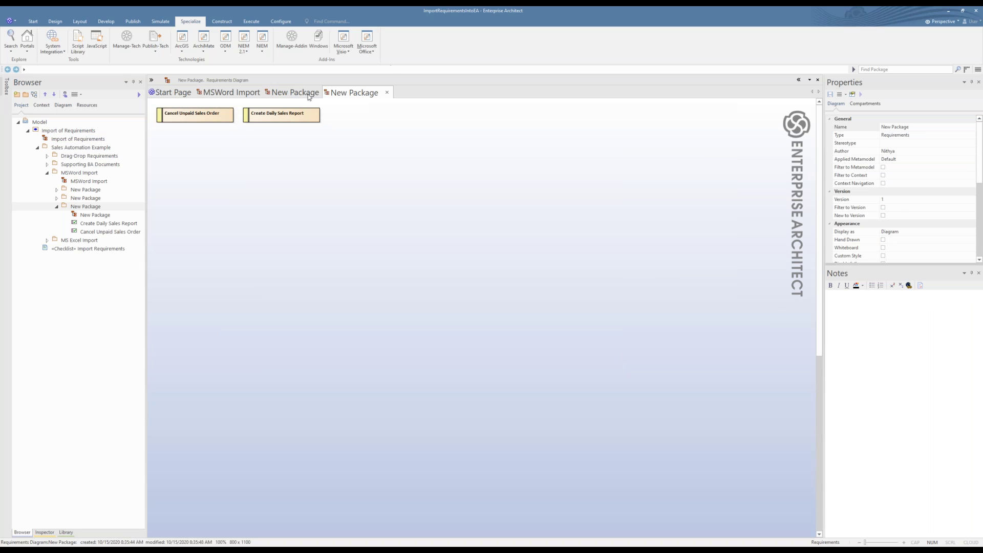
- Close both New Package diagrams and the MSWord Import diagram
click(387, 92)
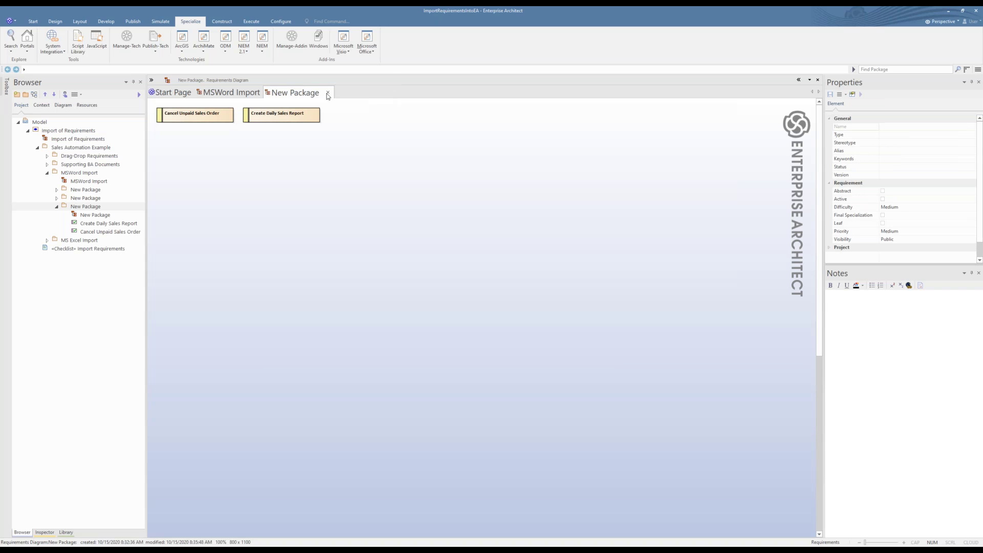
click(328, 93)
click(274, 92)
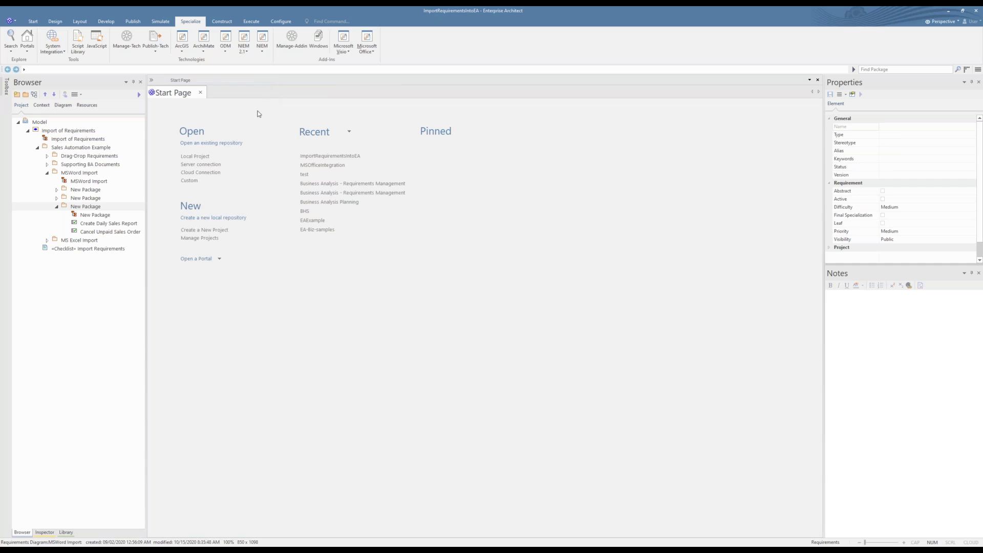
- Open the Import of Requirements diagram and check off "Import requirements elements from MSWord document" in its checklist
double_click(77, 138)
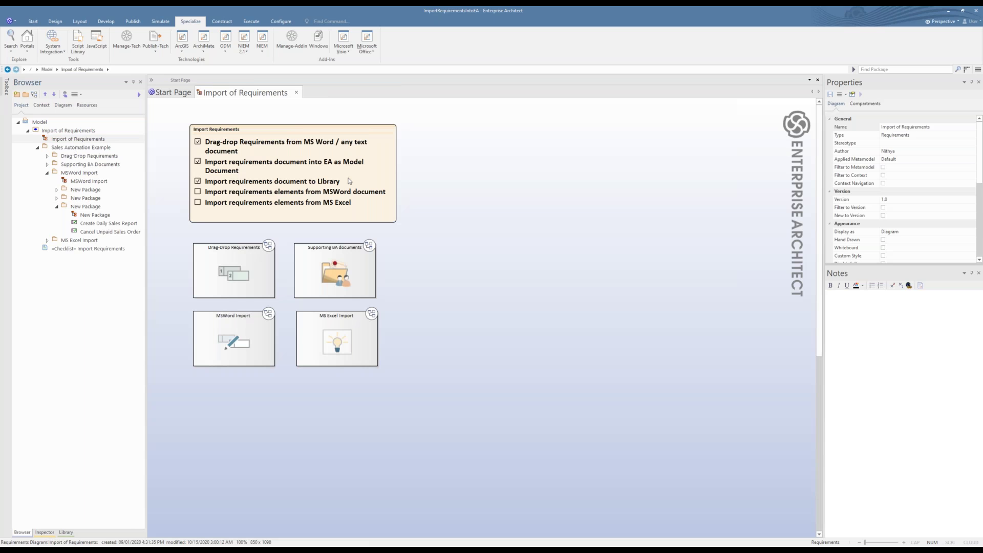
click(197, 191)
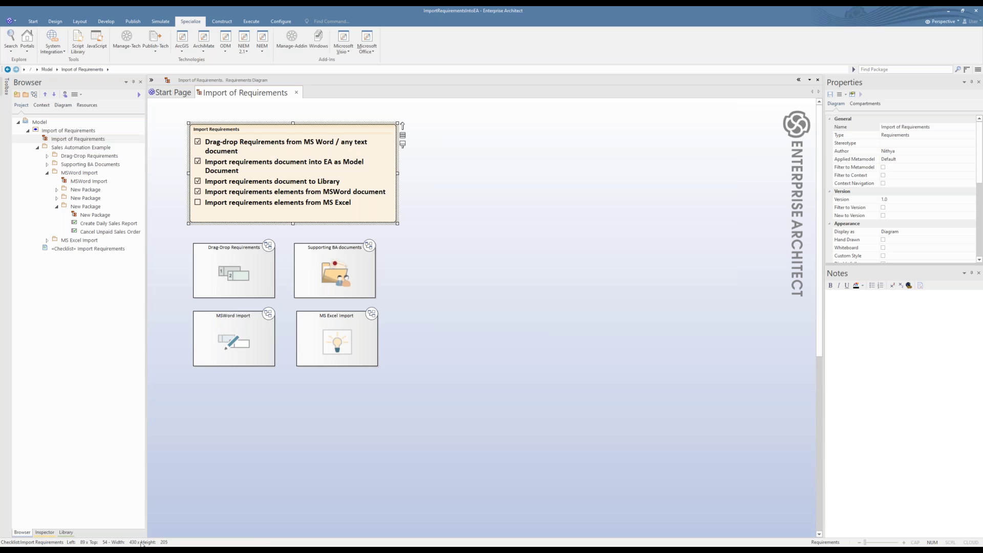
- Switch to the Sales Automation folder and open Requirements.xlsx in Excel
mouse_move(55, 550)
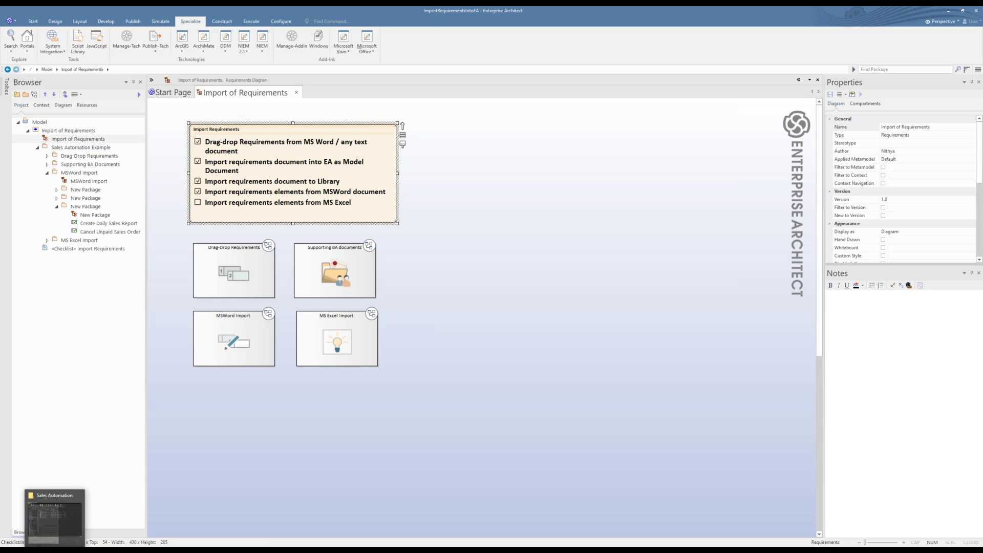
click(55, 517)
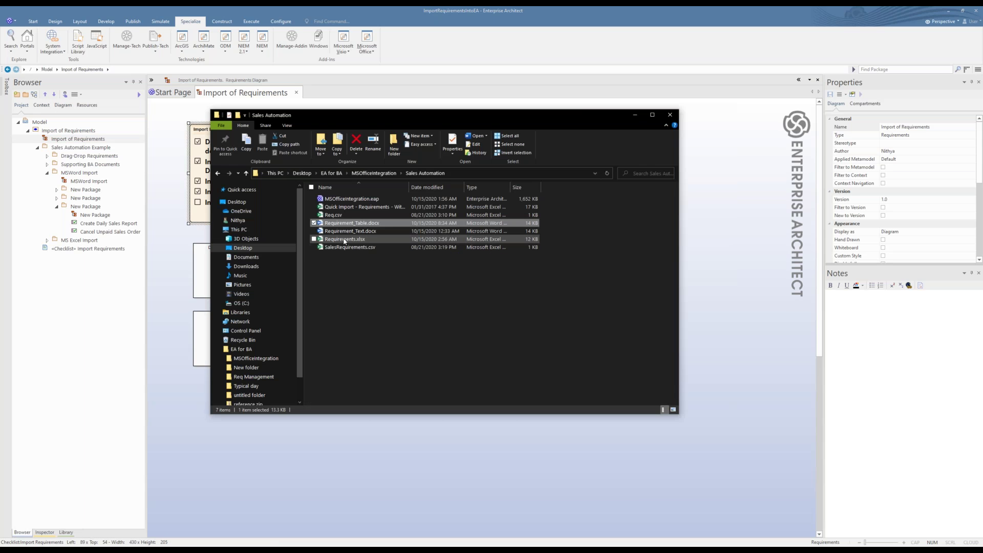
click(345, 239)
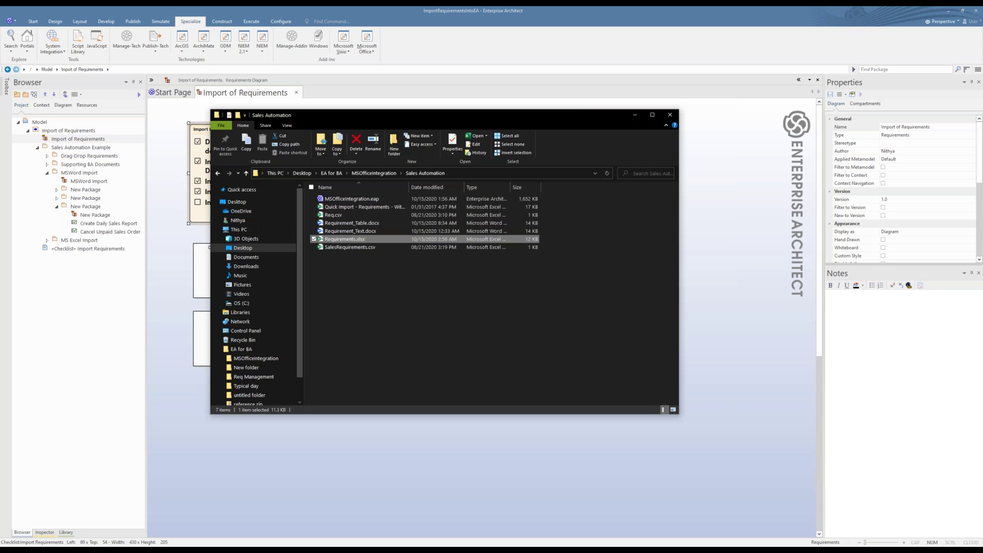
key(Return)
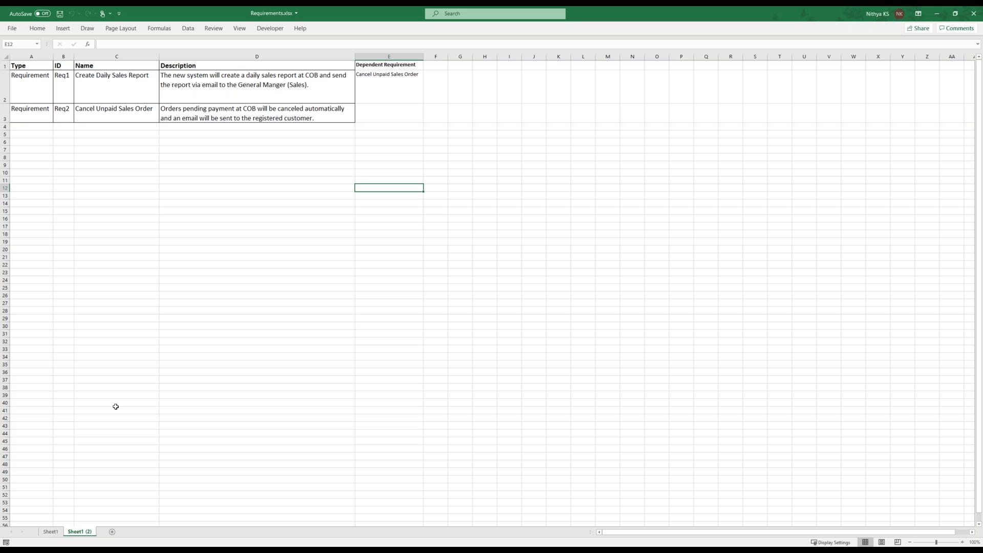
- Examine the type, name and description of the Create Daily Sales Report requirement on Sheet1
click(51, 532)
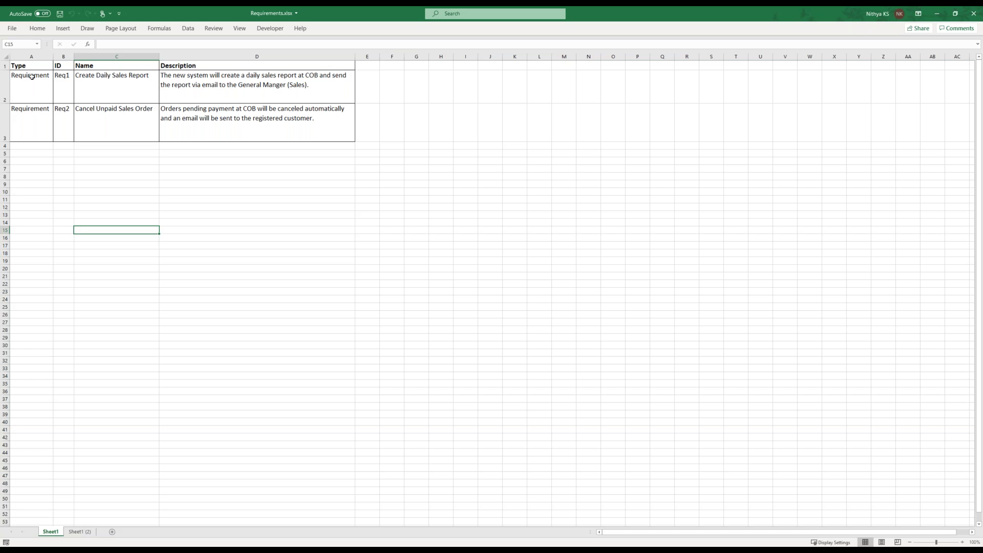
click(32, 94)
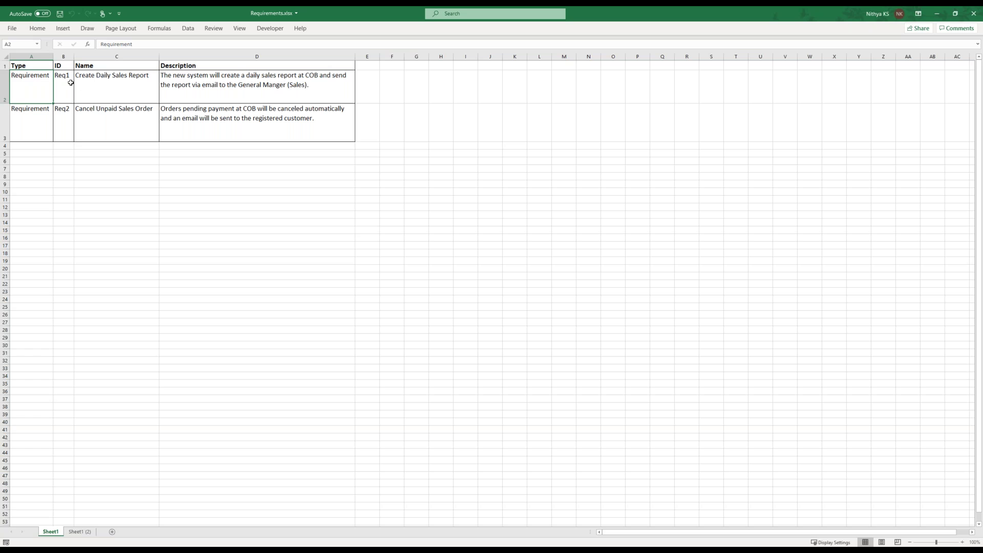
click(92, 95)
click(171, 94)
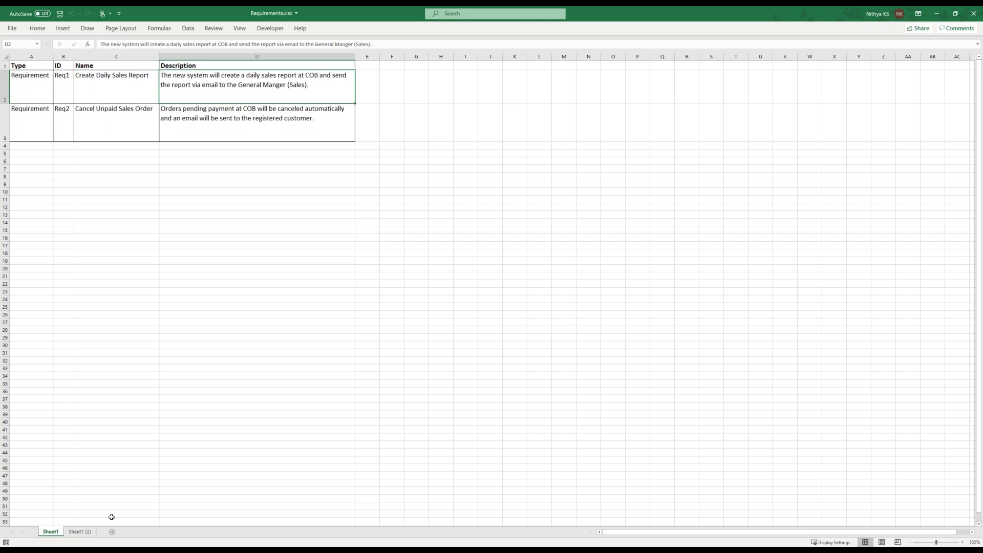
- Return to Enterprise Architect, open the MS Excel Import diagram, and expand the MS Excel Import package in place of MSWord Import
key(alt+Tab)
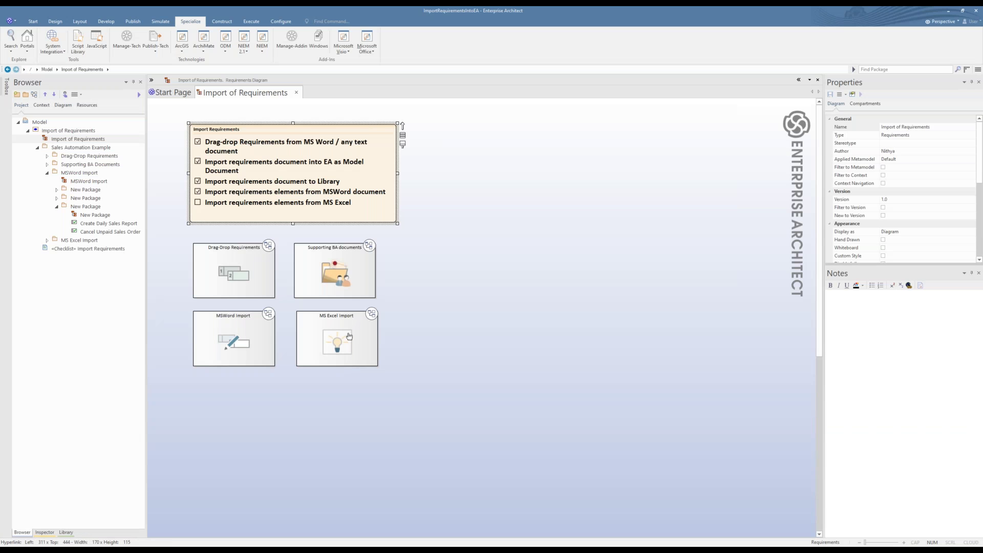
double_click(349, 336)
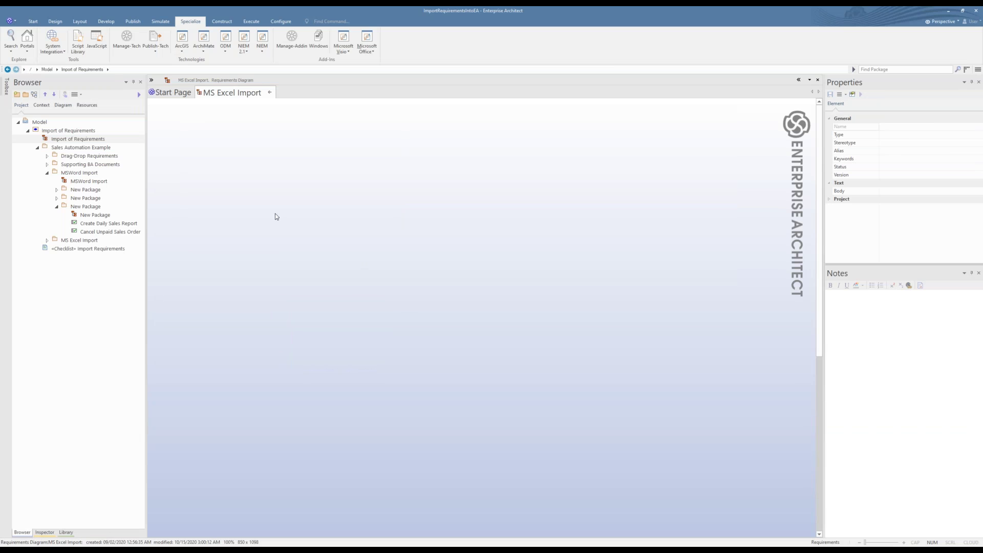
click(48, 172)
click(75, 182)
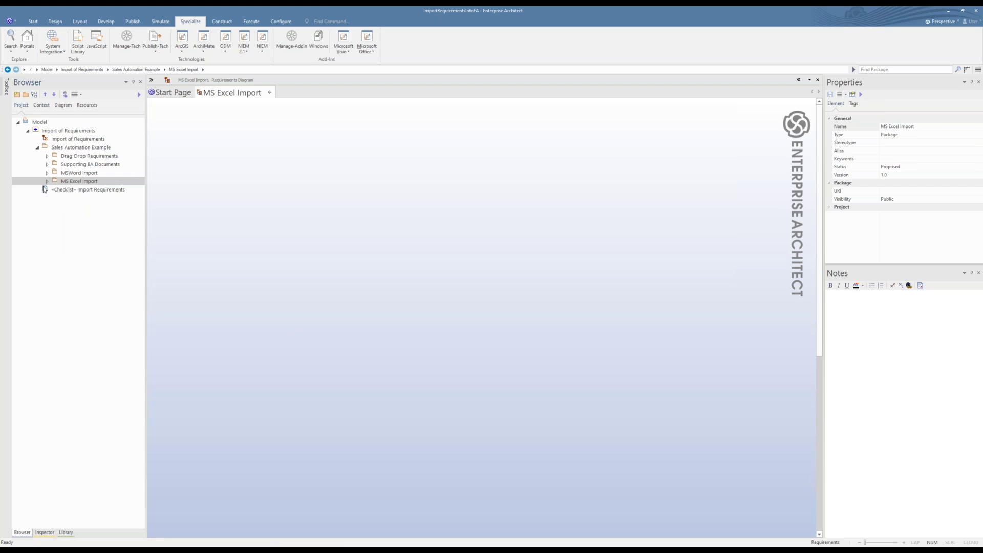
click(47, 181)
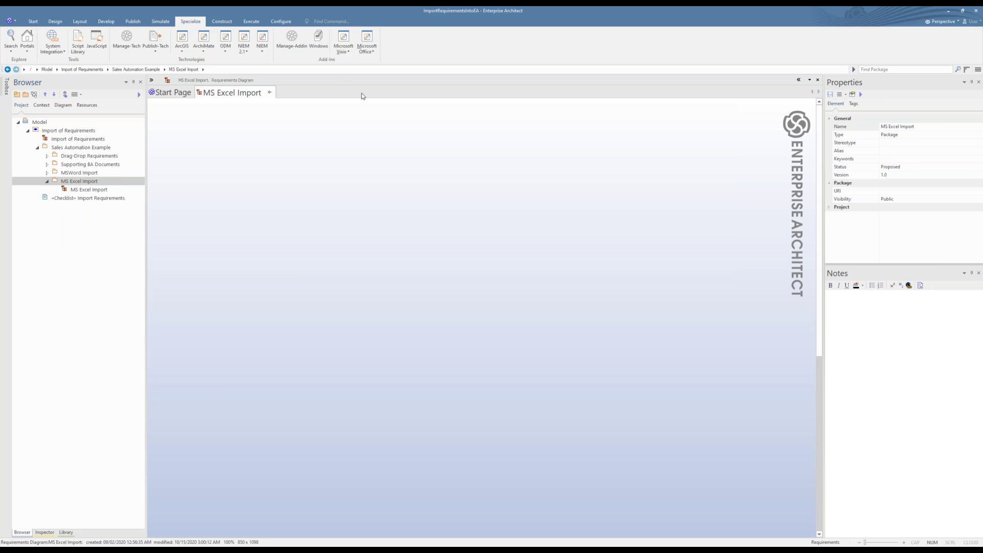
- Select the "Quick Import - Excel with ElementType" profile in the Excel profile manager and switch to the Requirements.xlsx workbook
click(370, 52)
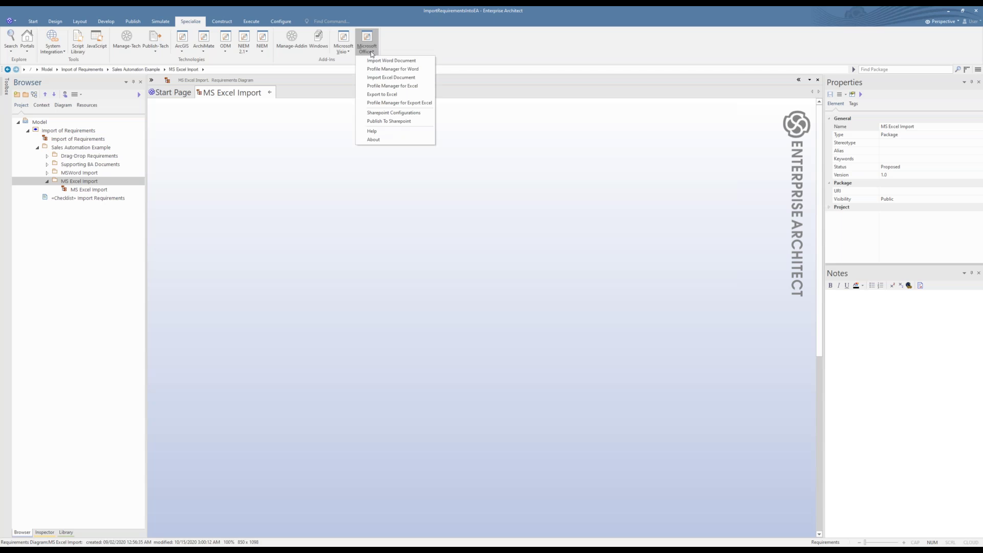
click(378, 88)
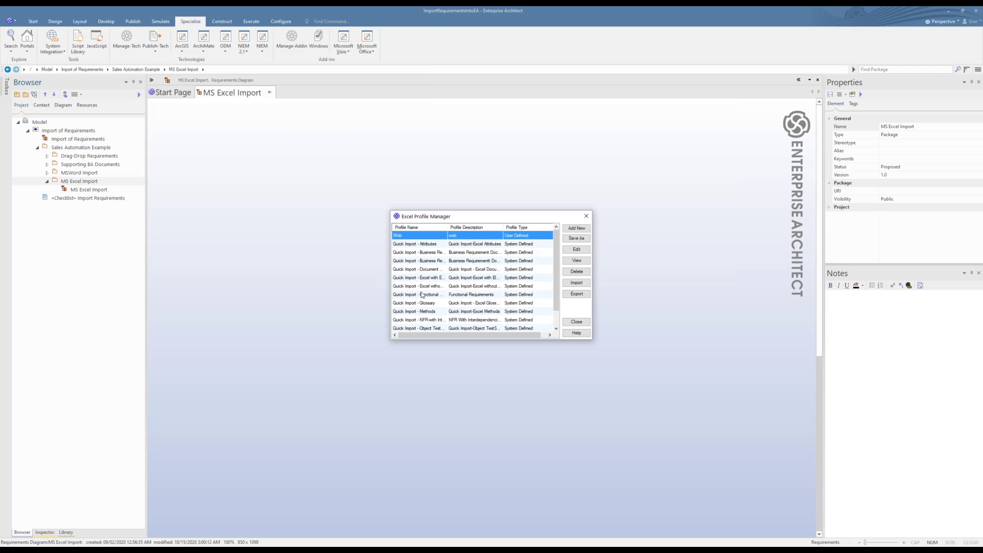
drag(446, 229, 491, 228)
click(444, 281)
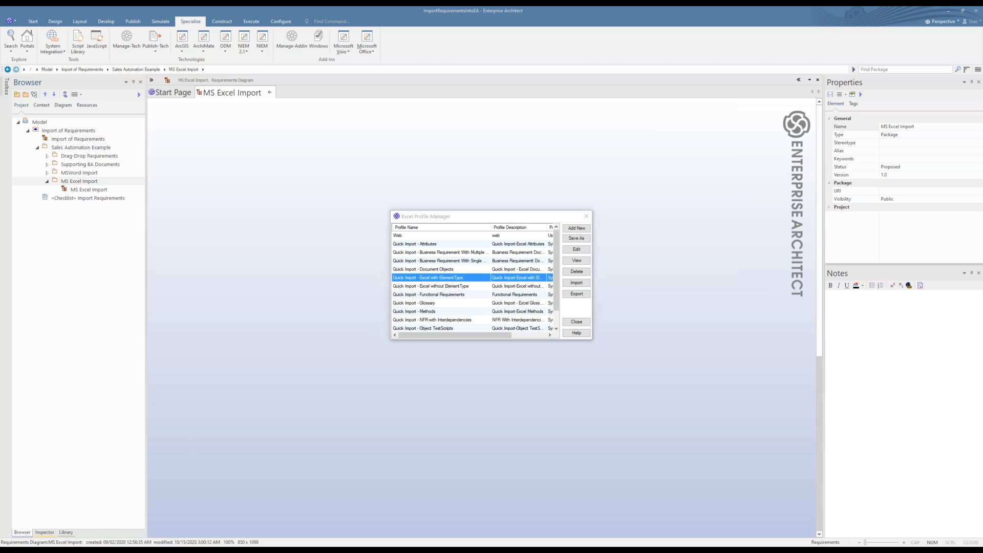
key(alt+Tab)
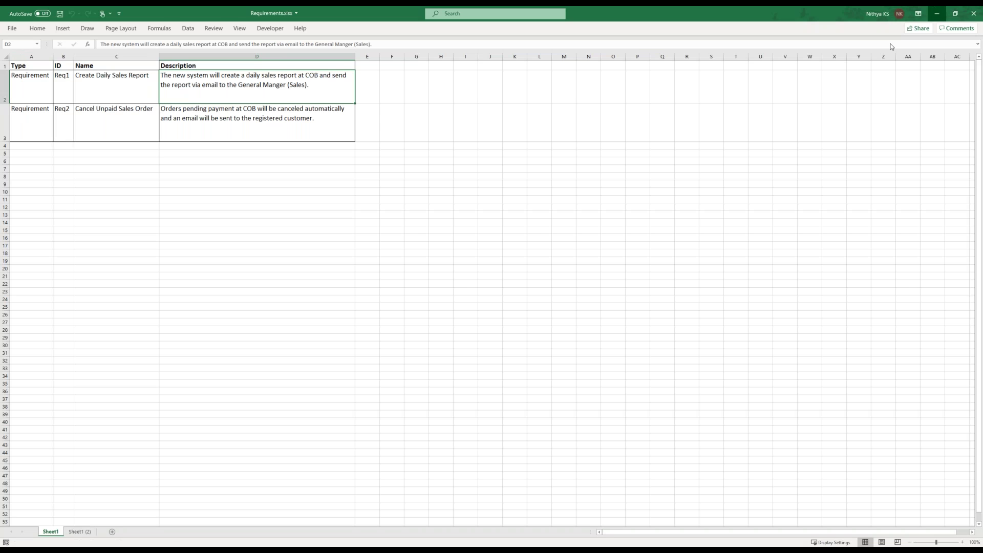
- Return to Enterprise Architect, review the sample document and sheet name of the "Quick Import - Excel with ElementType" profile, and close the profile manager
click(937, 14)
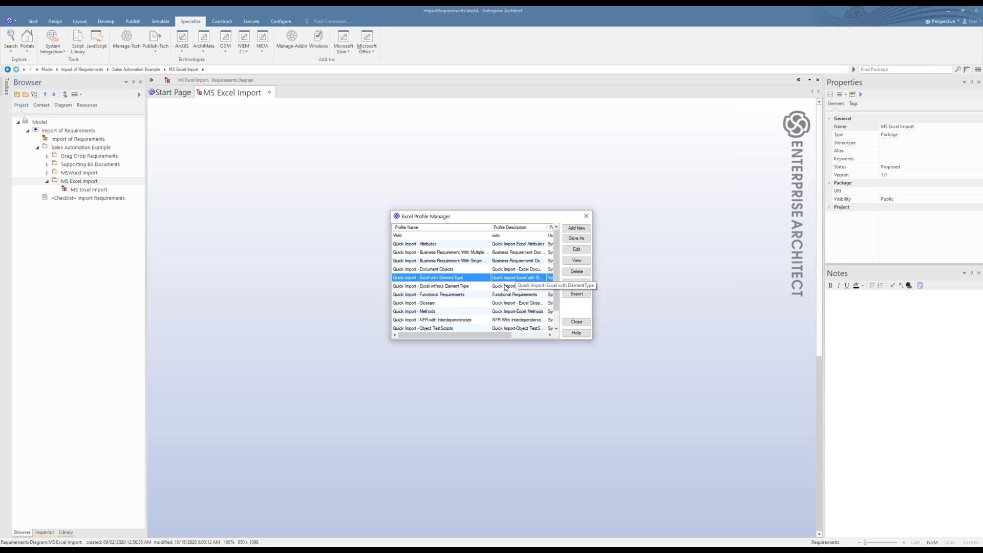
click(576, 261)
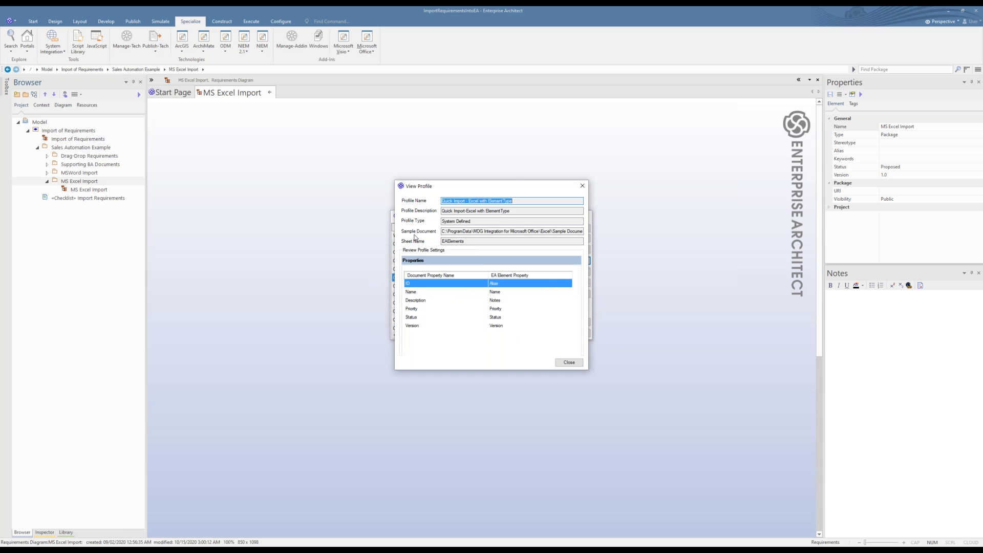
click(548, 231)
drag(442, 233, 583, 232)
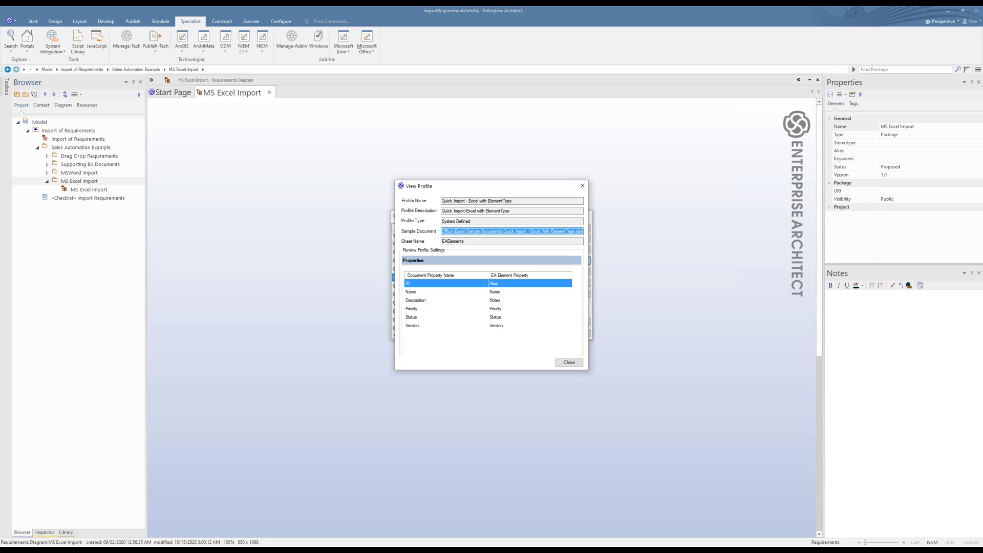
click(473, 241)
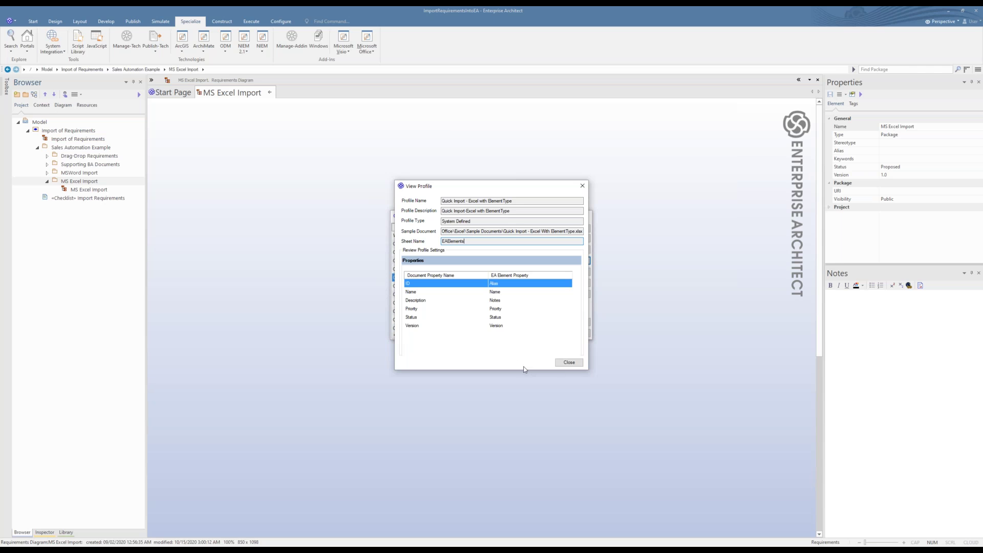
click(563, 365)
click(570, 323)
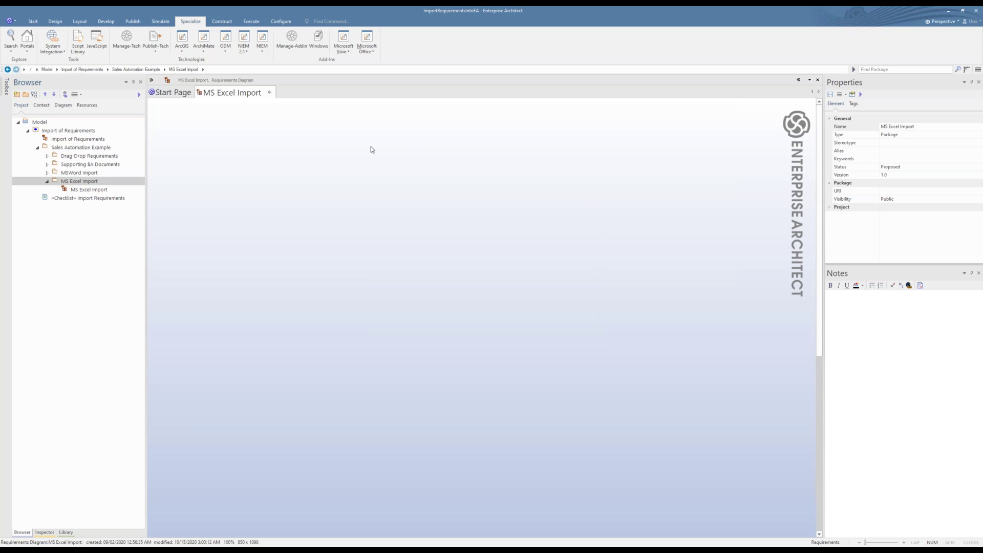
- Start an Excel document import and load Sheet1 of the local Requirements.xlsx file
click(373, 53)
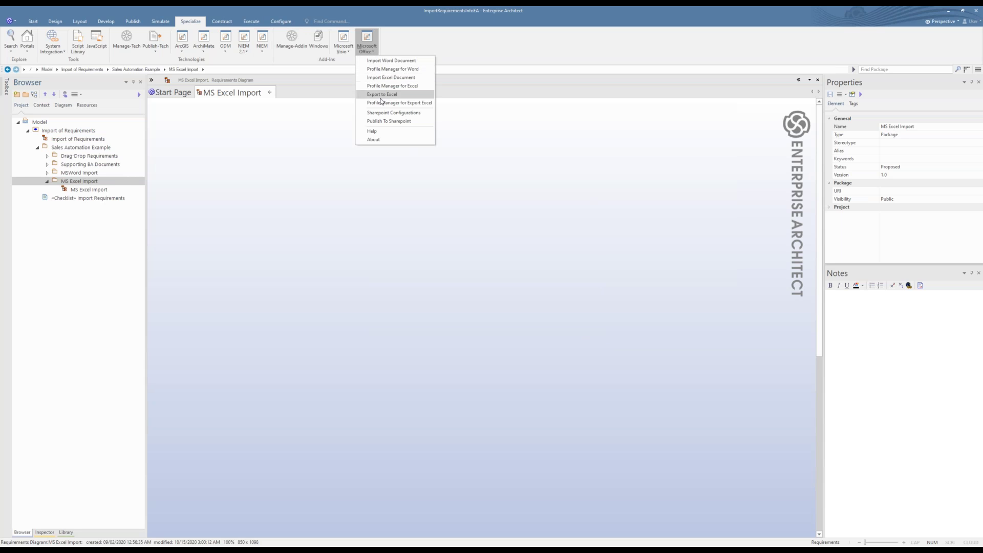
click(384, 78)
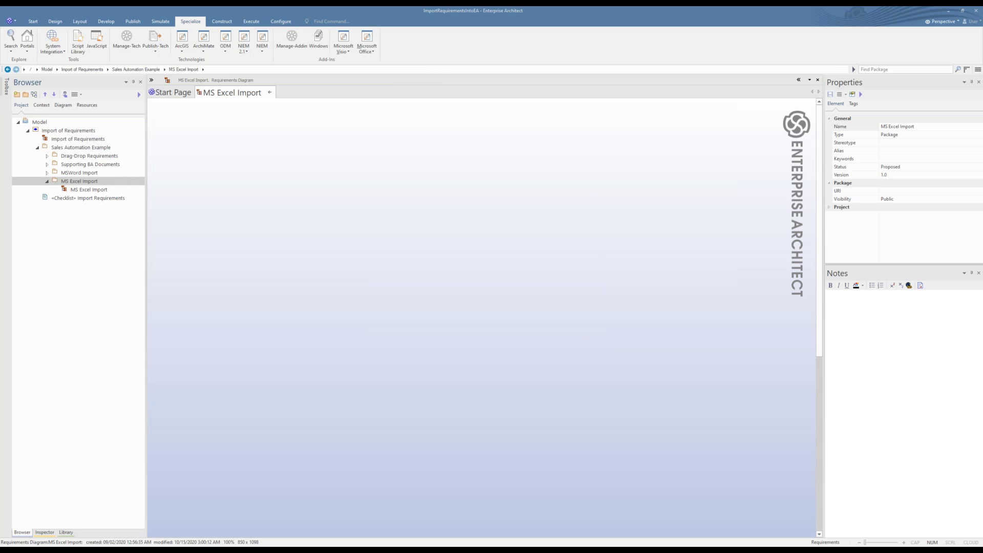
click(559, 217)
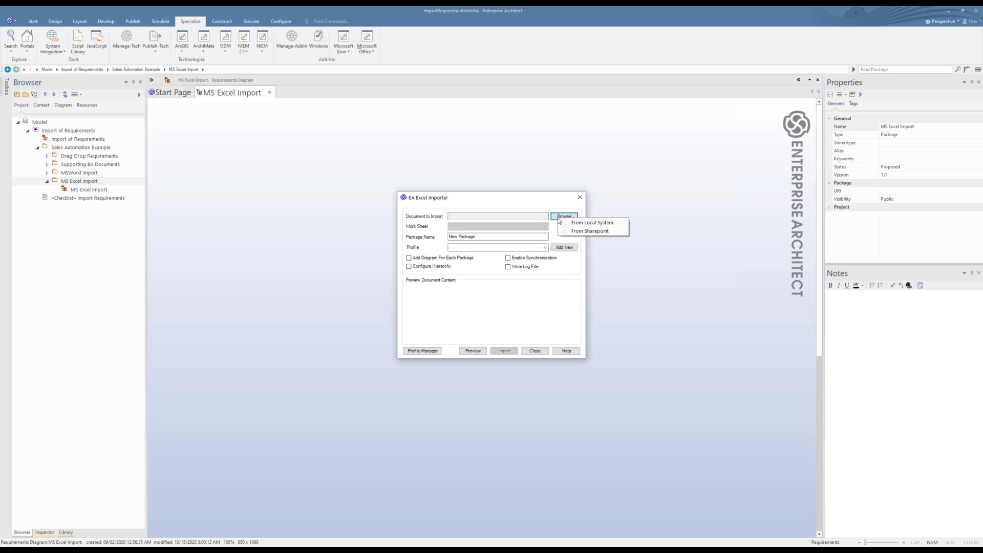
click(564, 223)
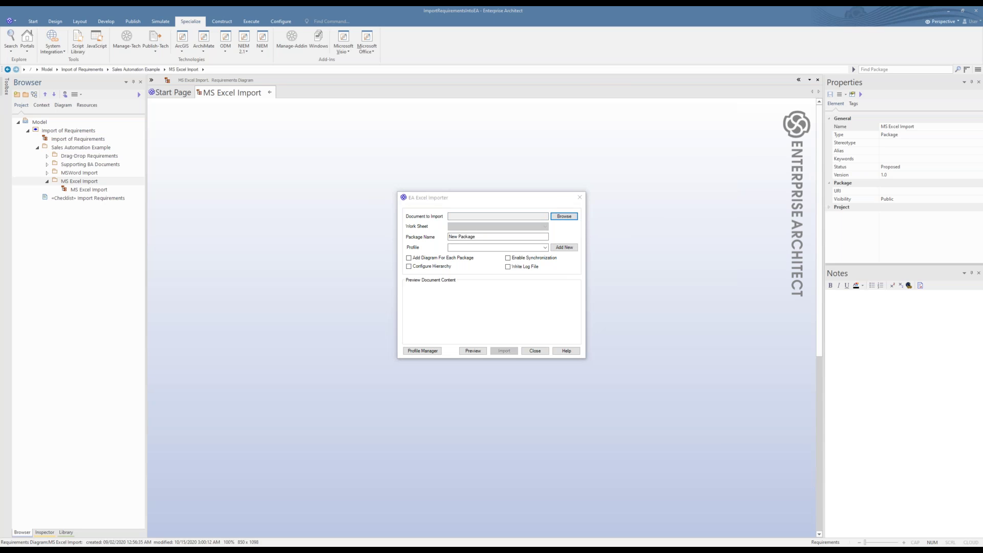
click(510, 271)
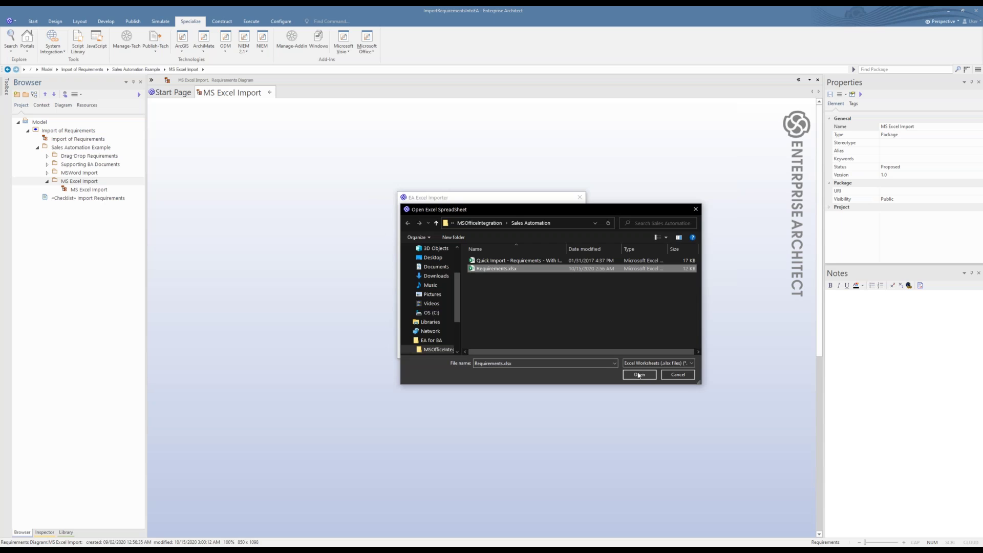
click(638, 375)
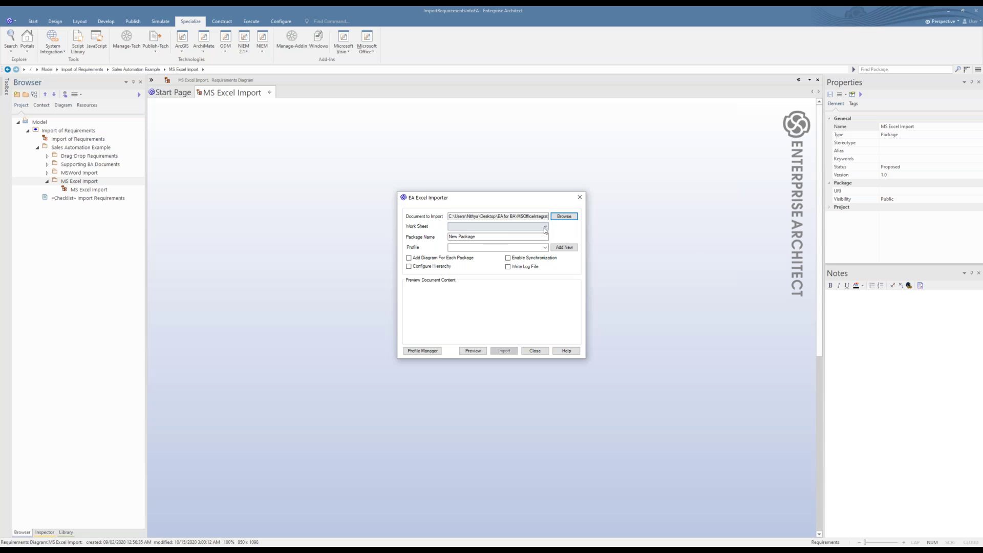
click(545, 227)
click(536, 238)
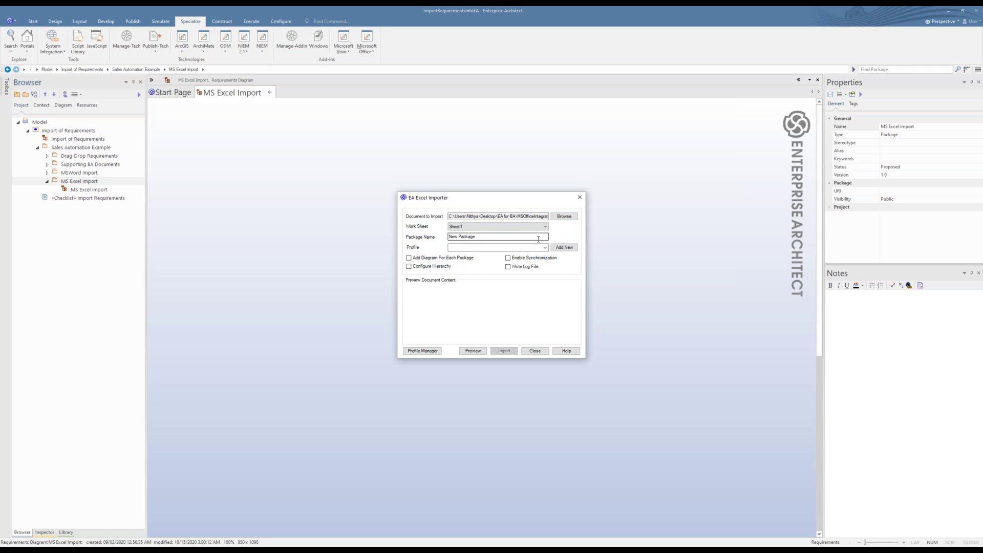
- Name the package Sales Automation Simple, choose the "Quick Import - Excel with ElementType" profile, and enable adding a diagram for each package
drag(538, 239, 435, 247)
text(Sales Automation Simple)
click(545, 247)
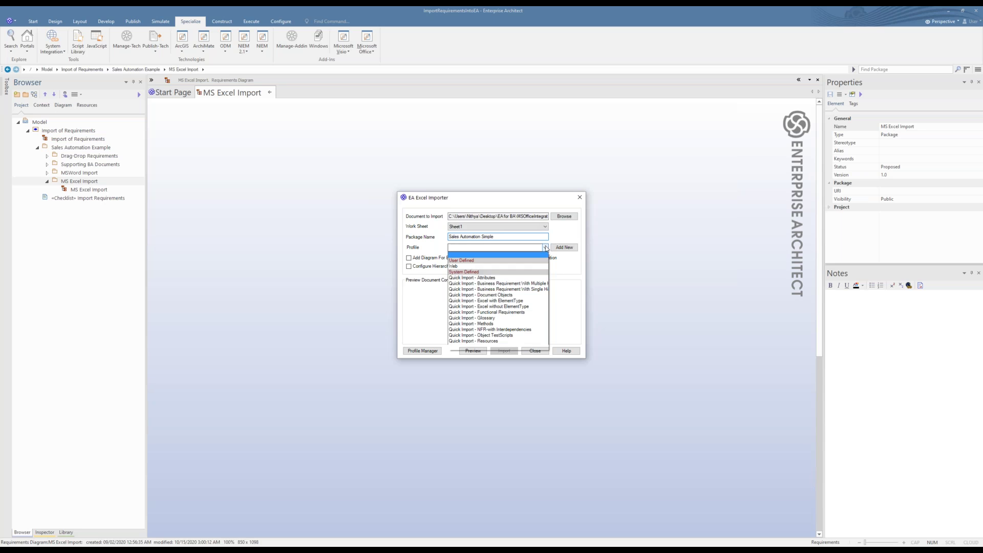
click(524, 301)
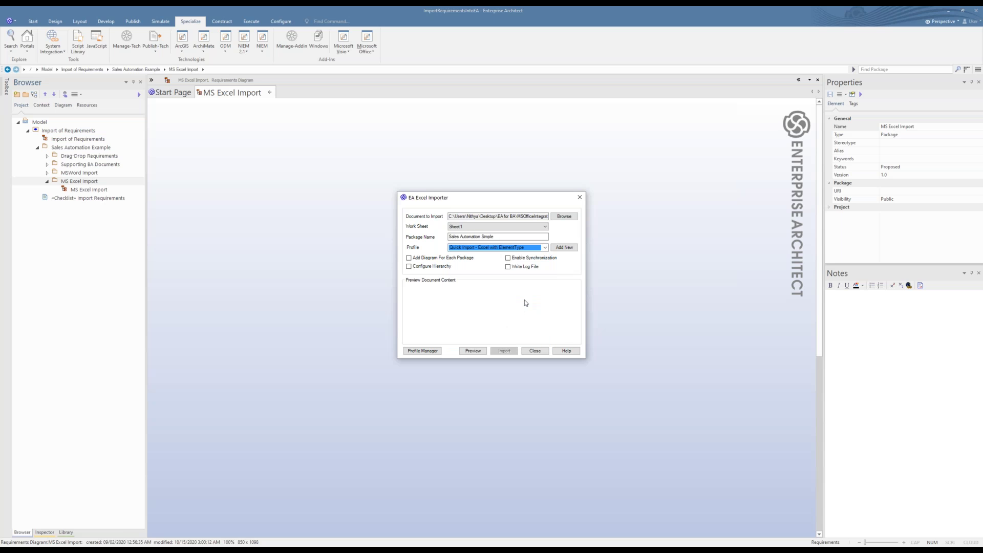
click(439, 258)
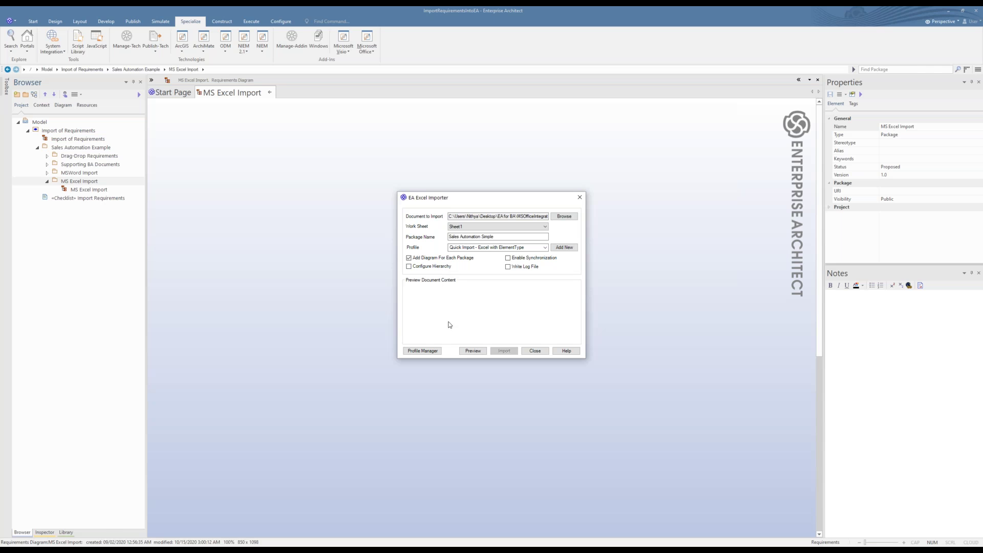
- Preview the document content, import it into the MS Excel Import package, and close the importer
click(472, 350)
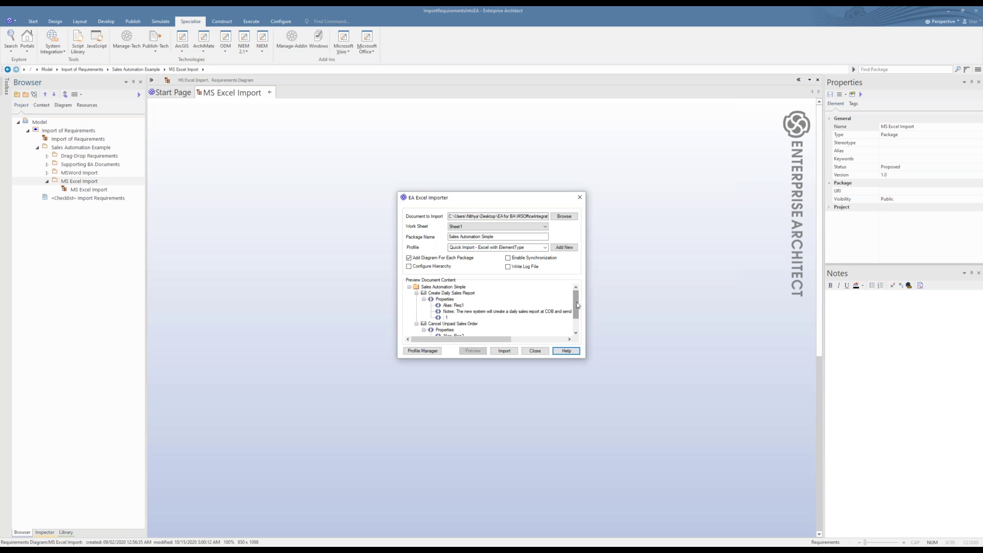
mouse_move(578, 305)
mouse_down()
mouse_move(579, 321)
mouse_move(580, 299)
mouse_move(580, 311)
mouse_up()
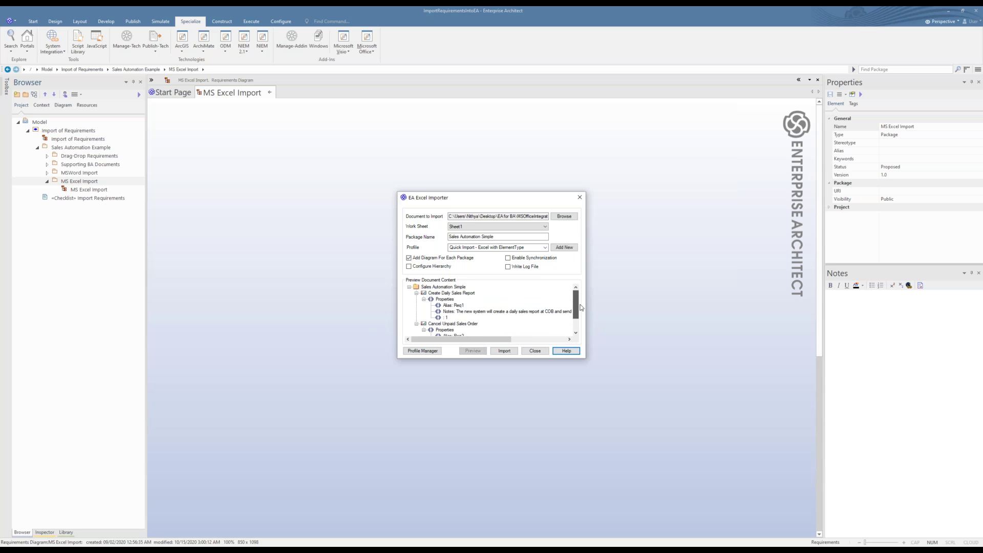
click(505, 351)
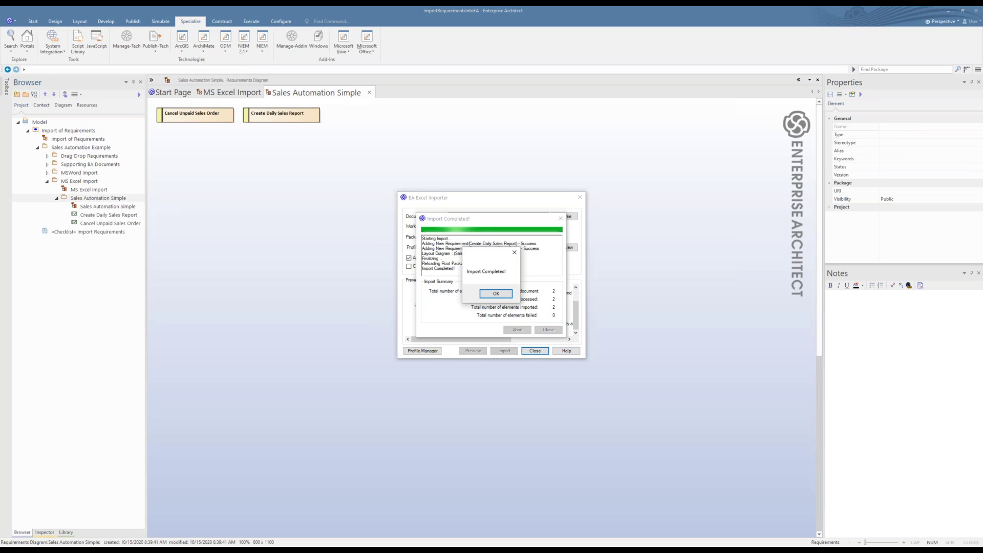
click(505, 296)
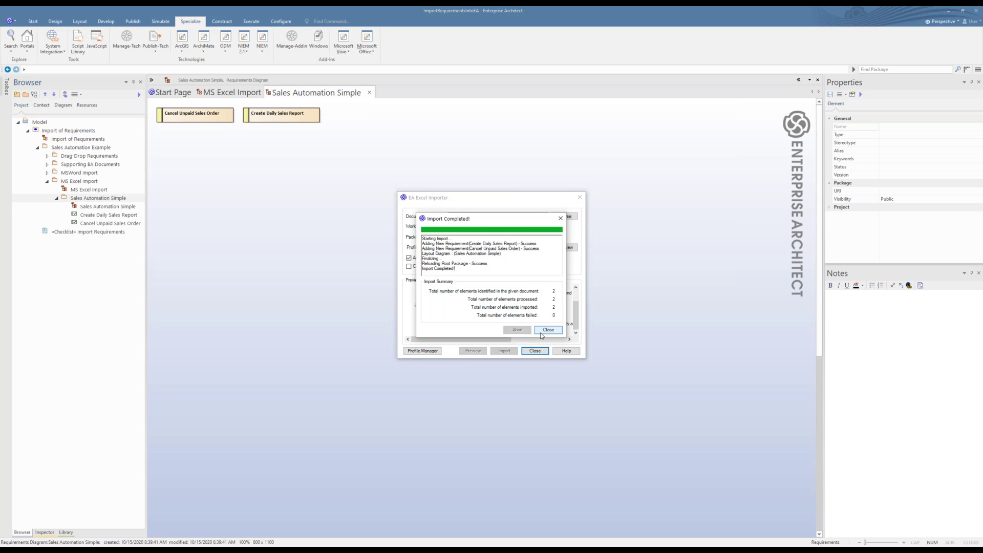
click(547, 331)
click(535, 350)
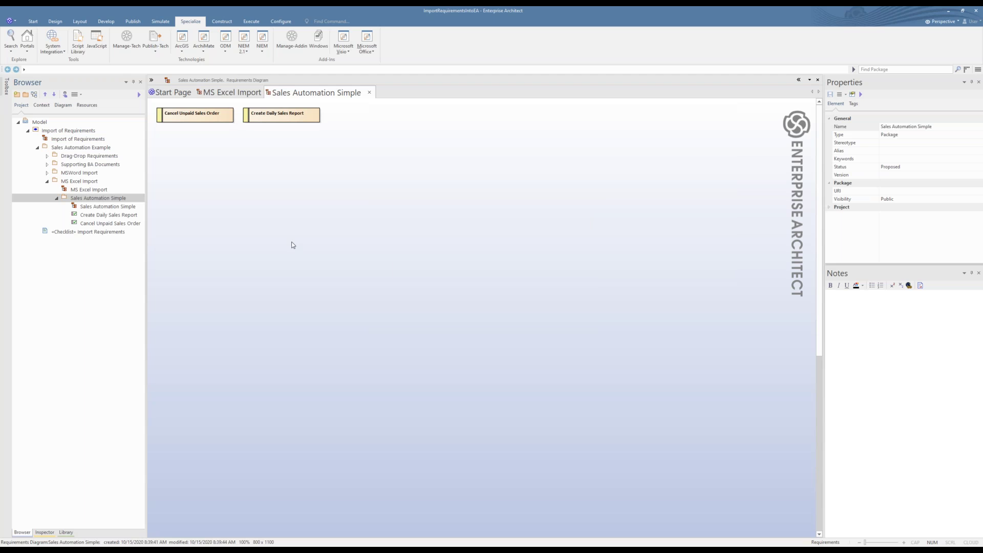
- Check the imported Cancel Unpaid Sales Order and Create Daily Sales Report requirements, including the latter's notes and alias in its properties
click(194, 116)
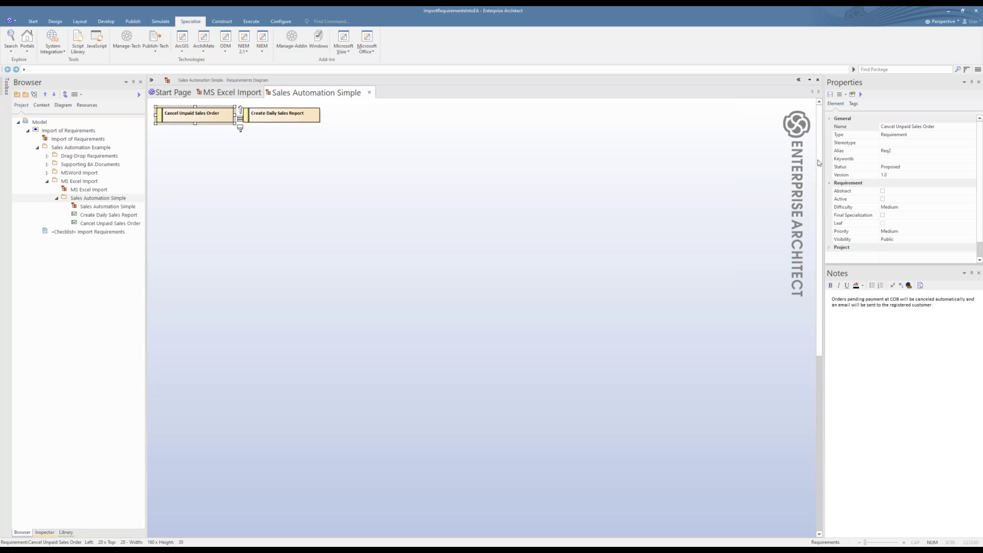
click(280, 120)
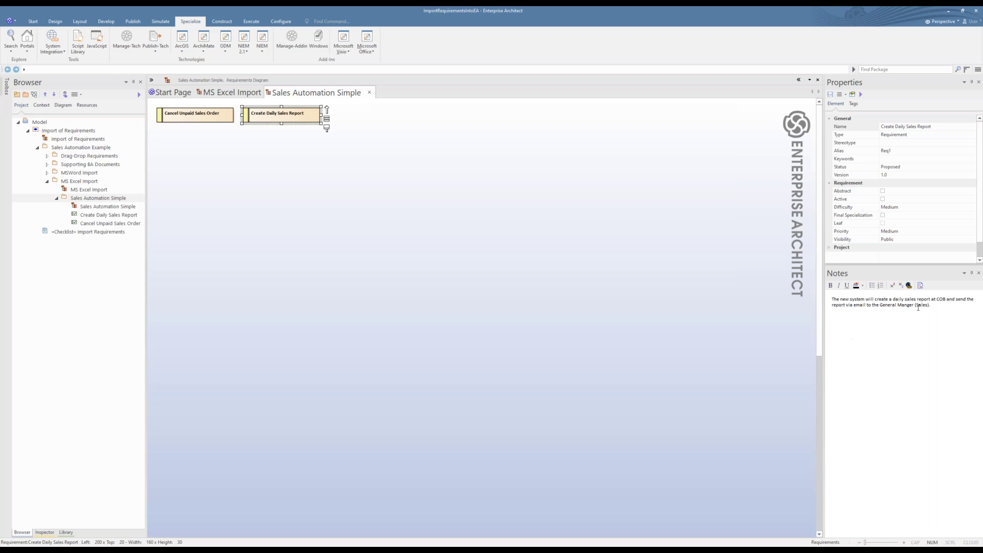
click(283, 114)
key(alt+Return)
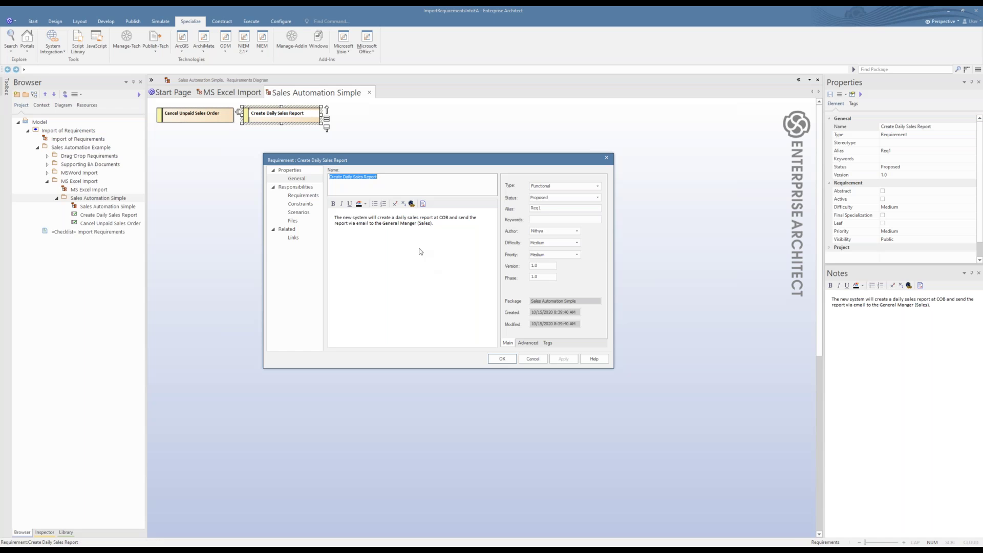
click(434, 224)
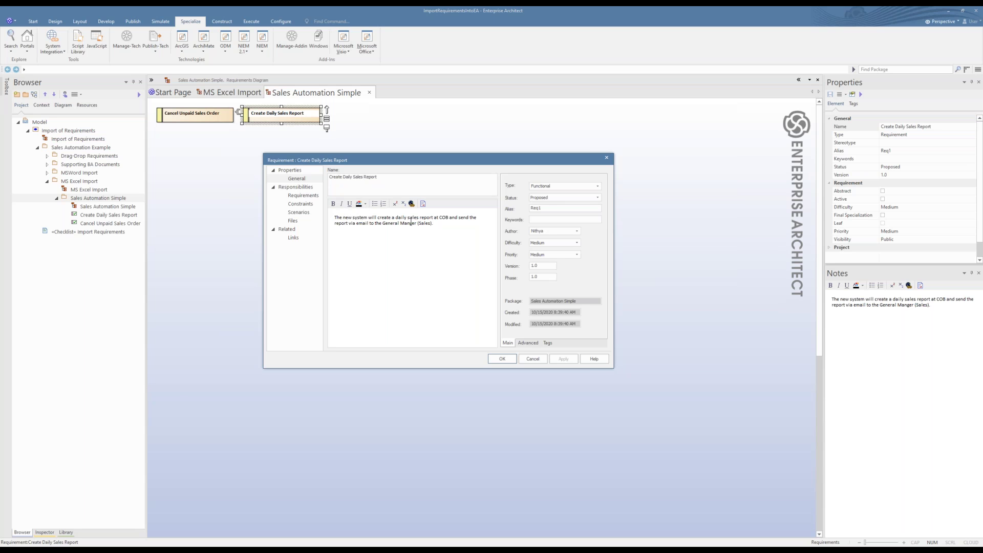
double_click(532, 209)
click(516, 363)
click(509, 364)
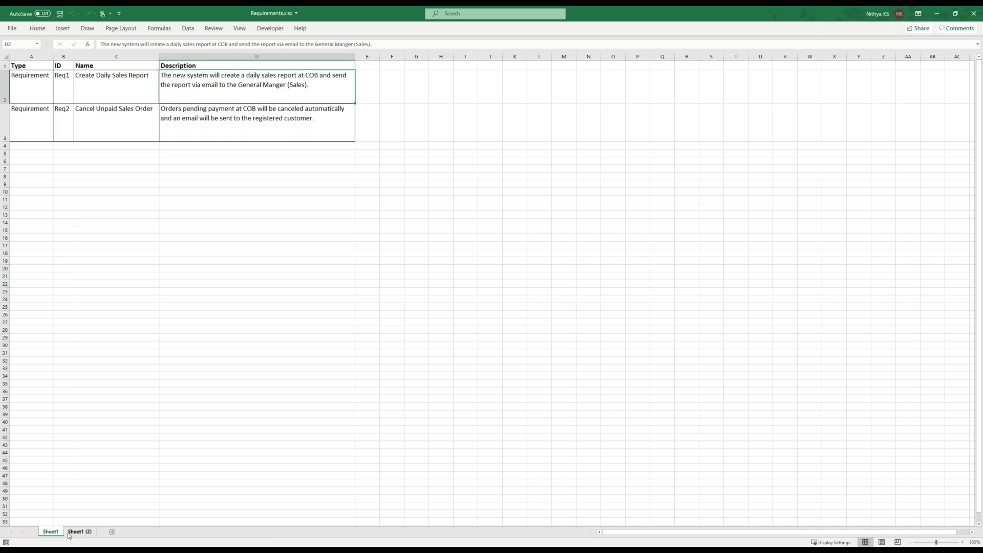
- Examine the Dependent Requirement column on Sheet1 (2) of the Requirements.xlsx workbook
click(69, 534)
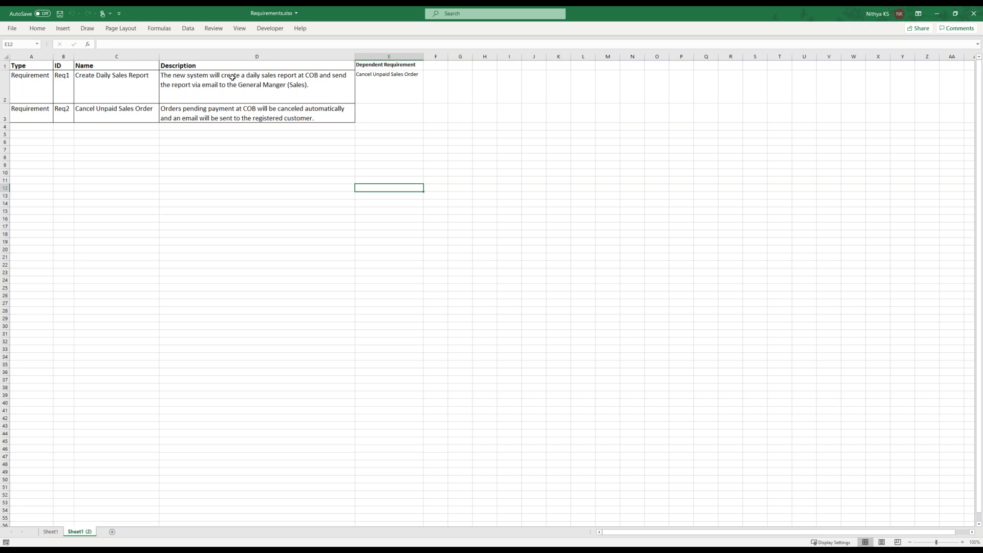
click(112, 113)
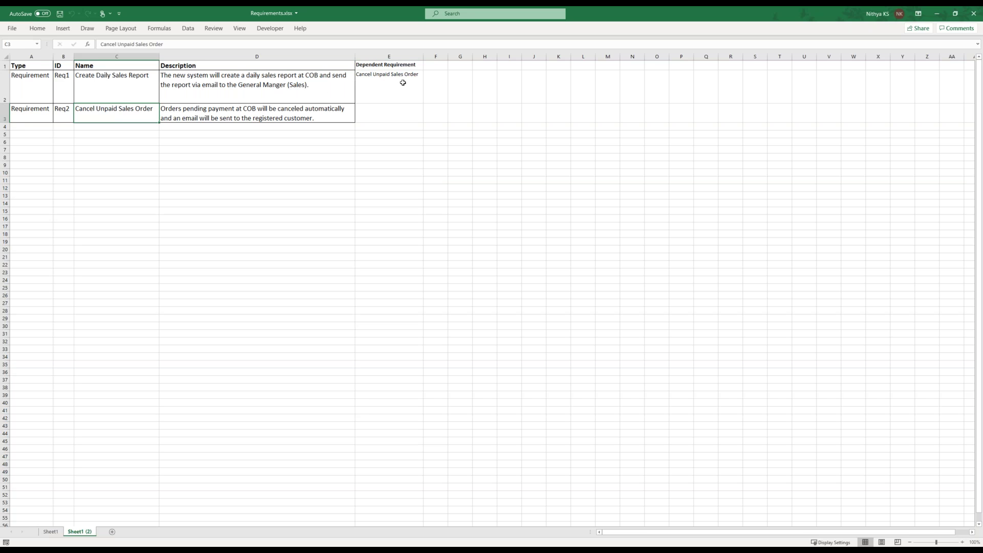
click(403, 82)
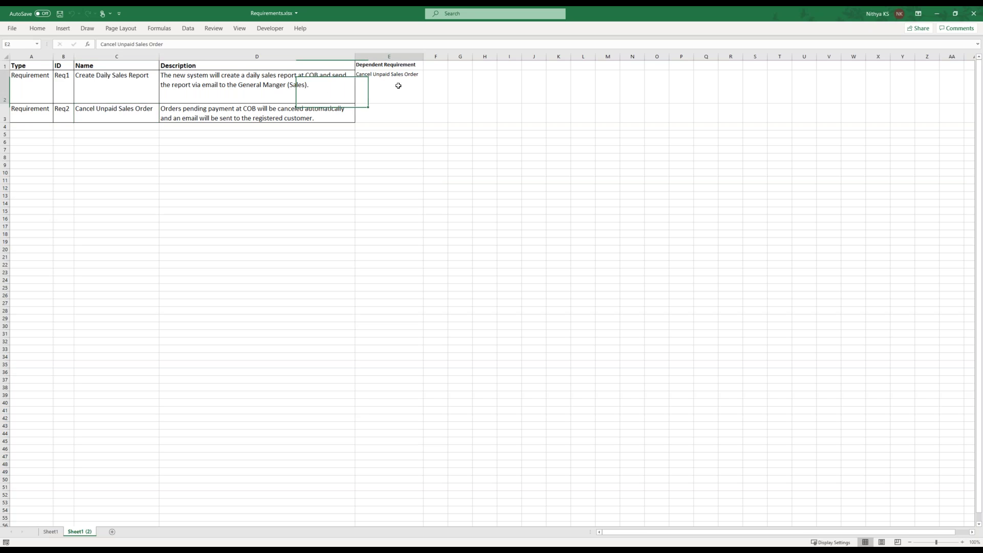
- Return to Enterprise Architect and load Sheet1 (2) of Requirements.xlsx into a new Excel import for the MS Excel Import package
click(941, 16)
click(82, 182)
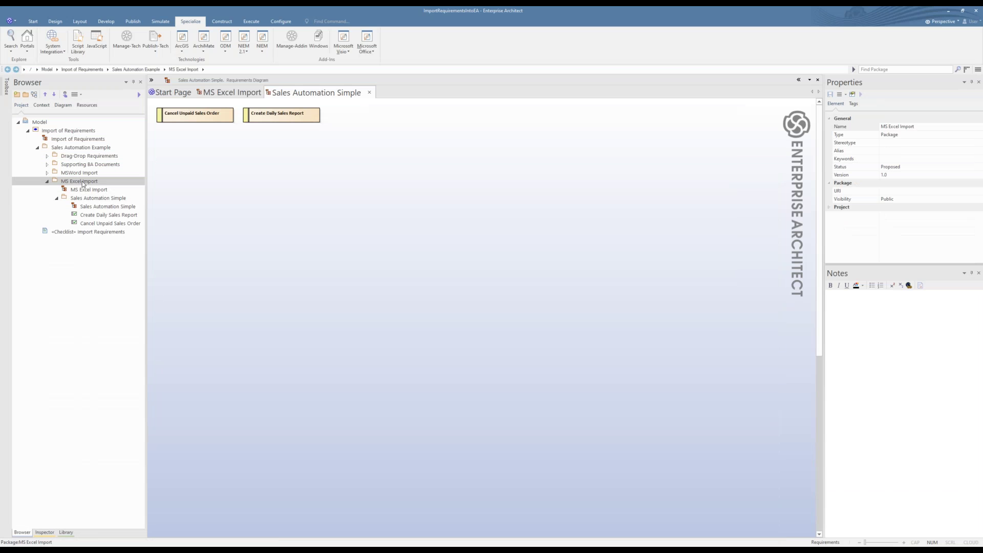
click(375, 52)
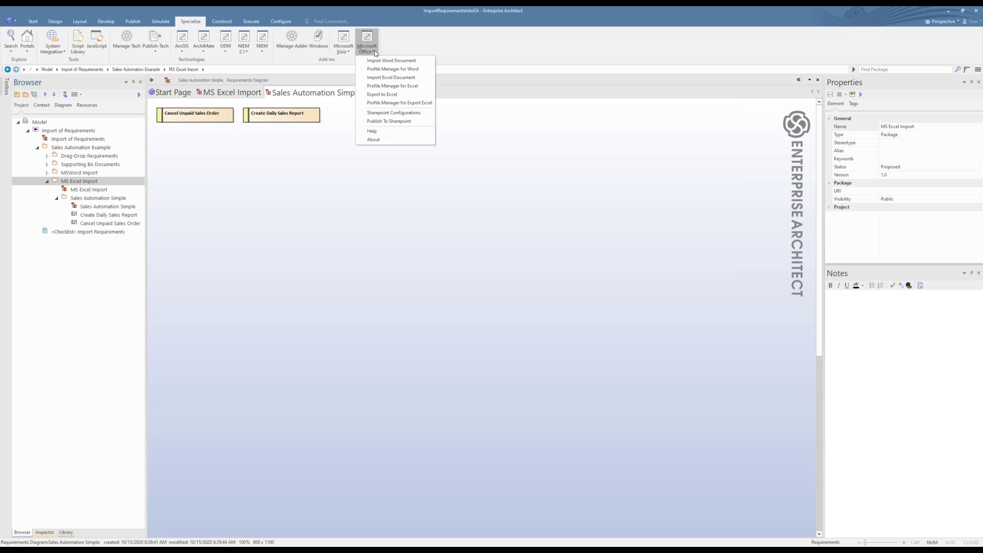
click(386, 81)
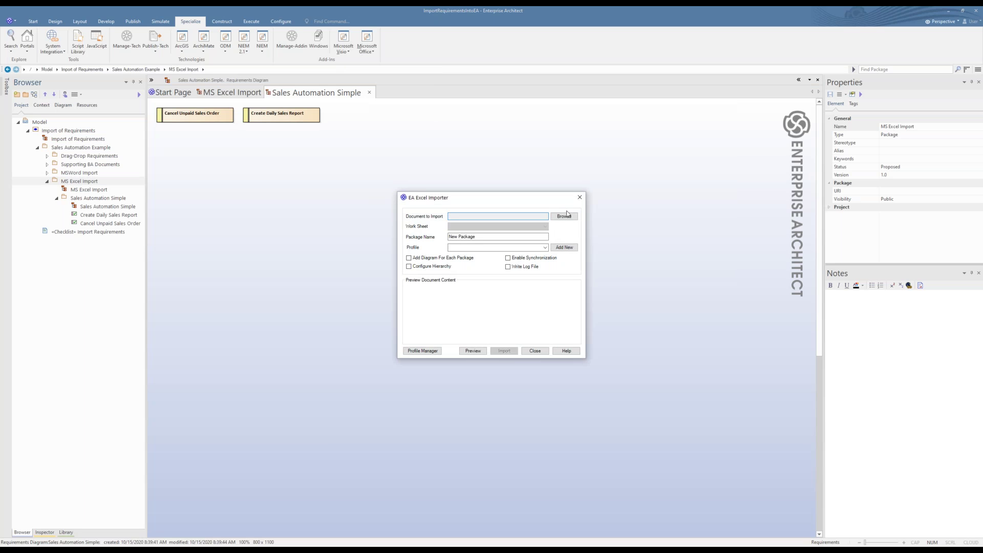
click(563, 217)
click(570, 218)
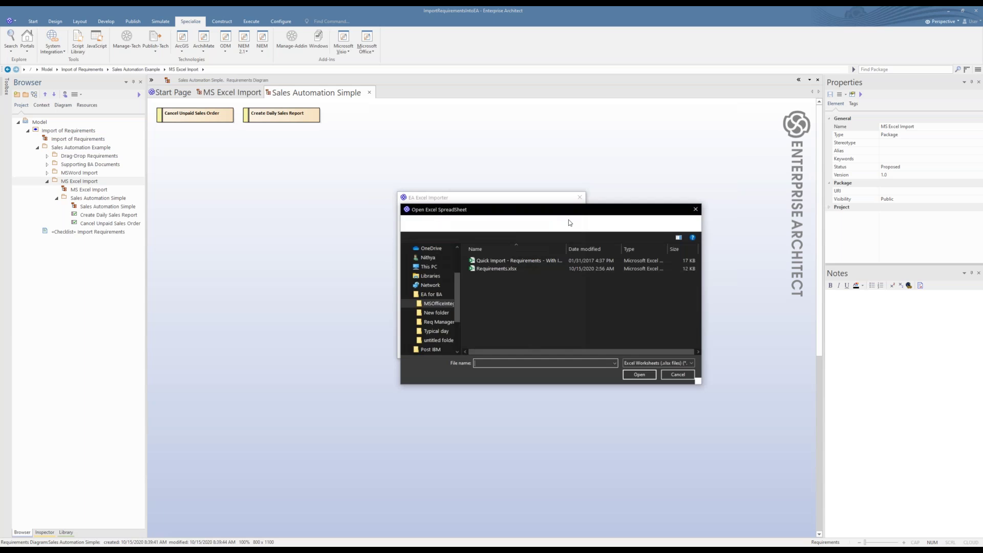
click(507, 268)
click(639, 375)
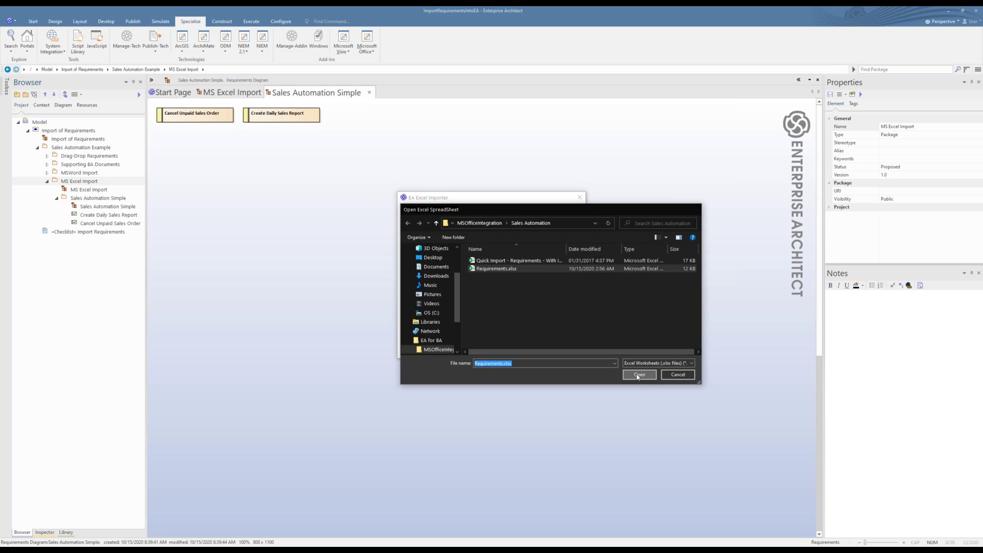
click(518, 226)
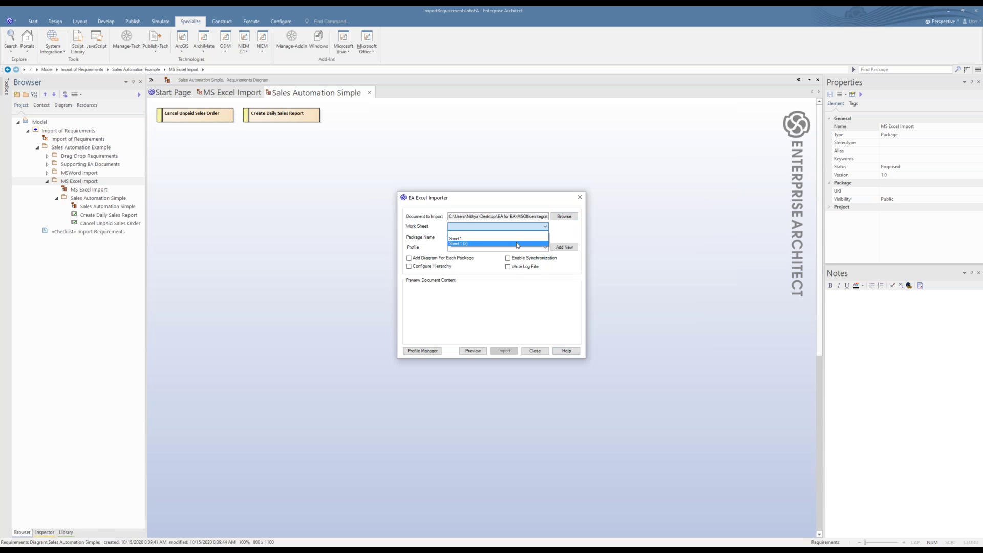
click(520, 243)
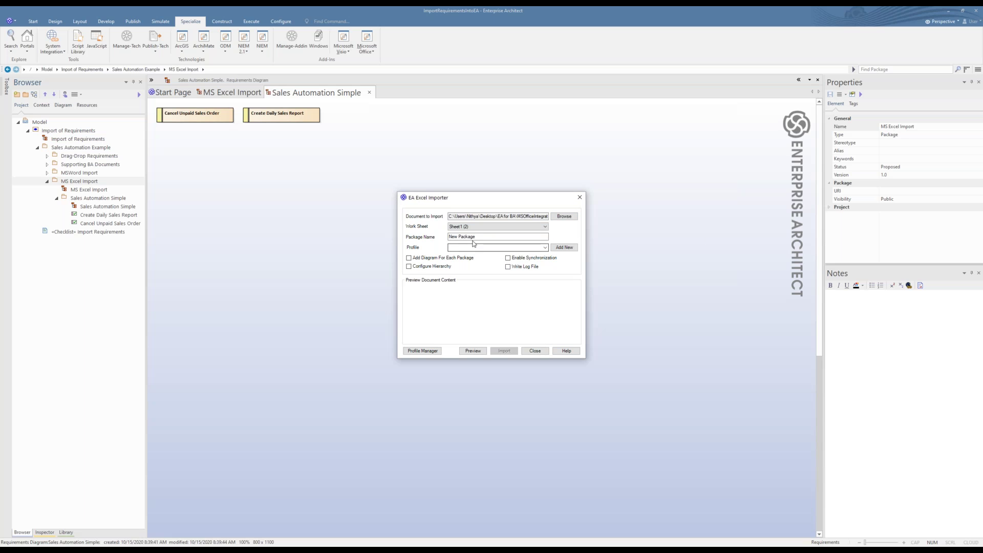
- Set the import's package name to With Relationship and choose the Quick Import - Functional Requirements profile
drag(478, 236, 444, 238)
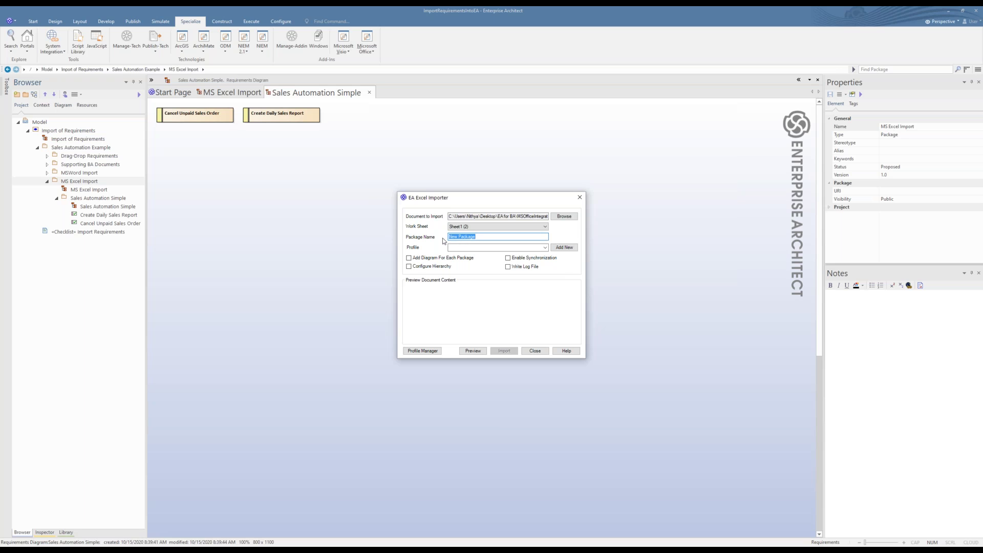
text(With Relationship)
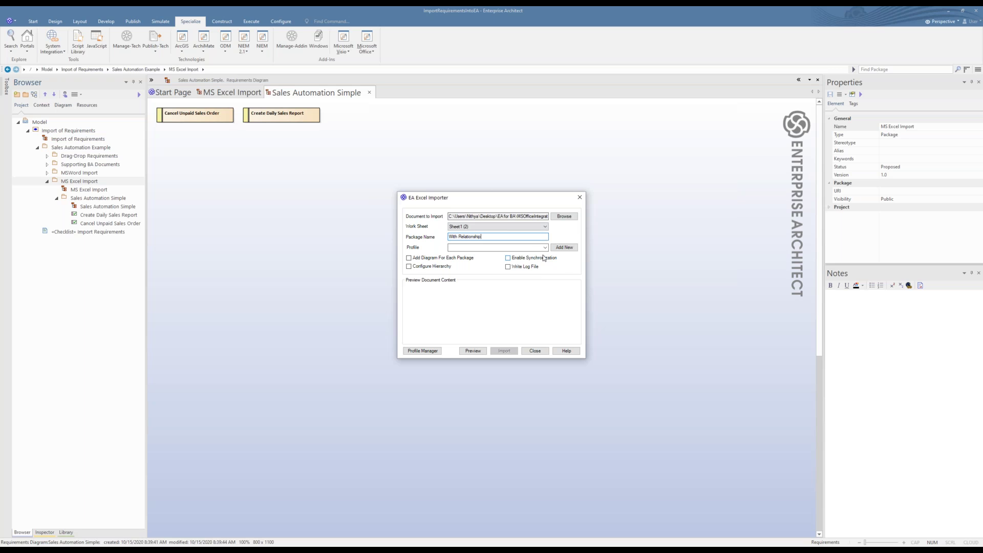
click(545, 249)
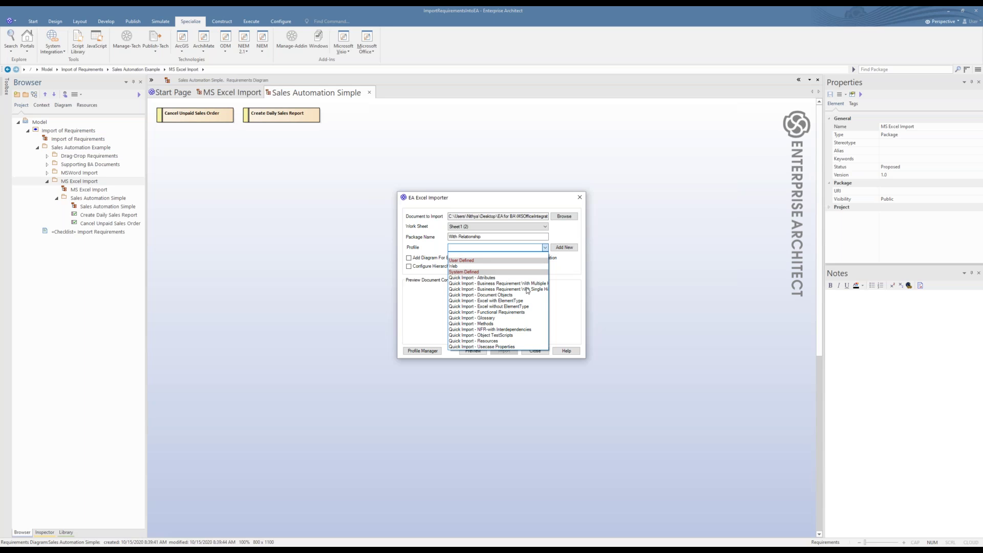
click(521, 314)
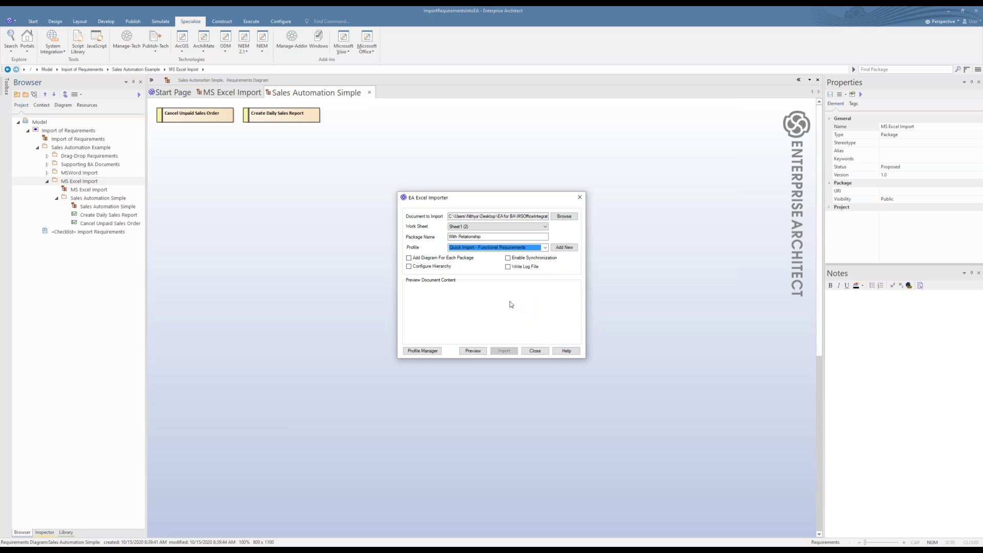
- Review the property mappings of the Quick Import - Functional Requirements profile in the Profile Manager
click(434, 353)
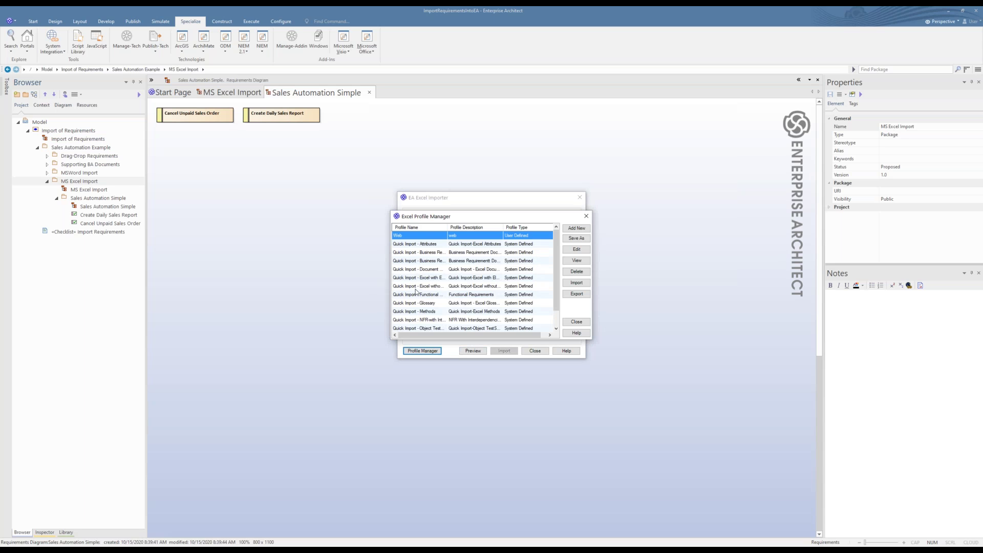
click(428, 296)
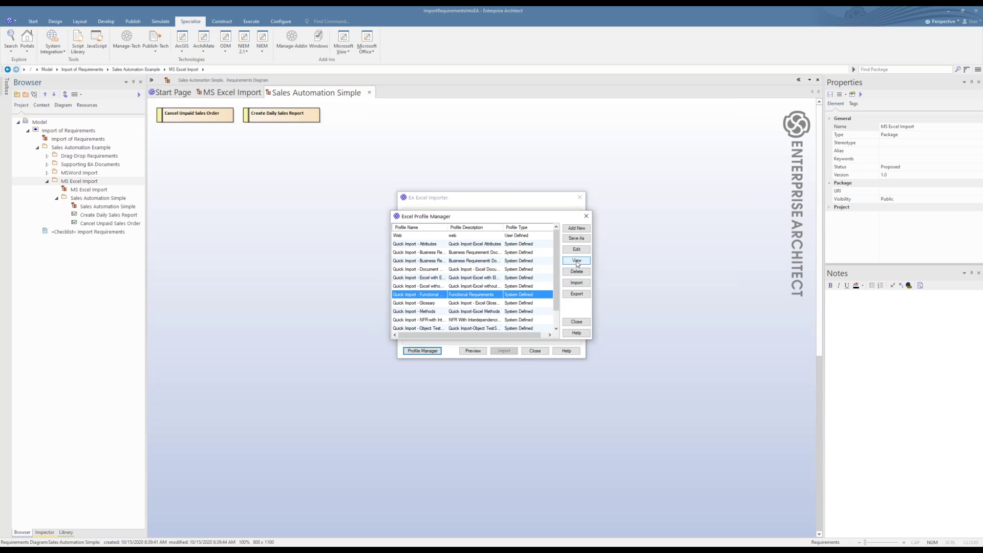
click(577, 263)
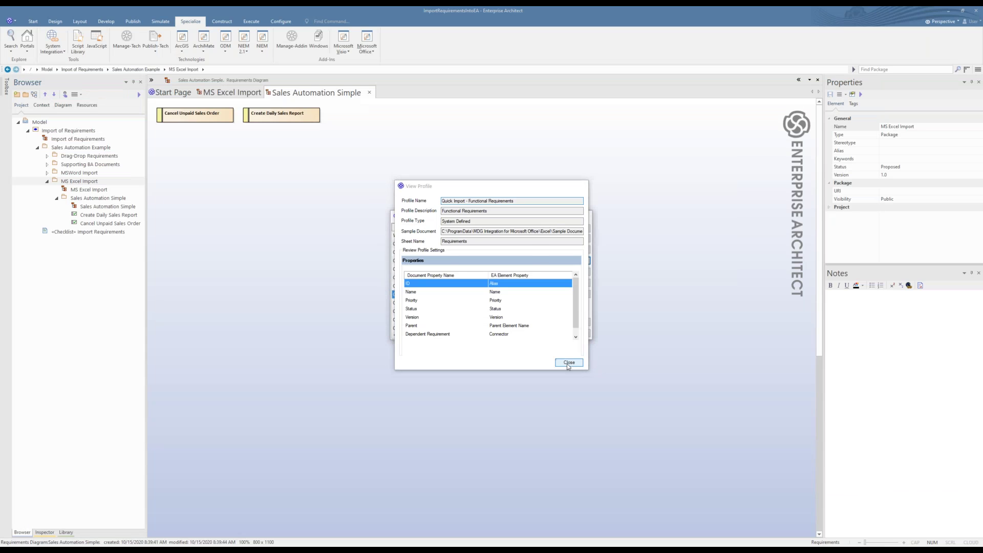
click(567, 362)
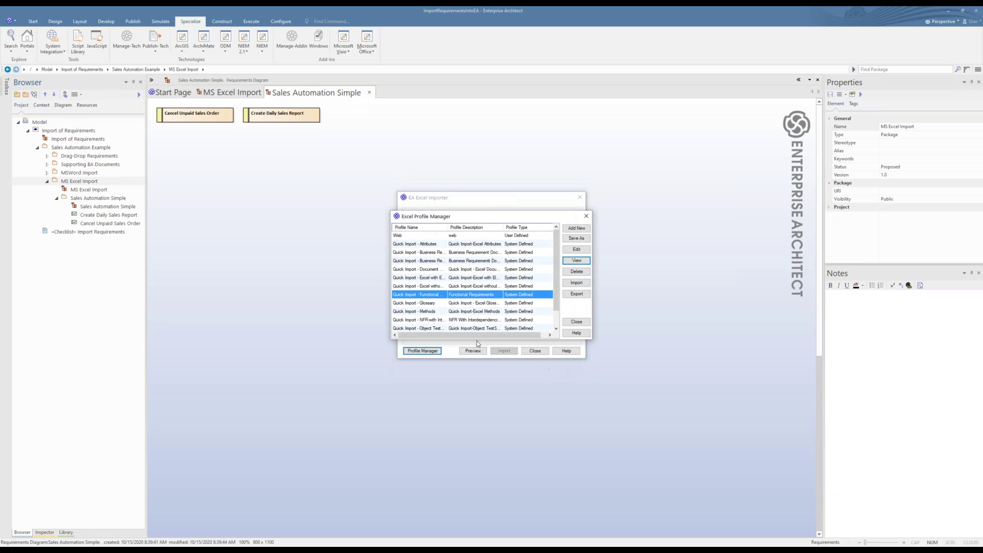
click(576, 321)
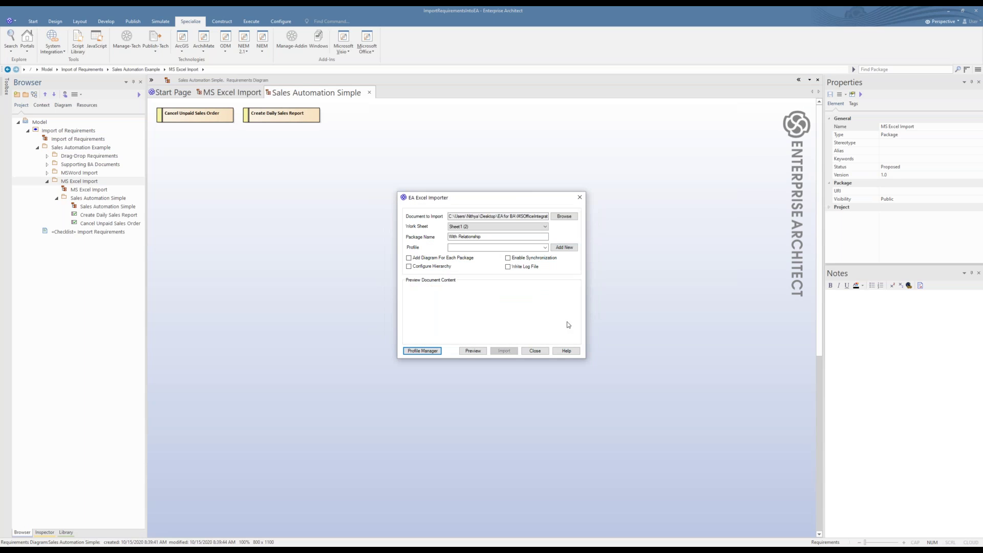
- Preview the document content using the Quick Import - Functional Requirements profile with Add Diagram For Each Package enabled
click(545, 247)
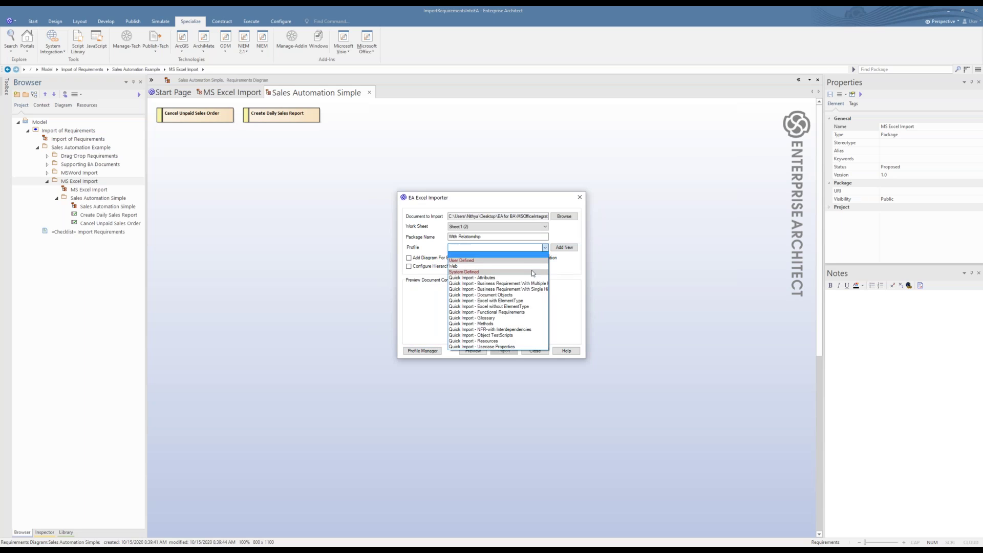
click(509, 311)
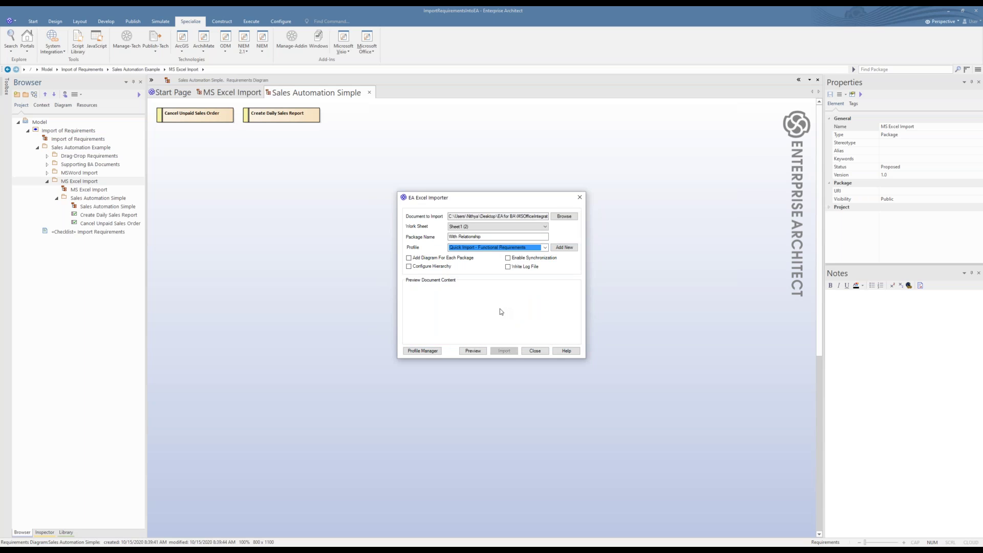
click(427, 257)
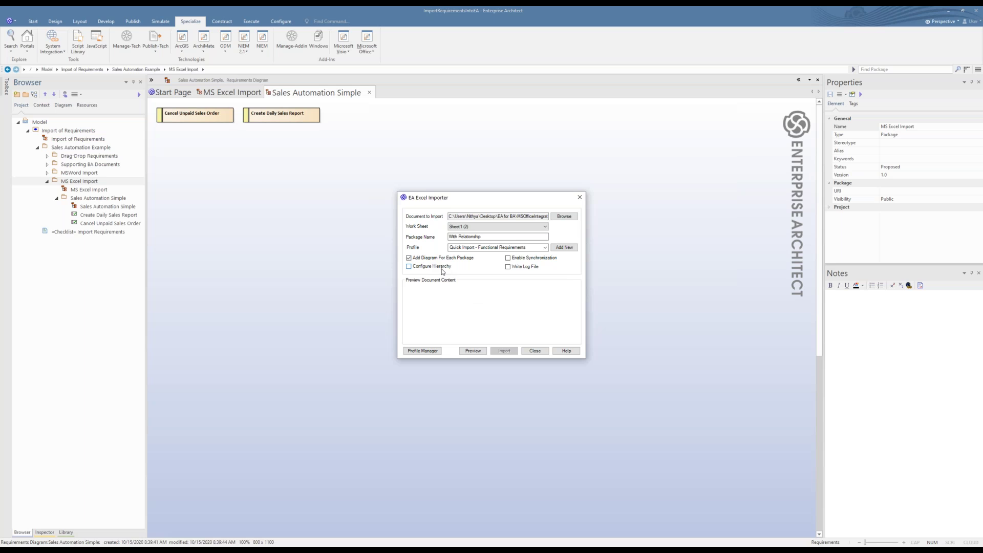
click(466, 353)
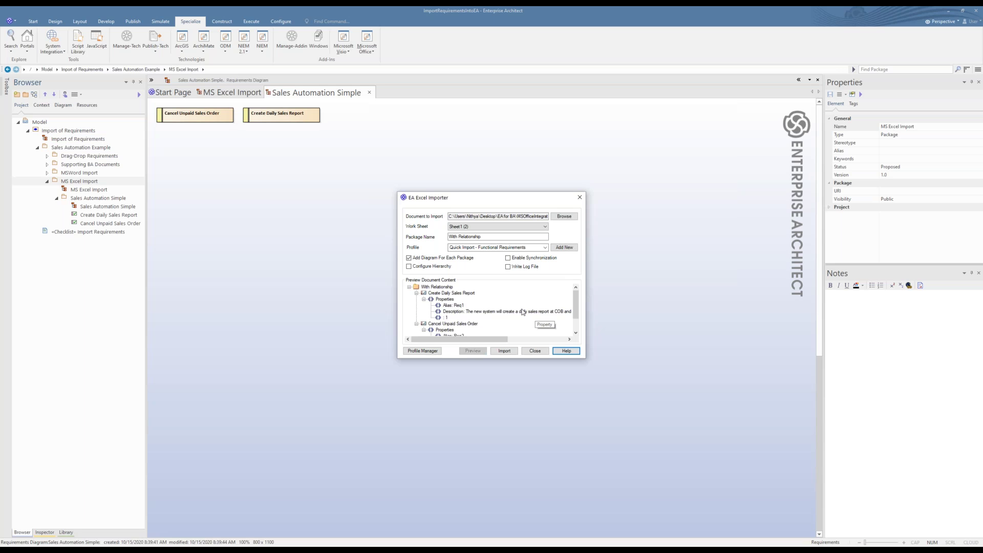
- Import the requirements with a Dependency connector from Create Daily Sales Report to Cancel Unpaid Sales Order, and close the importer
click(505, 353)
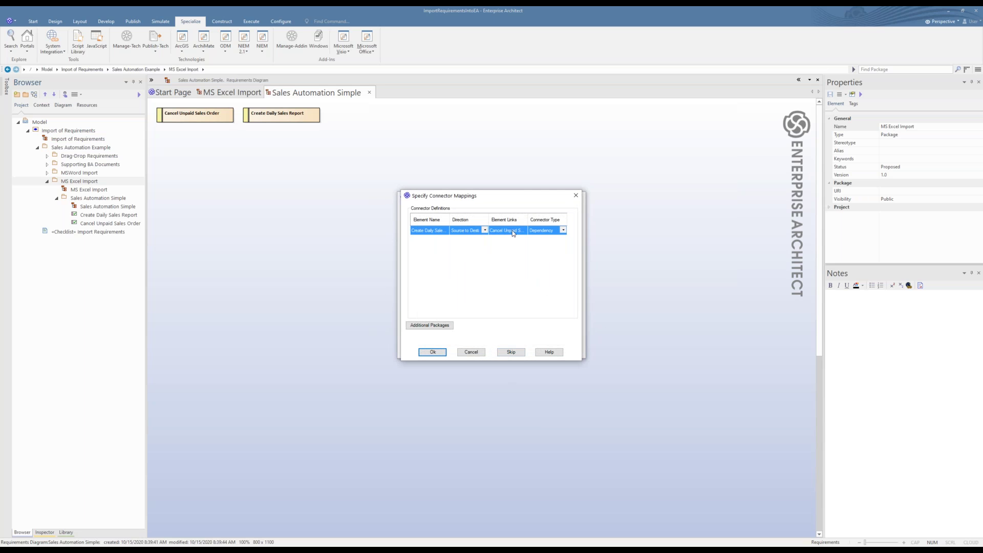
click(563, 231)
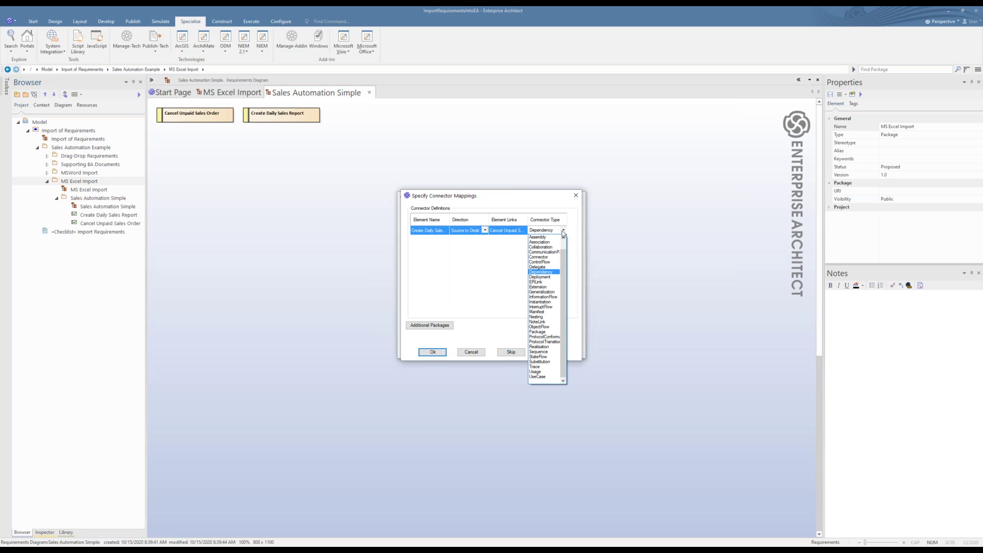
click(555, 272)
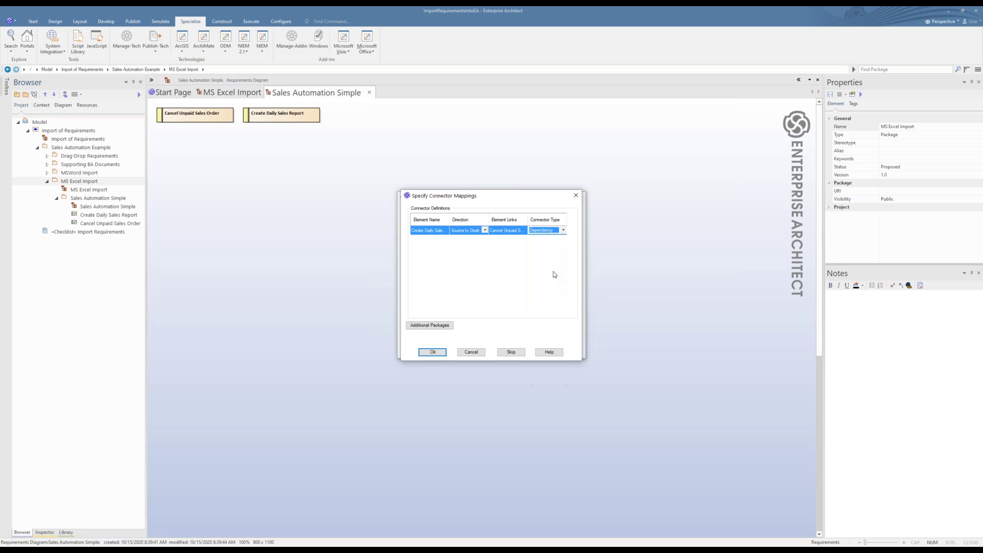
click(433, 352)
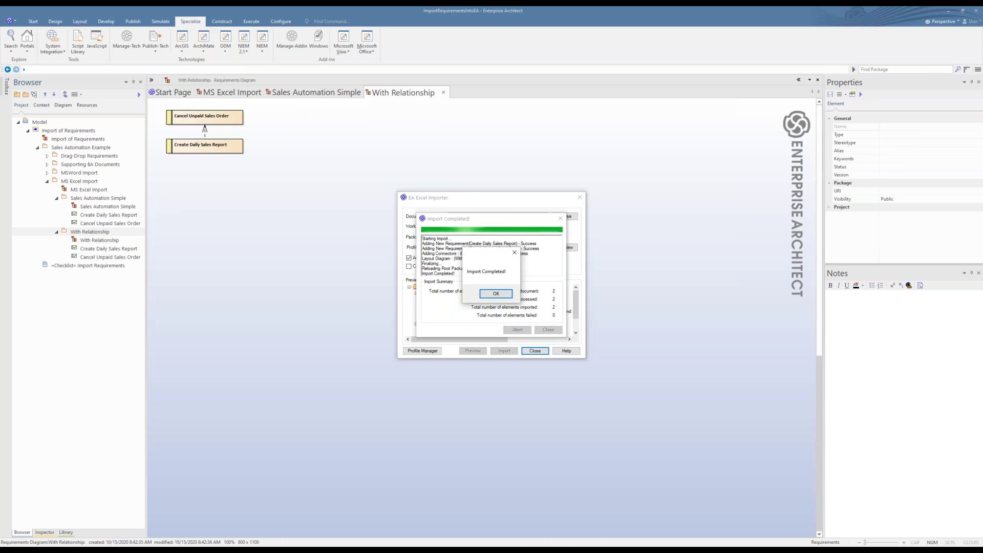
click(495, 294)
click(548, 329)
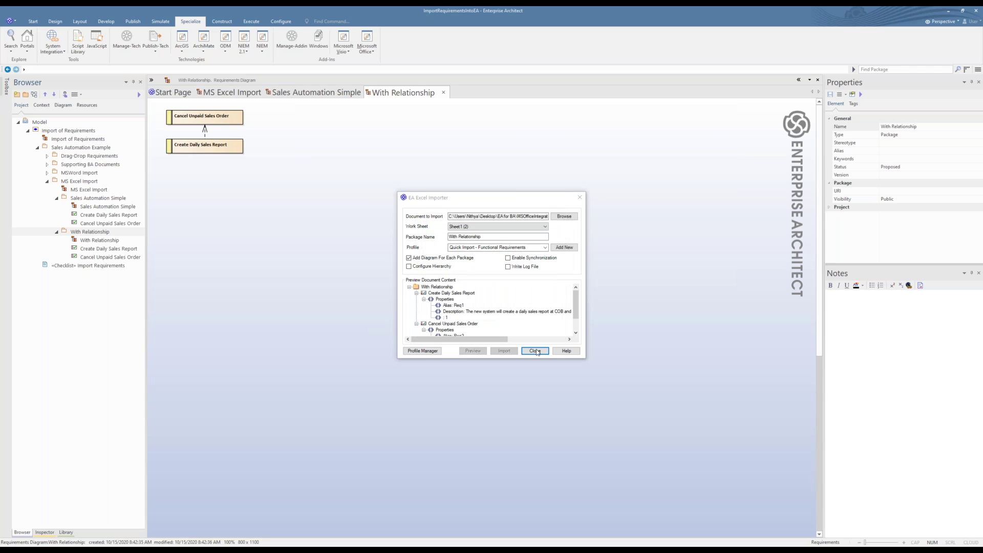
click(535, 350)
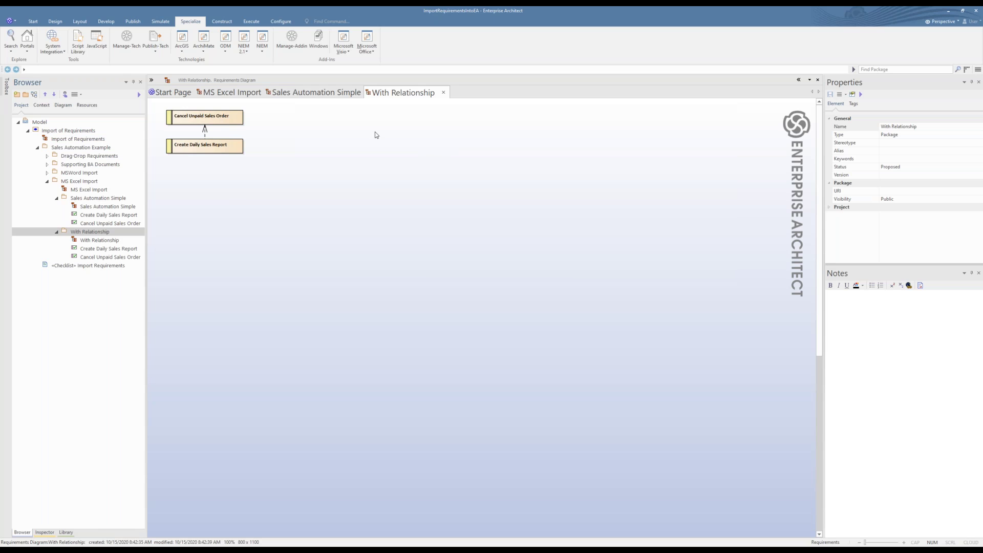
- Review the user-defined Web profile in the Excel Profile Manager, including its POC property mapping
click(375, 55)
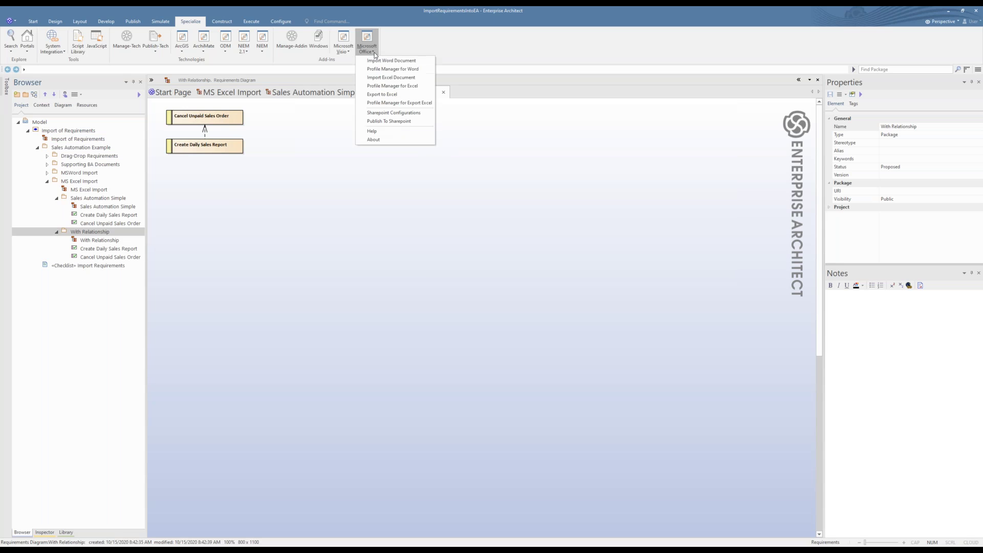
click(382, 86)
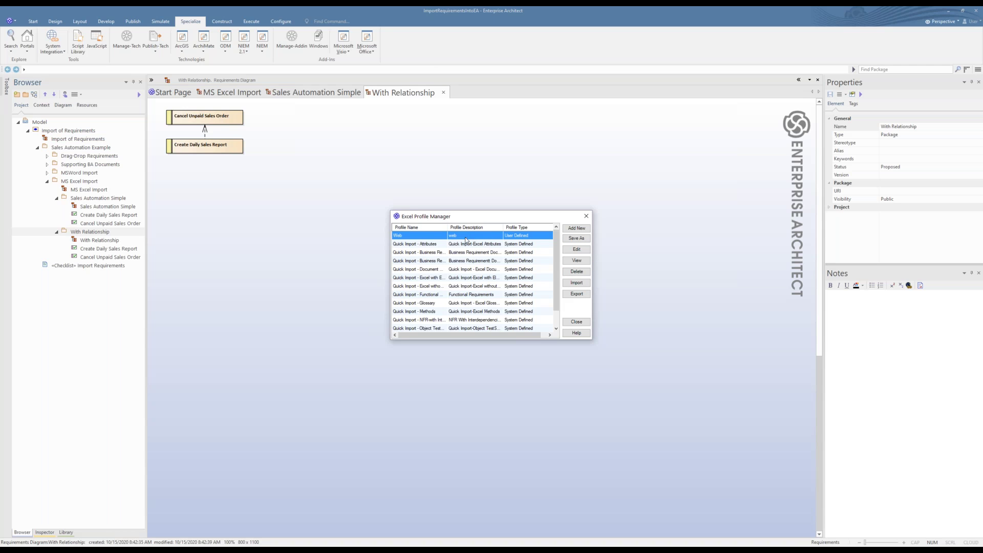
click(569, 262)
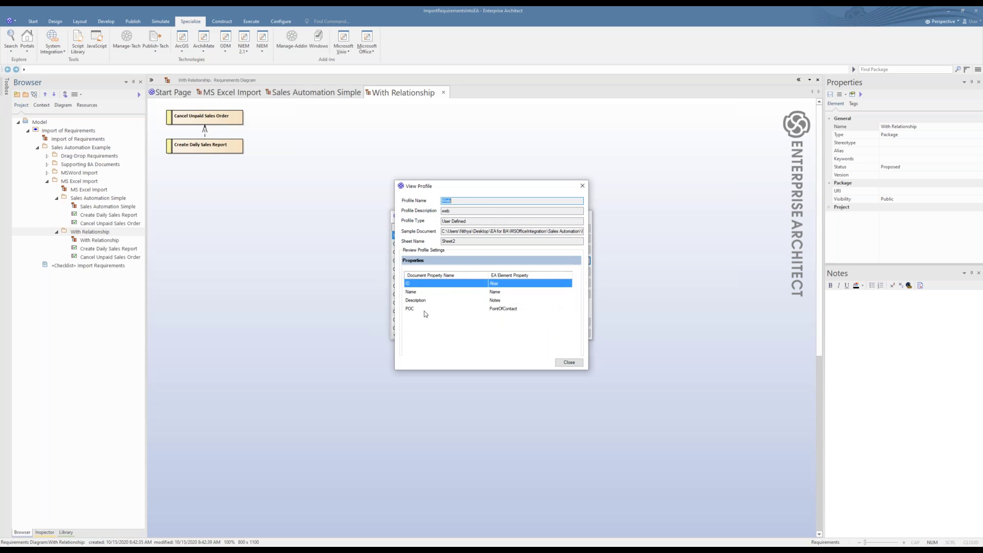
click(422, 310)
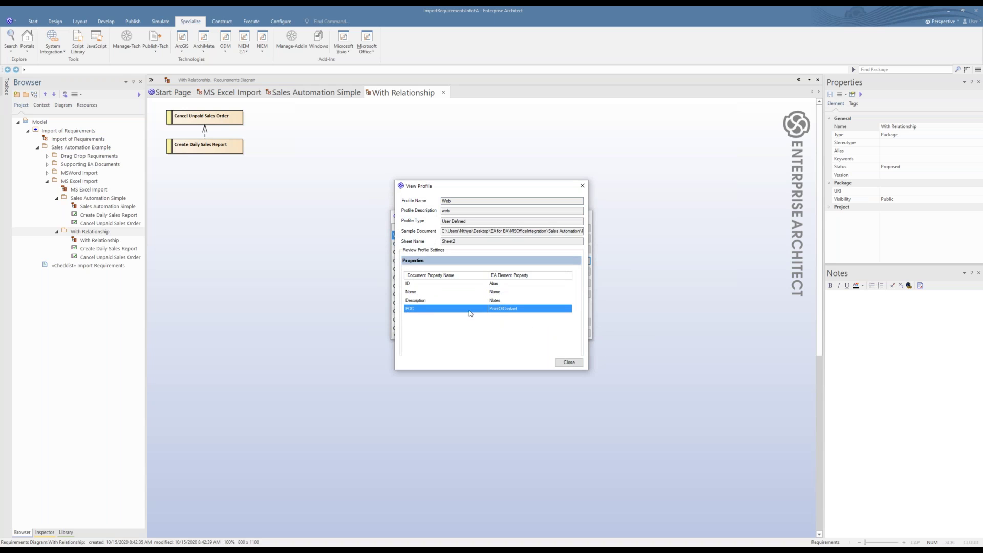
click(568, 362)
click(574, 322)
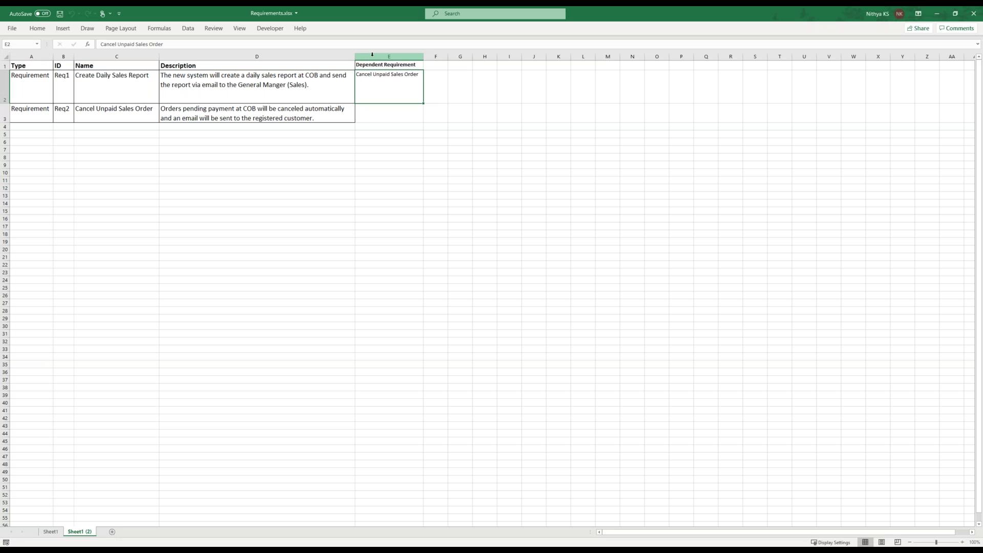
- Switch to the Requirements.xlsx workbook in Excel and add a POC column heading in cell E1 of Sheet1
click(376, 66)
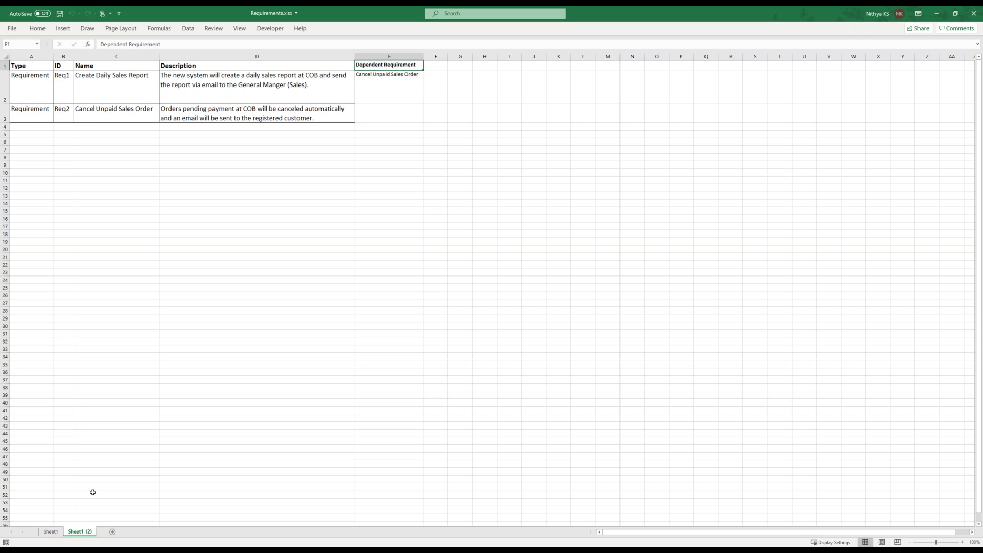
click(51, 531)
click(367, 62)
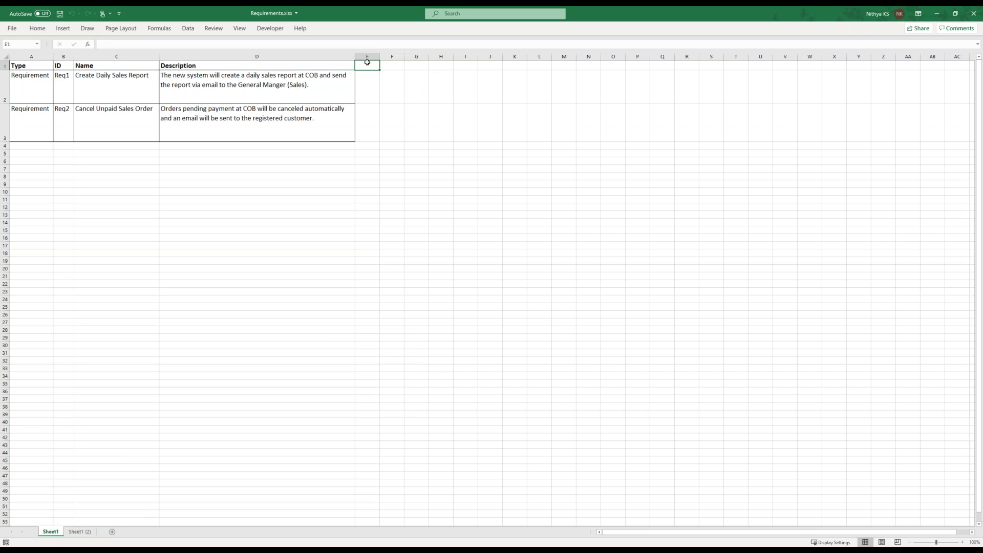
text(POC)
- Enter the contact's name in the POC column for both requirements and save the workbook
click(368, 89)
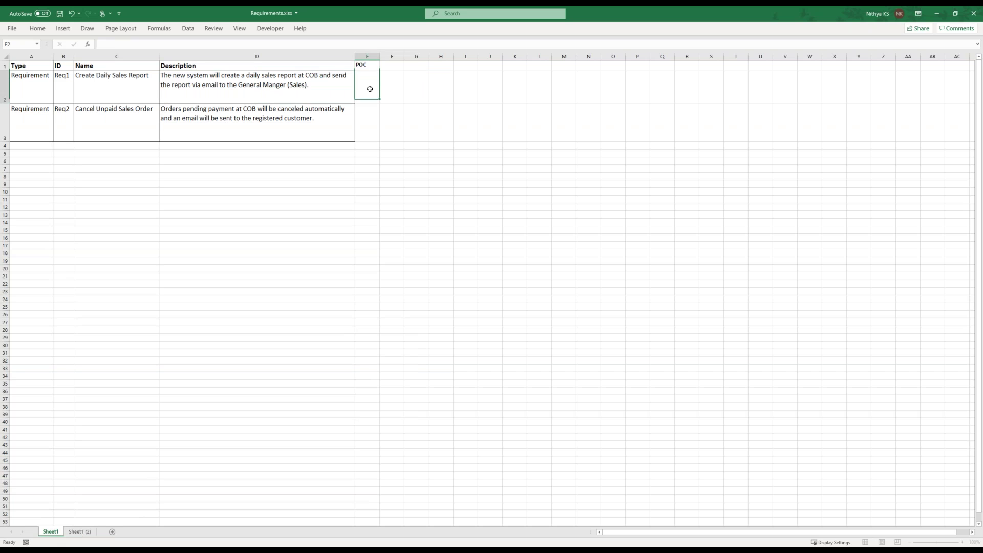
text(Siri)
click(362, 123)
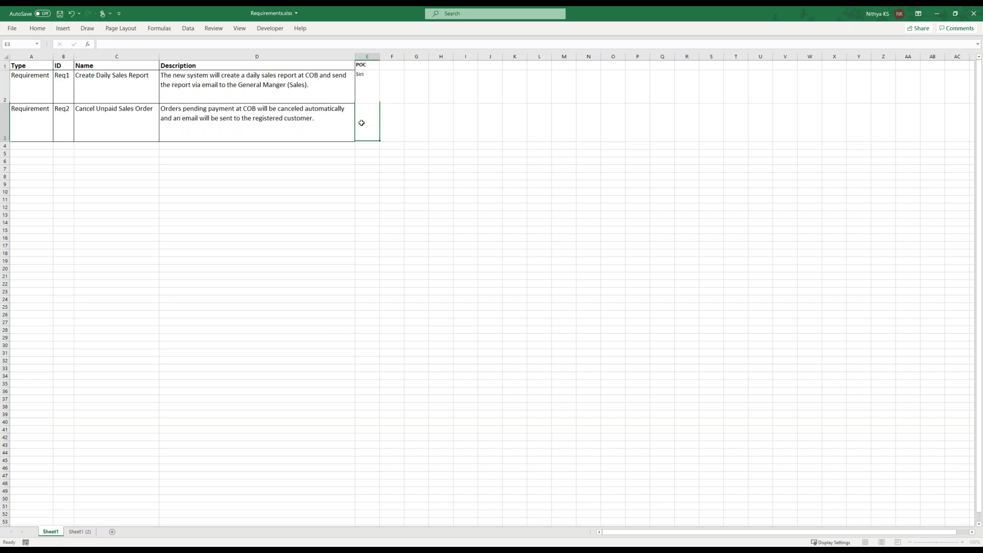
text(Siri)
click(443, 170)
key(ctrl+s)
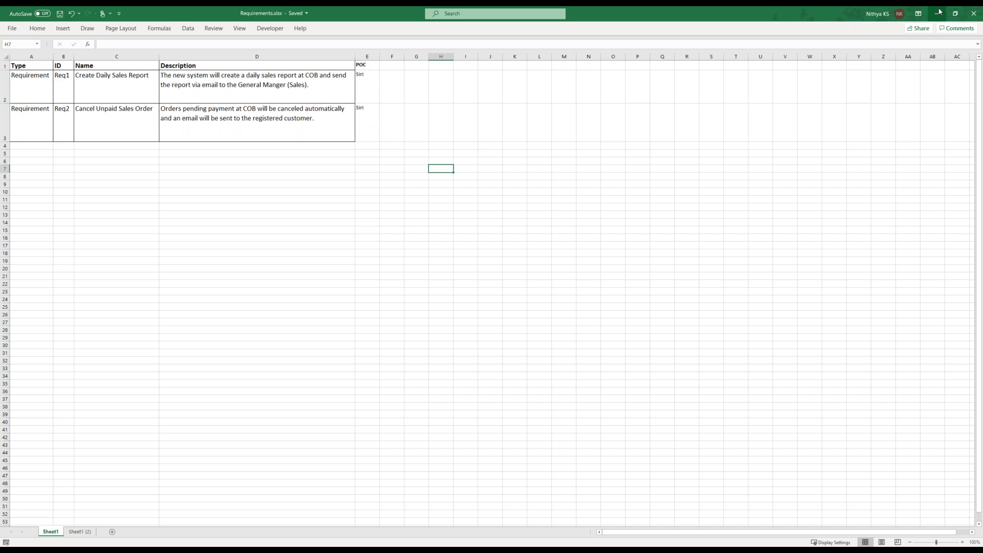
- Return to Enterprise Architect and load the Requirements.xlsx workbook into a new Excel import for the MS Excel Import package
click(938, 13)
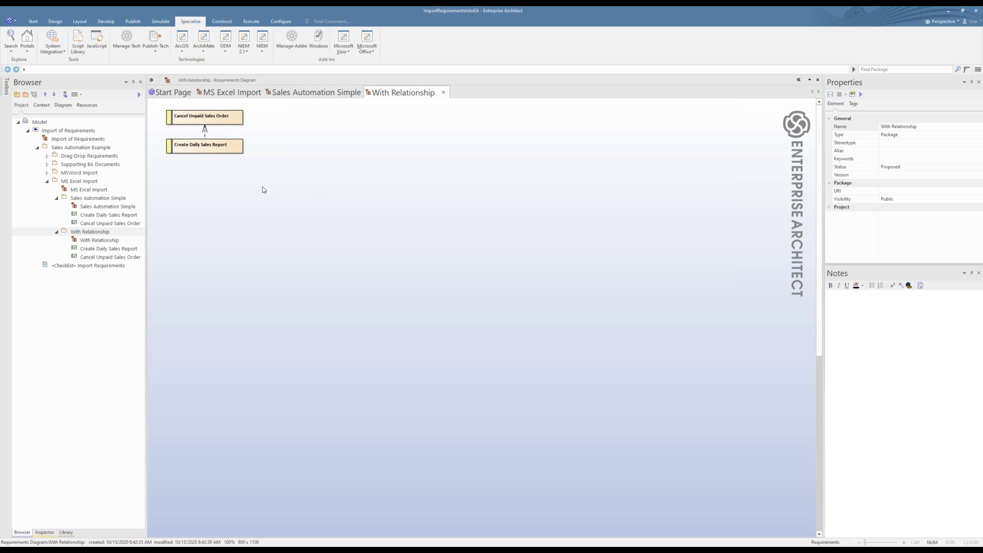
click(73, 182)
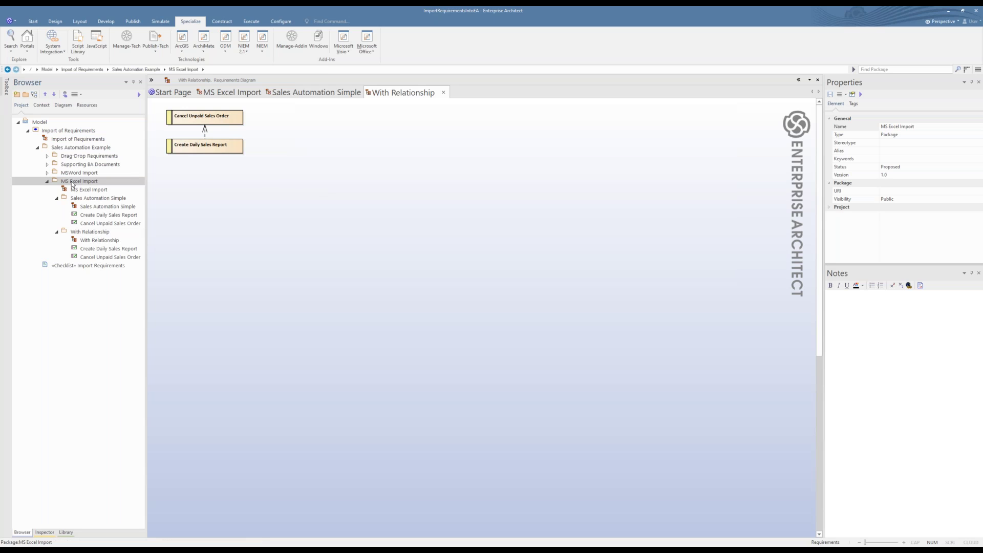
click(368, 51)
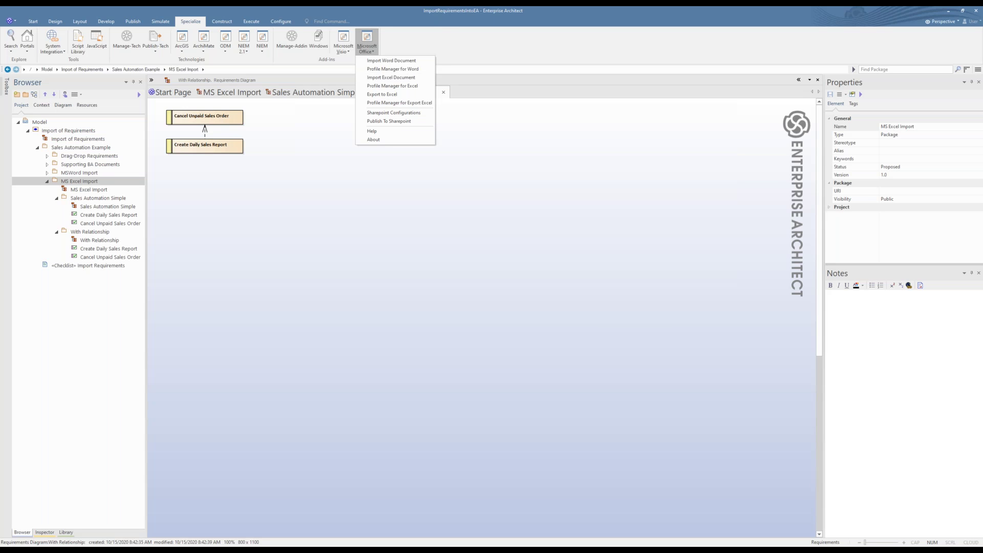
click(379, 80)
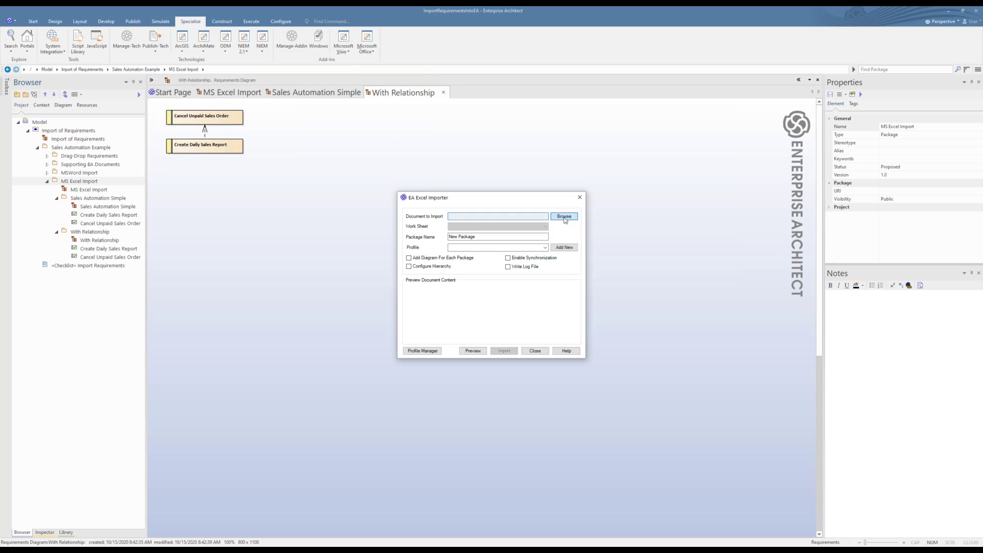
click(566, 219)
click(589, 223)
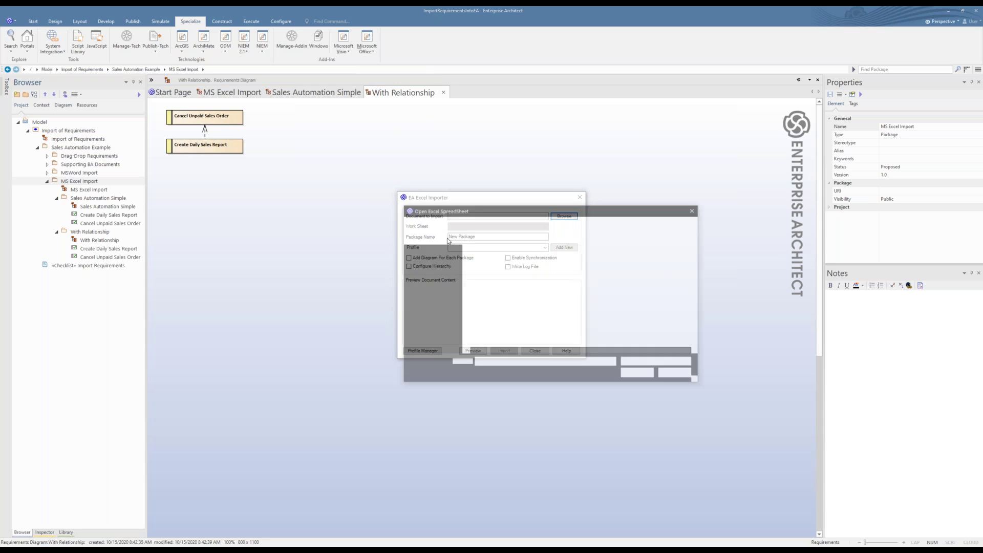
click(496, 268)
click(635, 374)
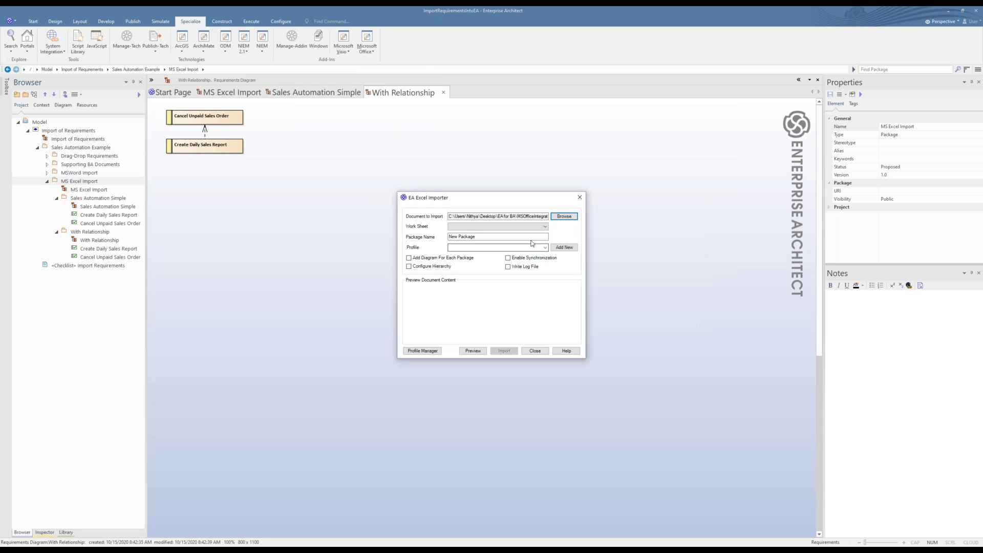
- Set the import to Sheet1, package name With Userdefined Properties and profile Web, adding a diagram for each package
click(532, 227)
click(533, 239)
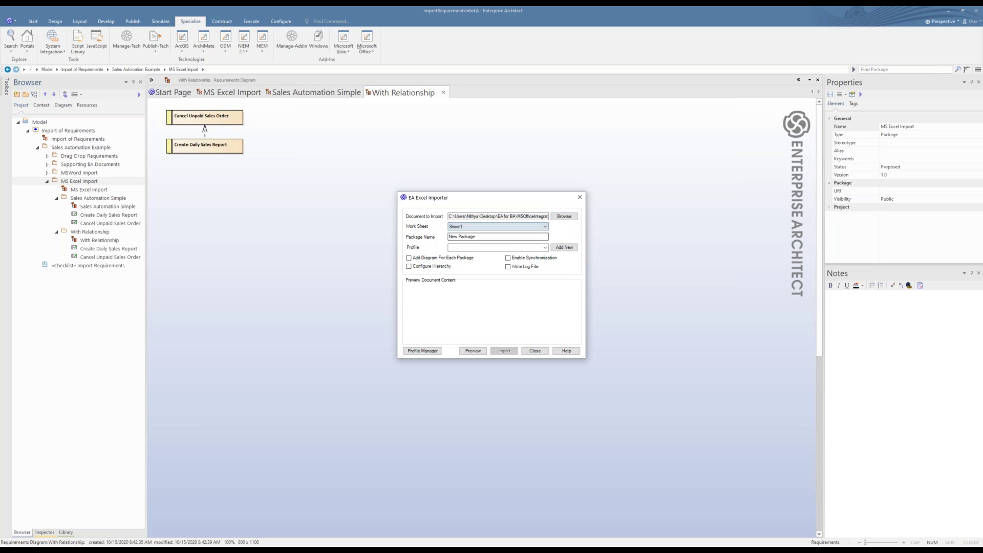
drag(507, 234, 406, 236)
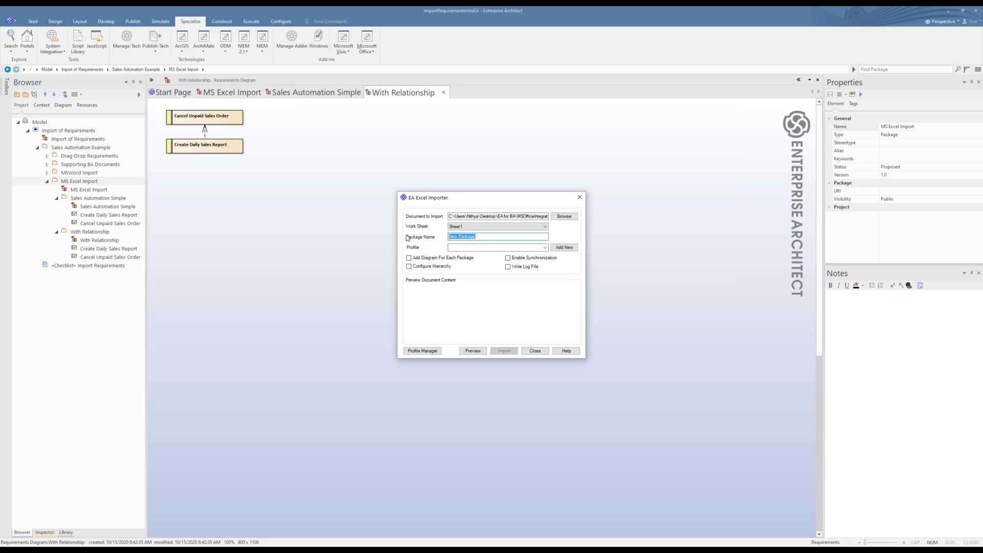
text(With Userdefined Properties)
click(546, 247)
click(514, 266)
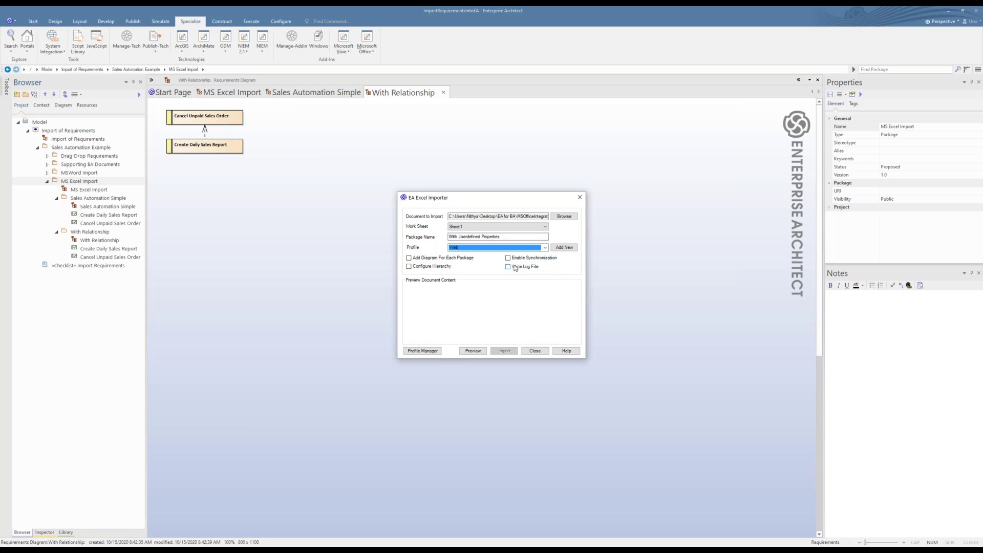
click(435, 258)
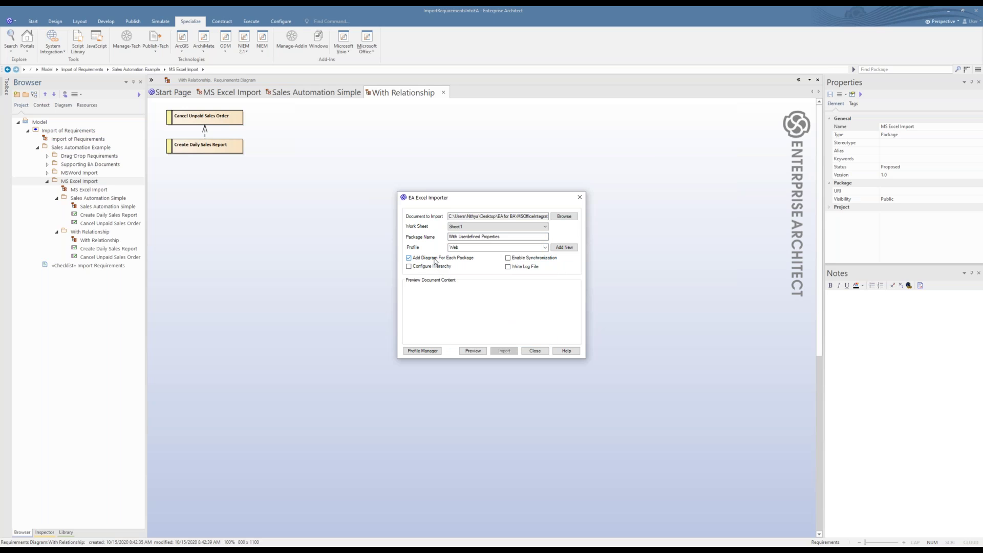
- Preview the worksheet's requirements with their properties, import them into the model and close the importer
click(470, 352)
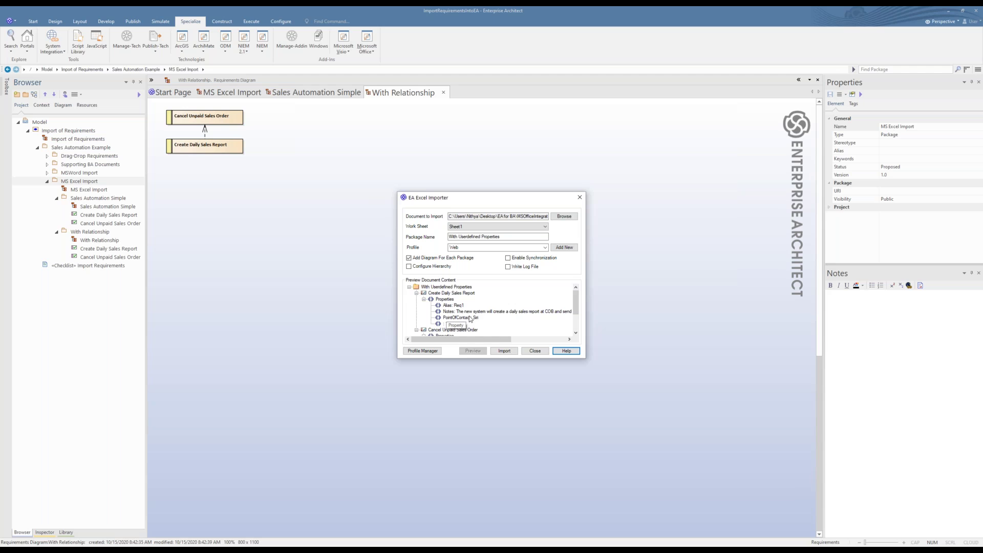
drag(576, 302, 577, 324)
click(507, 351)
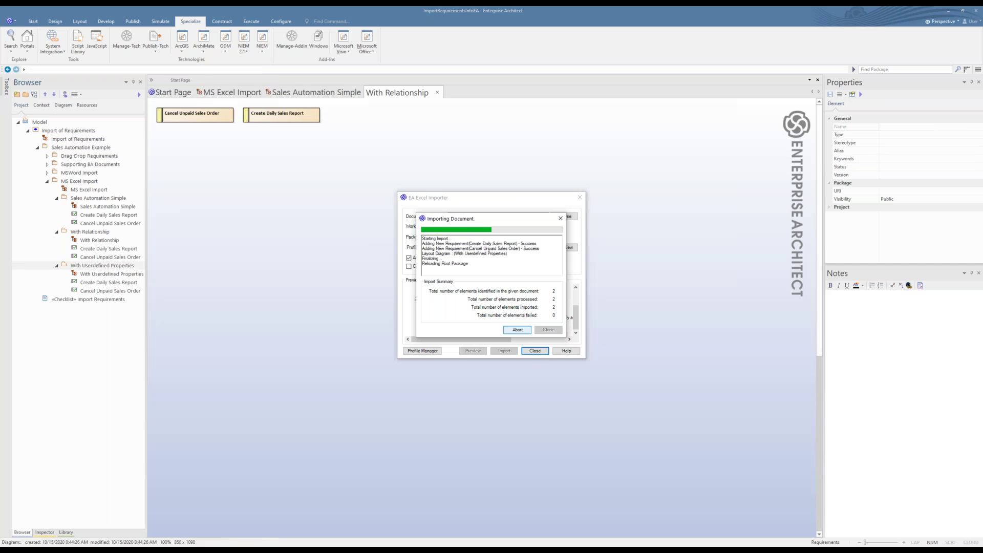
click(507, 295)
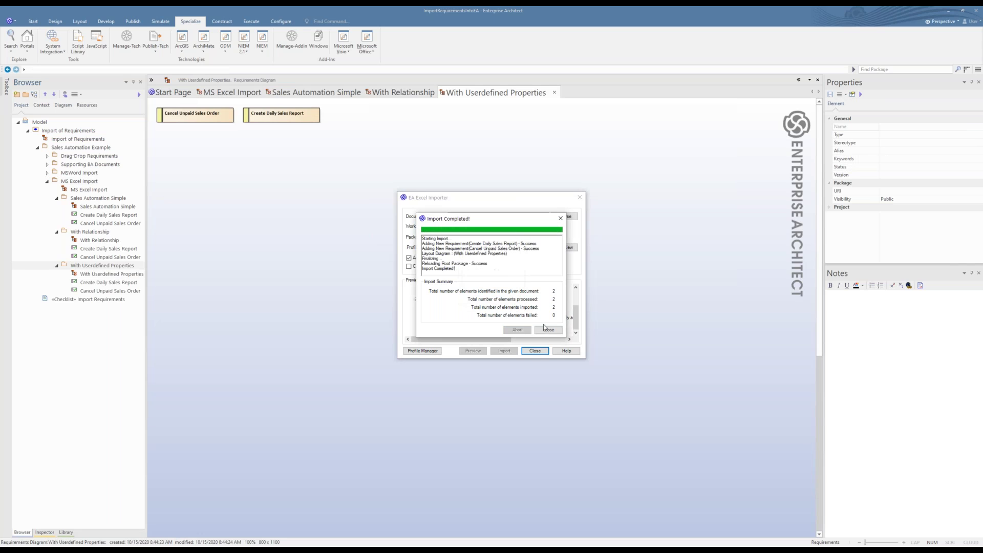
click(548, 330)
click(546, 352)
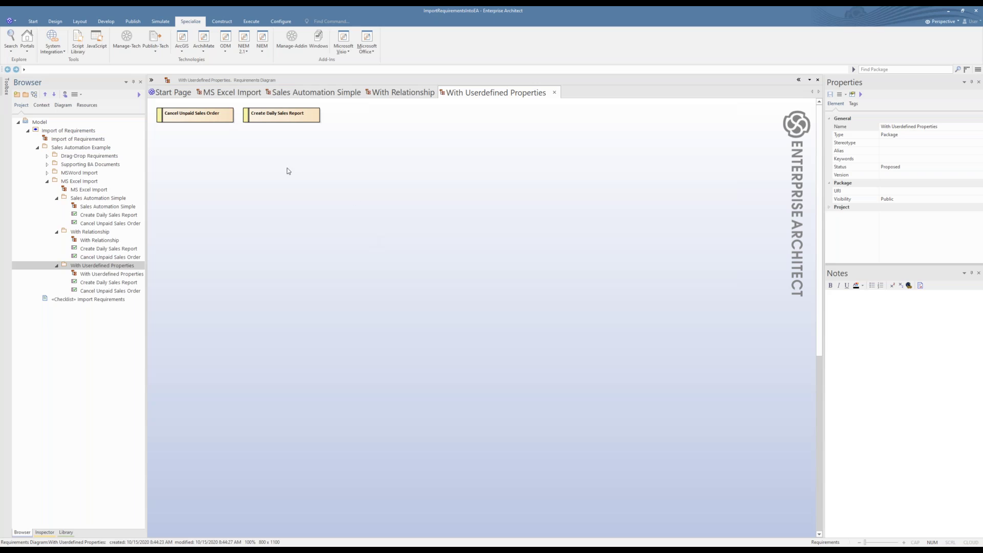
- Check the tagged values of the imported Cancel Unpaid Sales Order requirement in the With Userdefined Properties diagram
click(186, 115)
double_click(186, 114)
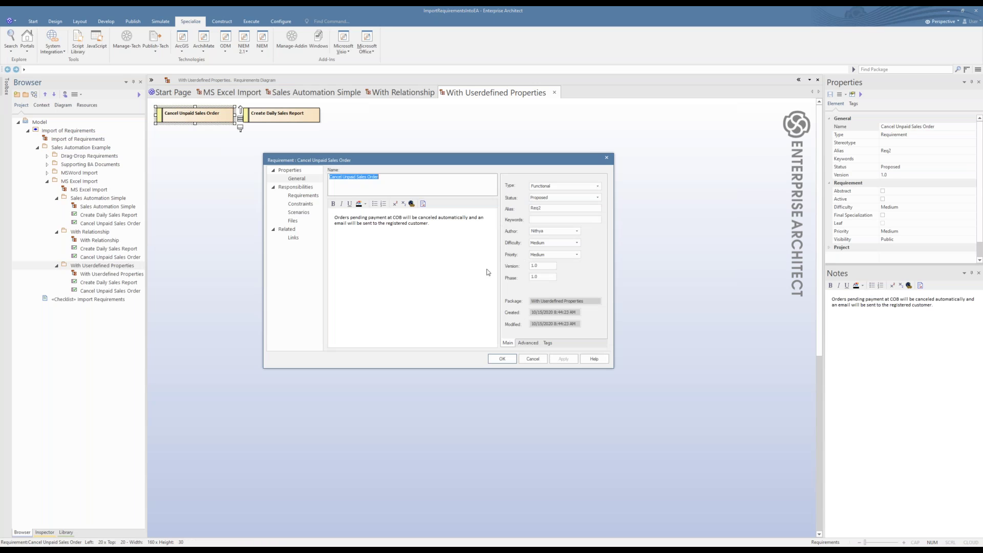
click(546, 344)
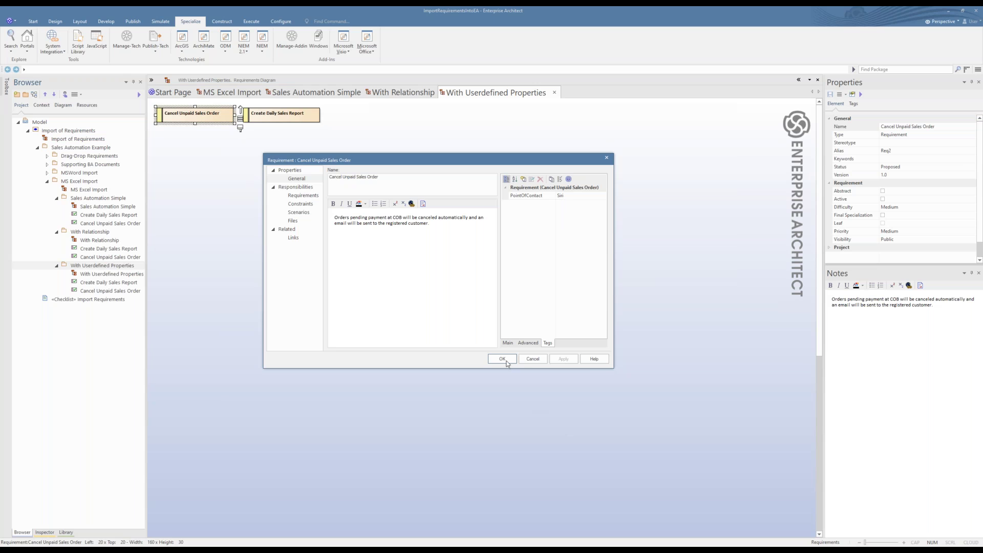
click(504, 361)
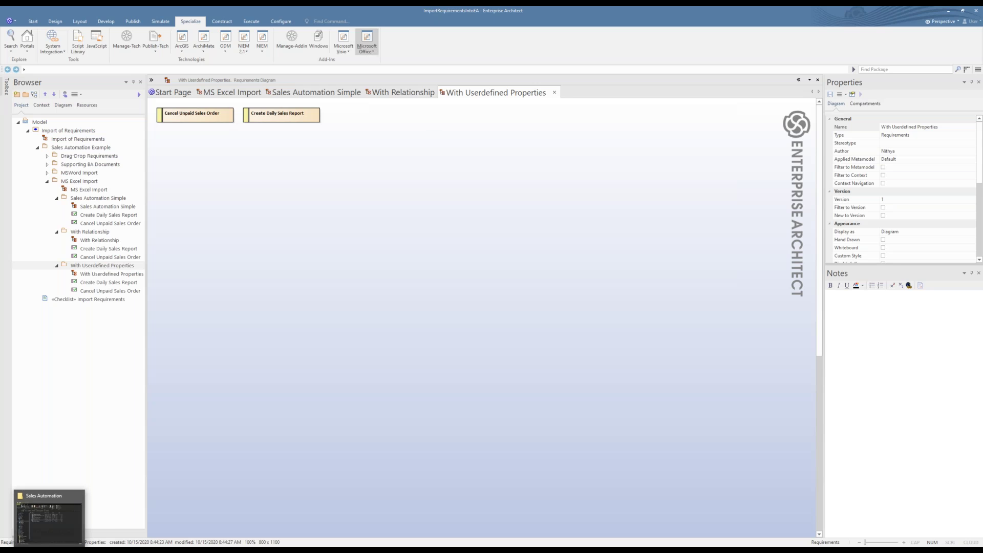
- Open the Import of Requirements diagram and tick off the checklist item Import requirements elements from MS Excel
click(230, 93)
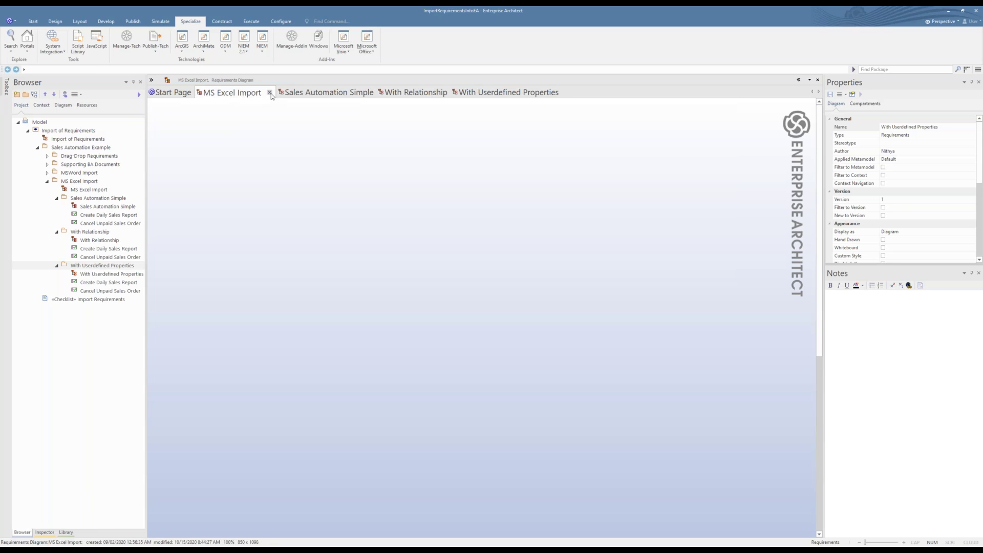
click(325, 96)
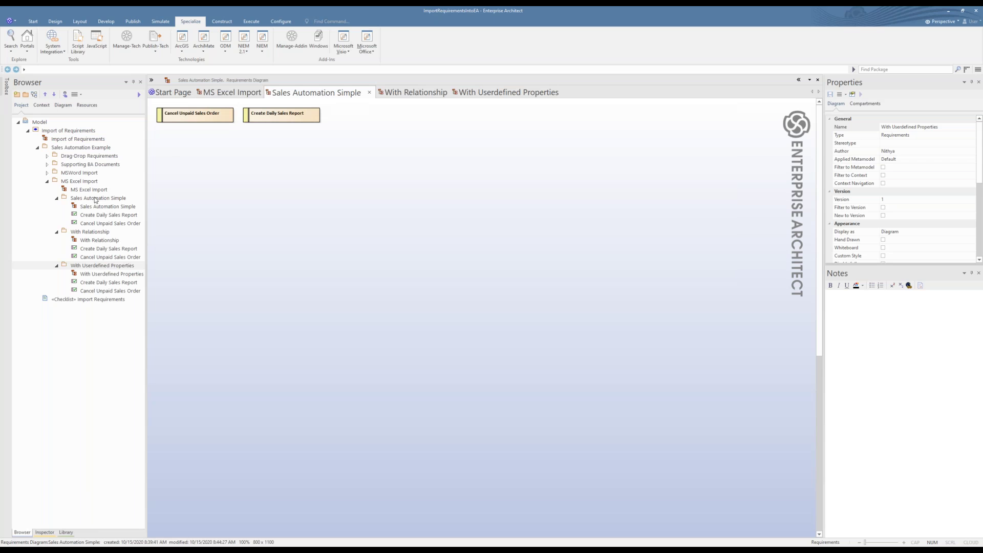
double_click(84, 140)
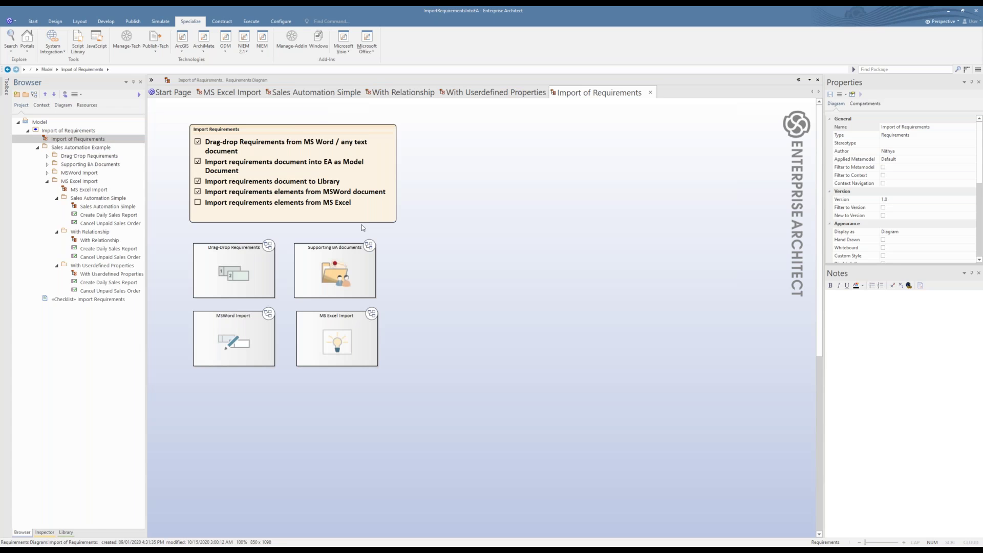
click(197, 202)
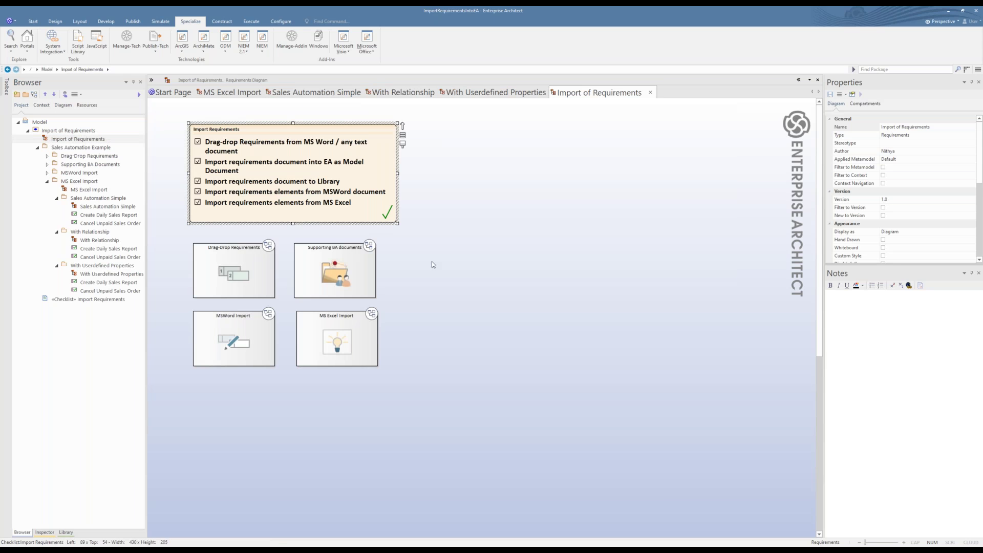
click(450, 312)
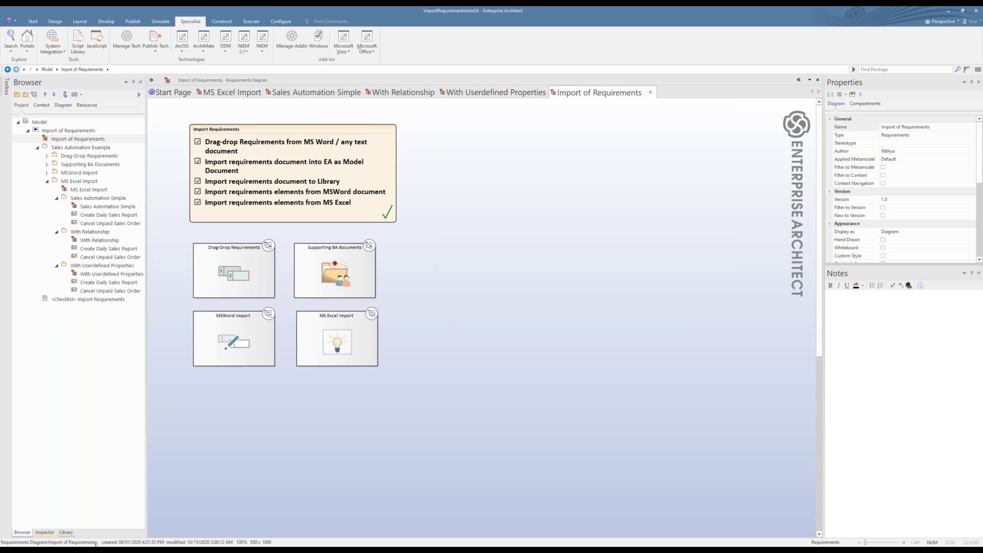
- Open the Quick Import - Requirements - With Interdependencies workbook in Excel and examine its dependent requirement entries for rows 3 and 12
key(alt+Tab)
click(358, 207)
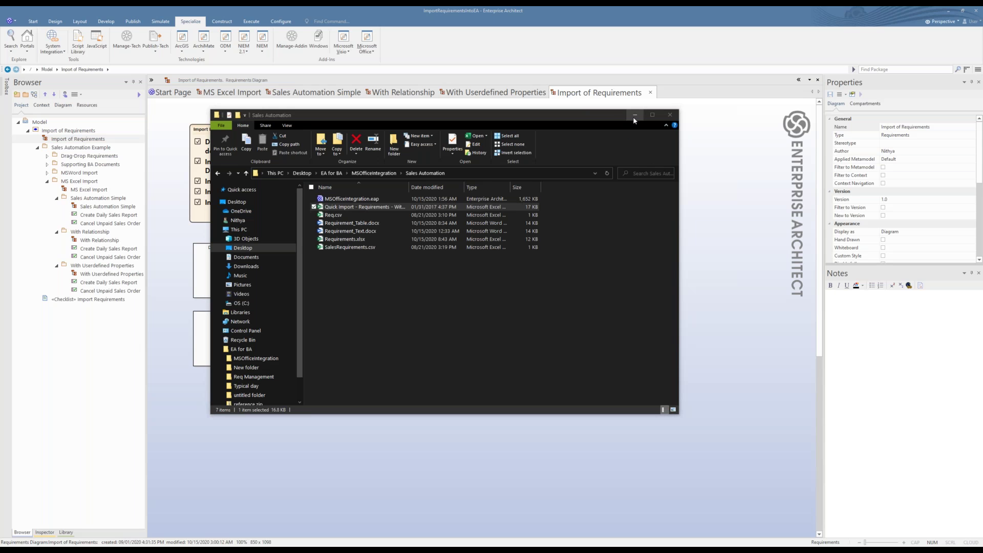
double_click(353, 206)
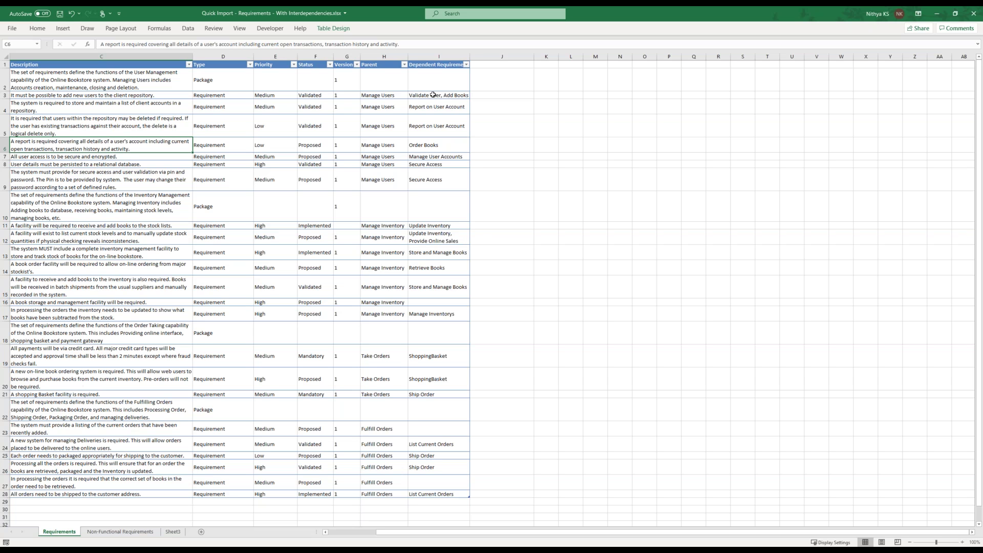
click(434, 95)
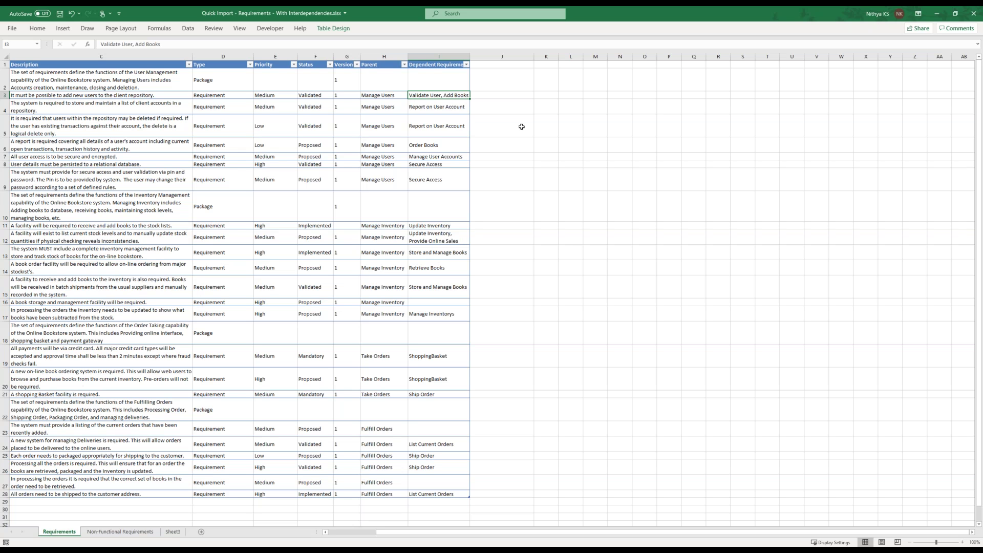
click(455, 241)
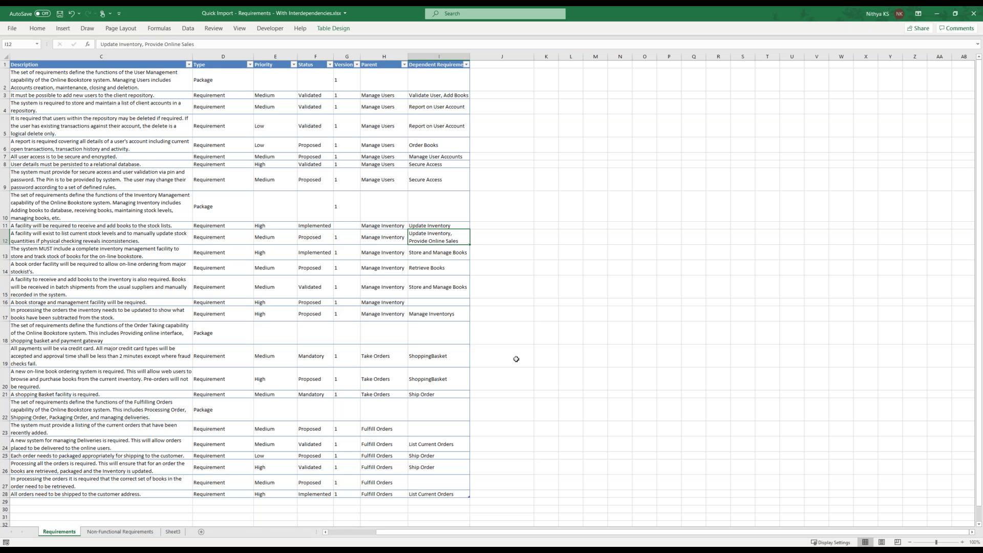
click(940, 9)
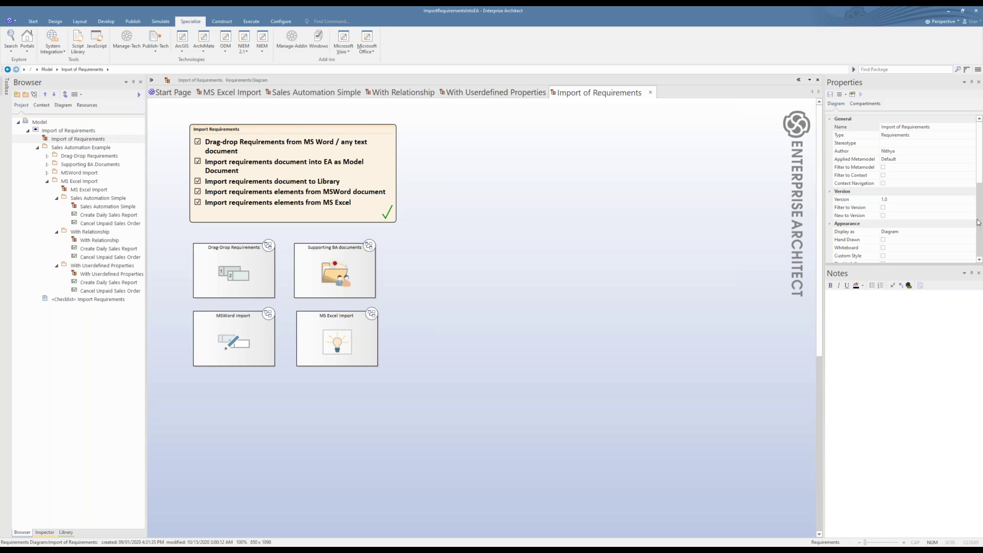
- Add the Structured Use Case Model pattern from the UML Behavioral perspective to the Model root
click(37, 123)
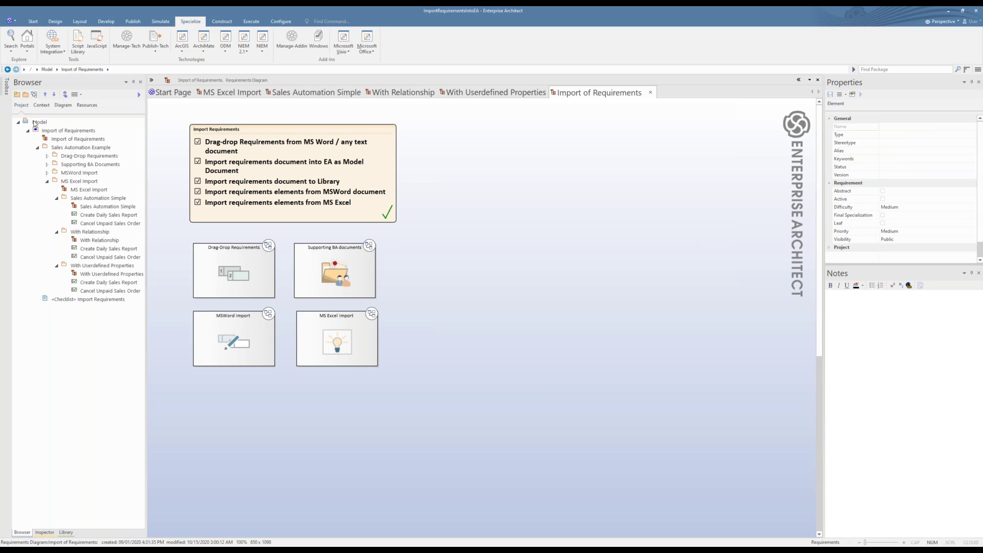
click(17, 95)
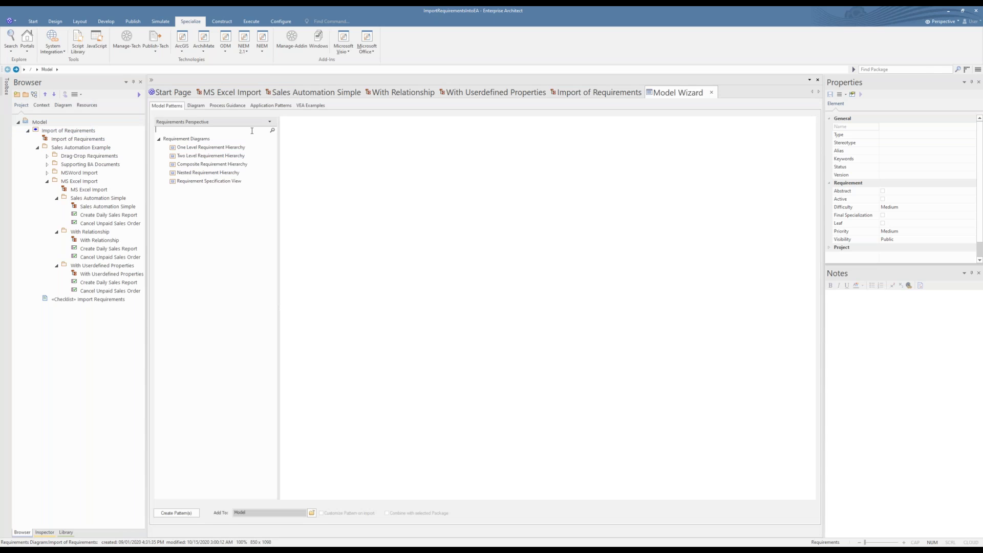
text(Usecase)
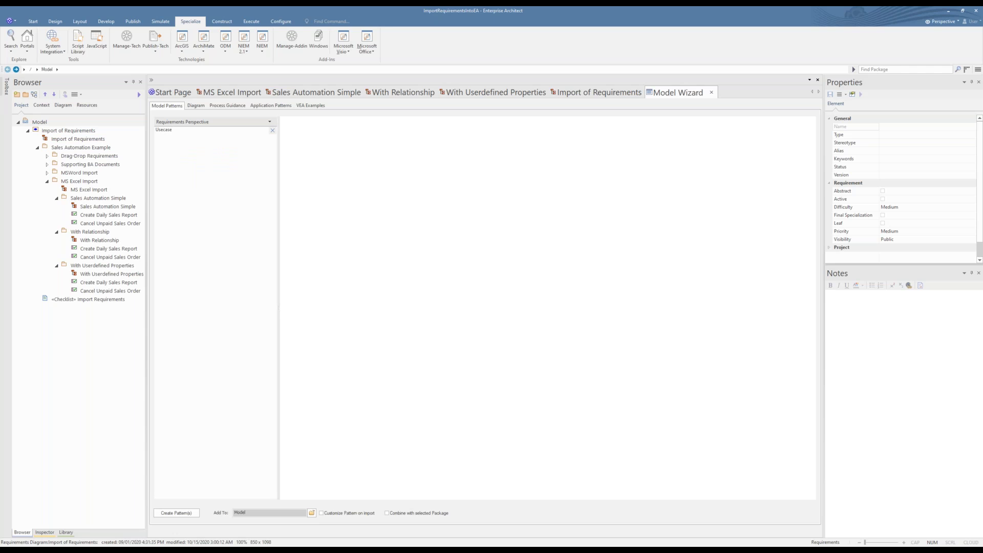
click(269, 123)
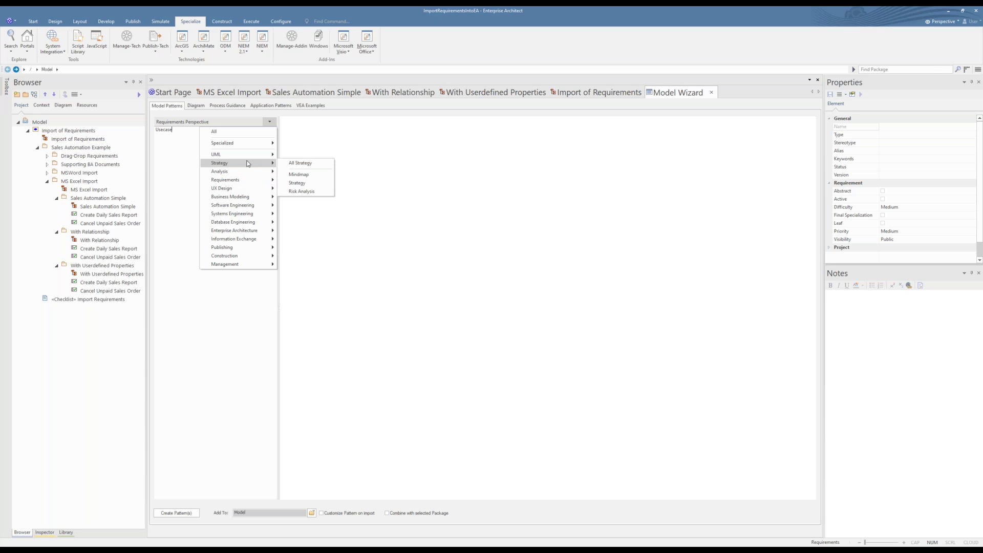
mouse_move(248, 159)
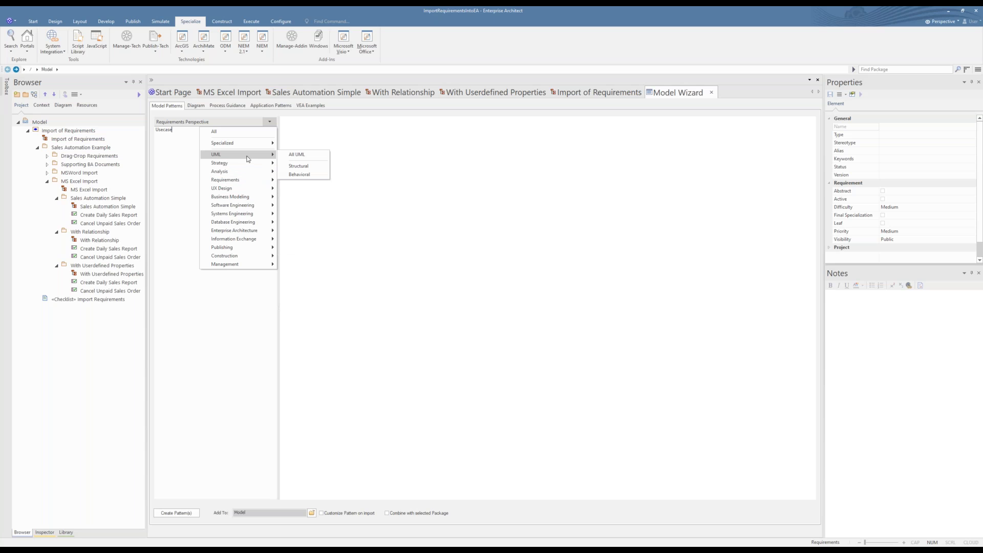
click(298, 174)
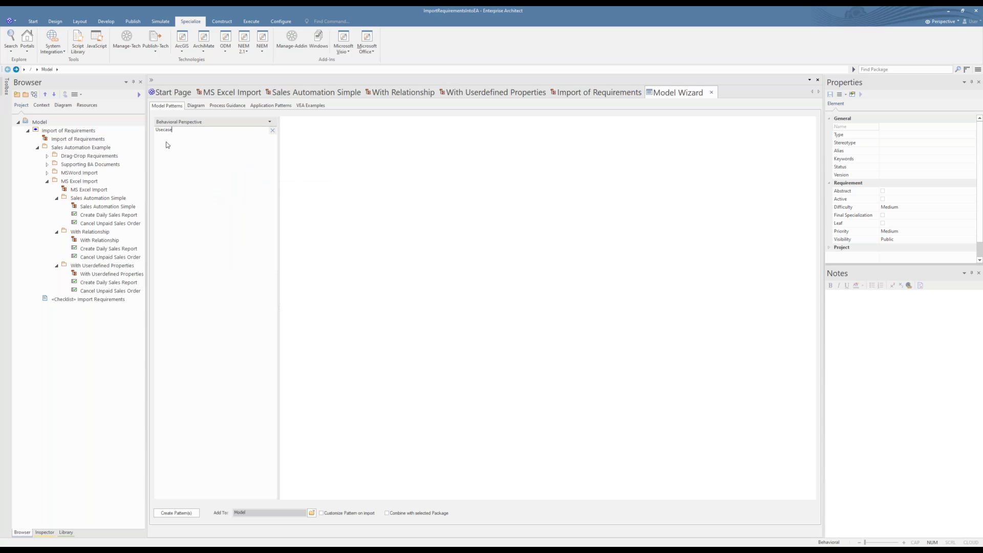
click(273, 130)
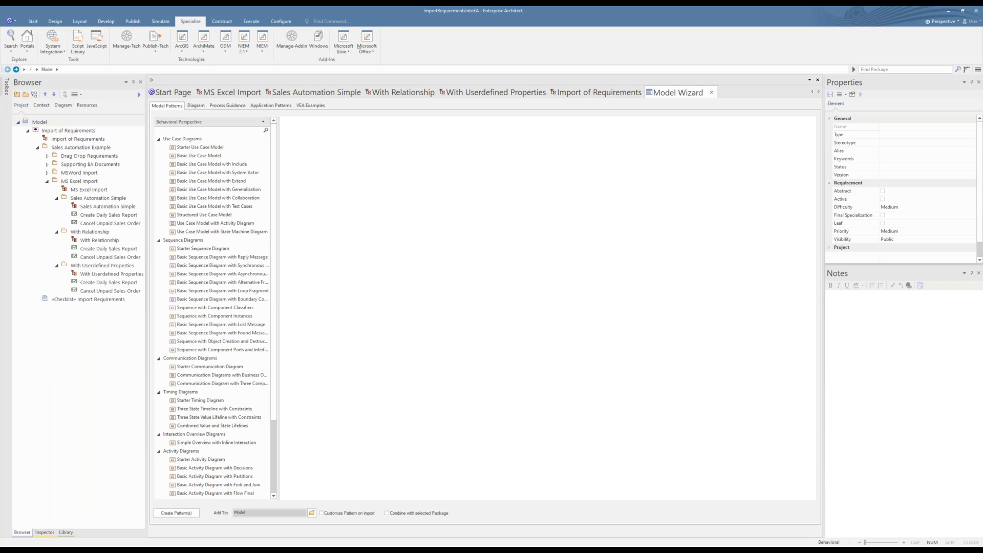
click(205, 215)
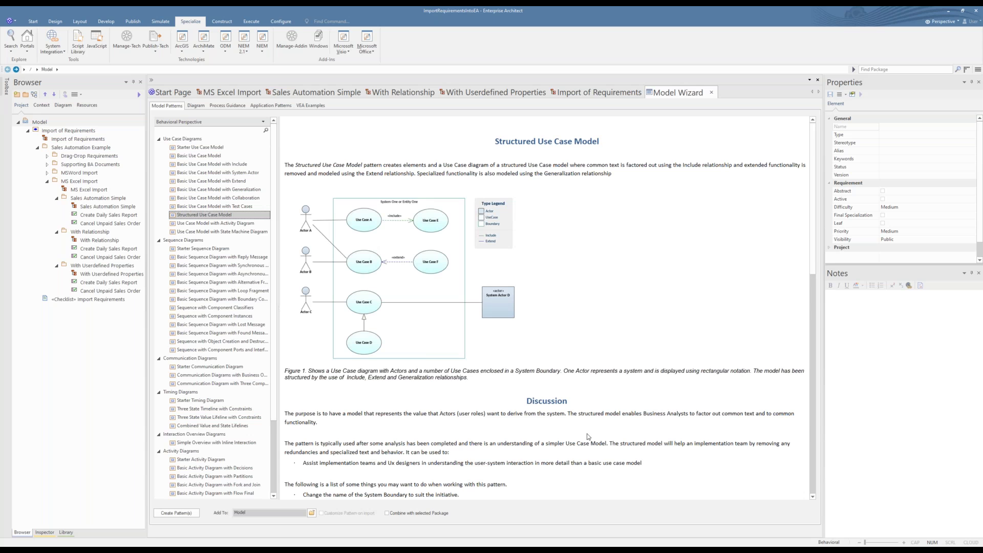
click(169, 513)
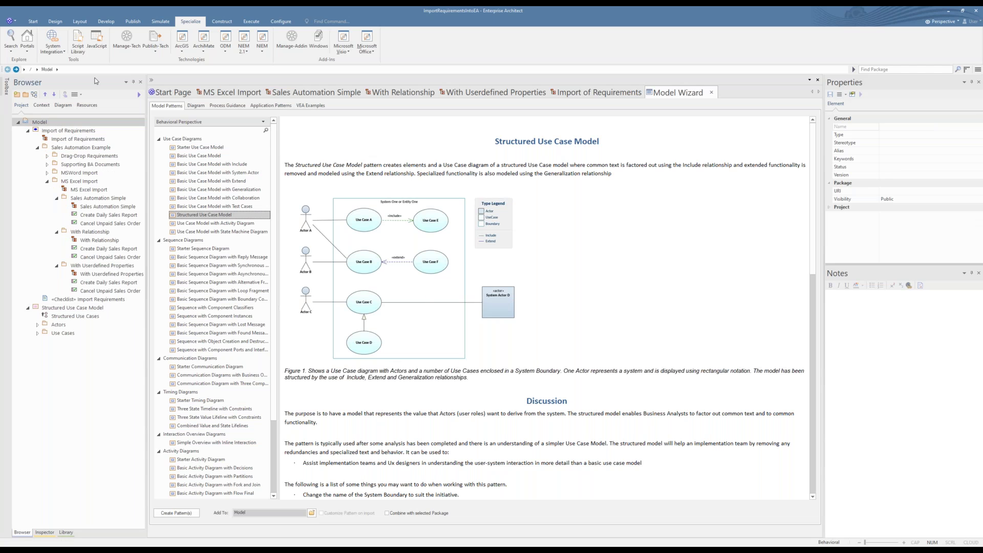
- Look over the Structured Use Cases diagram, including Use Case A, and return to the Sales Automation Simple diagram
click(61, 317)
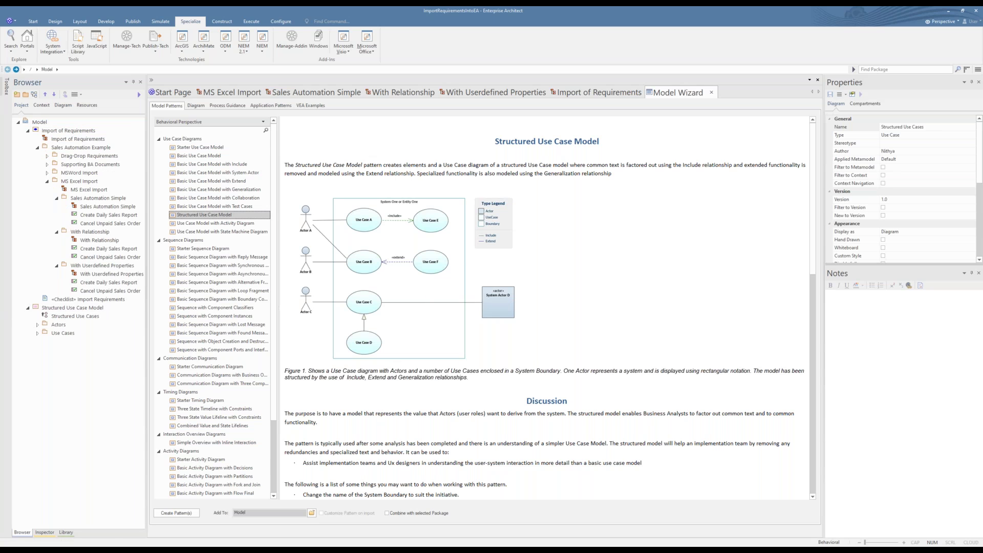
double_click(61, 316)
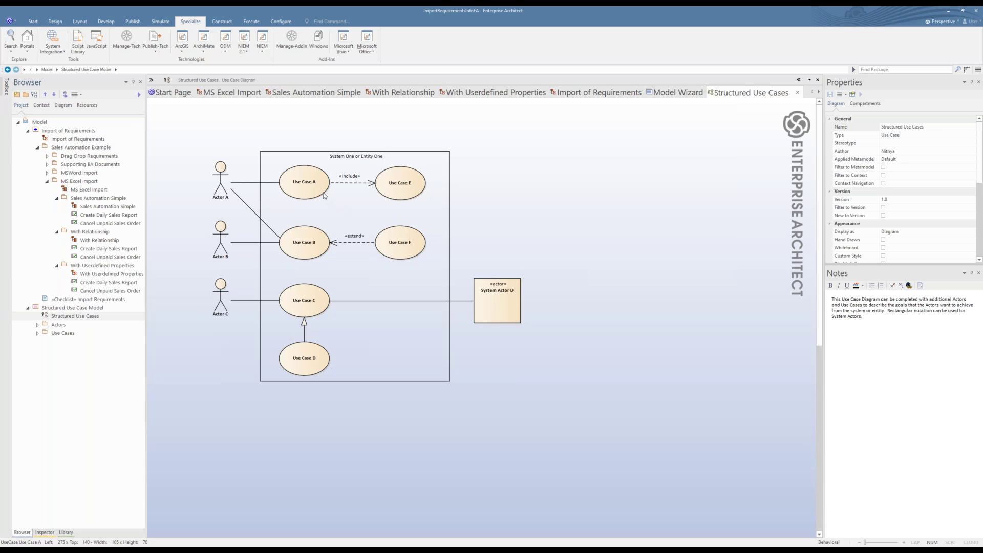
click(313, 191)
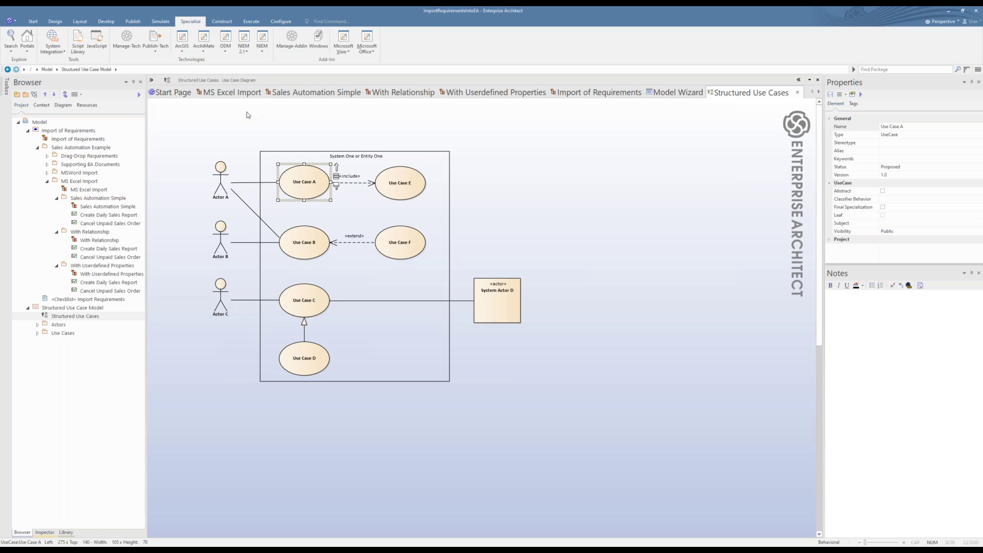
click(408, 132)
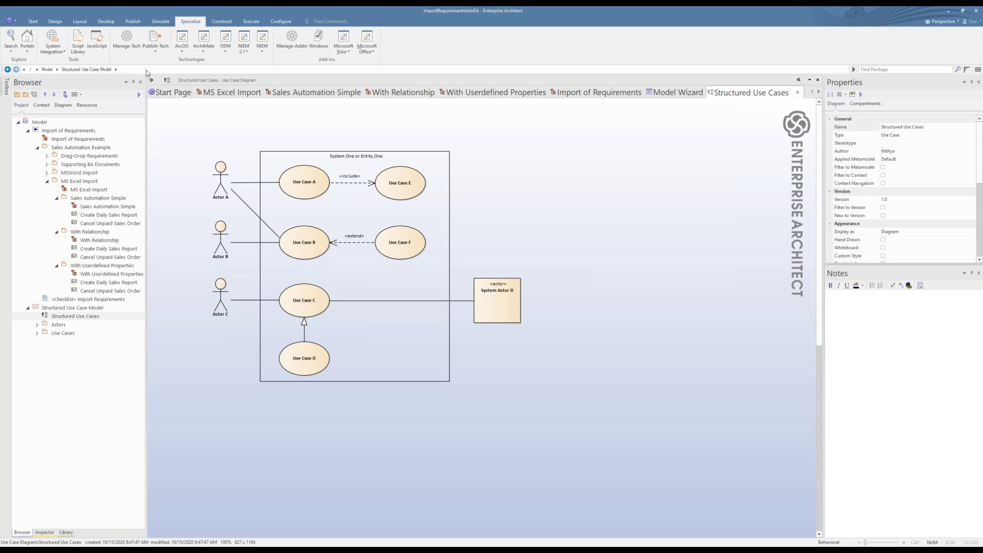
click(316, 92)
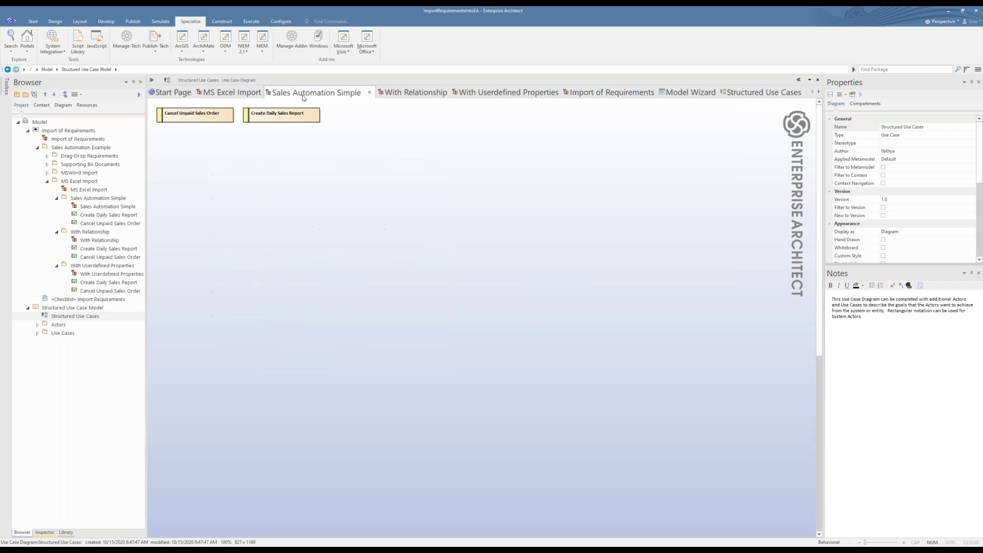
- Select the Create Daily Sales Report requirement in the With Relationship package and open the Relationship Matrix
click(47, 181)
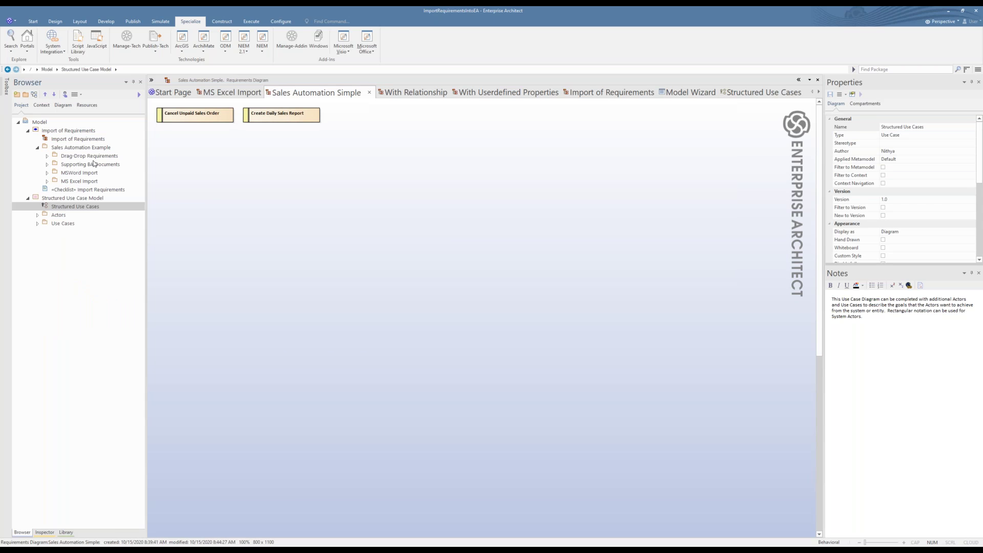
click(48, 181)
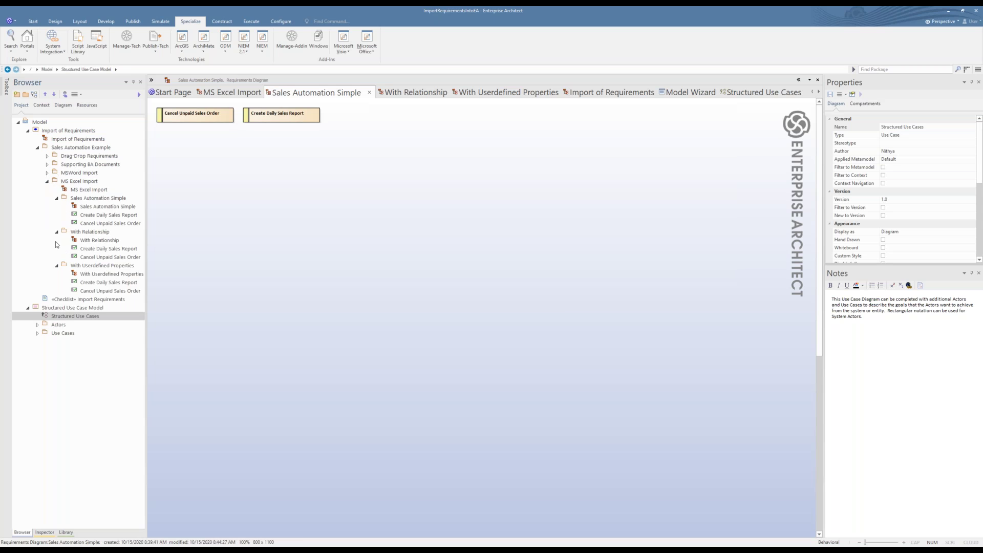
click(85, 241)
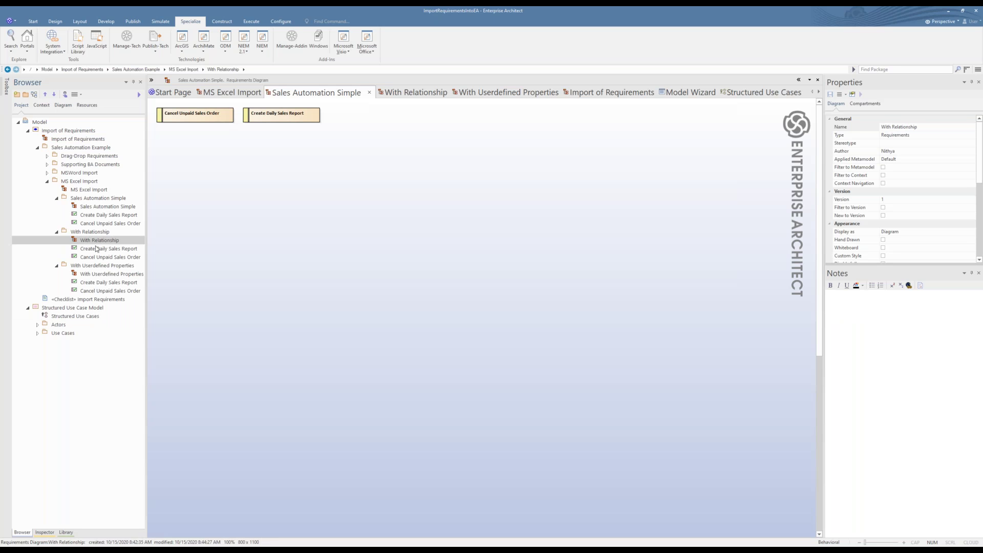
click(97, 249)
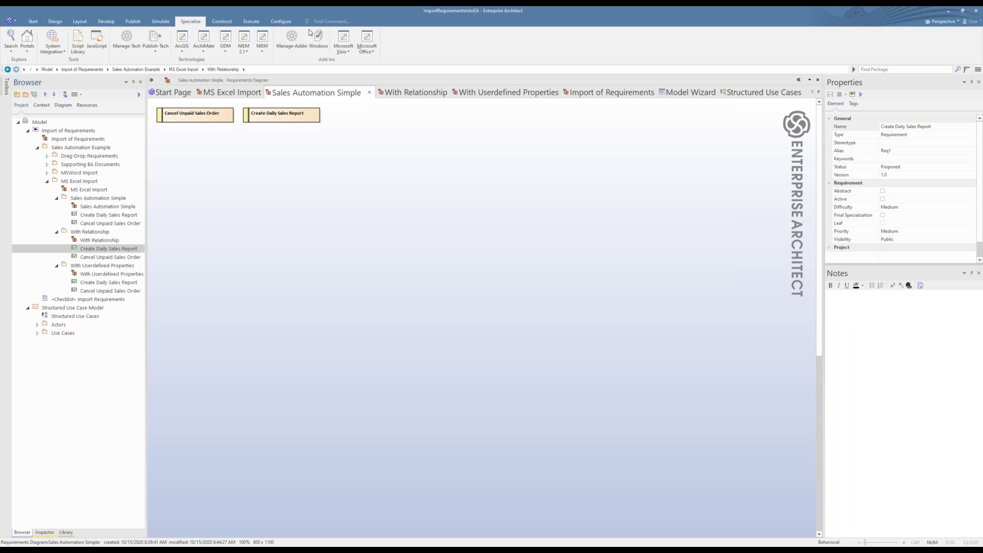
click(55, 21)
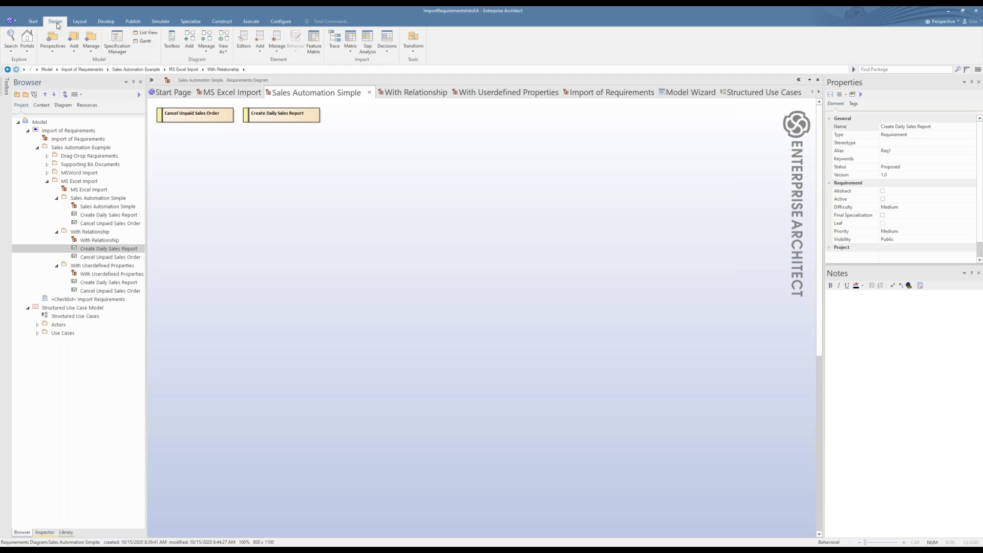
click(352, 51)
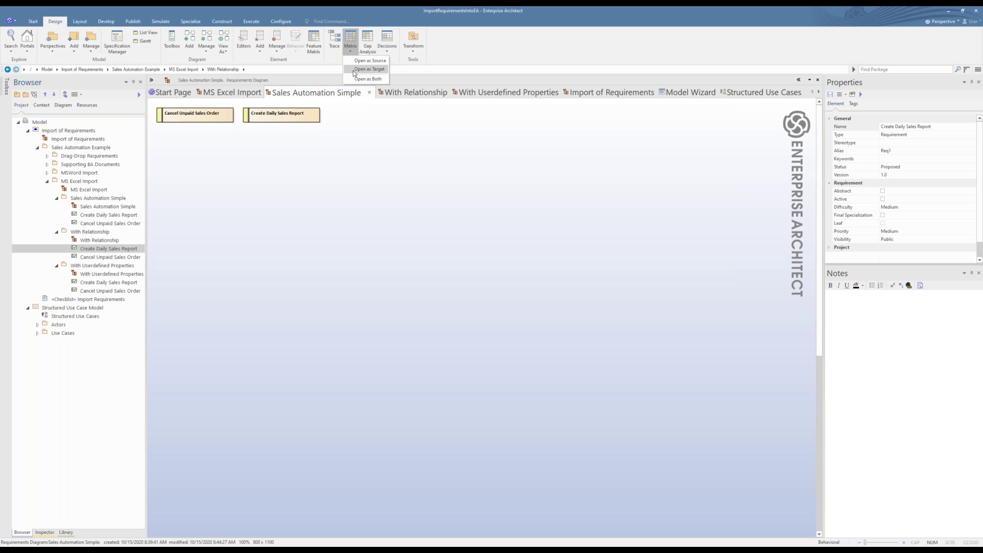
click(349, 40)
click(350, 39)
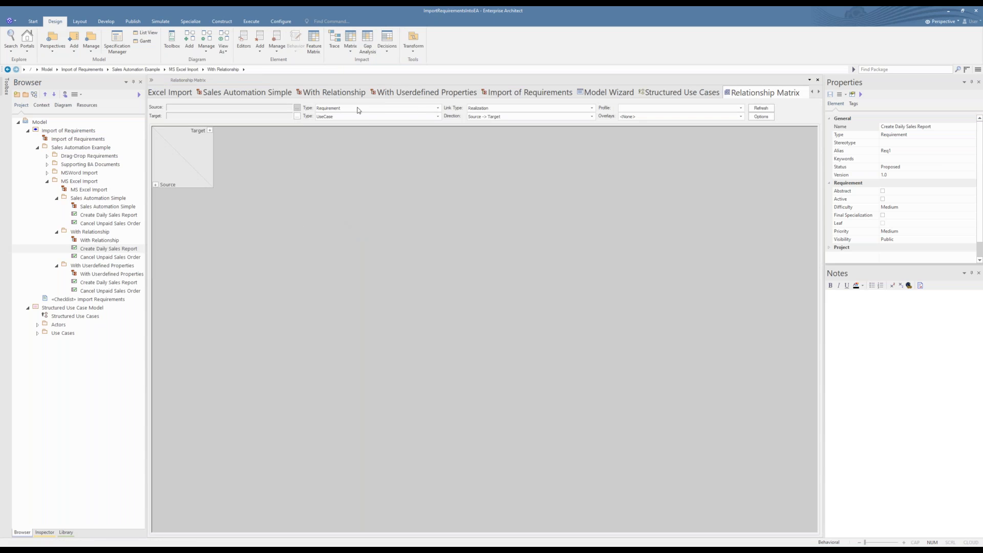
- Set the matrix source to the With Relationship package under MS Excel Import
click(298, 110)
click(303, 115)
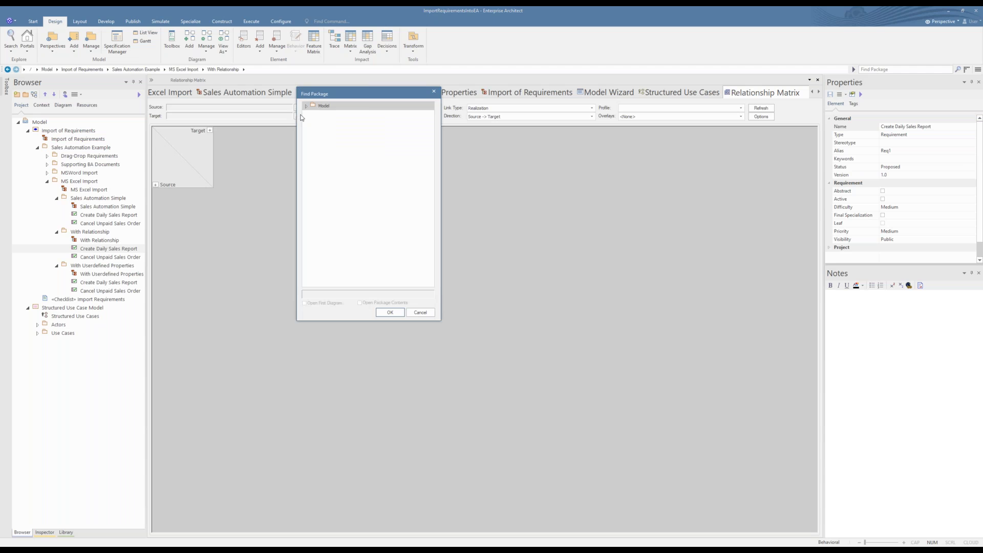
click(305, 106)
click(314, 114)
click(321, 123)
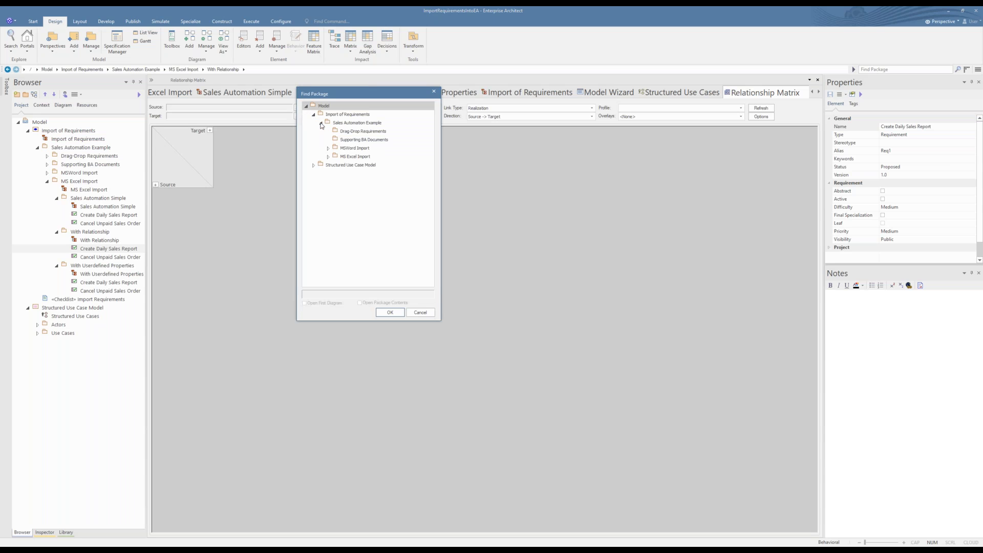
click(328, 157)
click(351, 174)
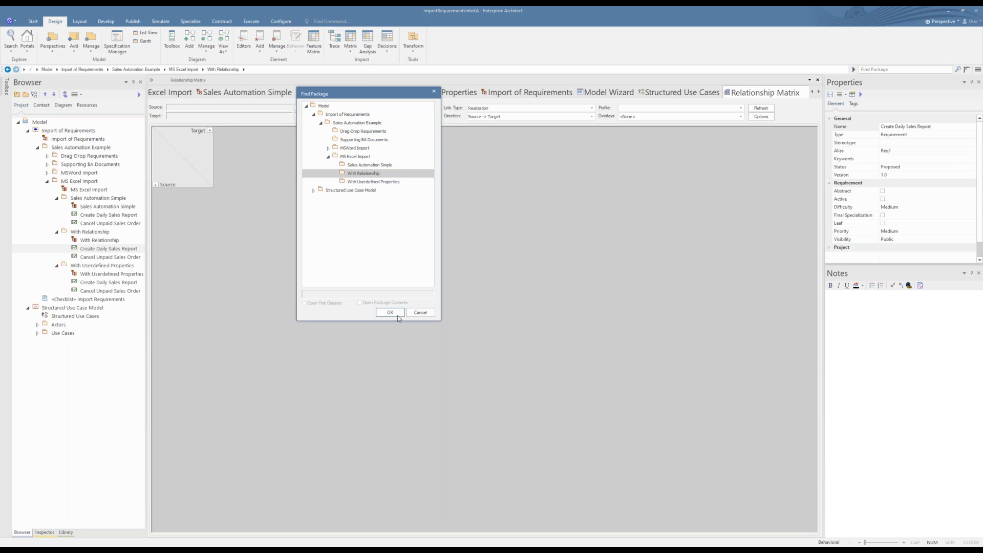
click(398, 314)
- Set the matrix target to the Use Cases package of the Structured Use Case Model
click(298, 116)
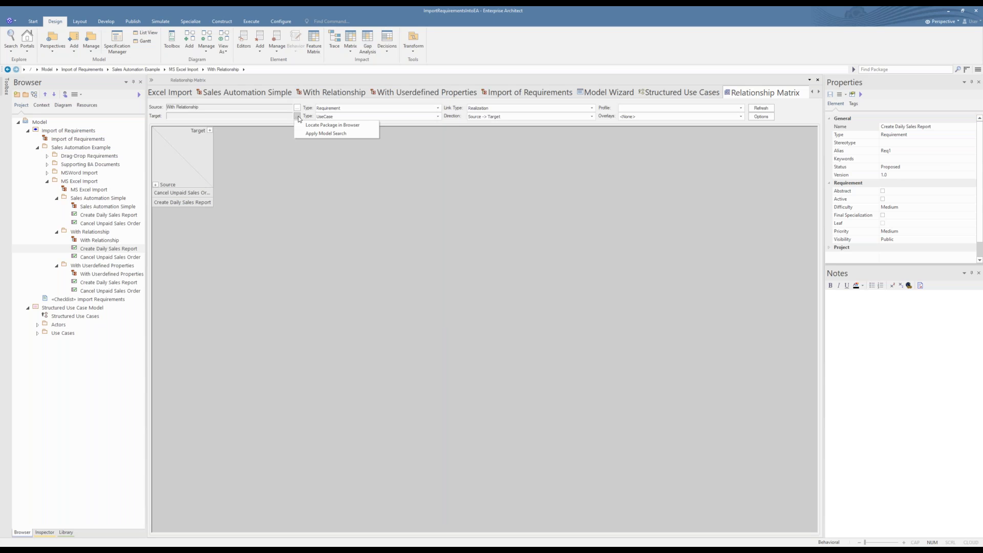
click(301, 125)
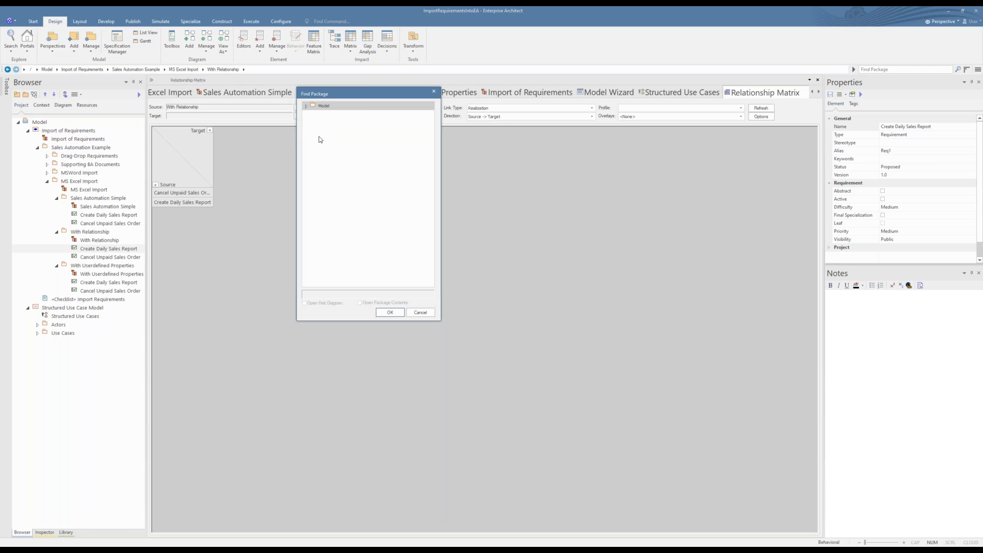
click(306, 106)
click(313, 114)
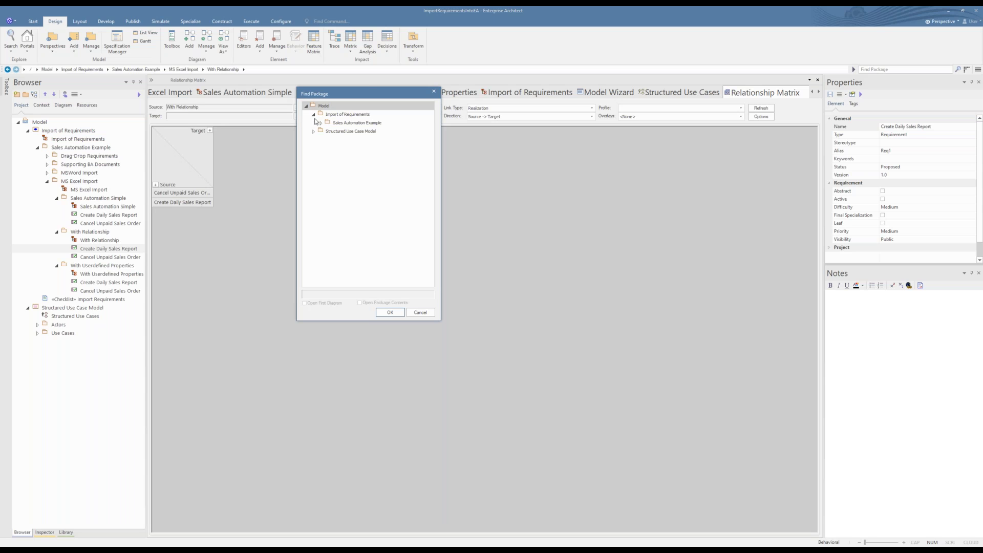
click(320, 123)
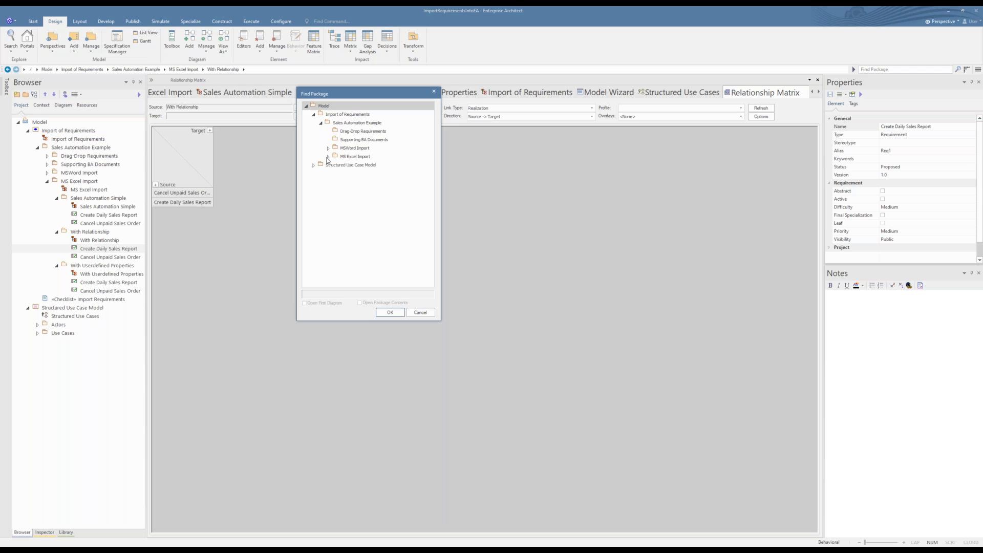
click(328, 156)
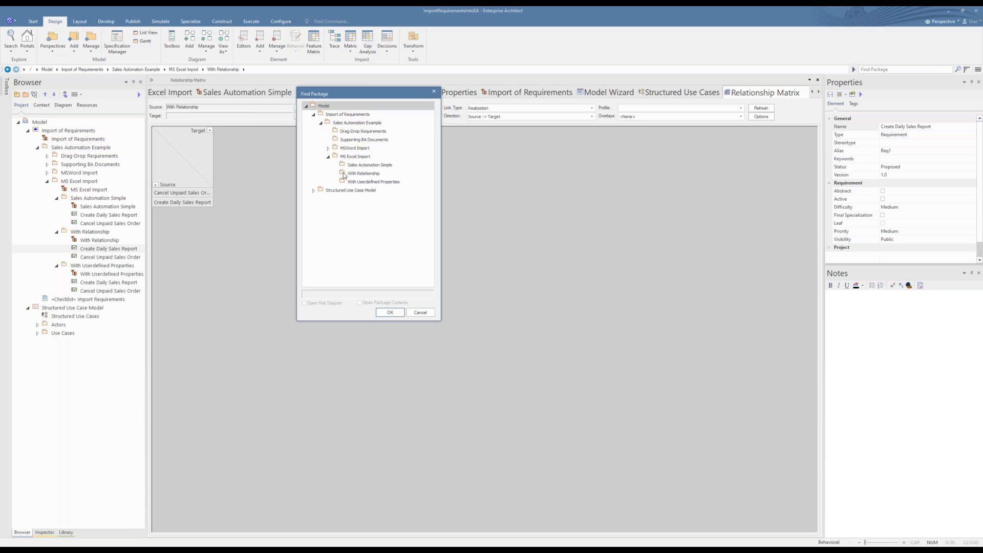
click(344, 174)
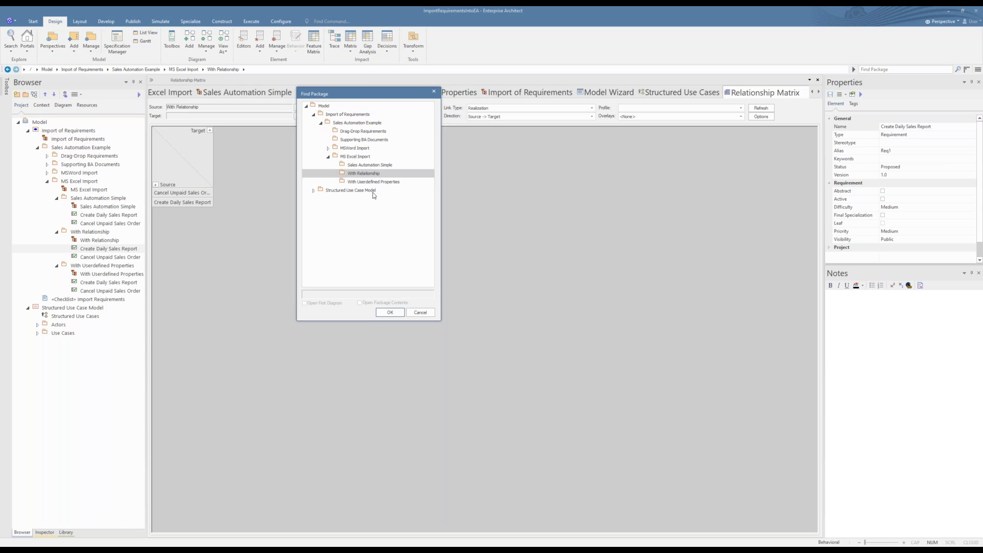
click(313, 191)
click(332, 207)
click(398, 313)
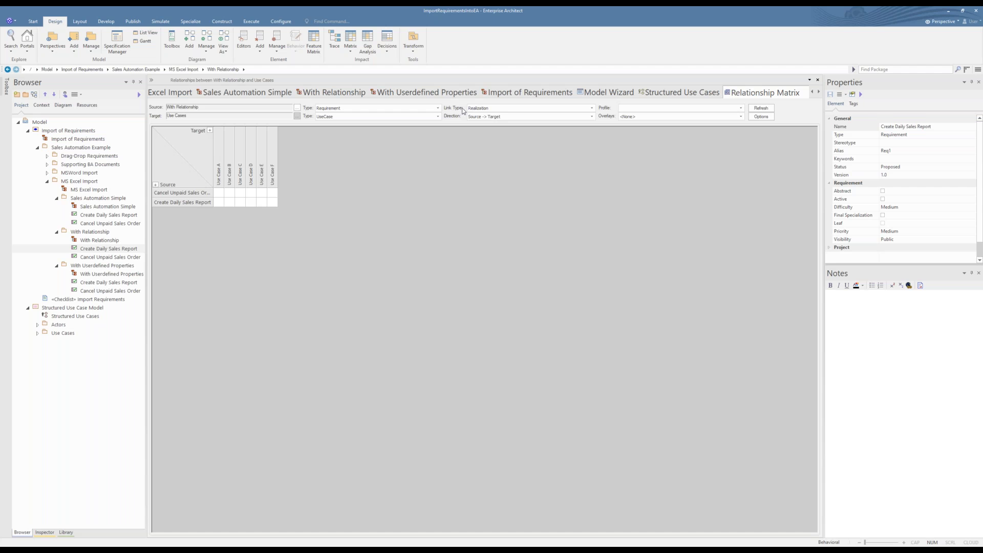
- Using link type Realization, link Cancel Unpaid Sales Order to Use Case A and Create Daily Sales Report to Use Case B in the matrix
click(592, 108)
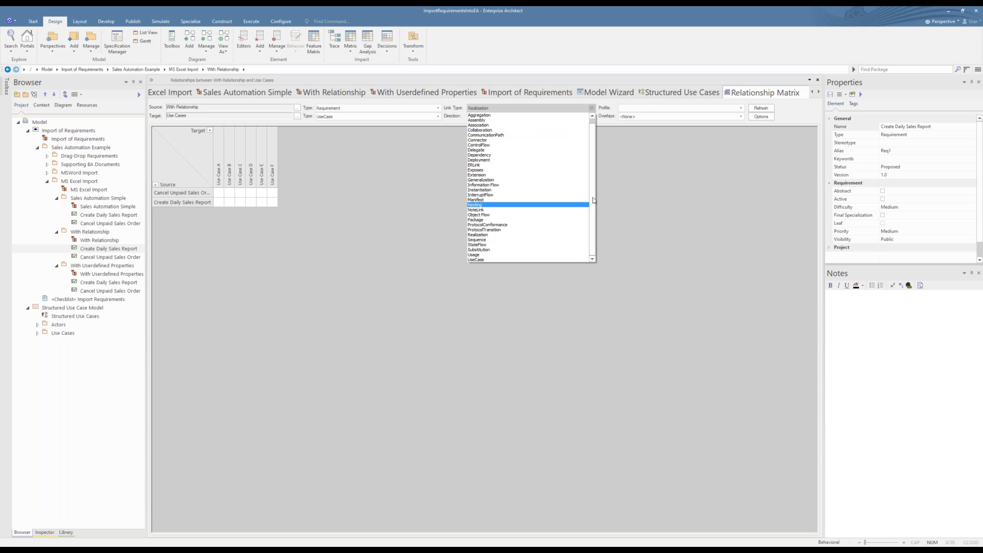
drag(591, 204, 591, 174)
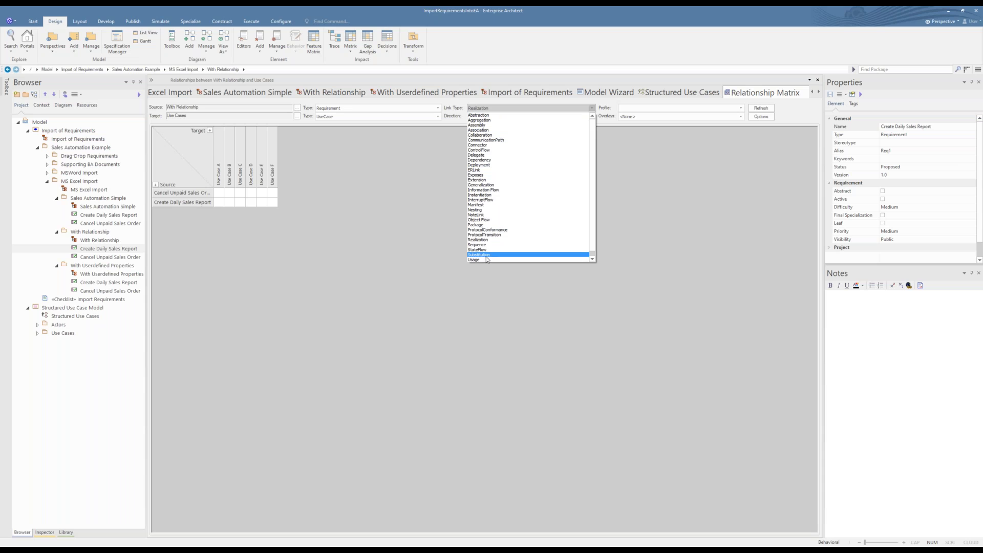
click(483, 240)
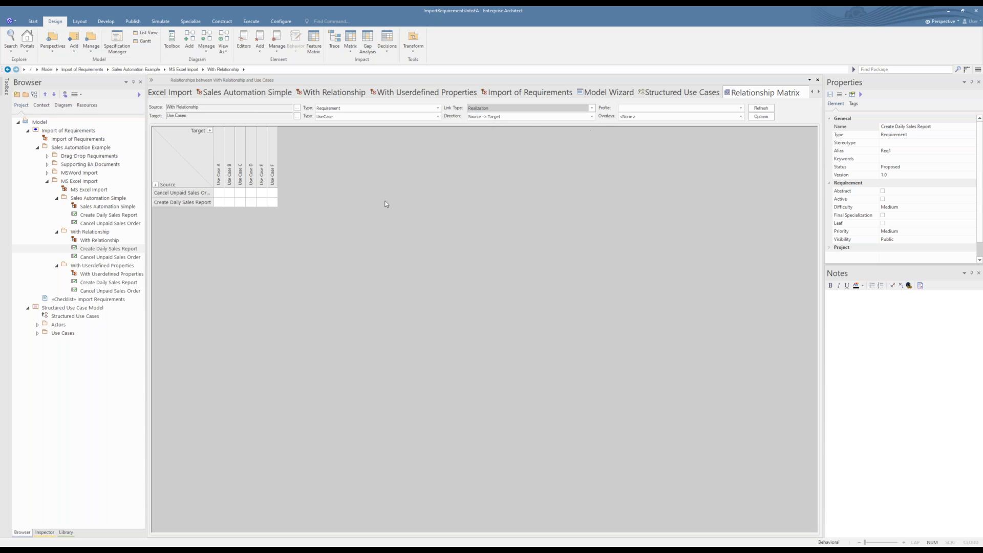
click(221, 195)
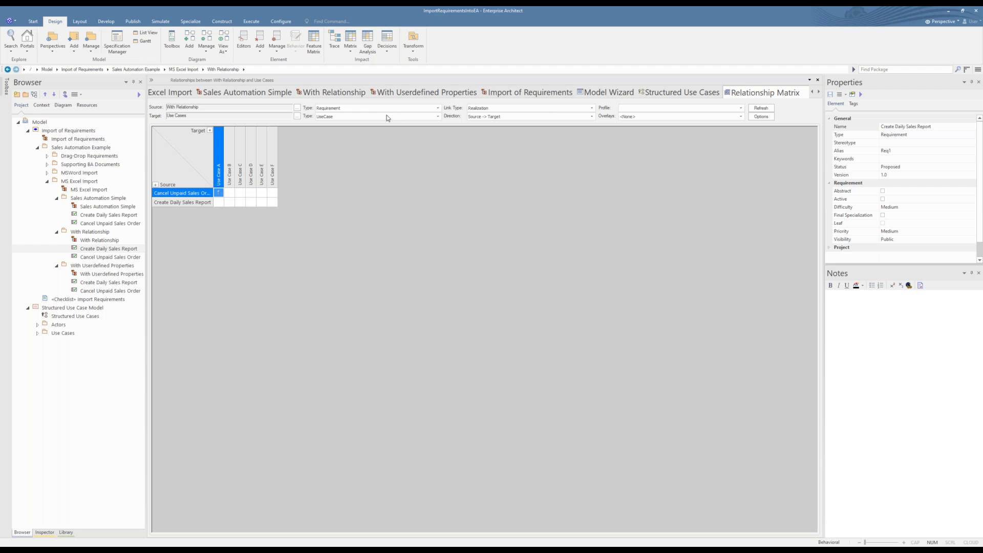
click(229, 202)
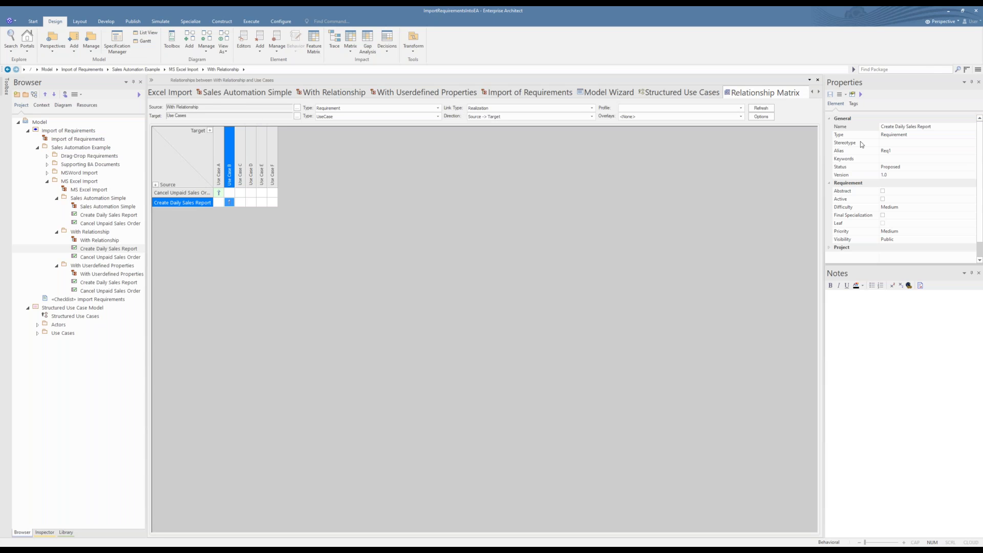
- Open the With Relationship diagram and insert Use Case A as a related element of Cancel Unpaid Sales Order
click(241, 93)
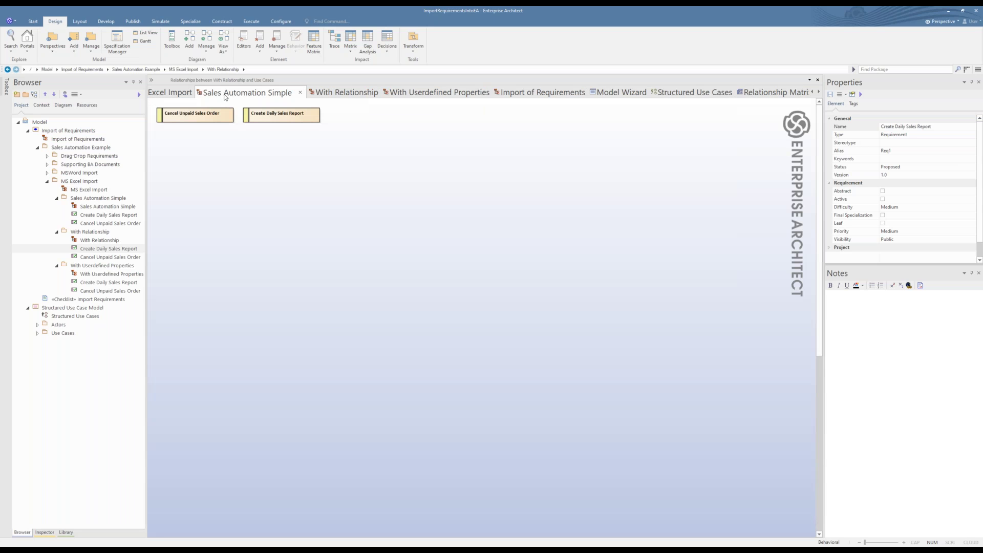
click(105, 242)
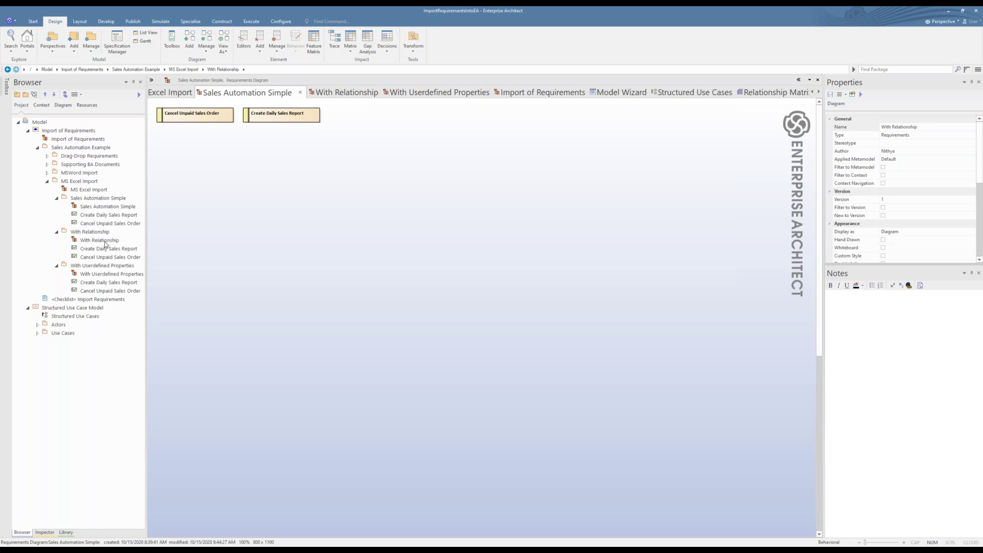
double_click(104, 243)
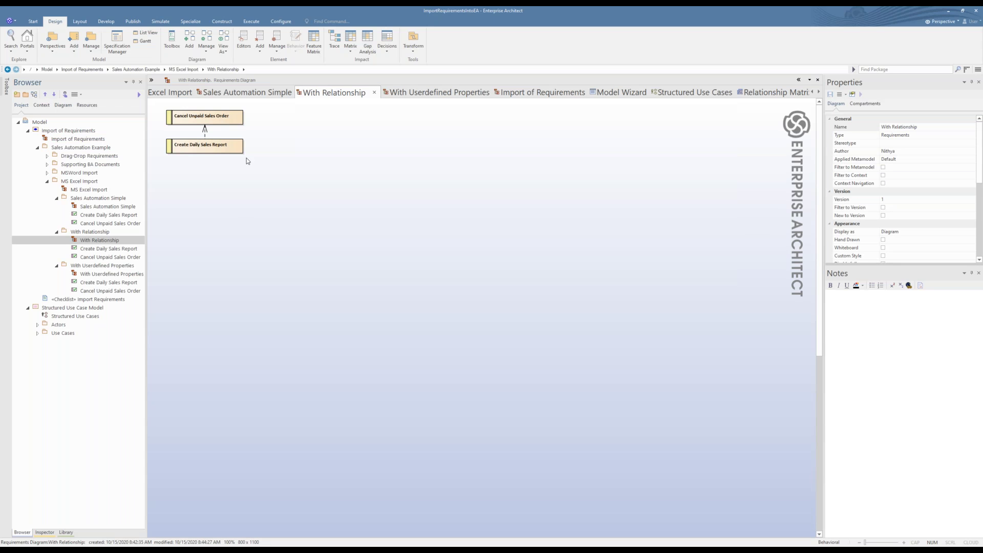
click(234, 117)
right_click(235, 118)
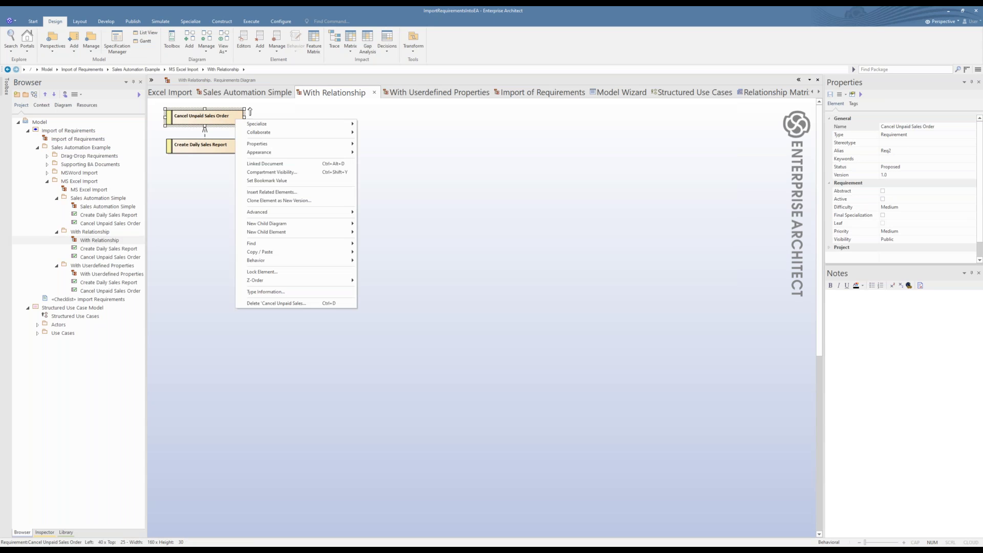
click(280, 193)
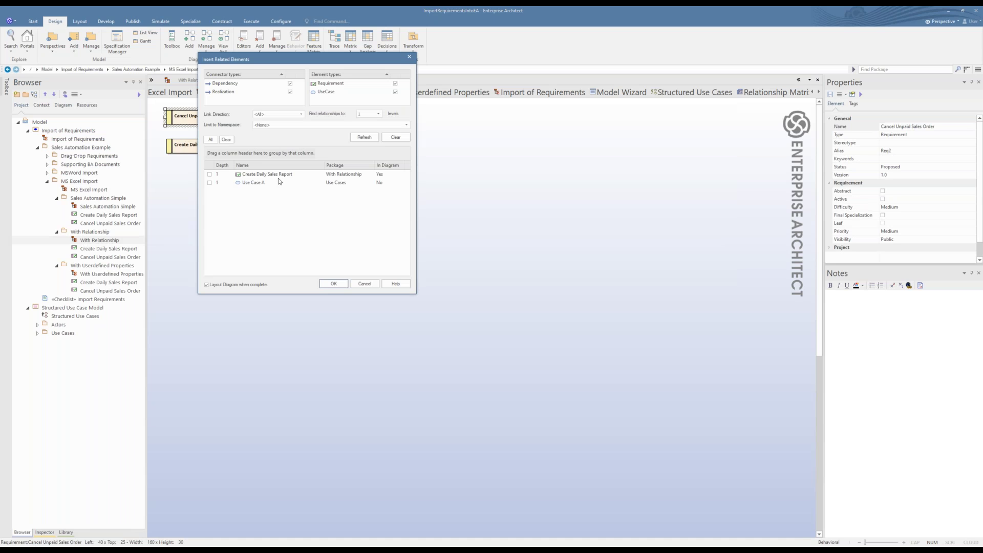
click(209, 183)
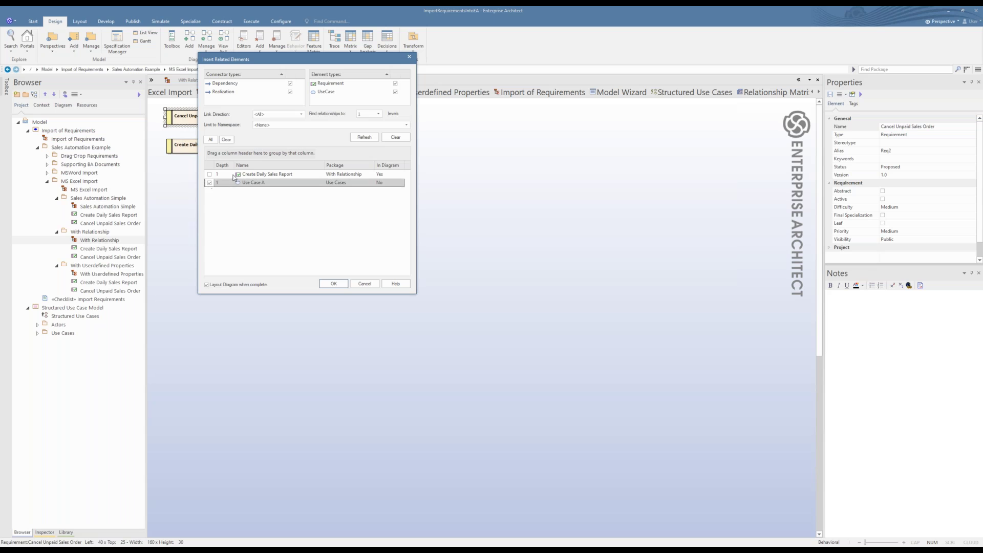
click(334, 284)
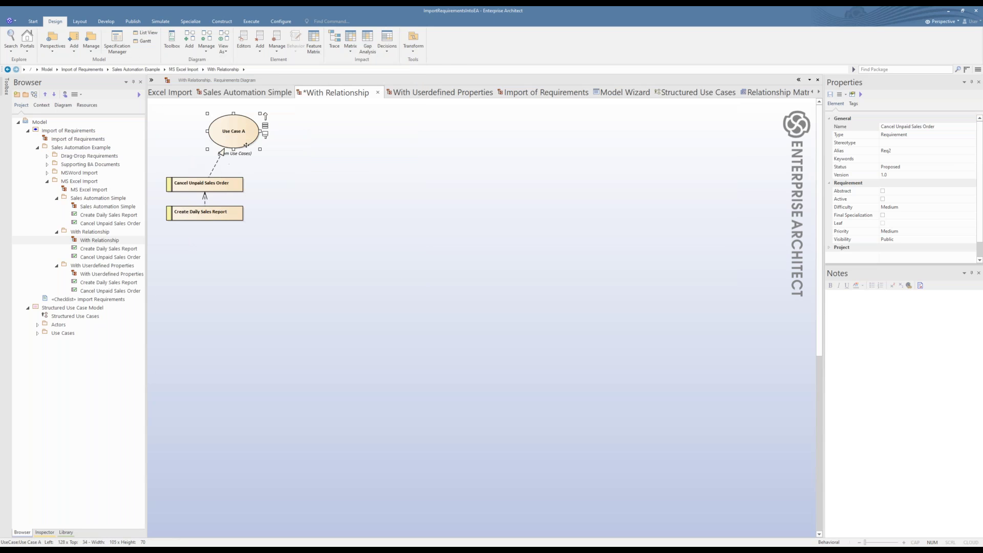
- Insert Use Case B as a related element of the Create Daily Sales Report requirement
click(235, 214)
right_click(236, 215)
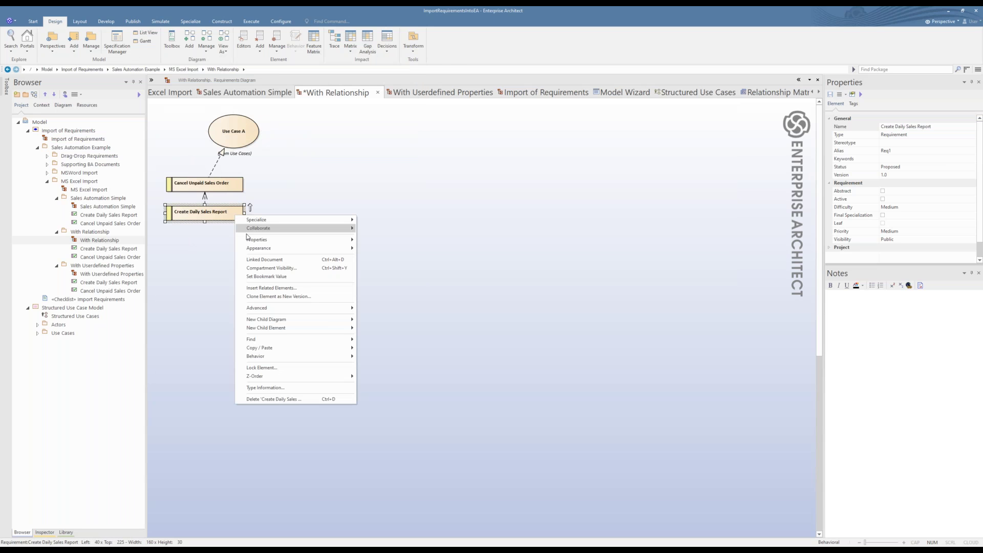
click(272, 287)
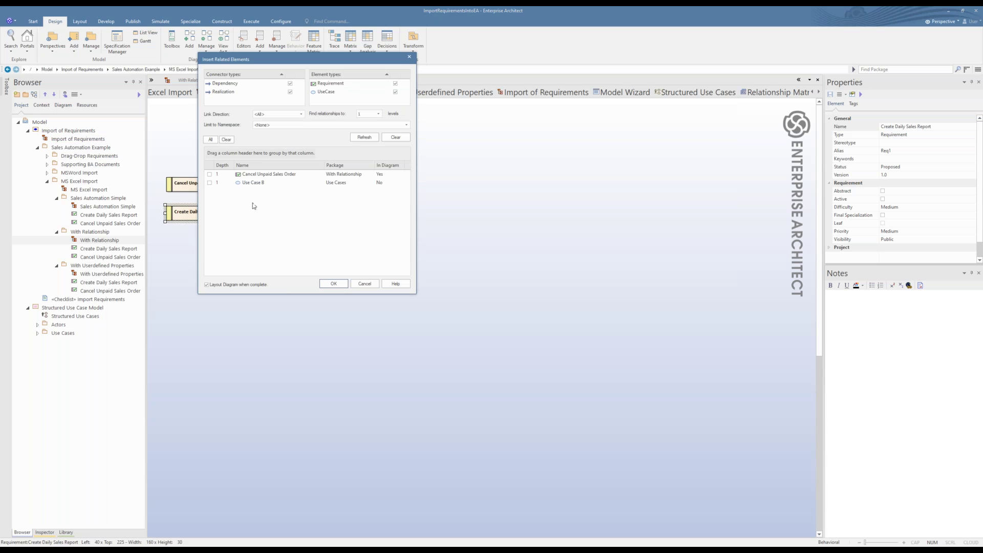
click(210, 182)
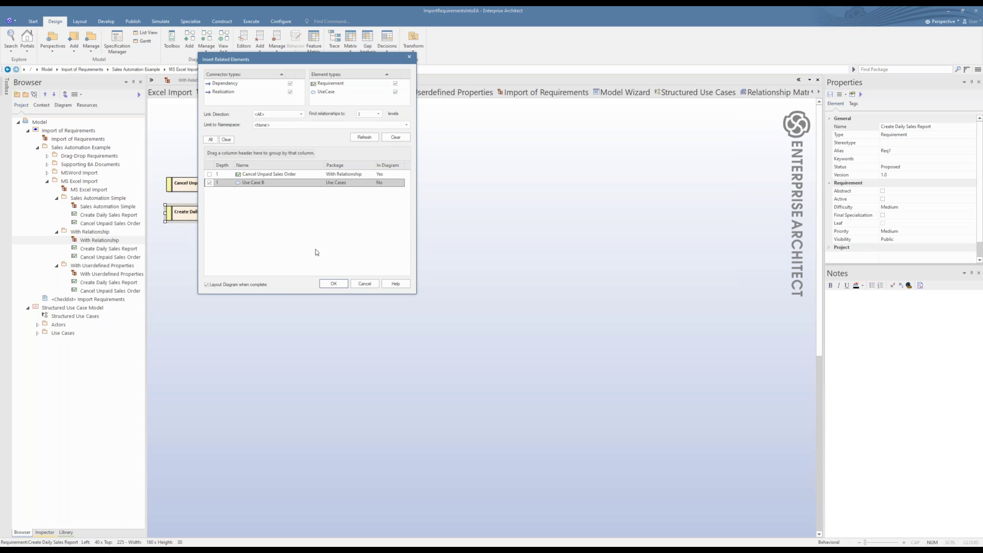
click(333, 284)
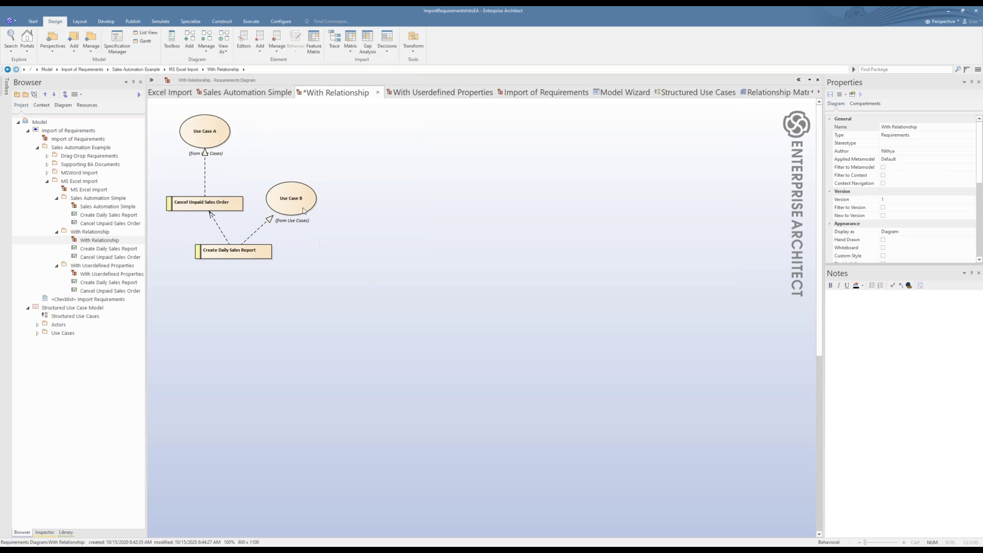
- Check Use Case B and Create Daily Sales Report in the With Relationship diagram and save the diagram
click(303, 209)
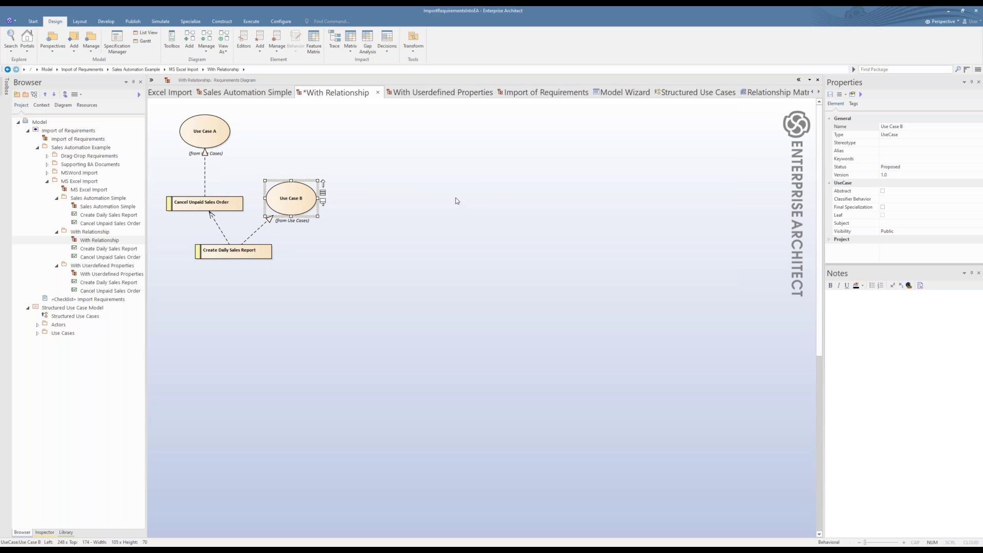
click(239, 254)
click(304, 210)
click(380, 264)
key(ctrl+s)
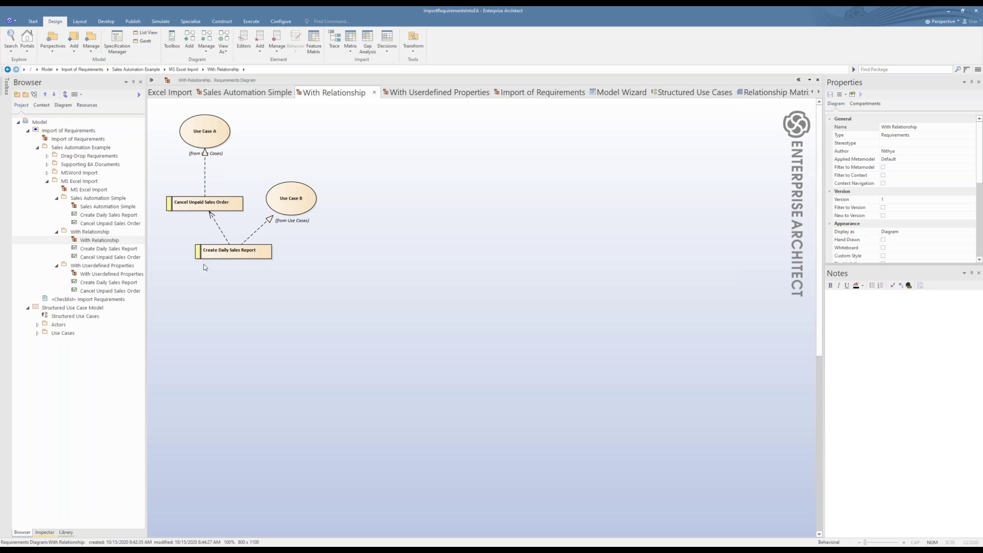
- Open the Traceability window and examine the relationships of Create Daily Sales Report and Cancel Unpaid Sales Order in the With Relationship diagram
click(236, 252)
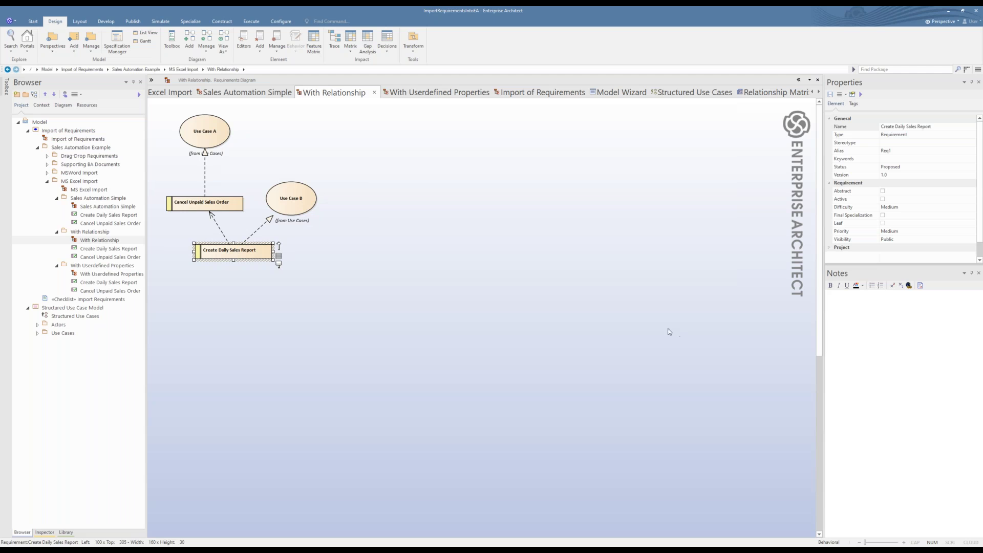
click(336, 46)
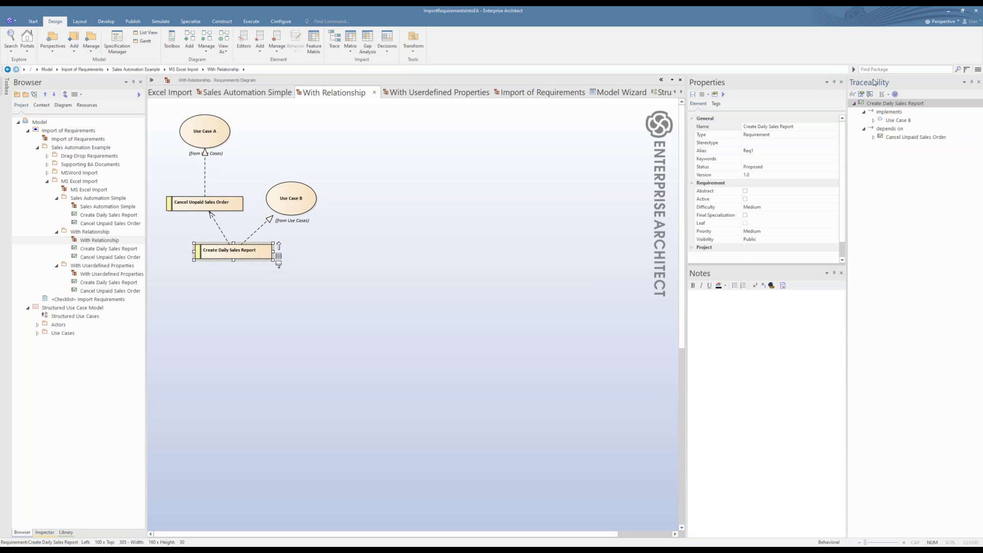
drag(875, 82, 714, 83)
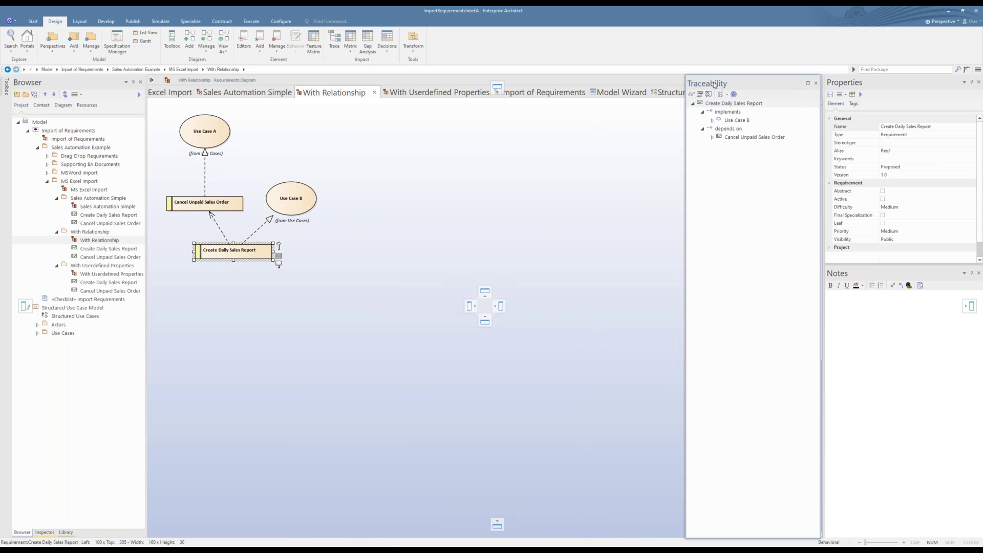
click(215, 207)
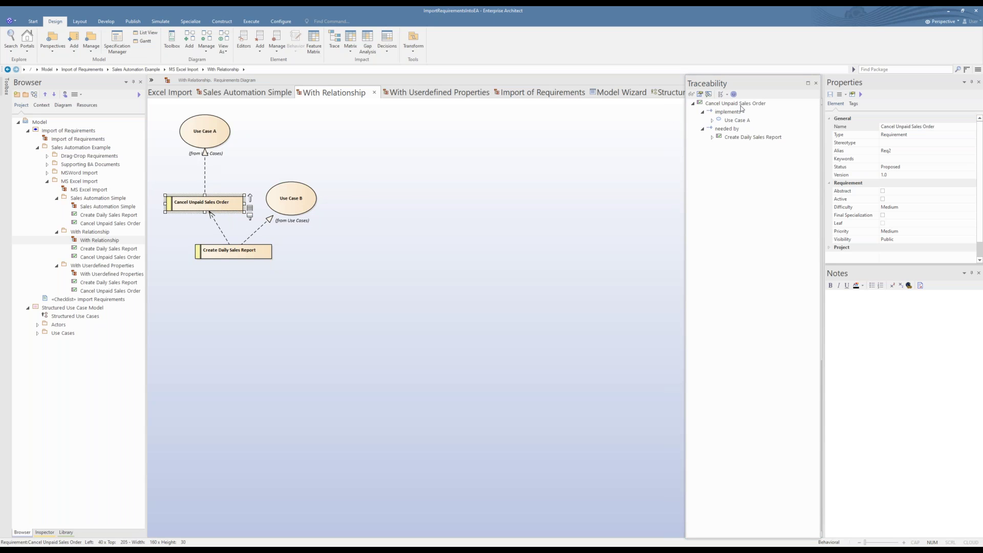
click(711, 121)
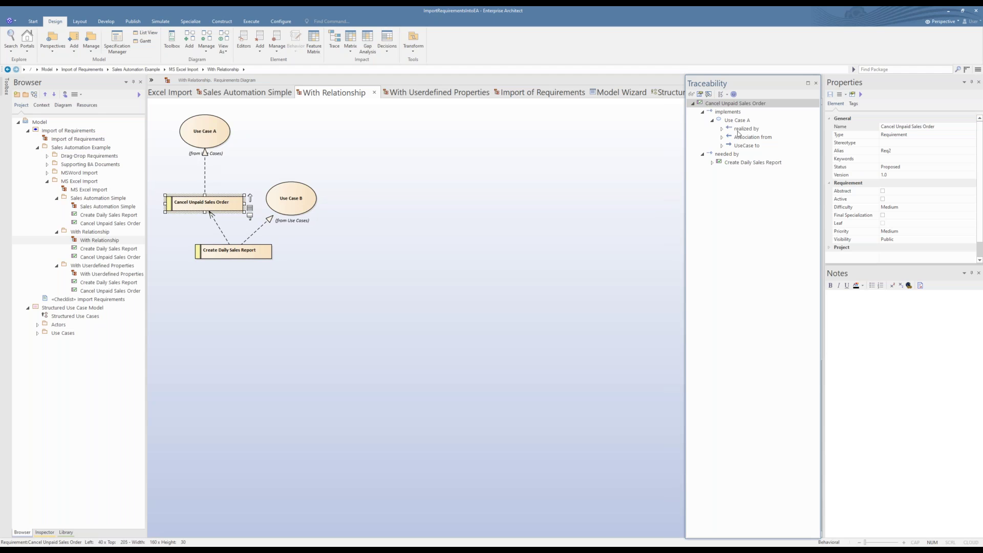
- Examine the traceability of Use Case A, expanding its Cancel Unpaid Sales Order branch, and of Use Case B
click(200, 139)
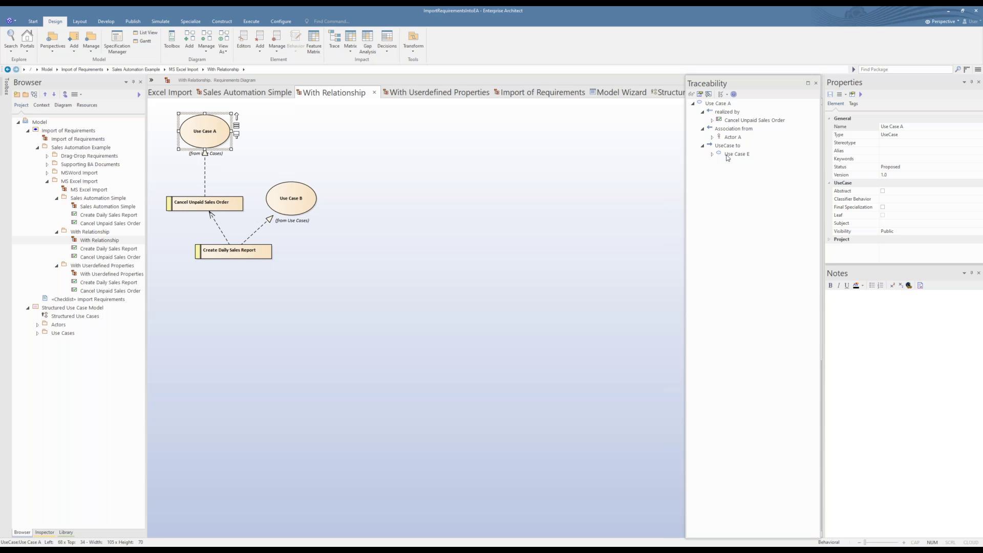
click(702, 145)
click(702, 129)
click(702, 136)
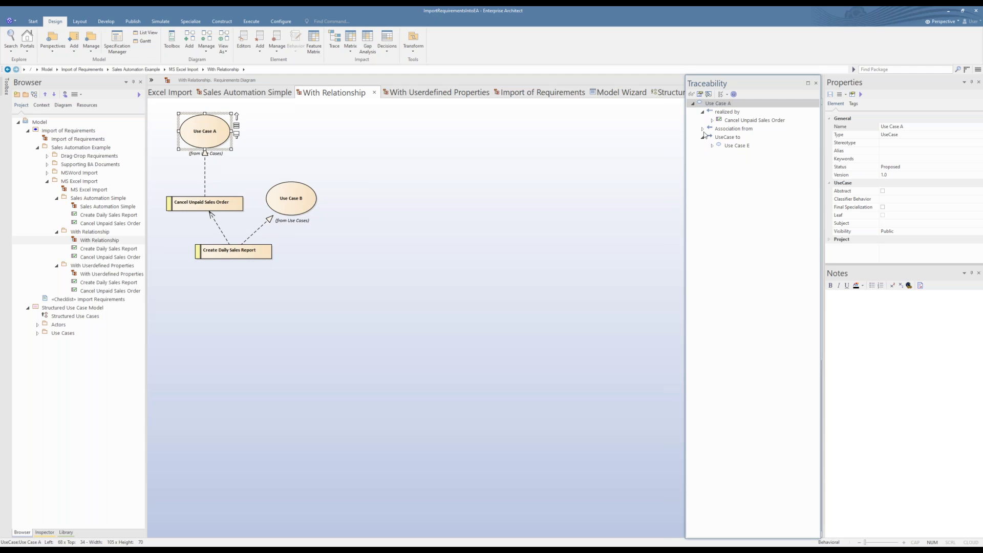
click(703, 128)
click(711, 121)
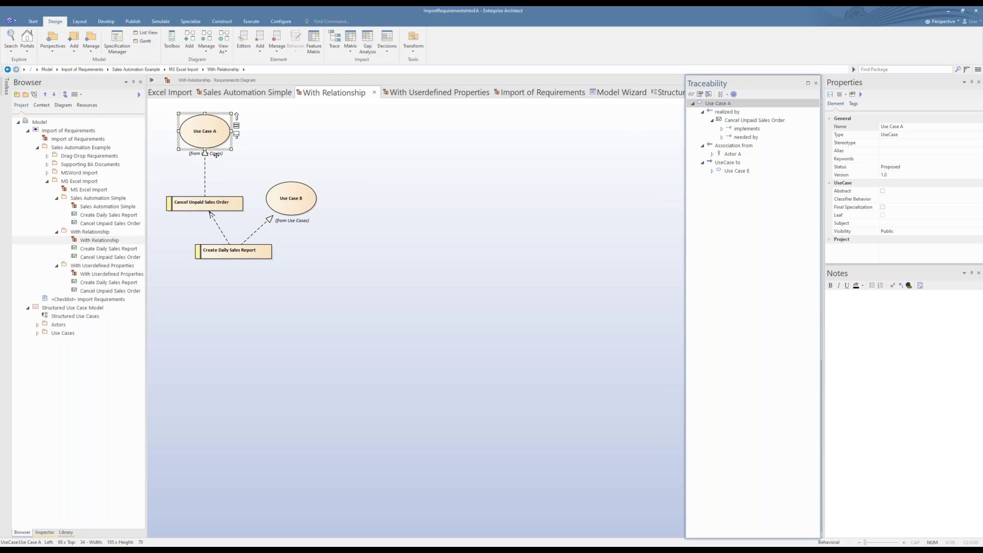
click(225, 252)
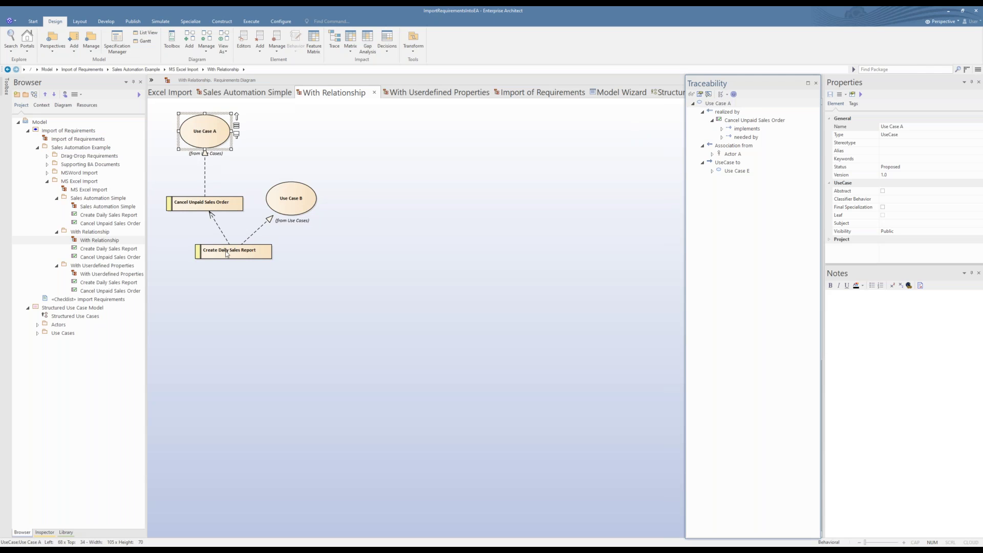
click(295, 208)
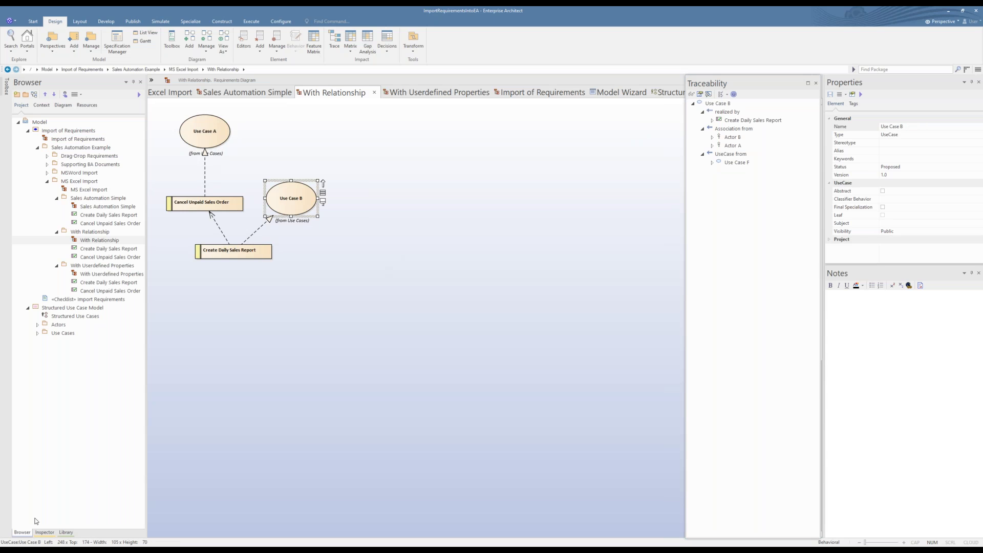
- View the Inspector details of Use Case B and Cancel Unpaid Sales Order and return to the Browser
click(45, 532)
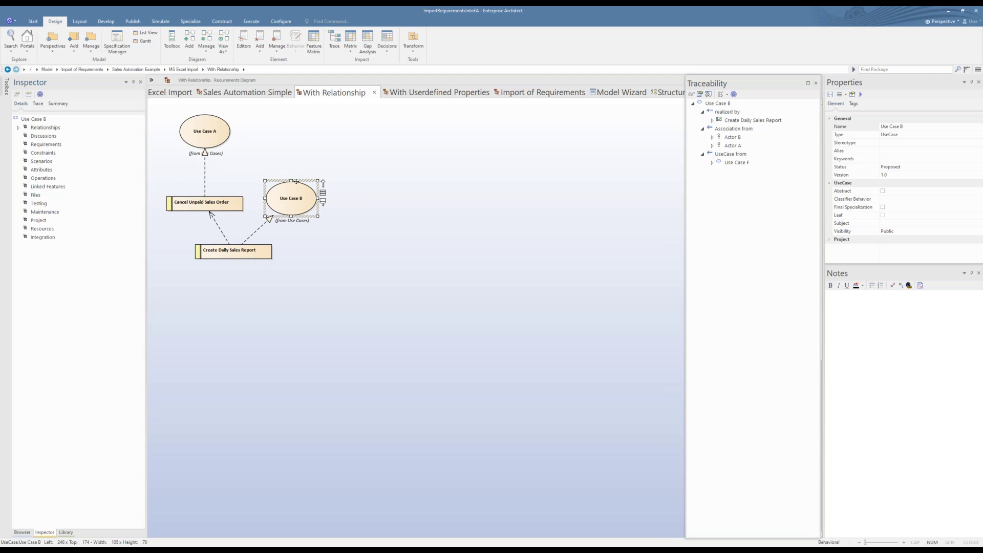
click(209, 207)
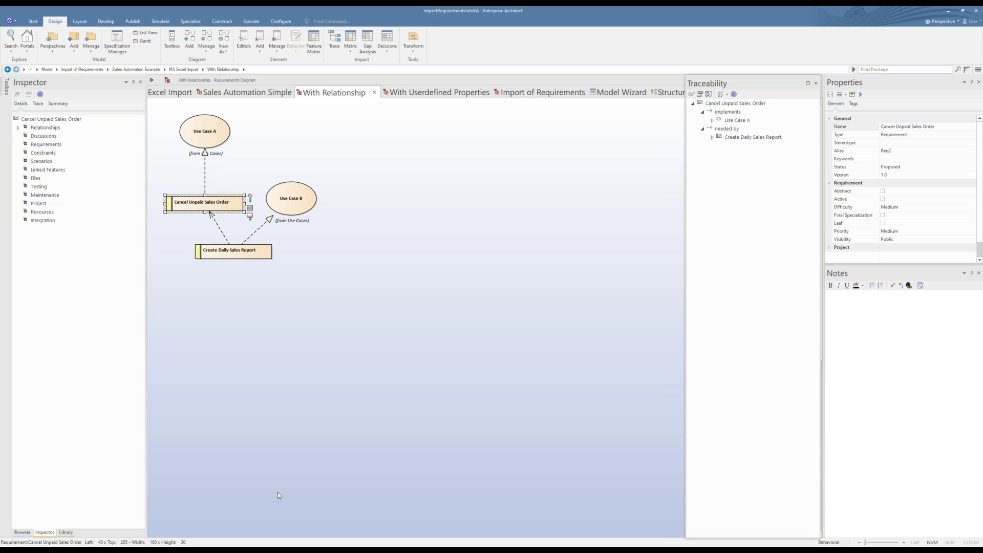
click(22, 532)
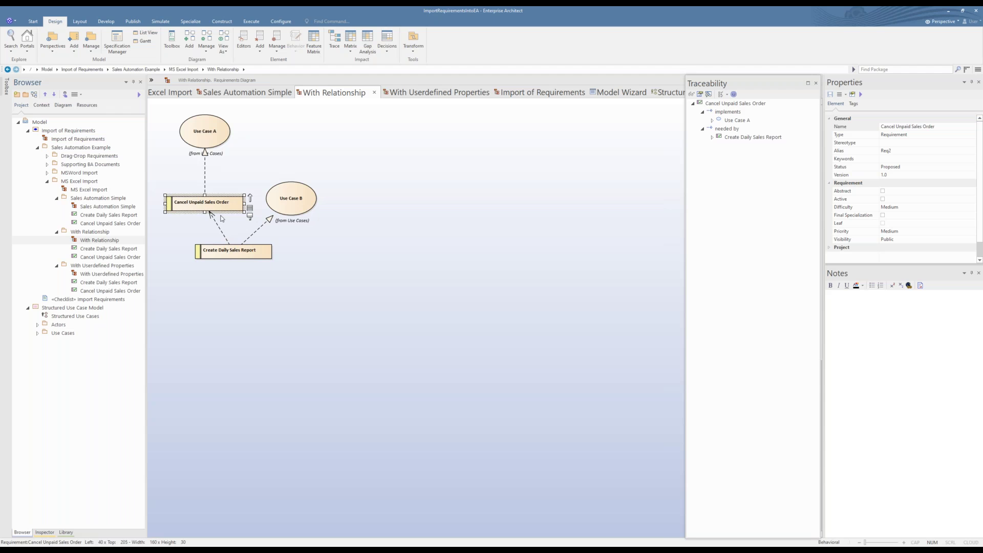
click(355, 235)
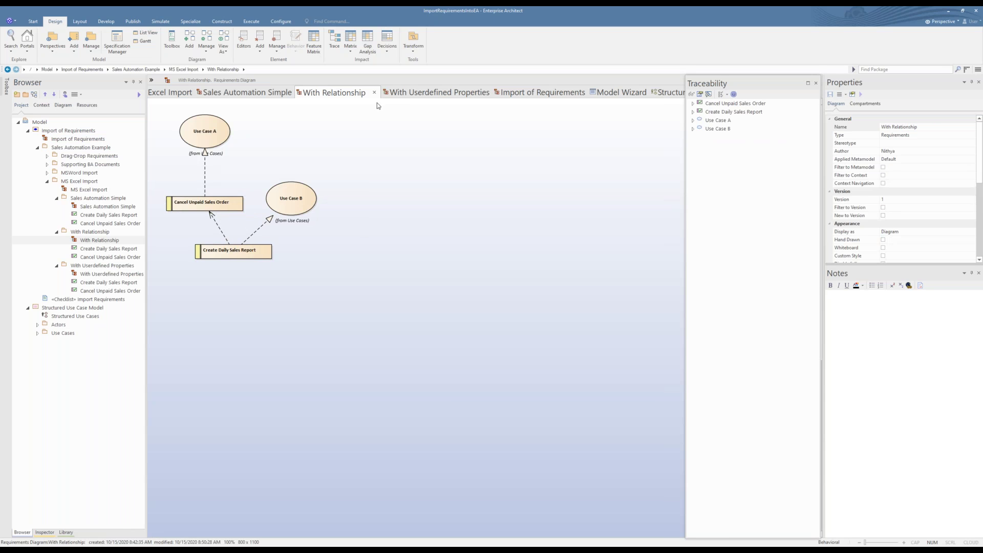
- Open the Sales Automation Simple diagram in Specification View and narrow its Item column
double_click(108, 189)
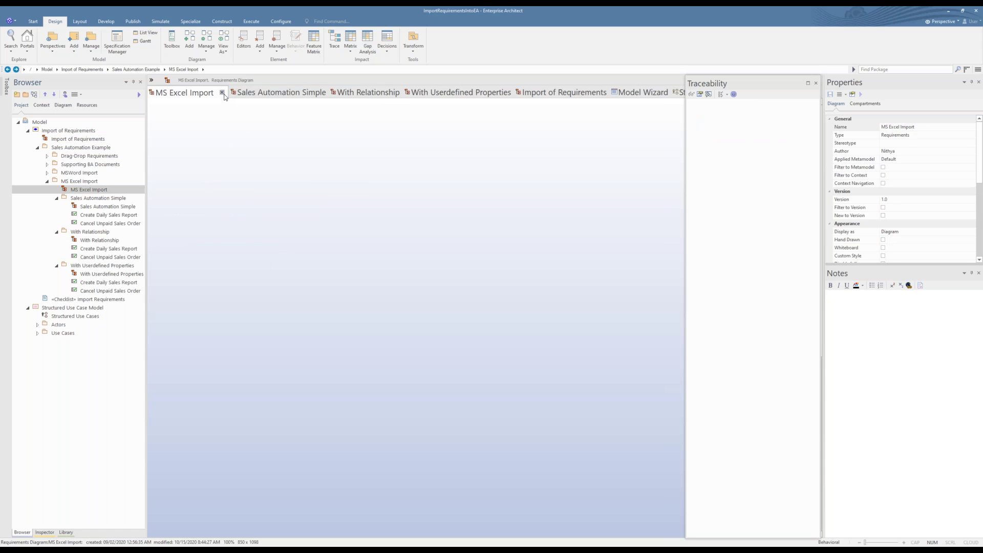
click(222, 92)
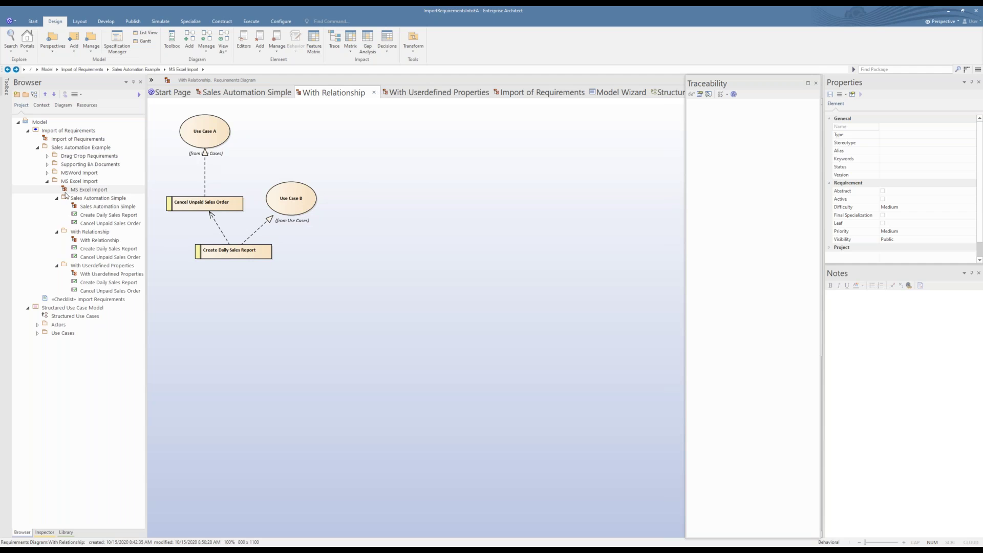
click(80, 207)
double_click(80, 207)
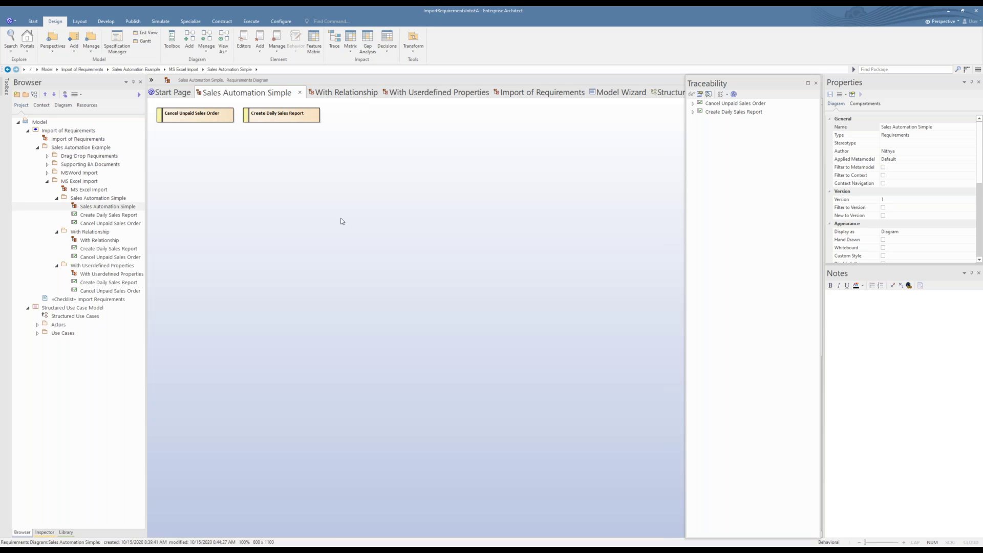
right_click(338, 213)
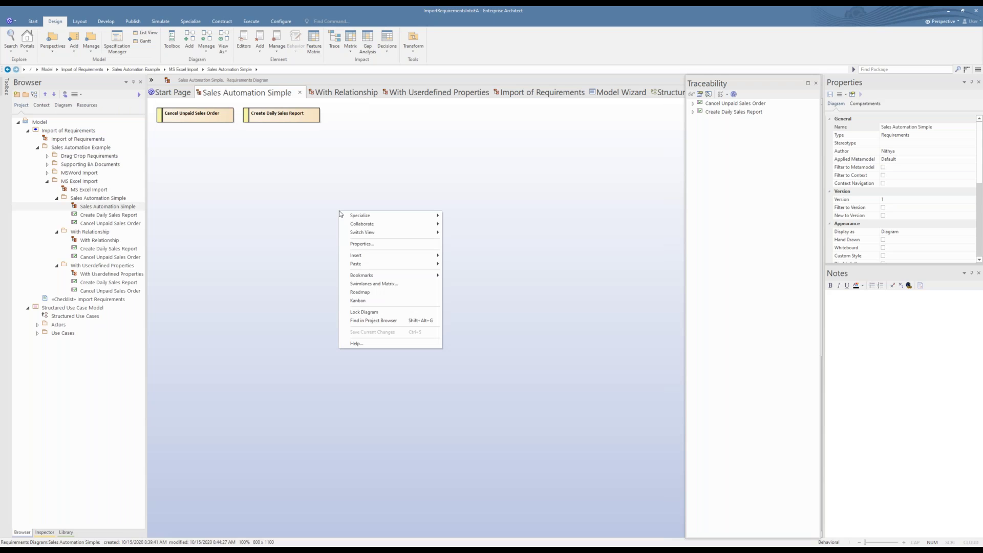
mouse_move(352, 235)
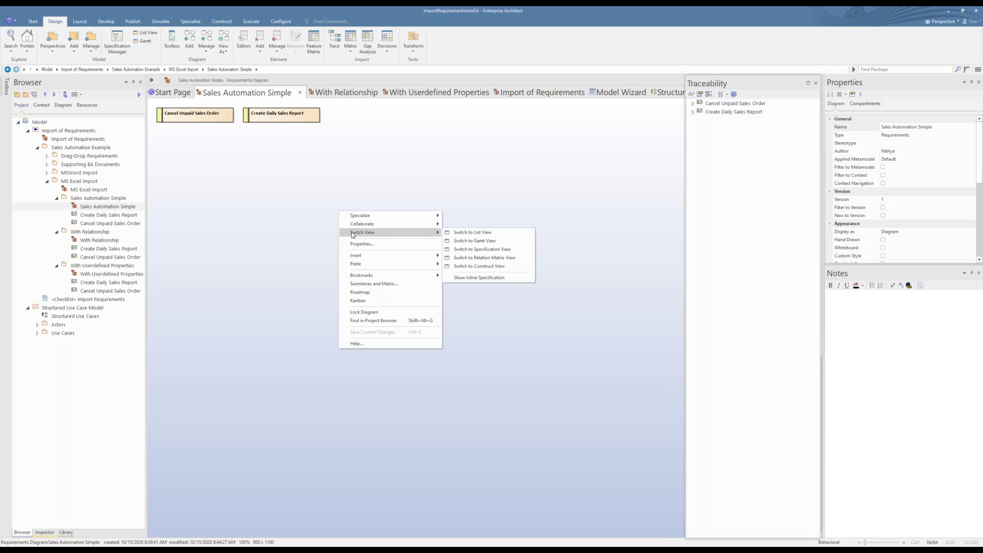
click(460, 250)
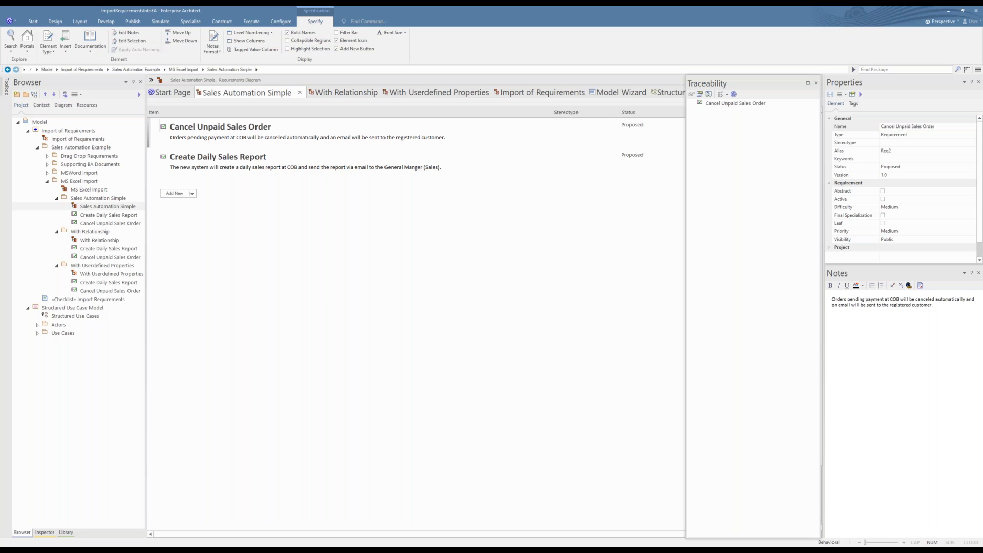
drag(551, 112, 470, 121)
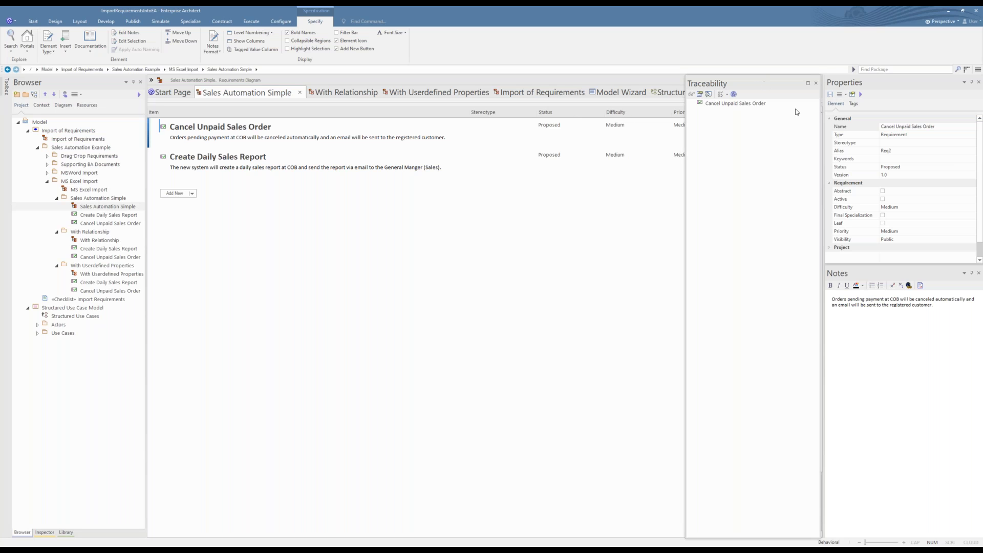
- Close the Traceability window and enlarge the Properties window above Notes
drag(764, 86, 903, 183)
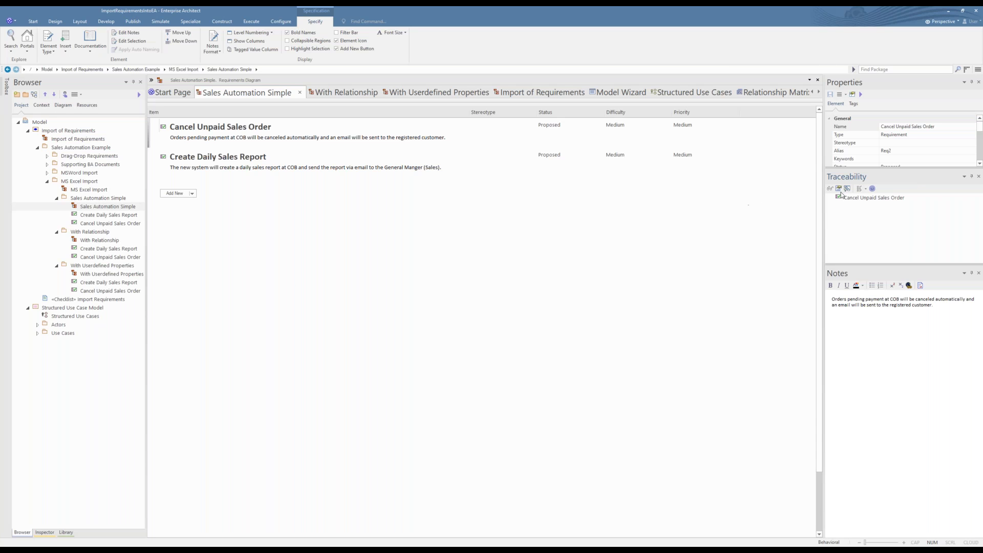
click(977, 177)
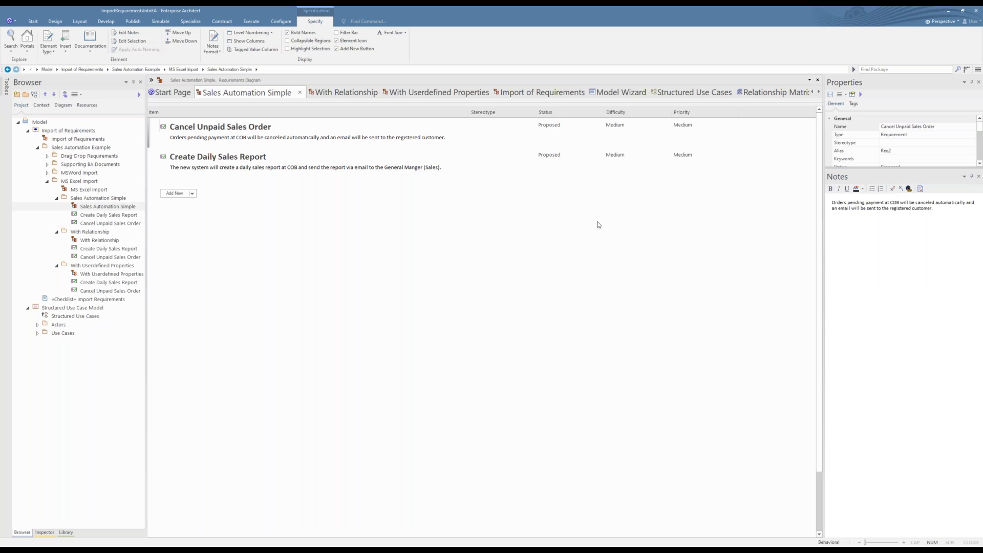
drag(851, 171, 851, 309)
- Add a new requirement named Send Daily updates to the specification and close the Specification View
click(177, 193)
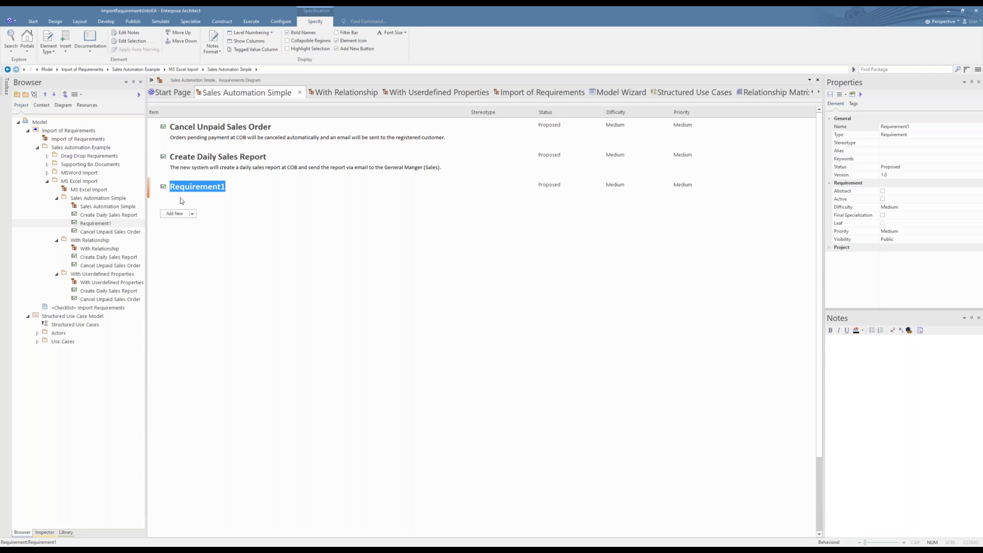
text(Send Da)
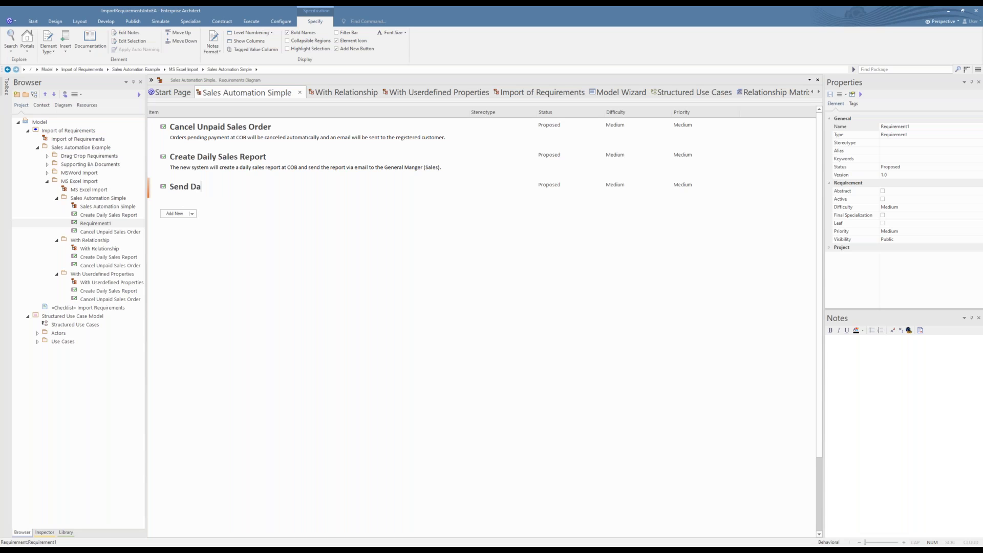
text(ily updates)
click(229, 244)
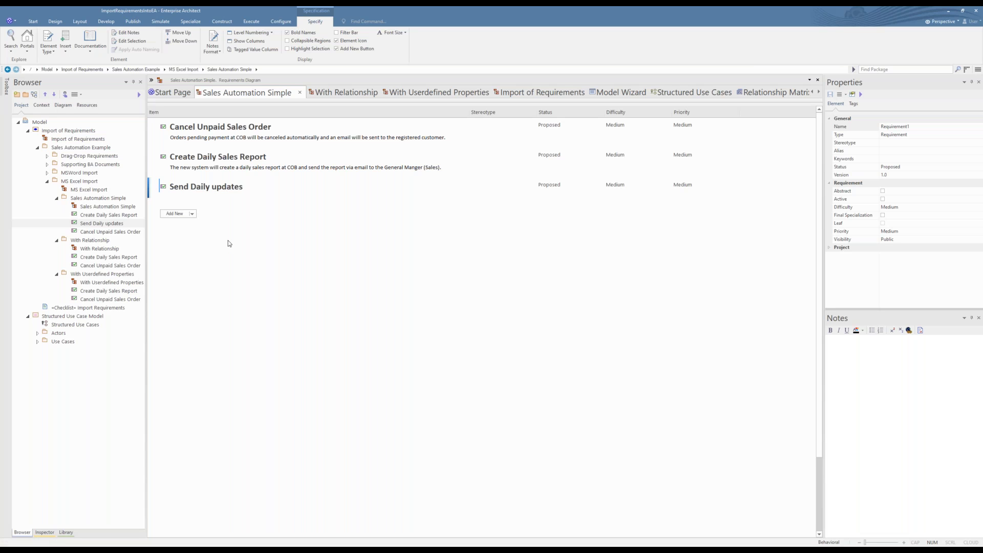
click(248, 194)
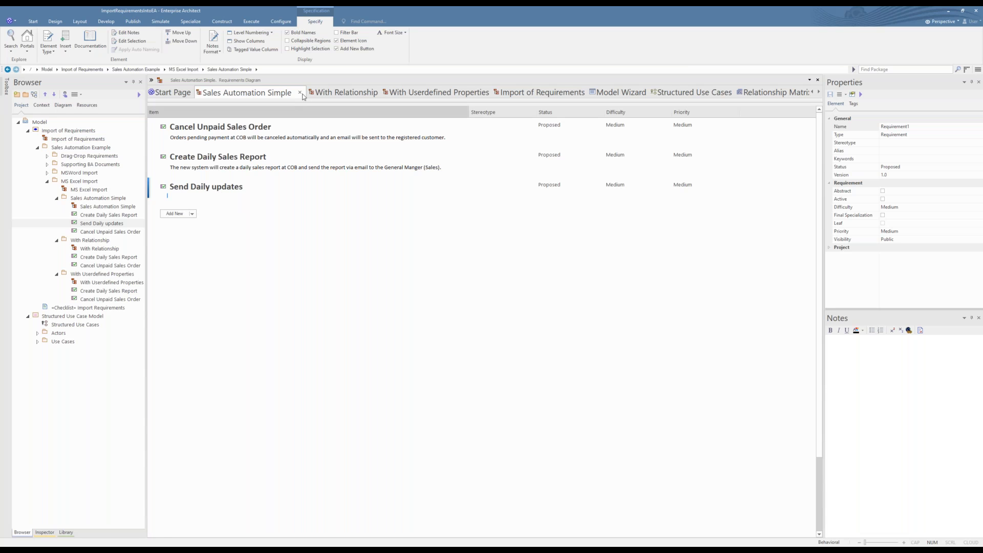
drag(303, 97, 313, 96)
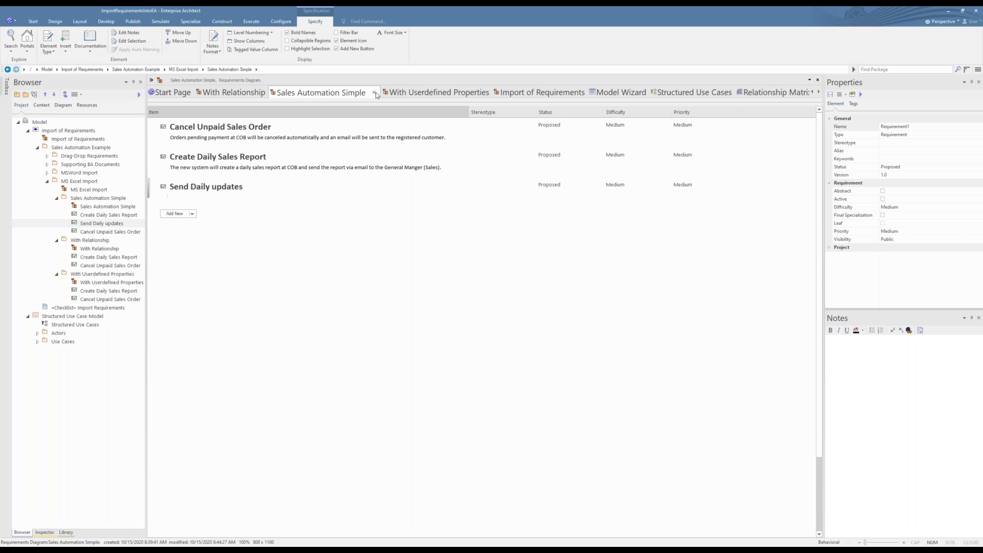
click(374, 93)
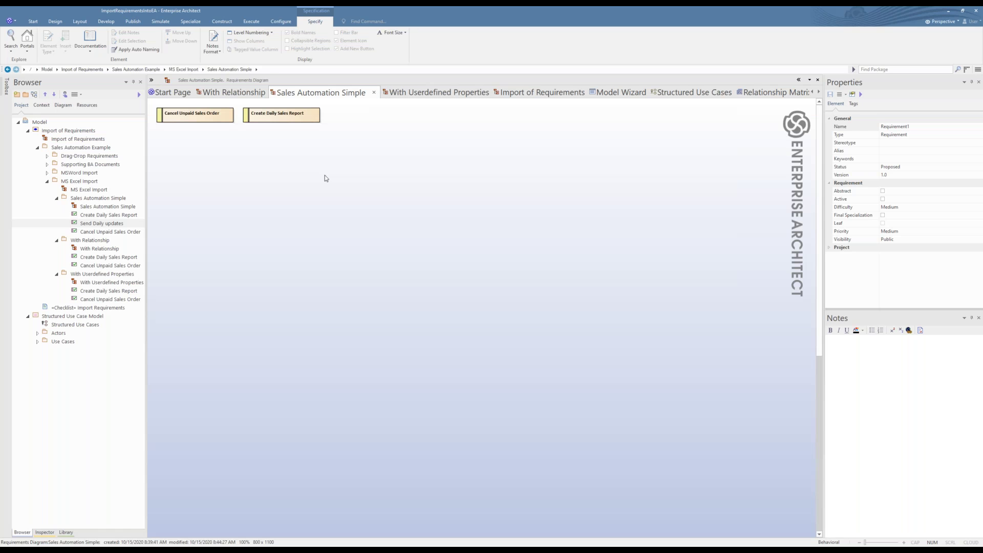
- Place Send Daily updates as a link below Cancel Unpaid Sales Order in the Sales Automation Simple diagram and save the diagram
click(92, 224)
drag(92, 224, 343, 242)
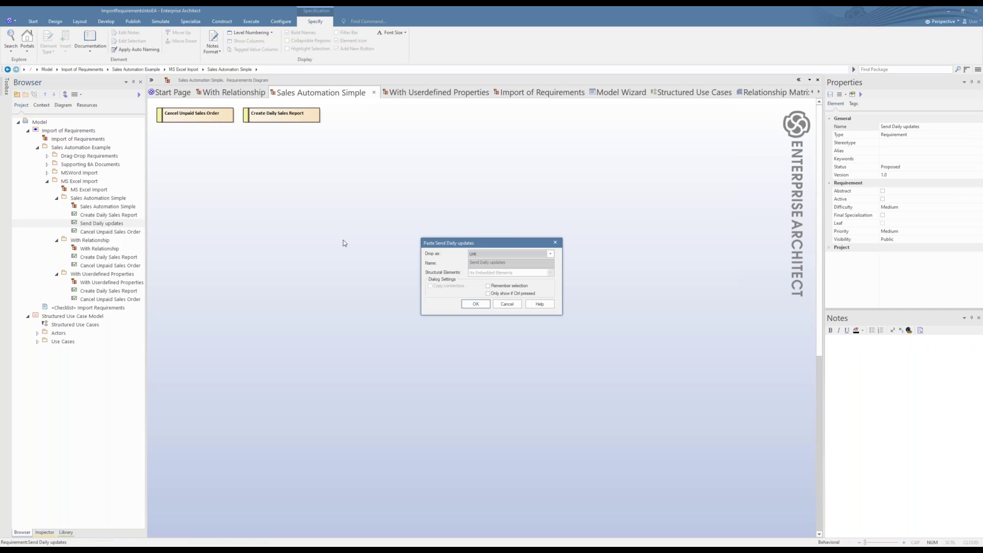
click(475, 304)
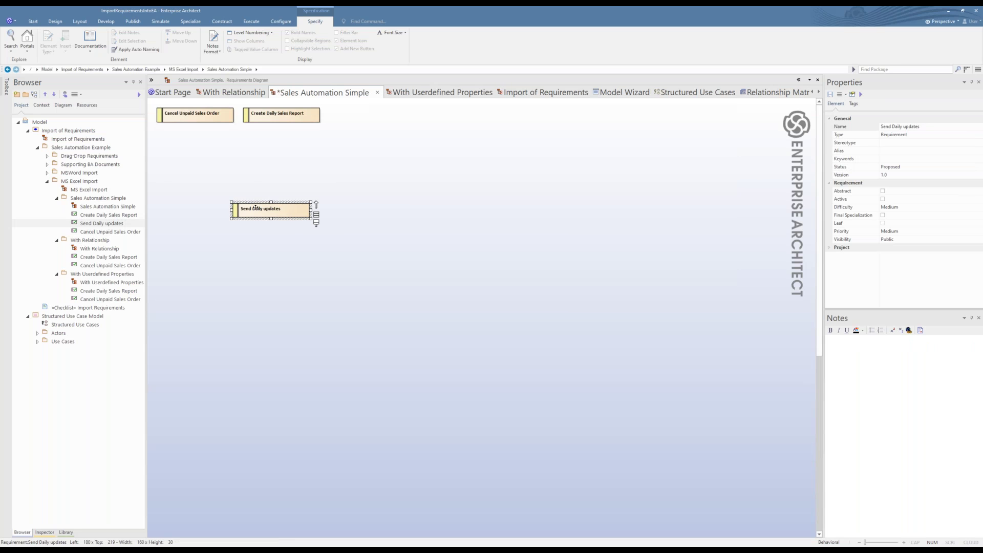
drag(255, 208, 213, 147)
click(229, 225)
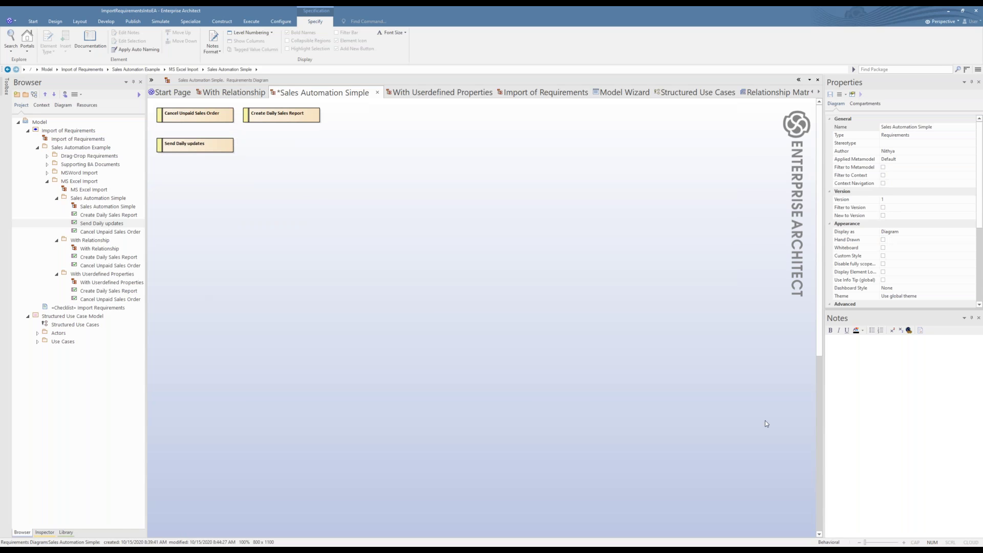
key(ctrl+s)
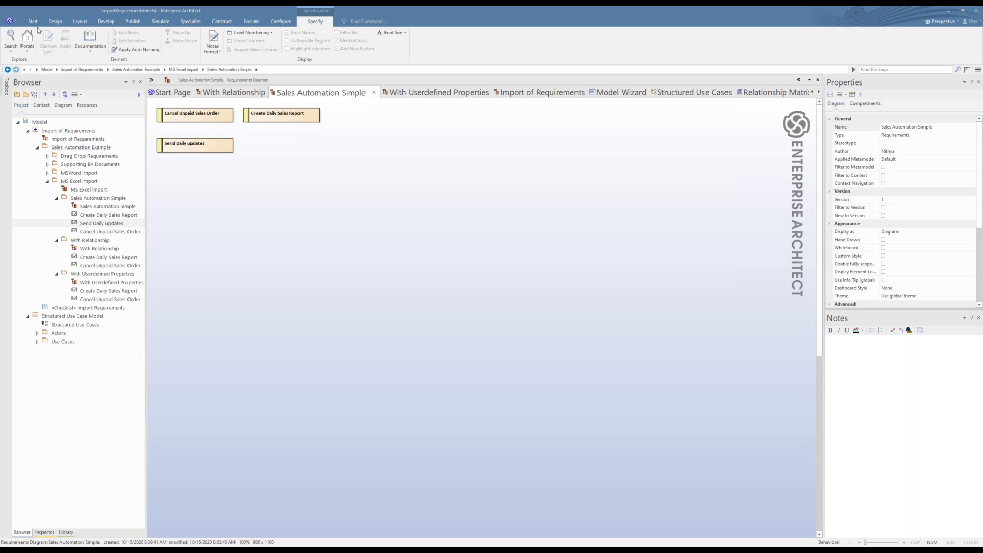
- Open the Auto Name Counters configuration from the Apply Auto Naming to Elements dialog
click(147, 52)
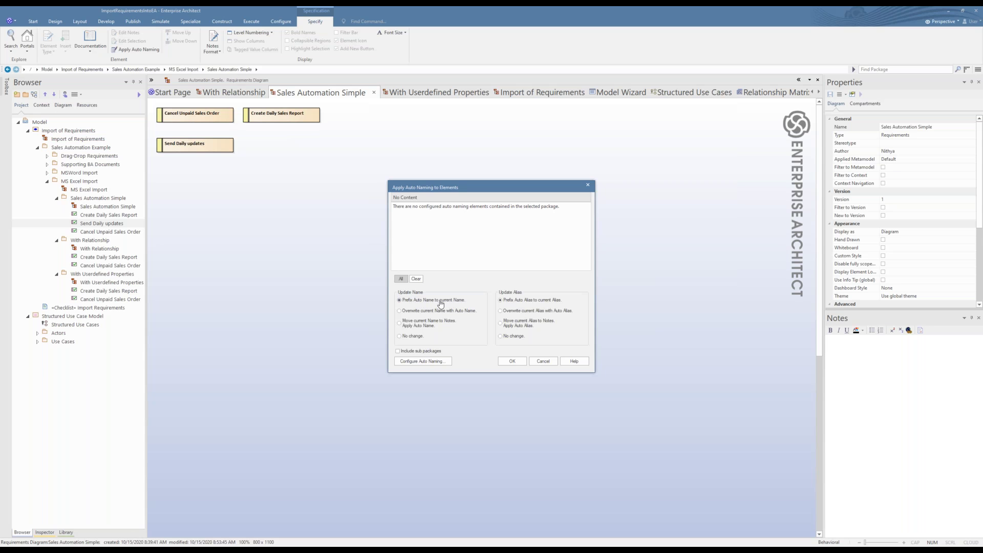
click(421, 362)
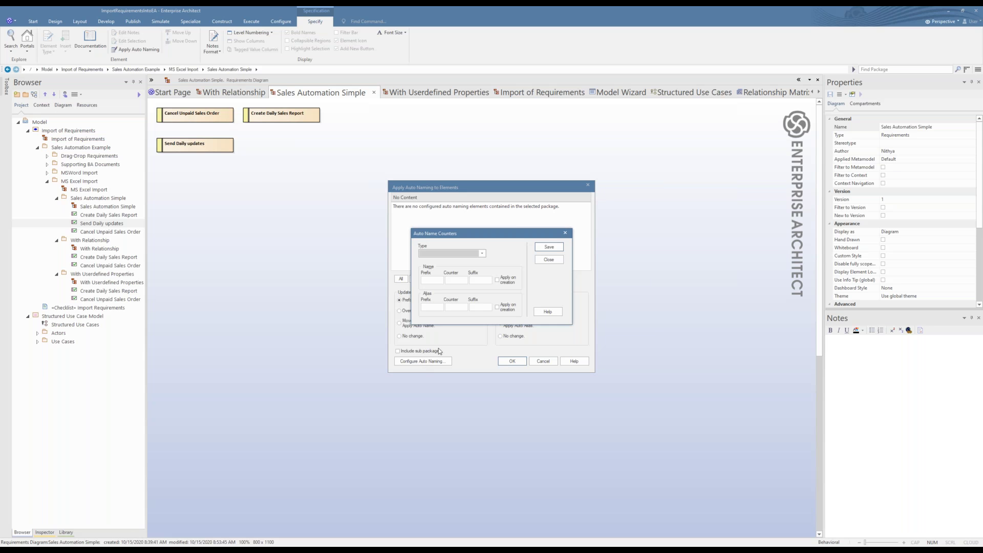
click(440, 280)
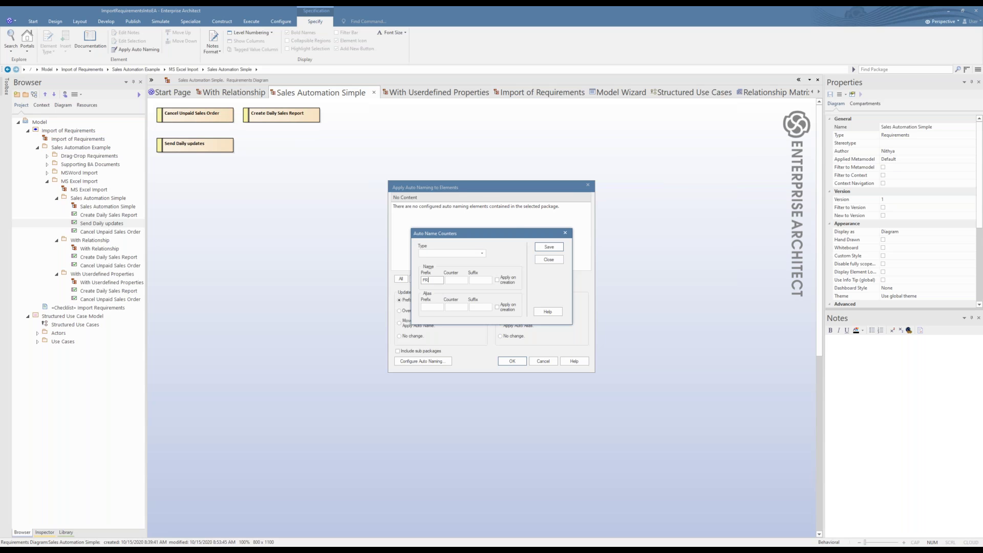
click(461, 281)
text(2)
key(BackSpace)
text(4)
click(496, 280)
click(477, 281)
text(Sales)
- Configure auto naming for the Requirement type with name prefix FR, counter 4 and suffix SA, applied on creation, and save it
click(483, 253)
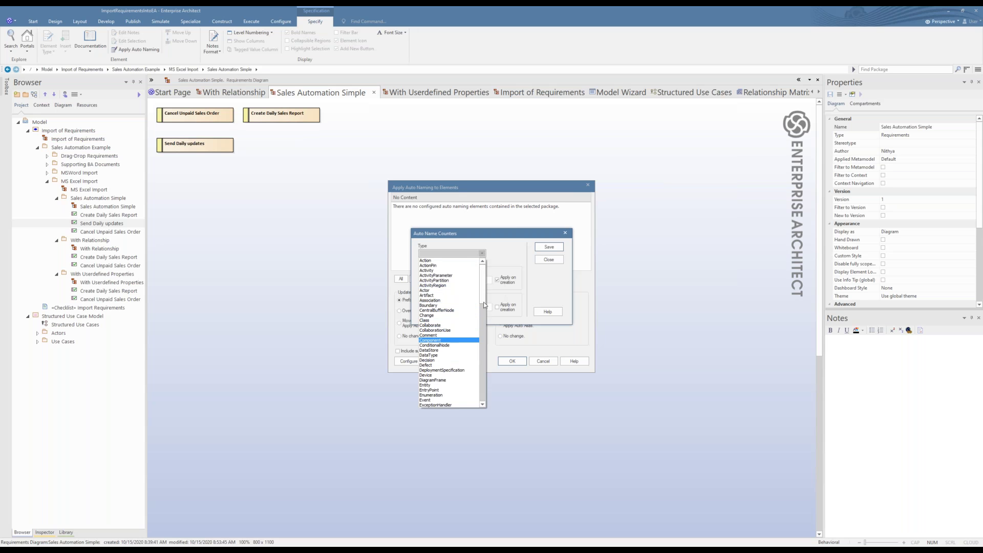
drag(483, 306, 486, 364)
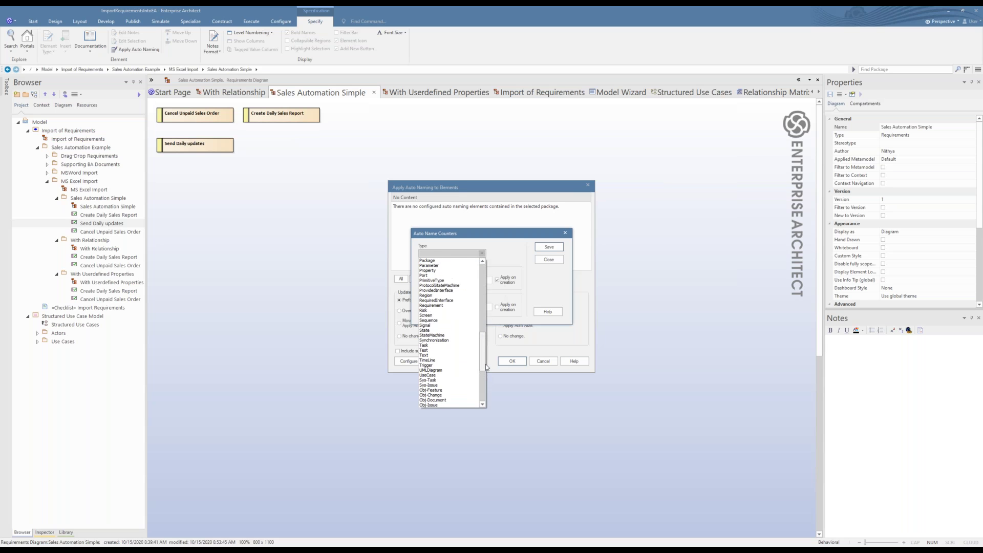
click(450, 305)
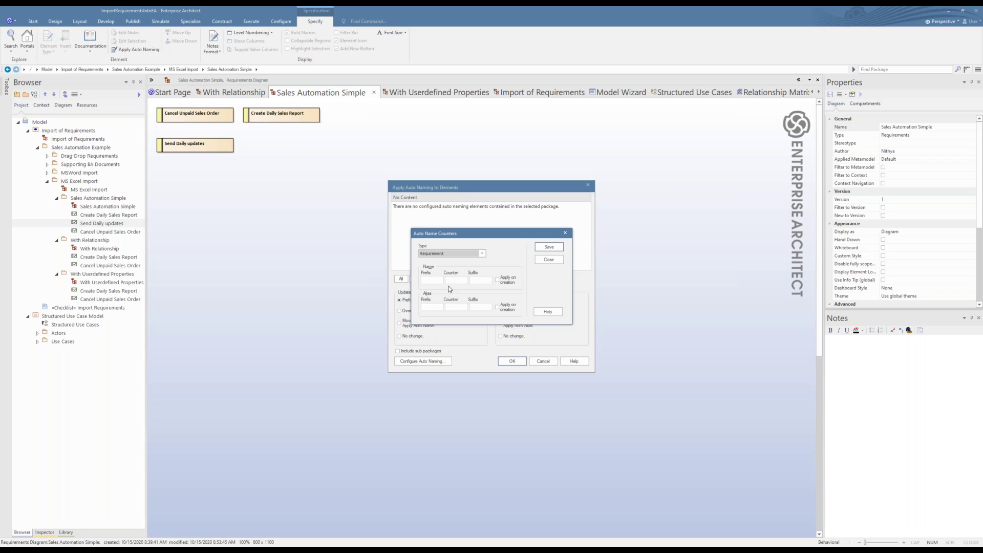
click(440, 279)
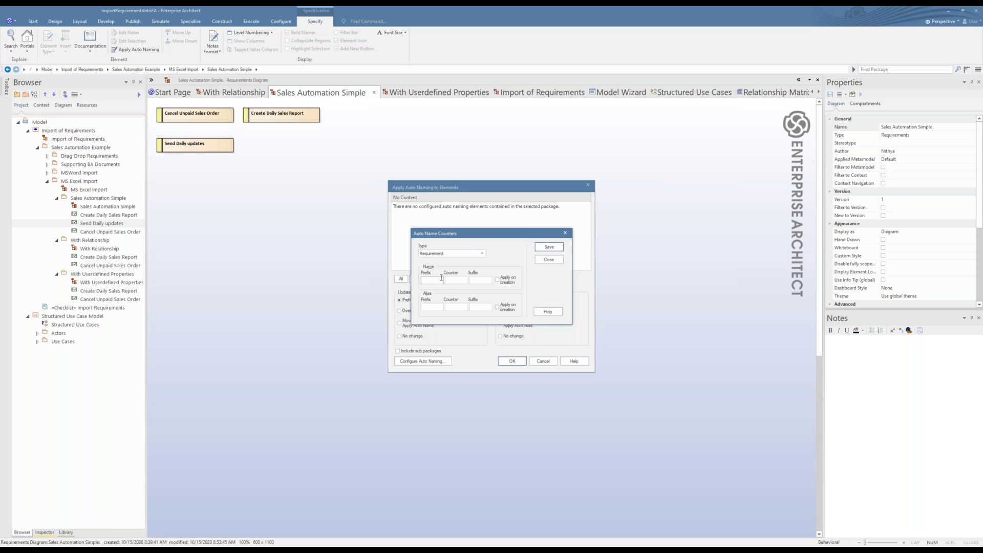
text(FR)
click(457, 279)
click(479, 279)
text(SA)
click(496, 280)
click(547, 250)
click(549, 260)
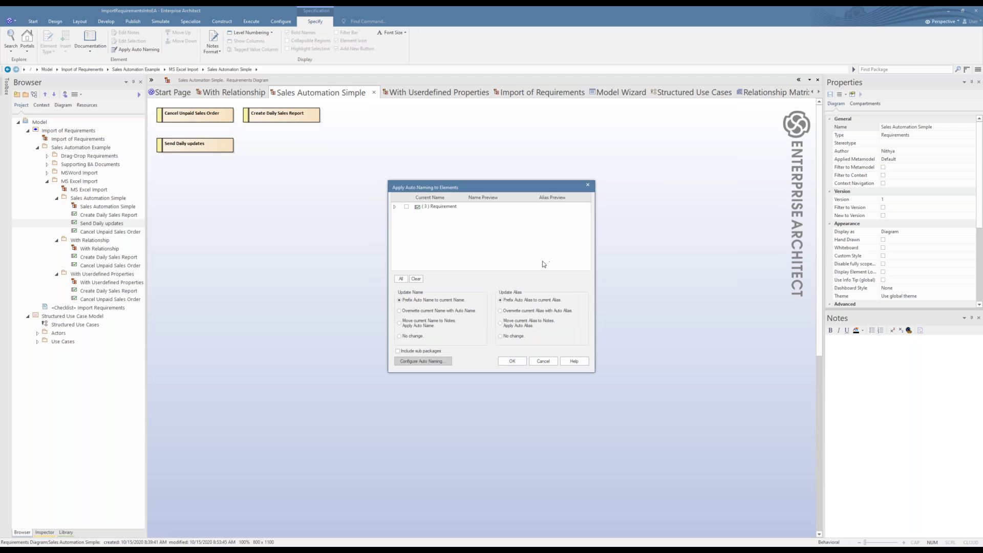
click(512, 361)
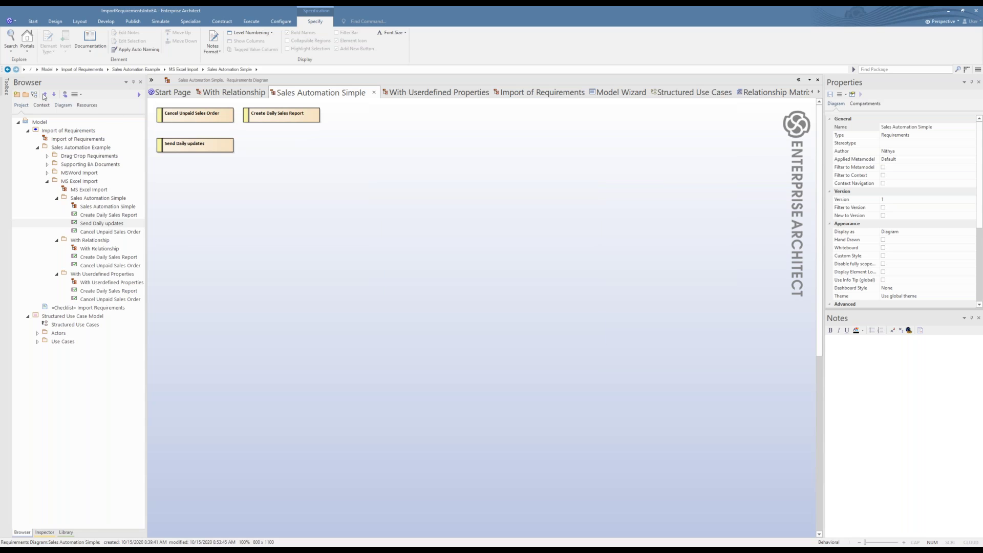
- Add a new Requirement element with its automatic name and position it directly below Send Daily updates
mouse_move(1, 86)
drag(43, 125, 182, 171)
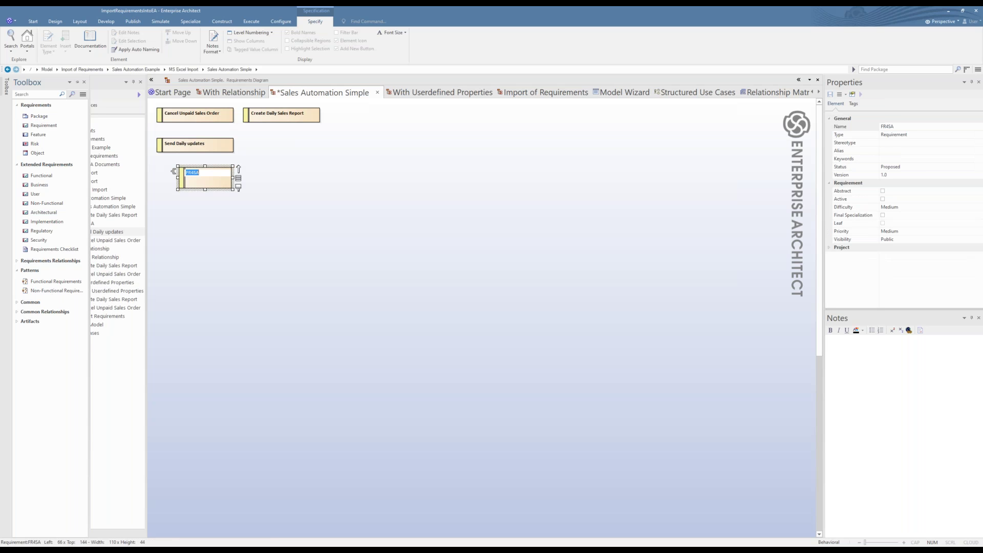
key(Return)
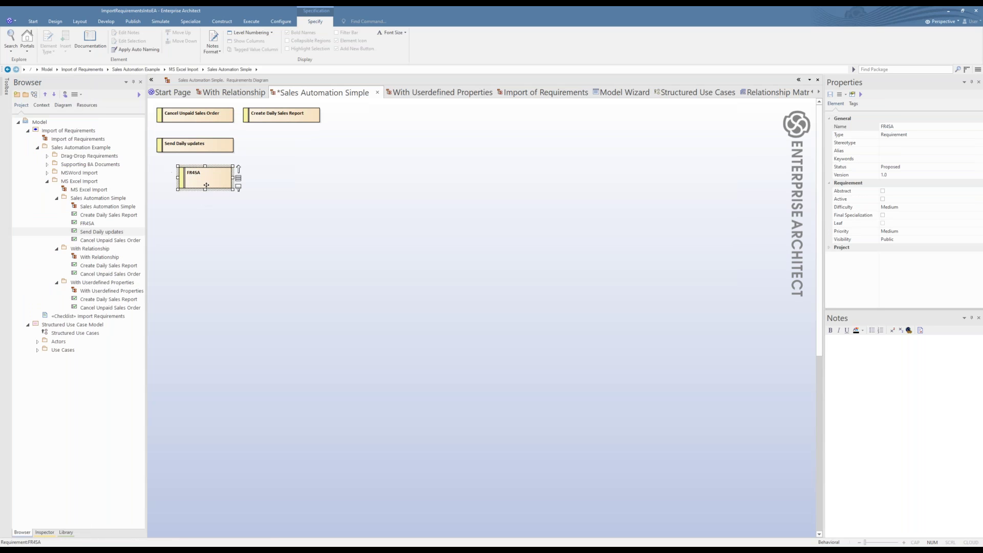
click(294, 216)
drag(200, 182, 183, 180)
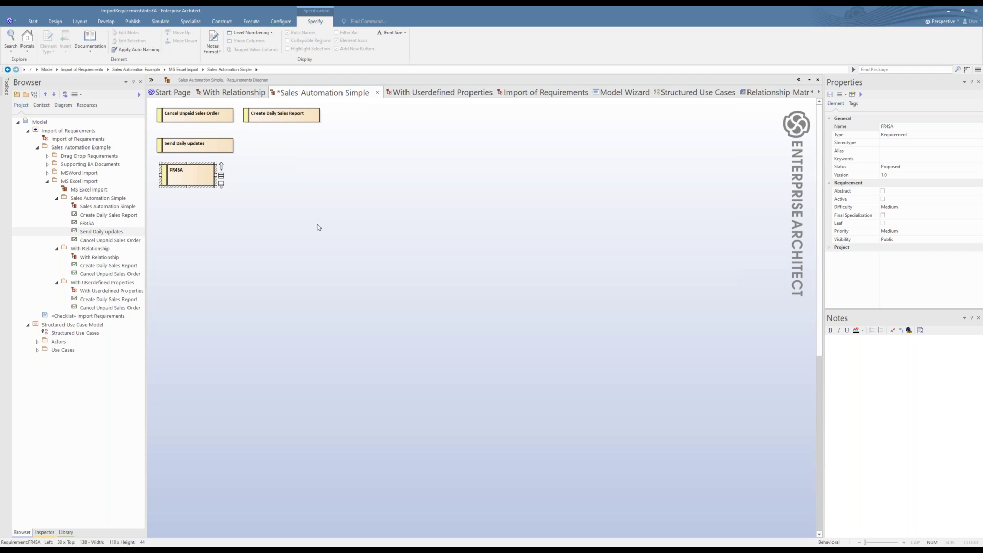
- Rename the FR4SA requirement as FR4SA-Precise Name
double_click(197, 177)
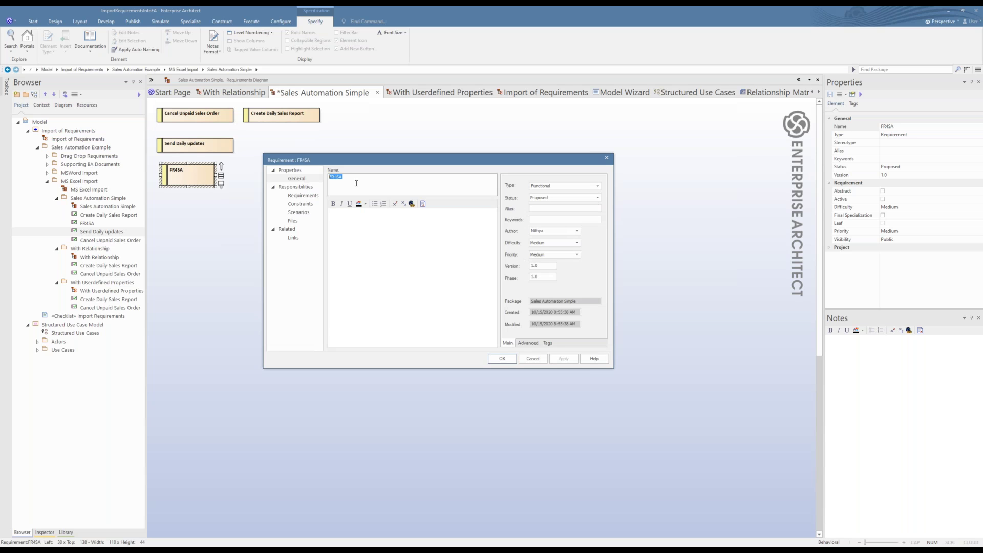
click(358, 179)
text(-)
text(Precise Name)
click(499, 360)
click(445, 337)
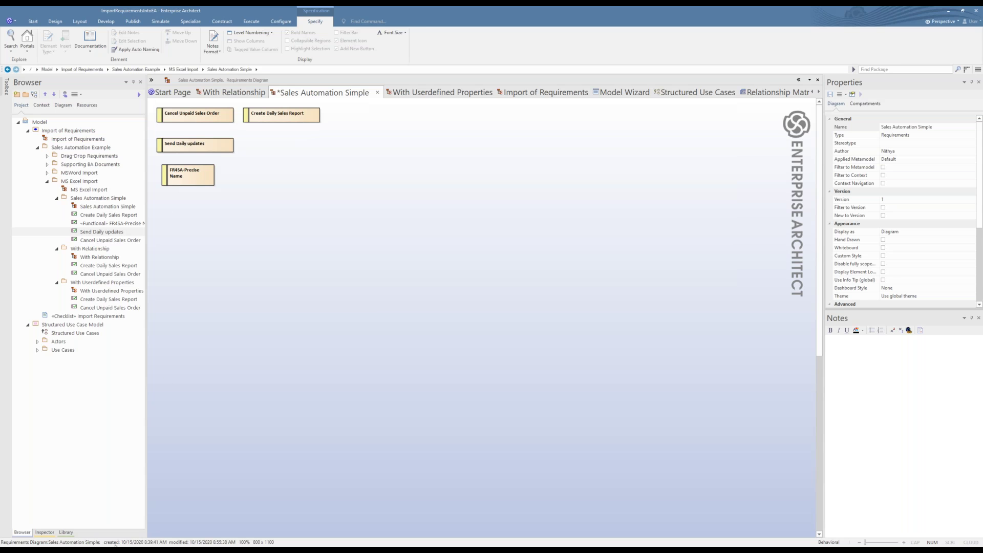
- Create a Requirement from the Create Daily Sales Report text in the Word table and place it beside FR4SA-Precise Name
key(alt+Tab)
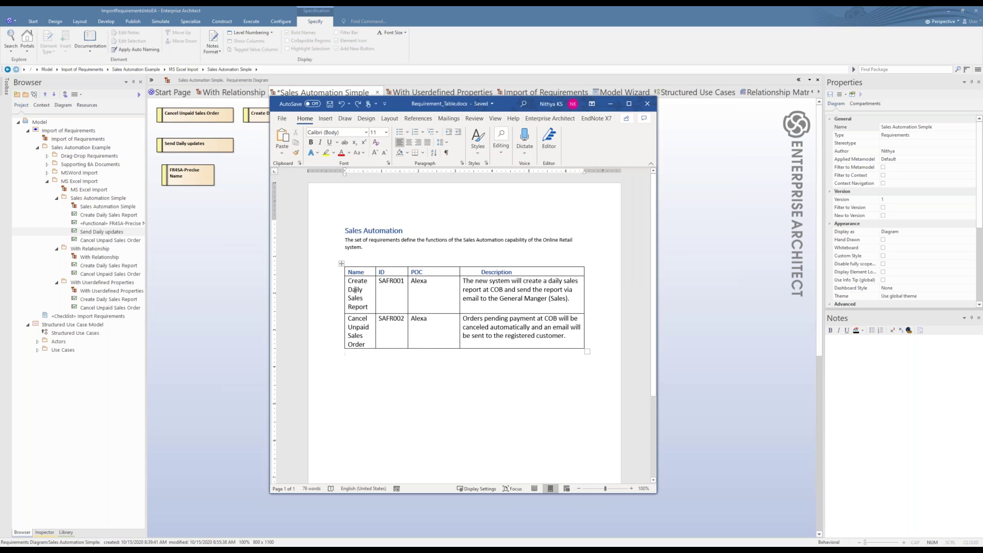
triple_click(360, 307)
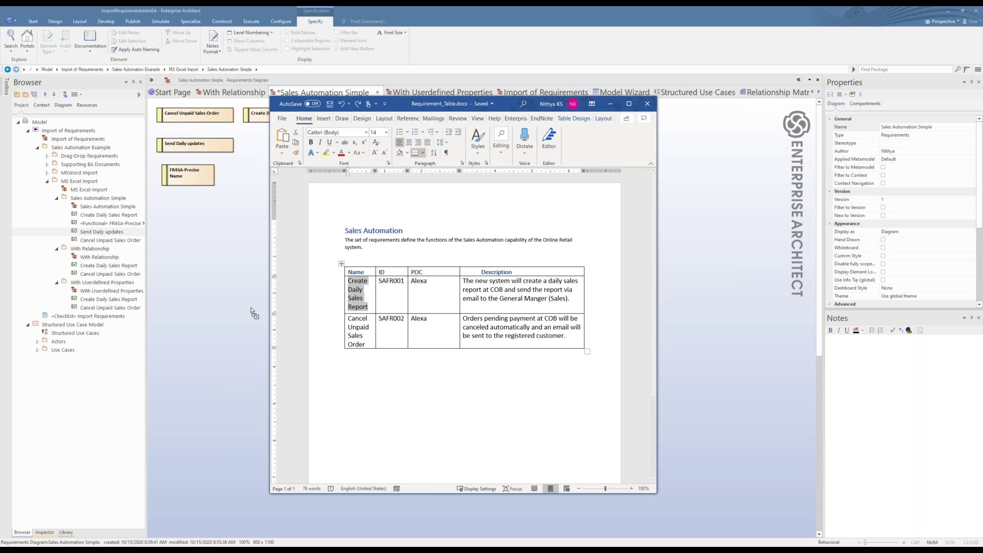
drag(360, 307, 224, 302)
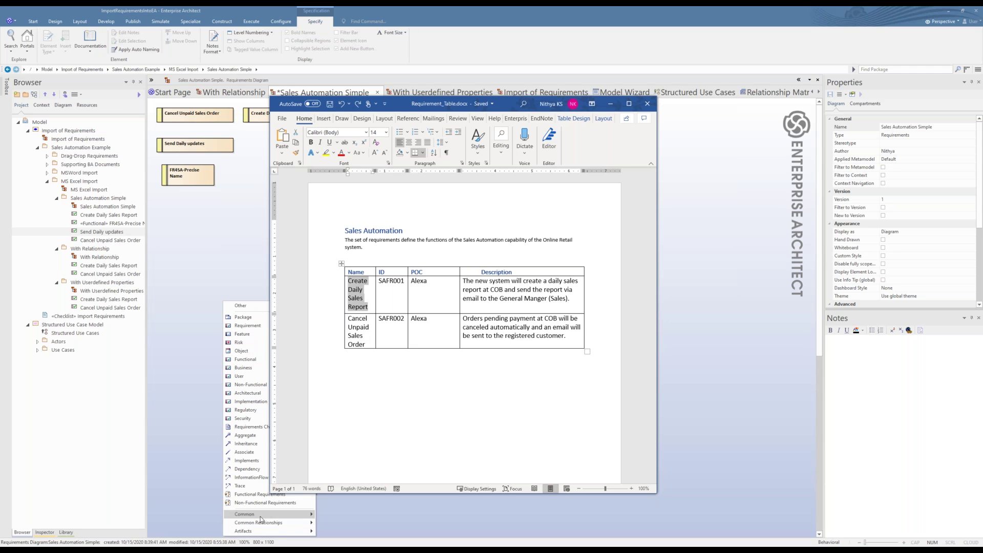
mouse_move(260, 515)
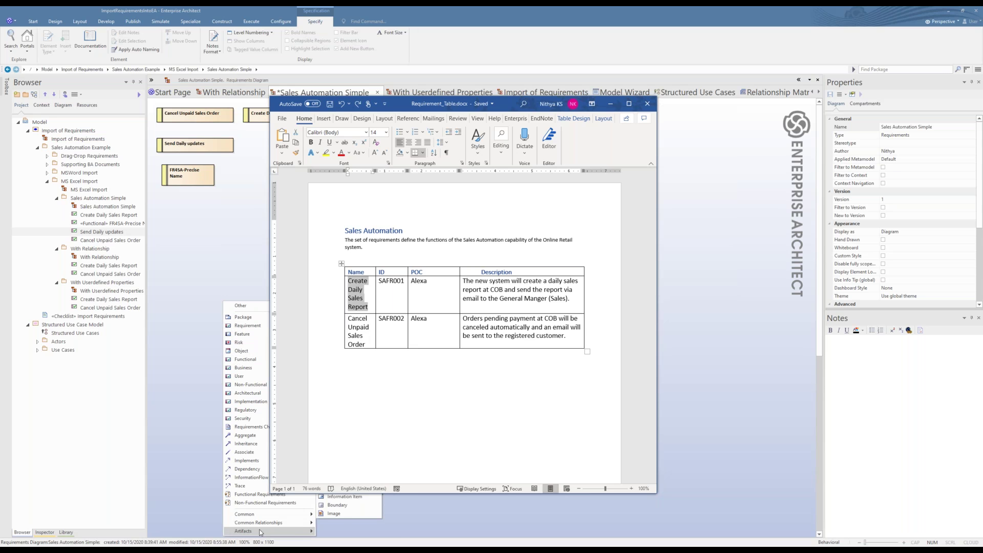
mouse_move(261, 533)
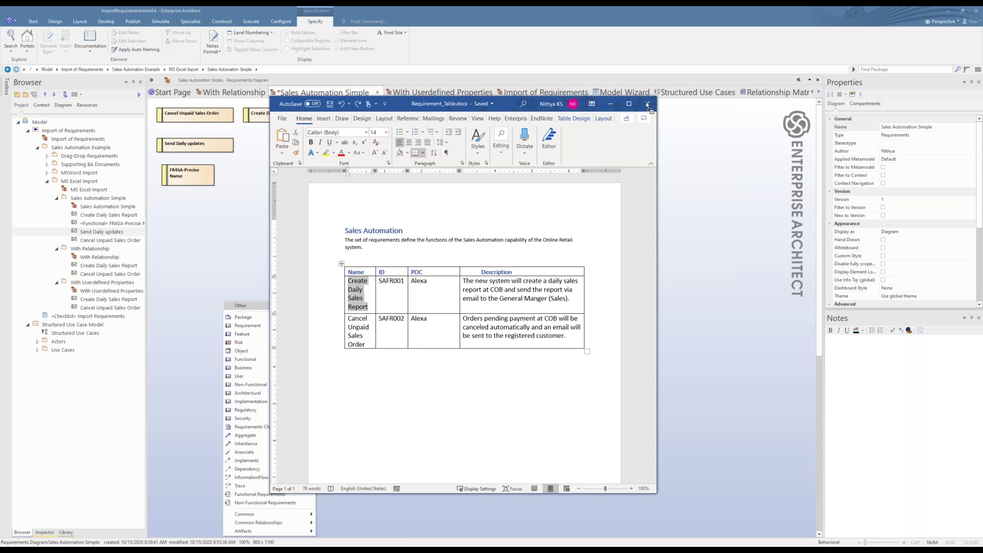
click(235, 328)
click(236, 327)
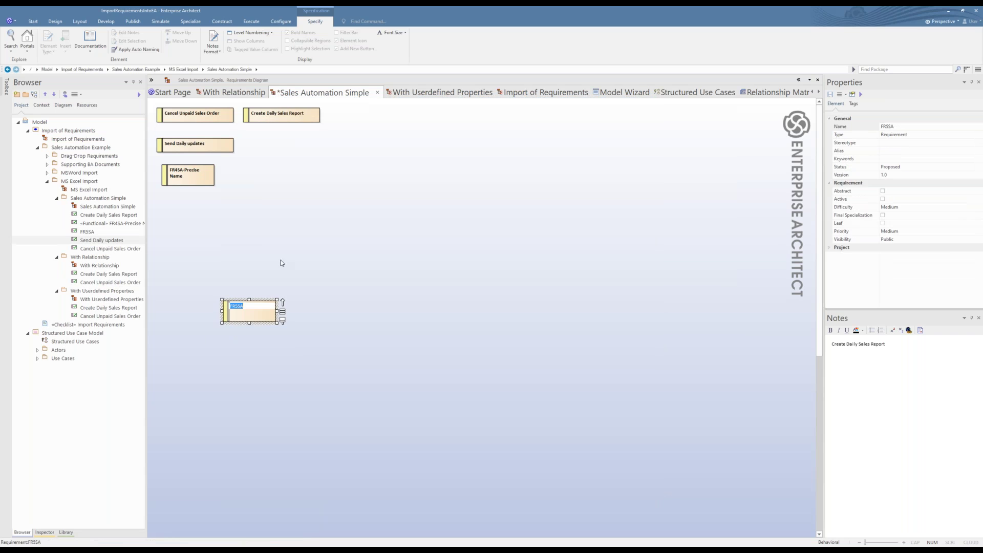
drag(251, 312, 271, 177)
key(Escape)
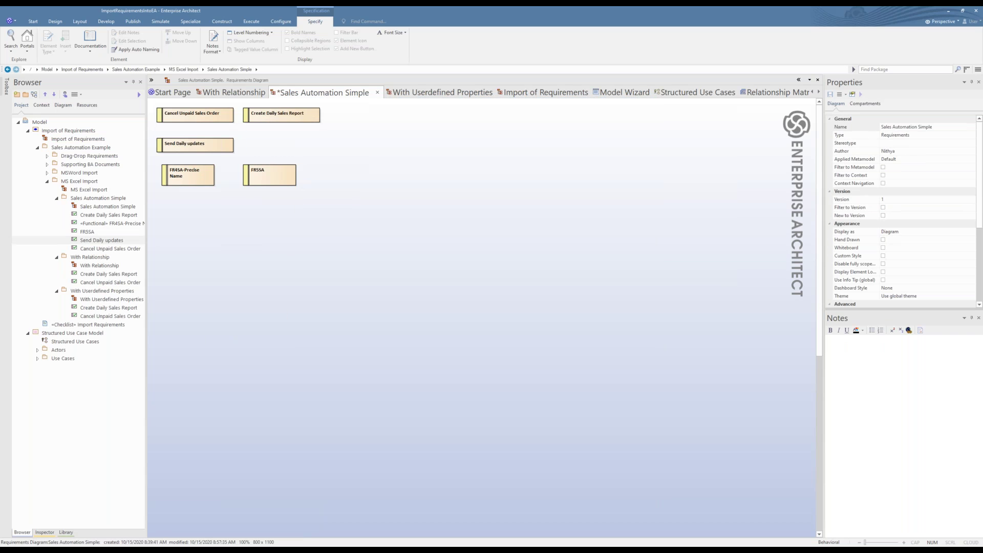
- Move the Word window clear of the diagram and try to create a Requirement from the introductory sentence under Sales Automation
key(alt+Tab)
drag(547, 107, 872, 99)
drag(594, 204, 695, 194)
click(712, 320)
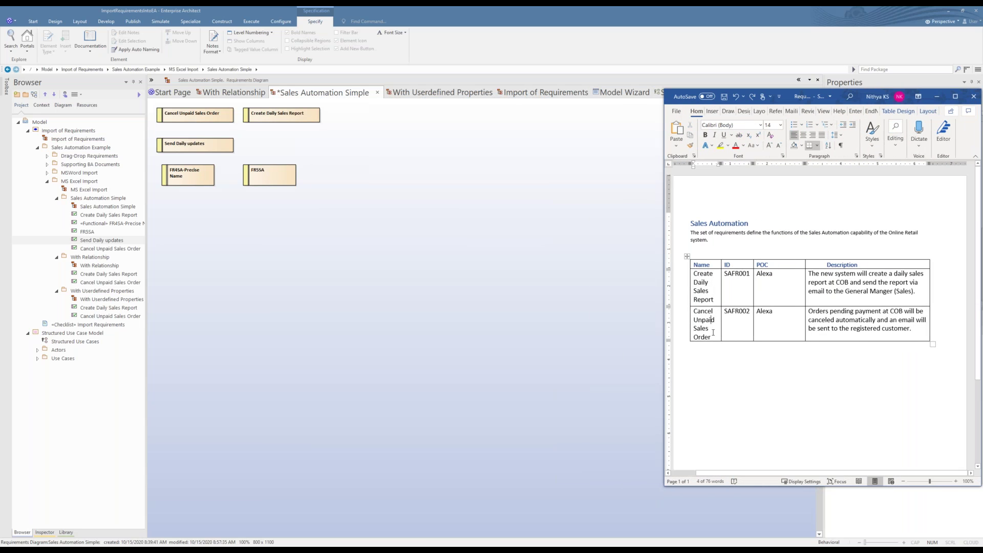
click(793, 310)
triple_click(747, 234)
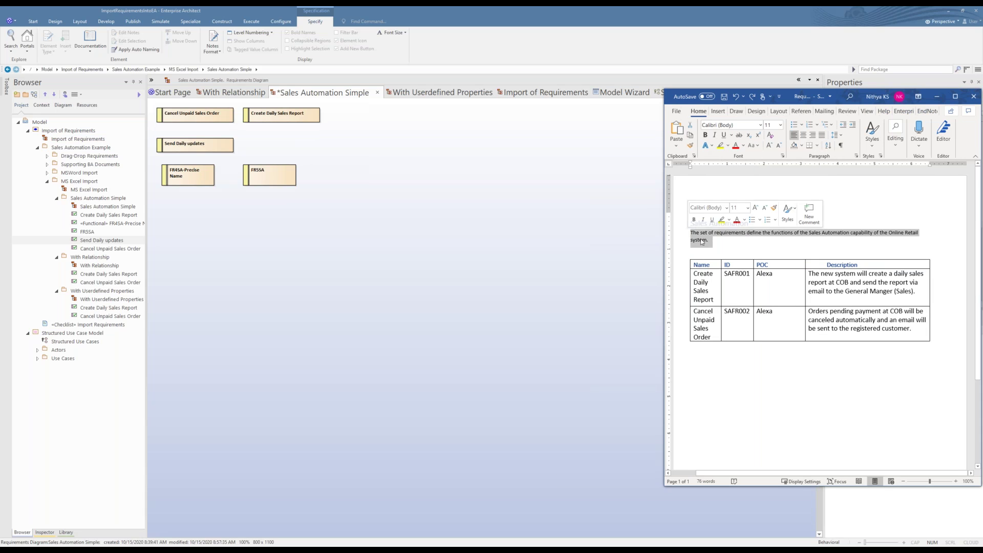
drag(747, 234, 211, 312)
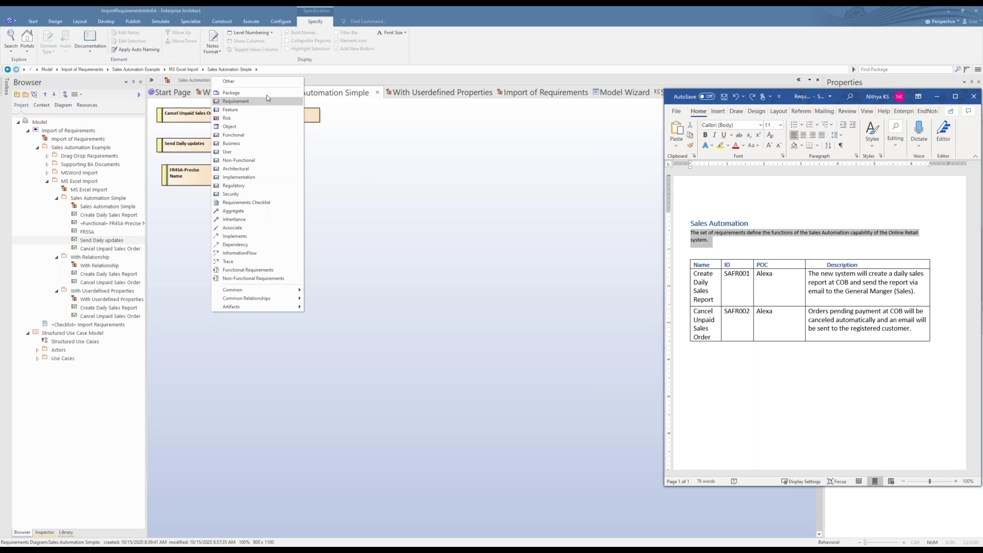
click(236, 101)
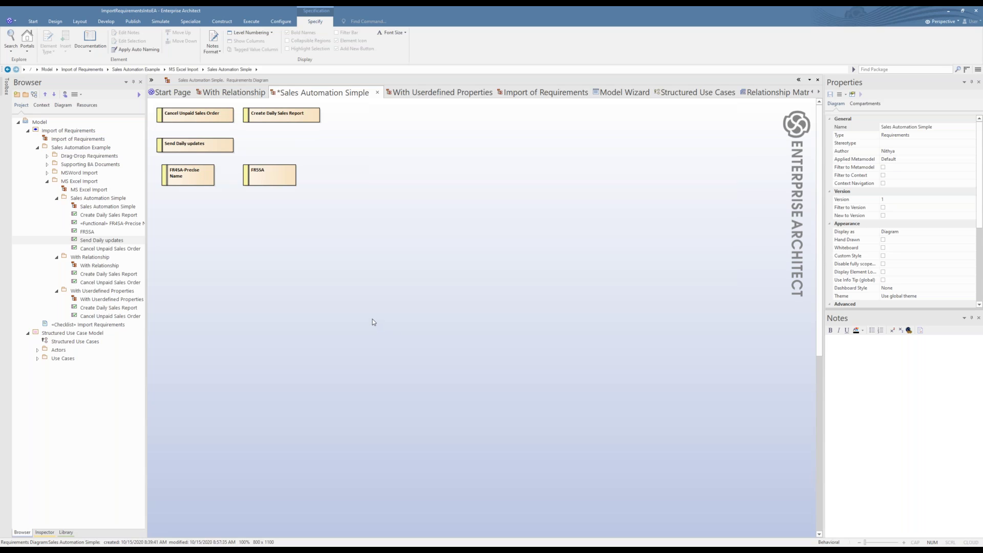
- Examine the element types offered for the Word document's introductory sentence on the diagram, then dismiss the choices
right_click(277, 346)
click(183, 444)
key(alt+Tab)
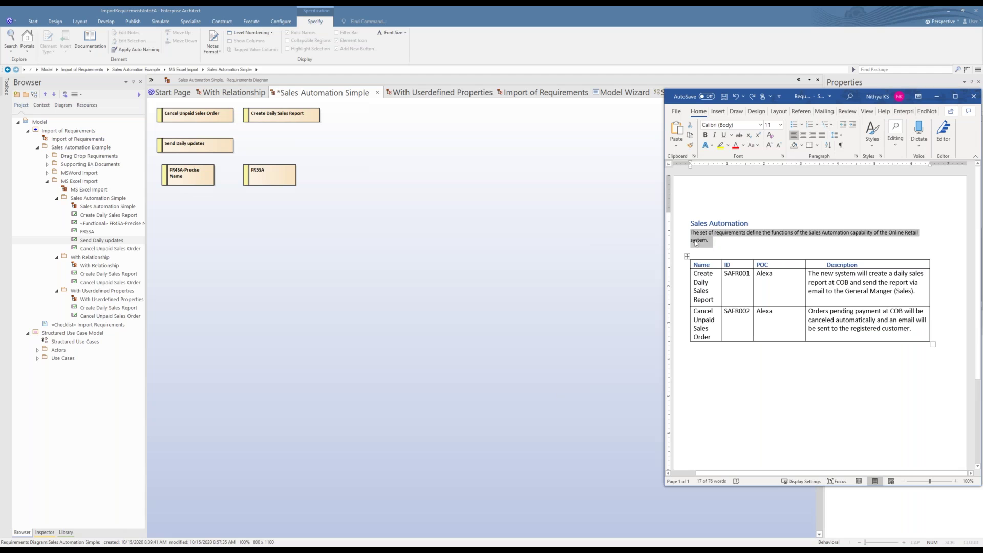
right_click(264, 293)
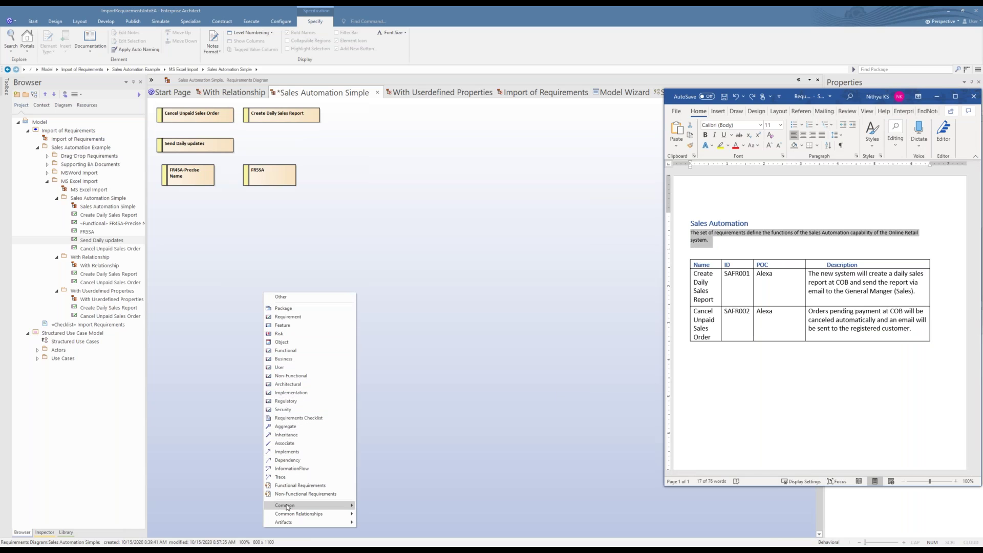
mouse_move(290, 515)
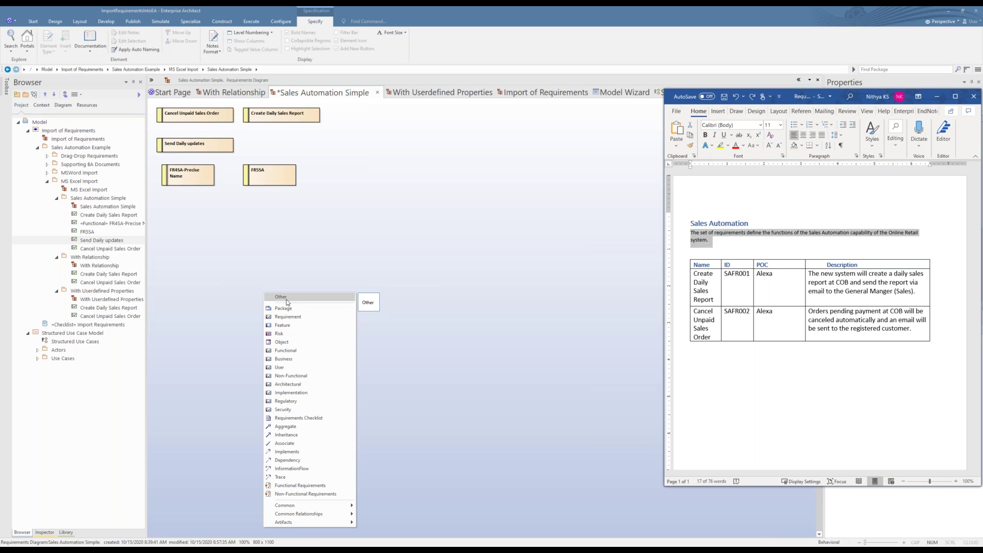
click(330, 270)
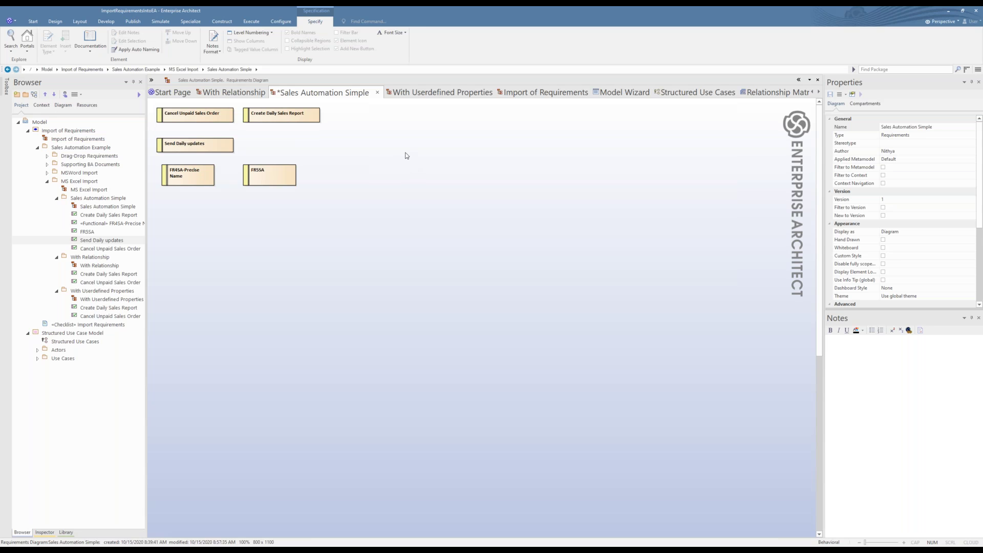
click(281, 21)
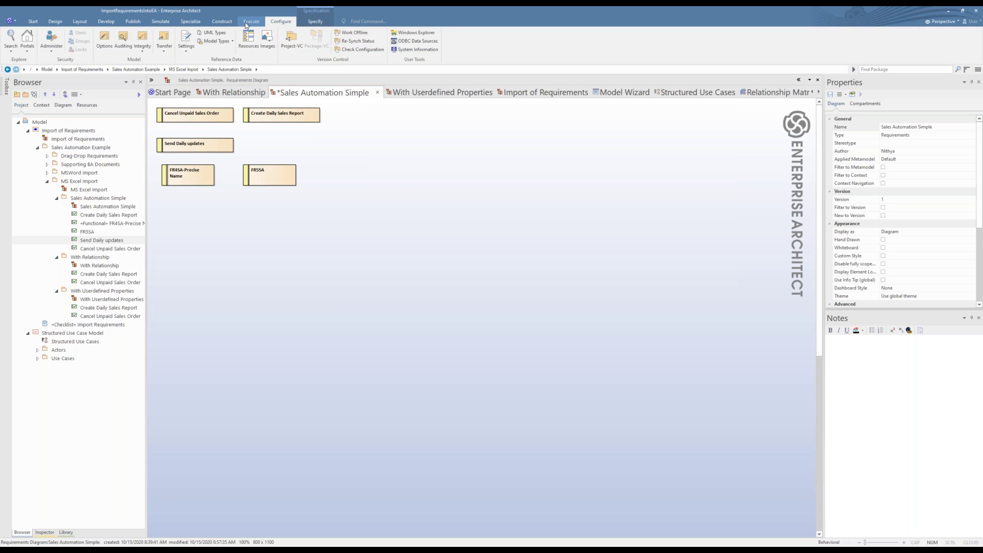
click(52, 22)
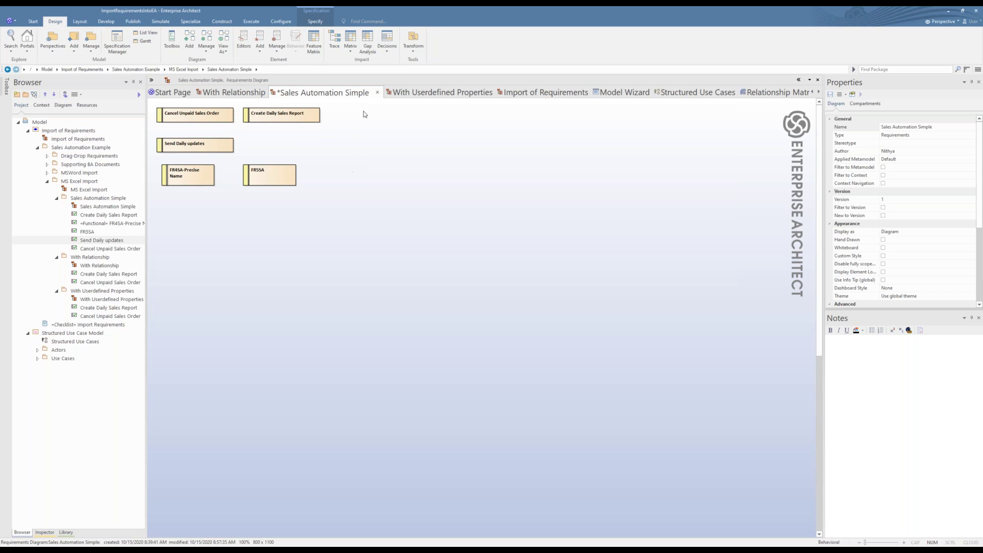